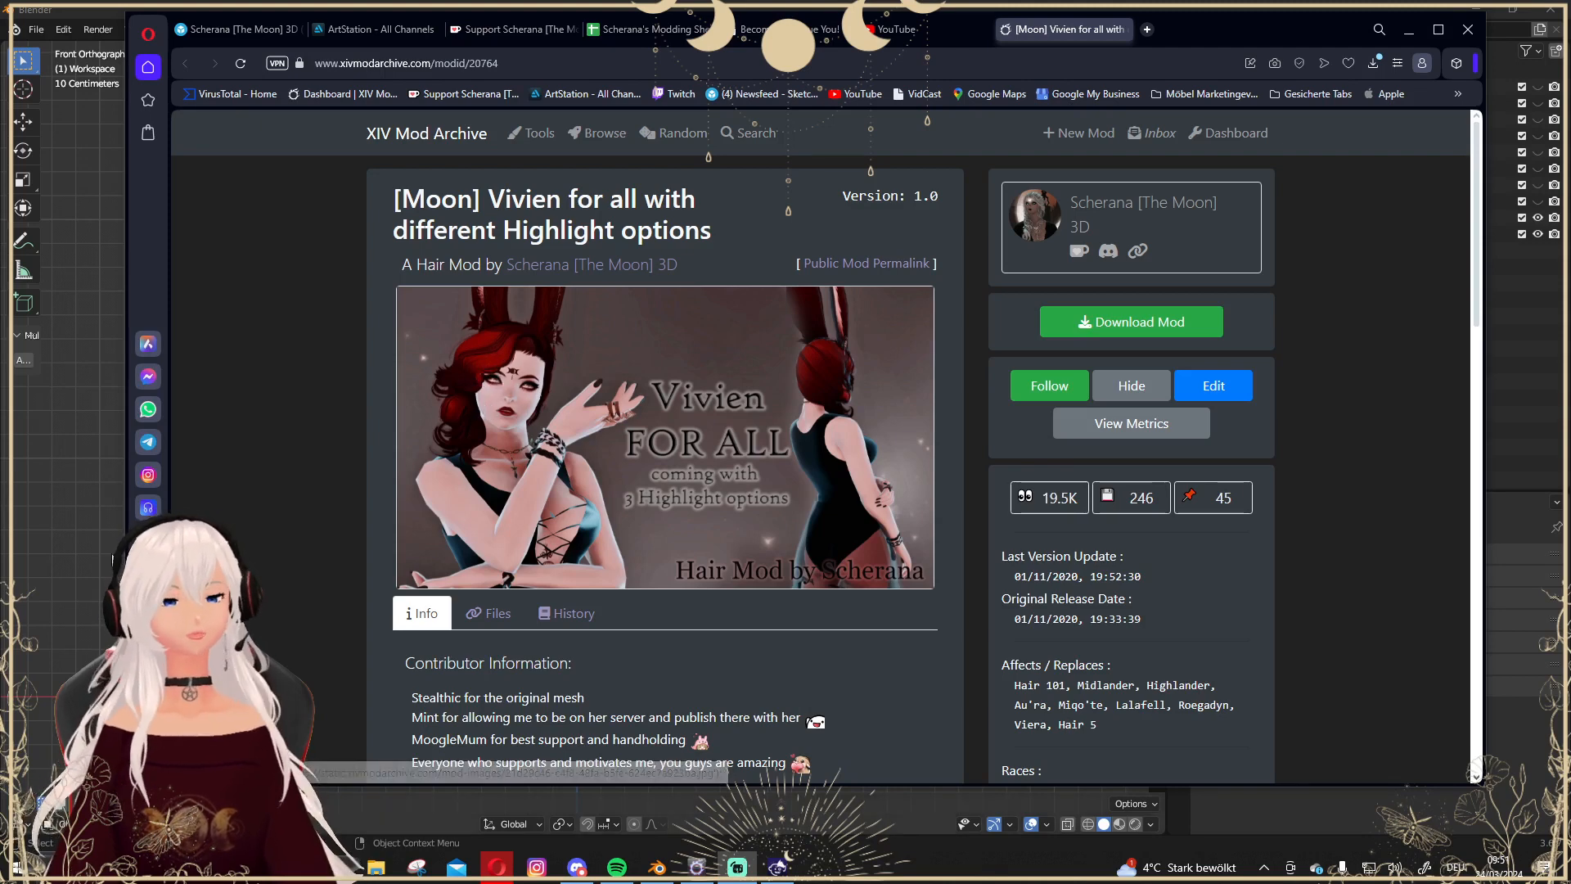
Switch to FFXIV TexTools, inspect the Miqote Female hair 101 model from several angles, and export it.
left_click(65, 534)
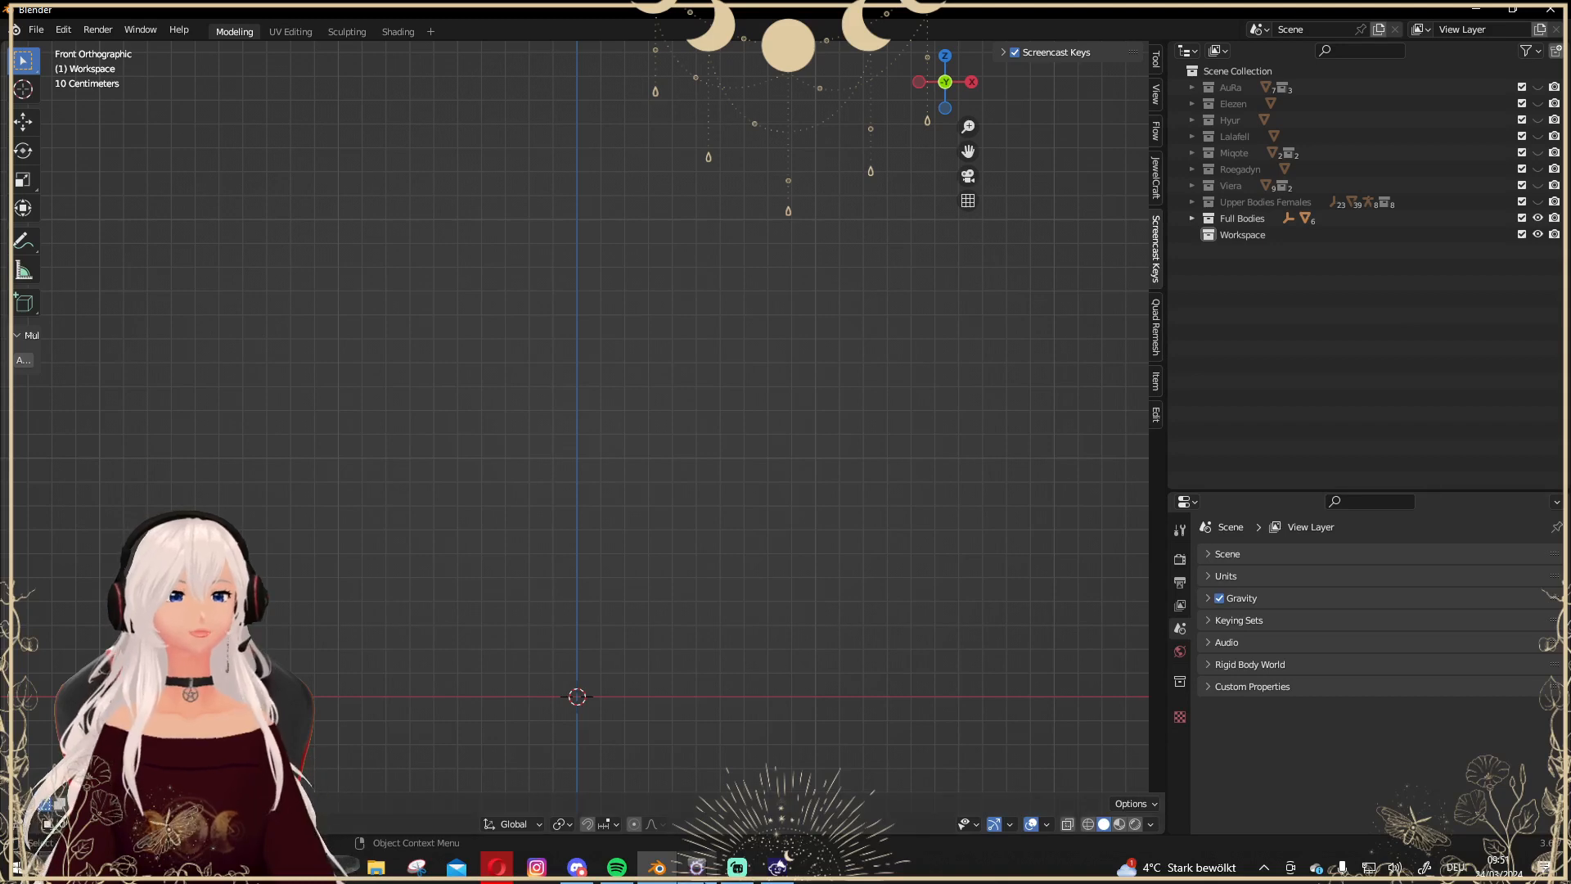
left_click(699, 868)
left_click_drag(915, 181, 751, 147)
scroll(818, 465, "up", 6)
mouse_move(914, 471)
left_mouse_down()
mouse_move(1003, 481)
mouse_move(675, 464)
mouse_move(918, 466)
left_mouse_up()
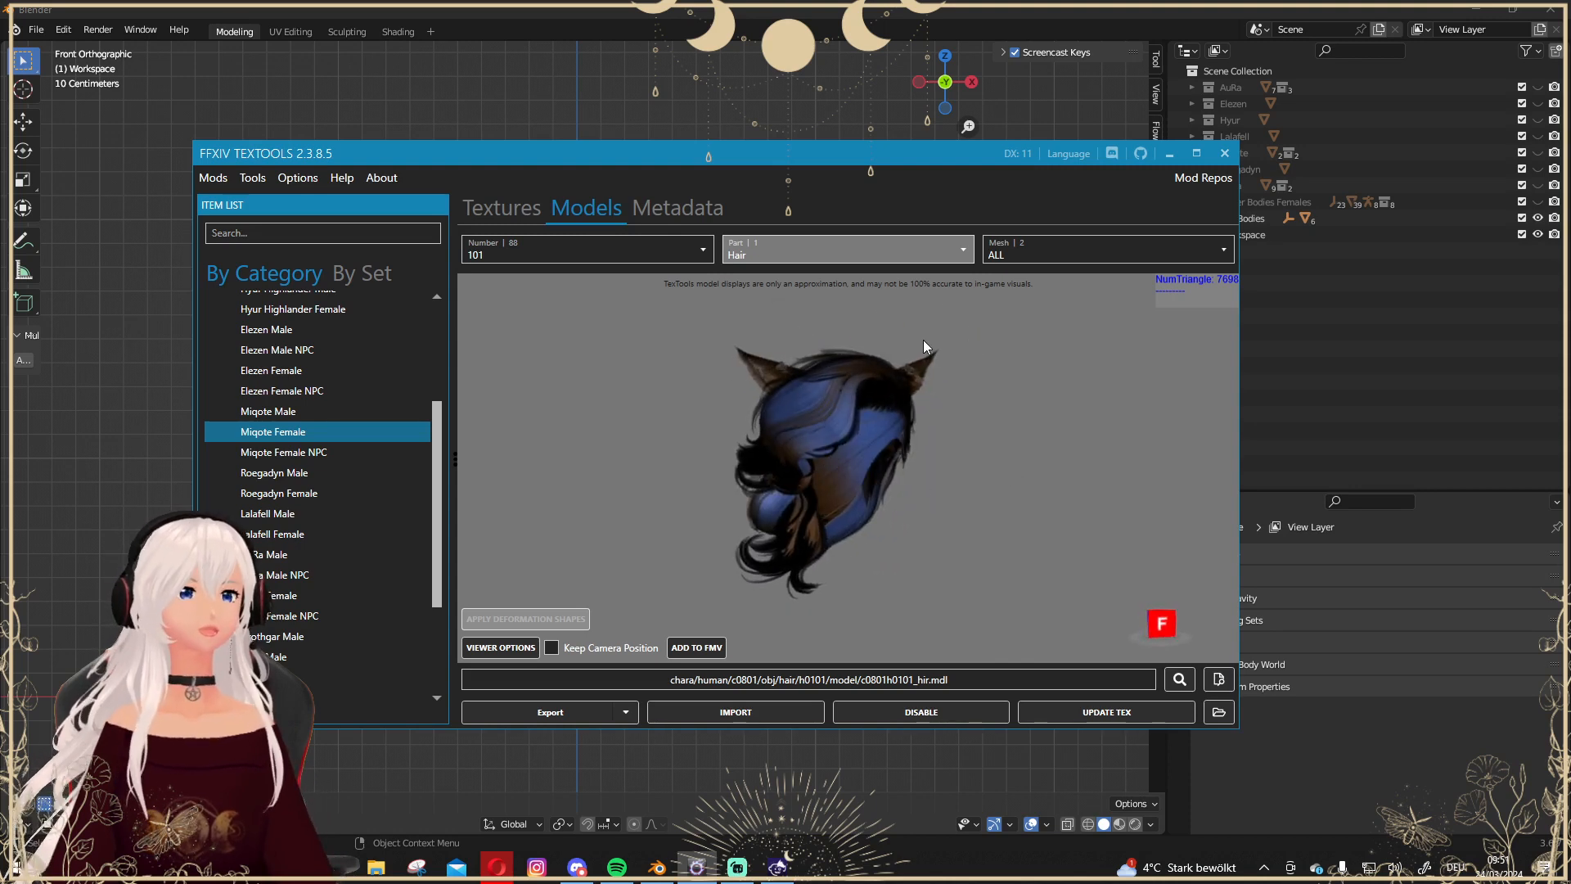
left_click_drag(1083, 445, 1034, 453)
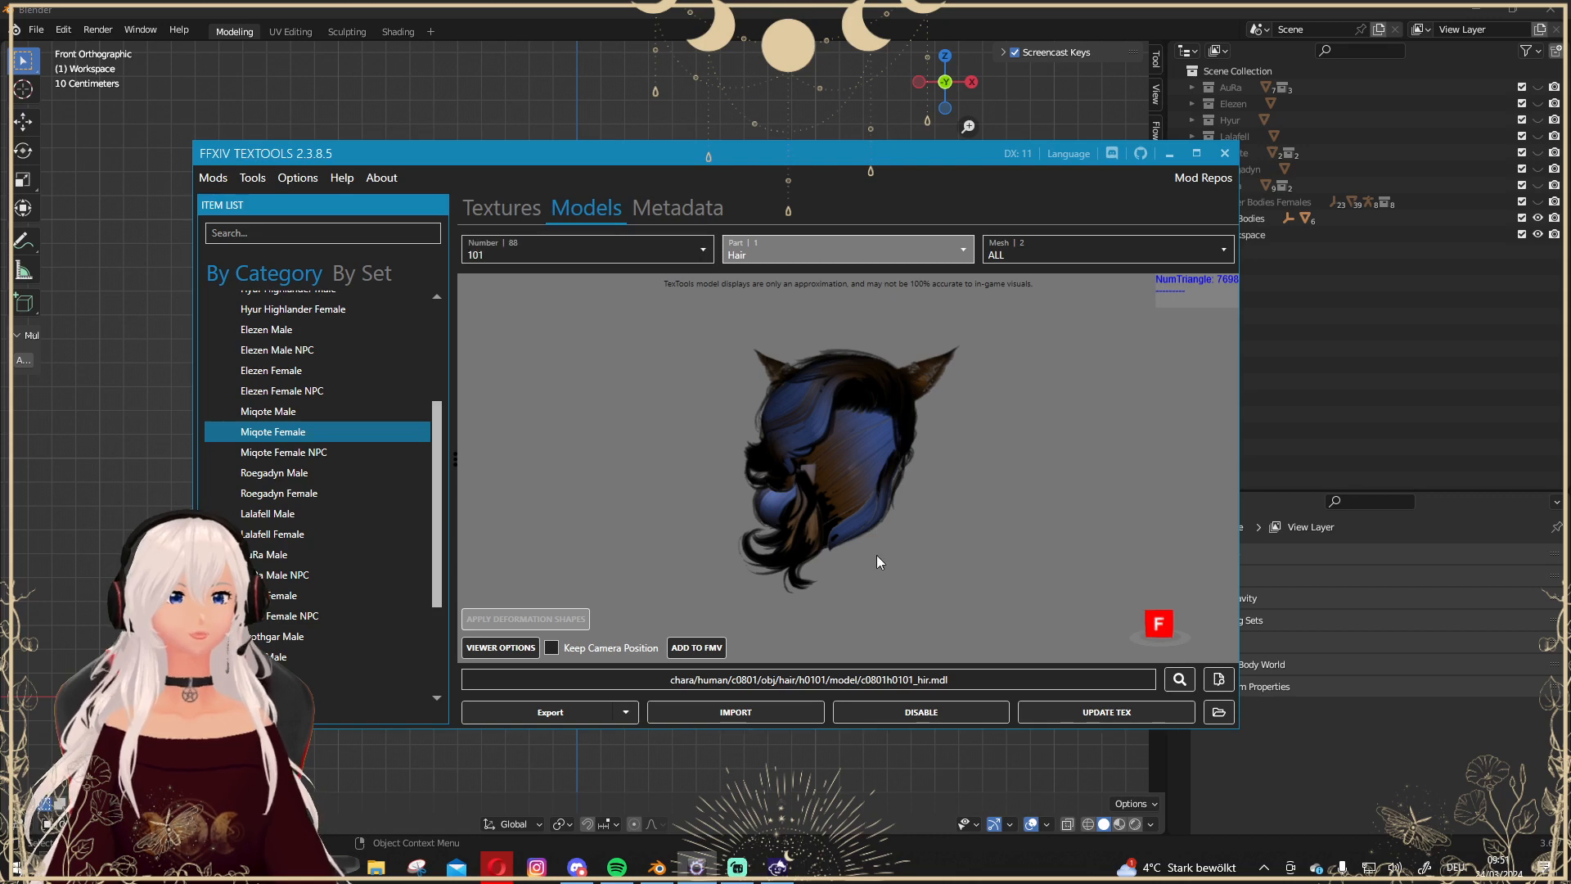
left_click_drag(877, 554, 813, 610)
left_click(546, 711)
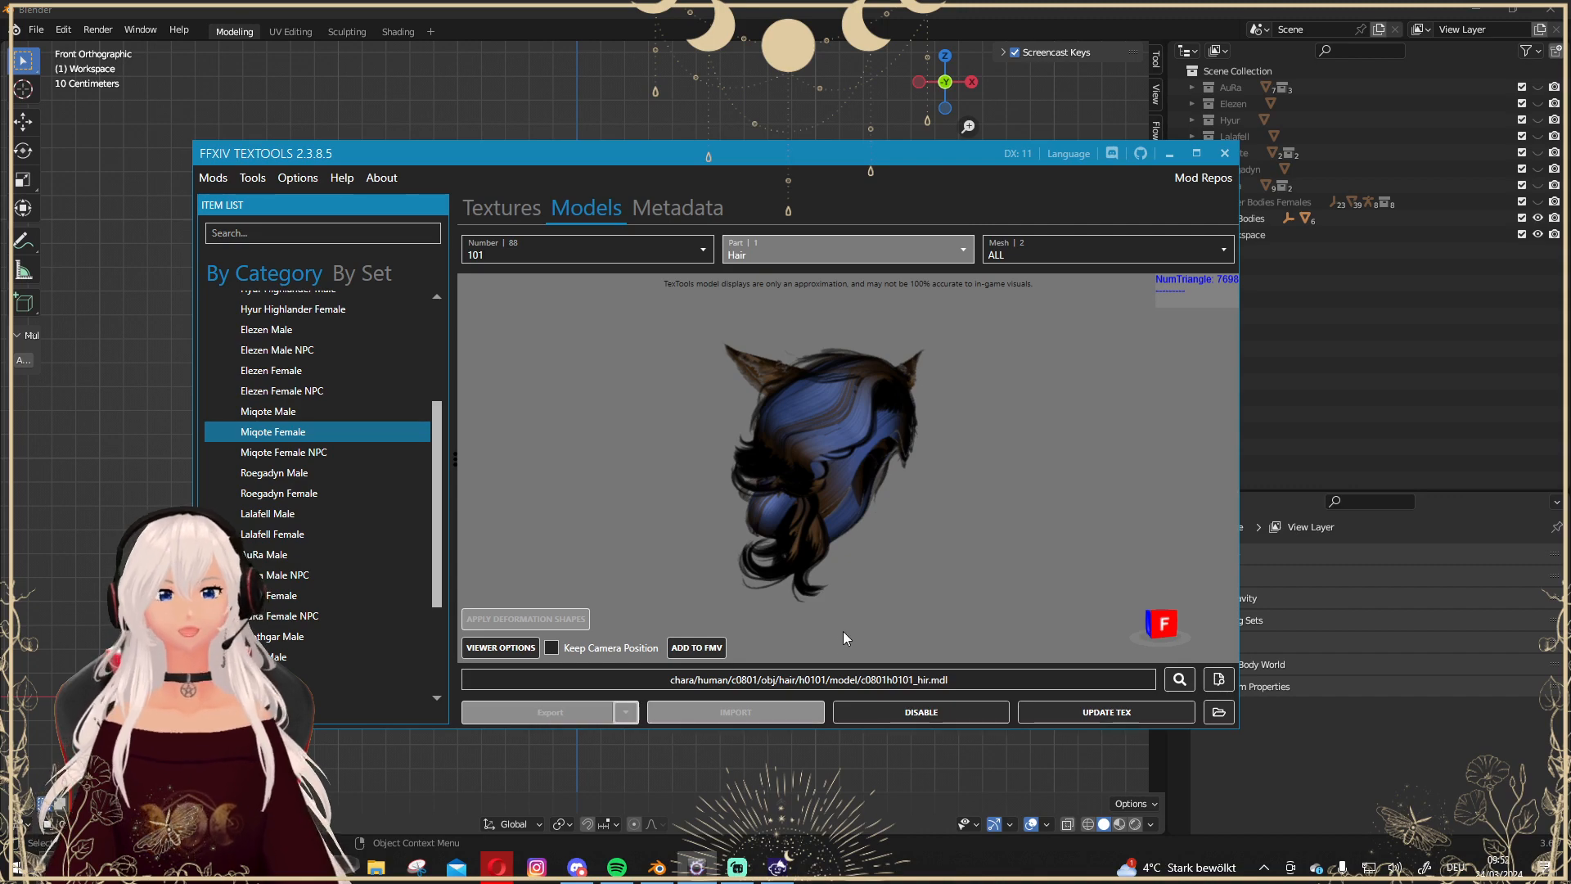
Open the folder holding the exported hair model and copy its path.
left_click(1218, 714)
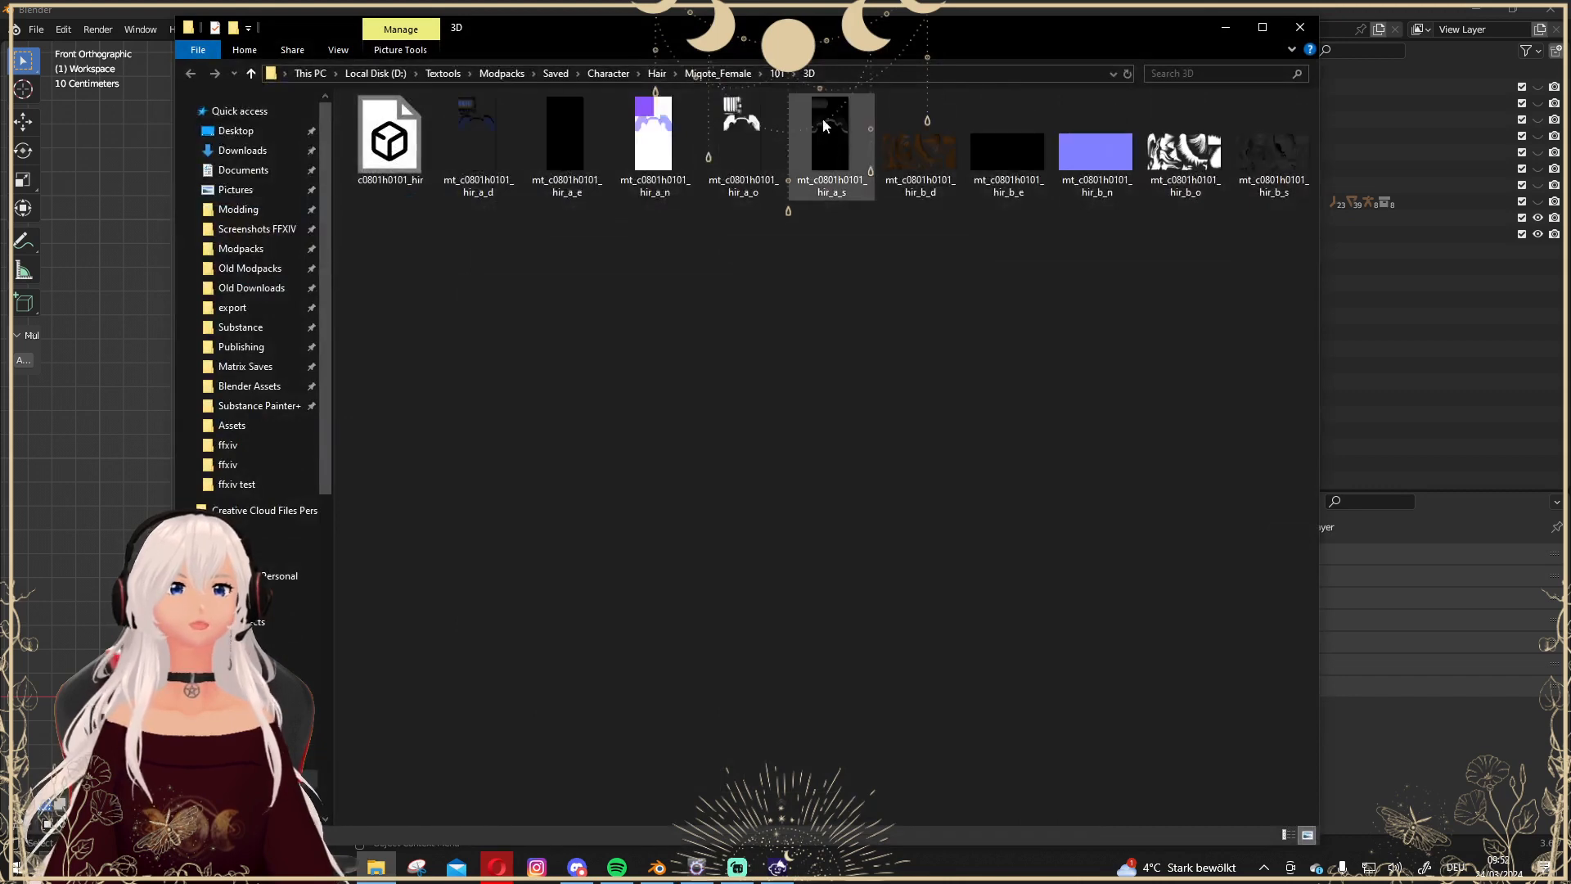
left_click(900, 71)
key("ctrl+c")
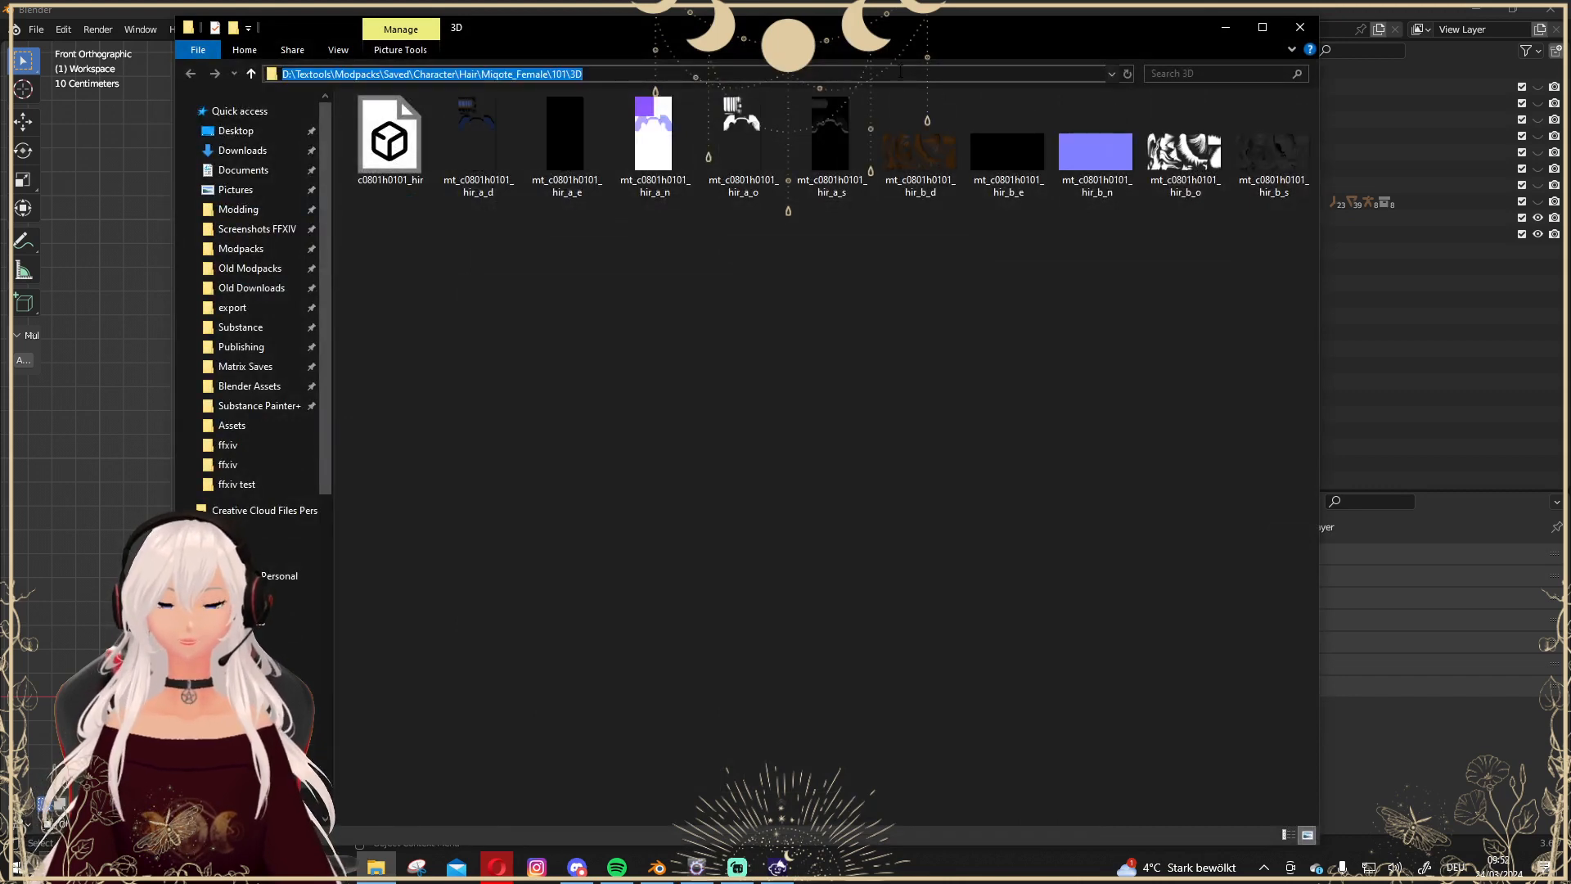
Switch to Blender and import the FBX file c0801h0101_hir.fbx from the copied Hair\Miqote_Female\101\3D folder path.
left_click(58, 468)
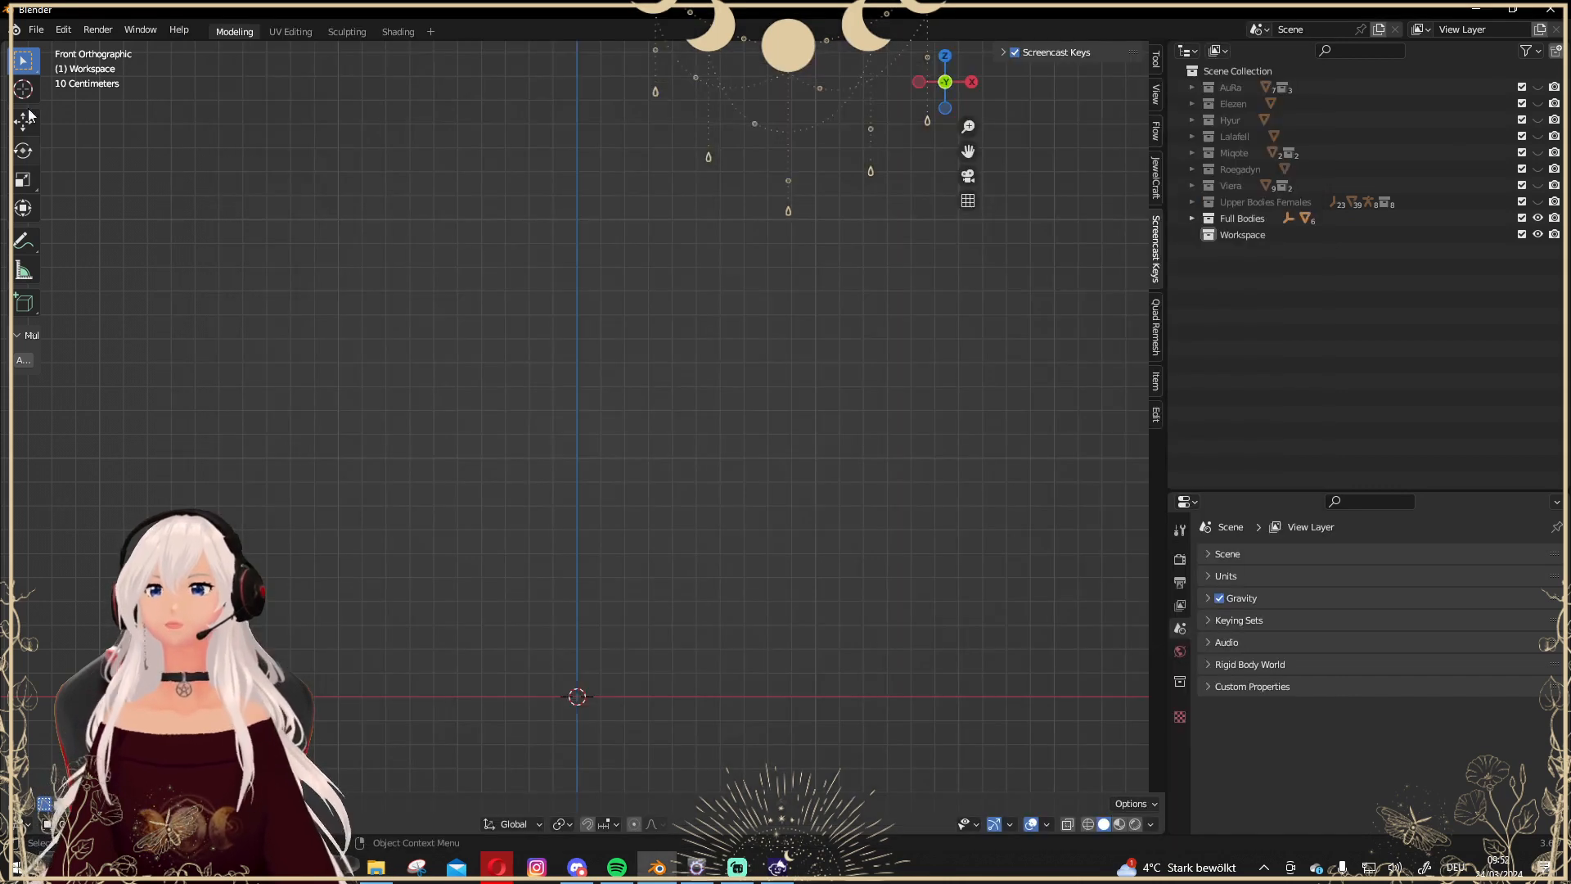
left_click(34, 30)
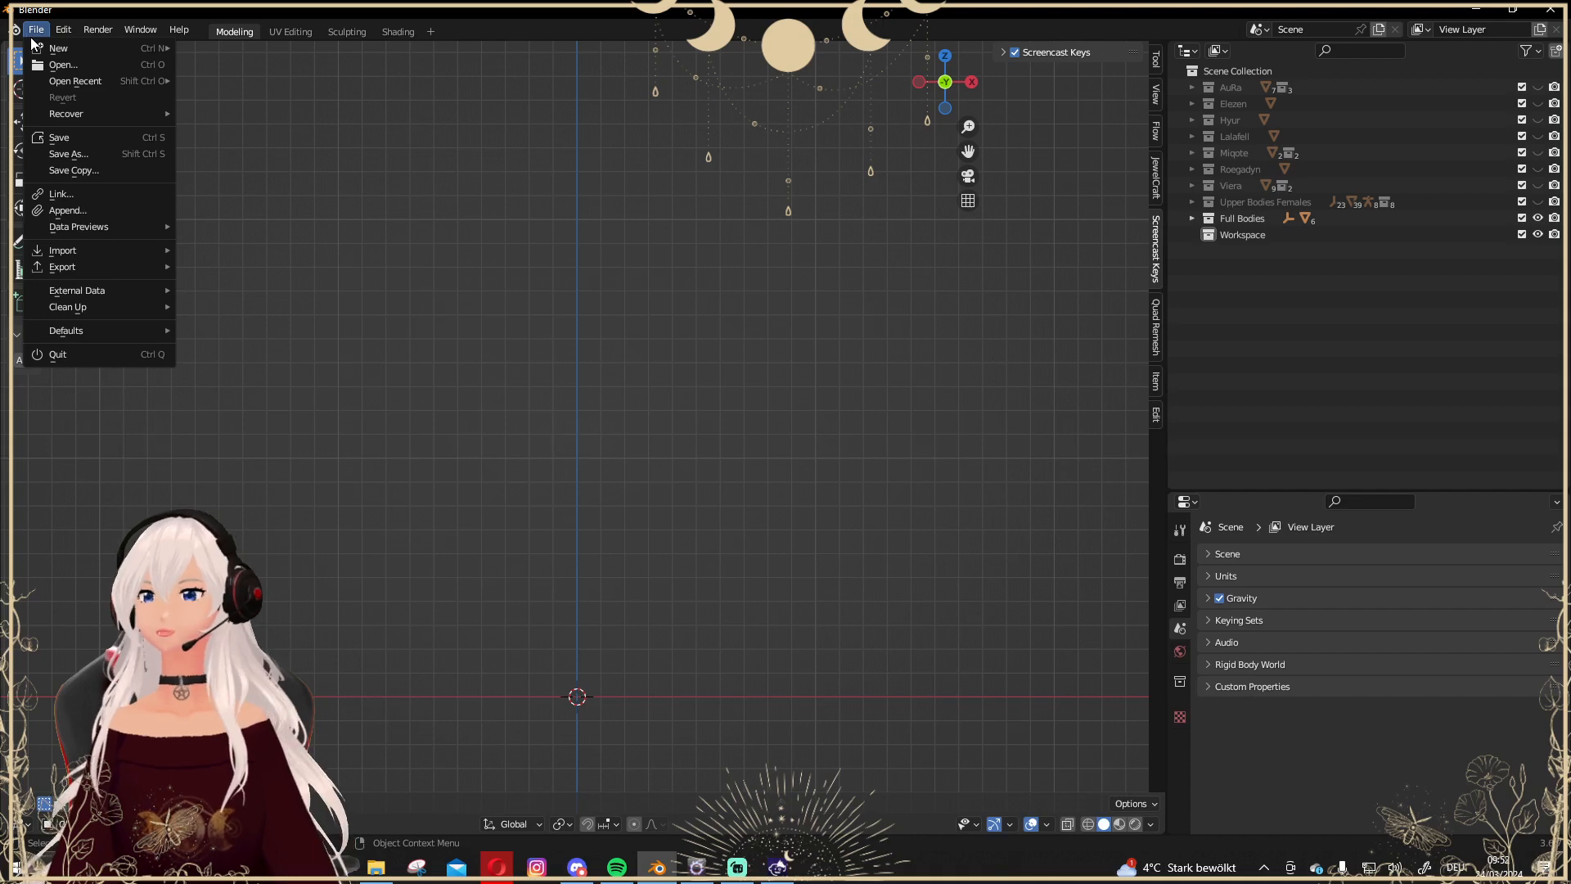
mouse_move(74, 245)
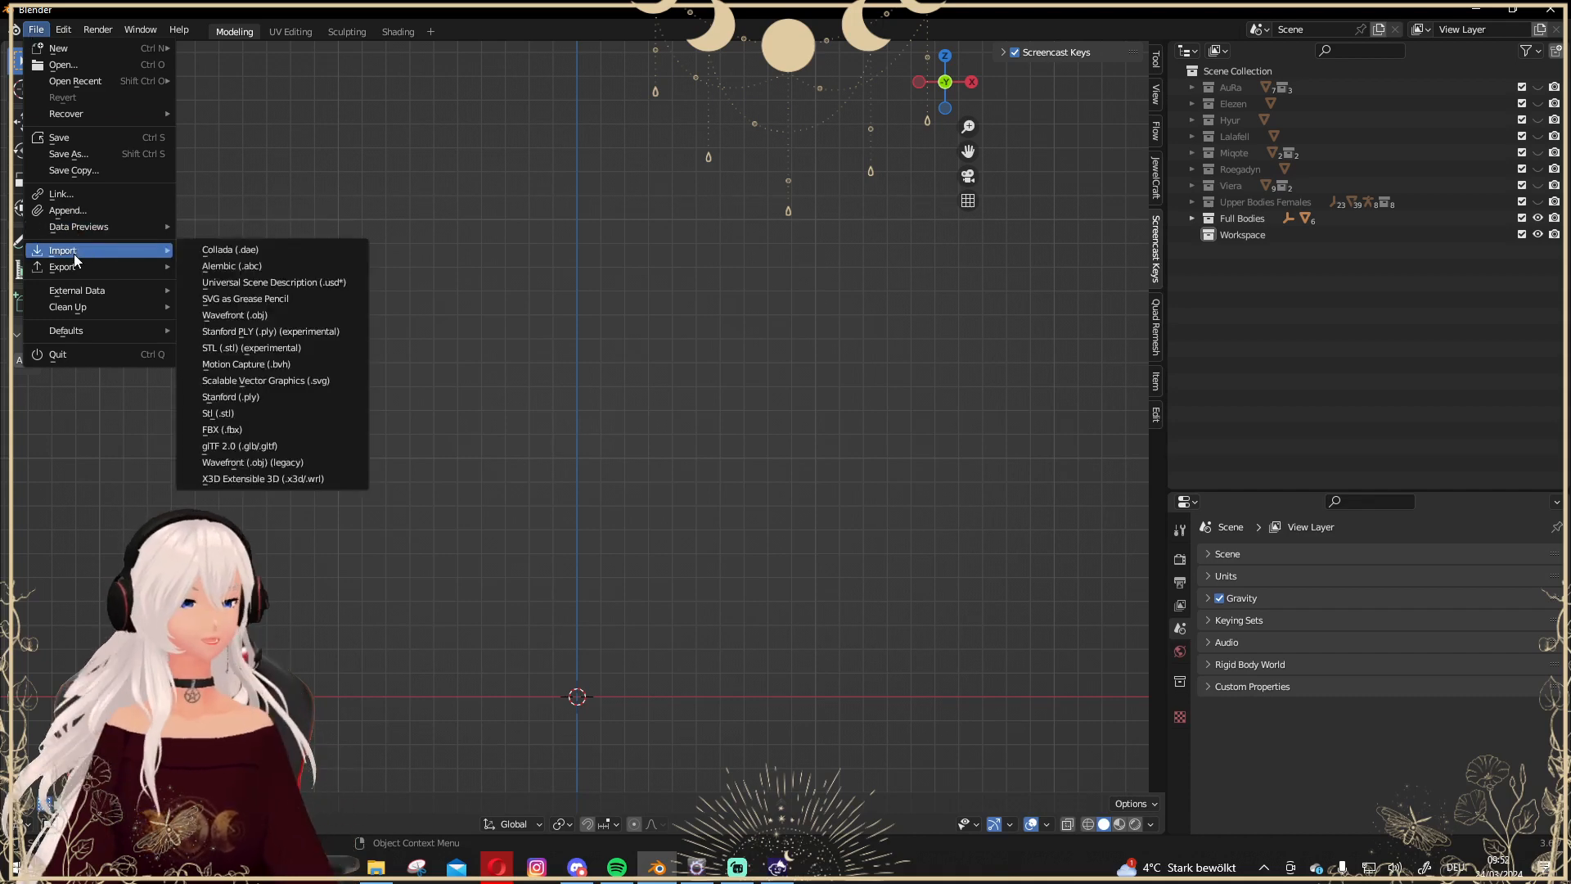
left_click(221, 429)
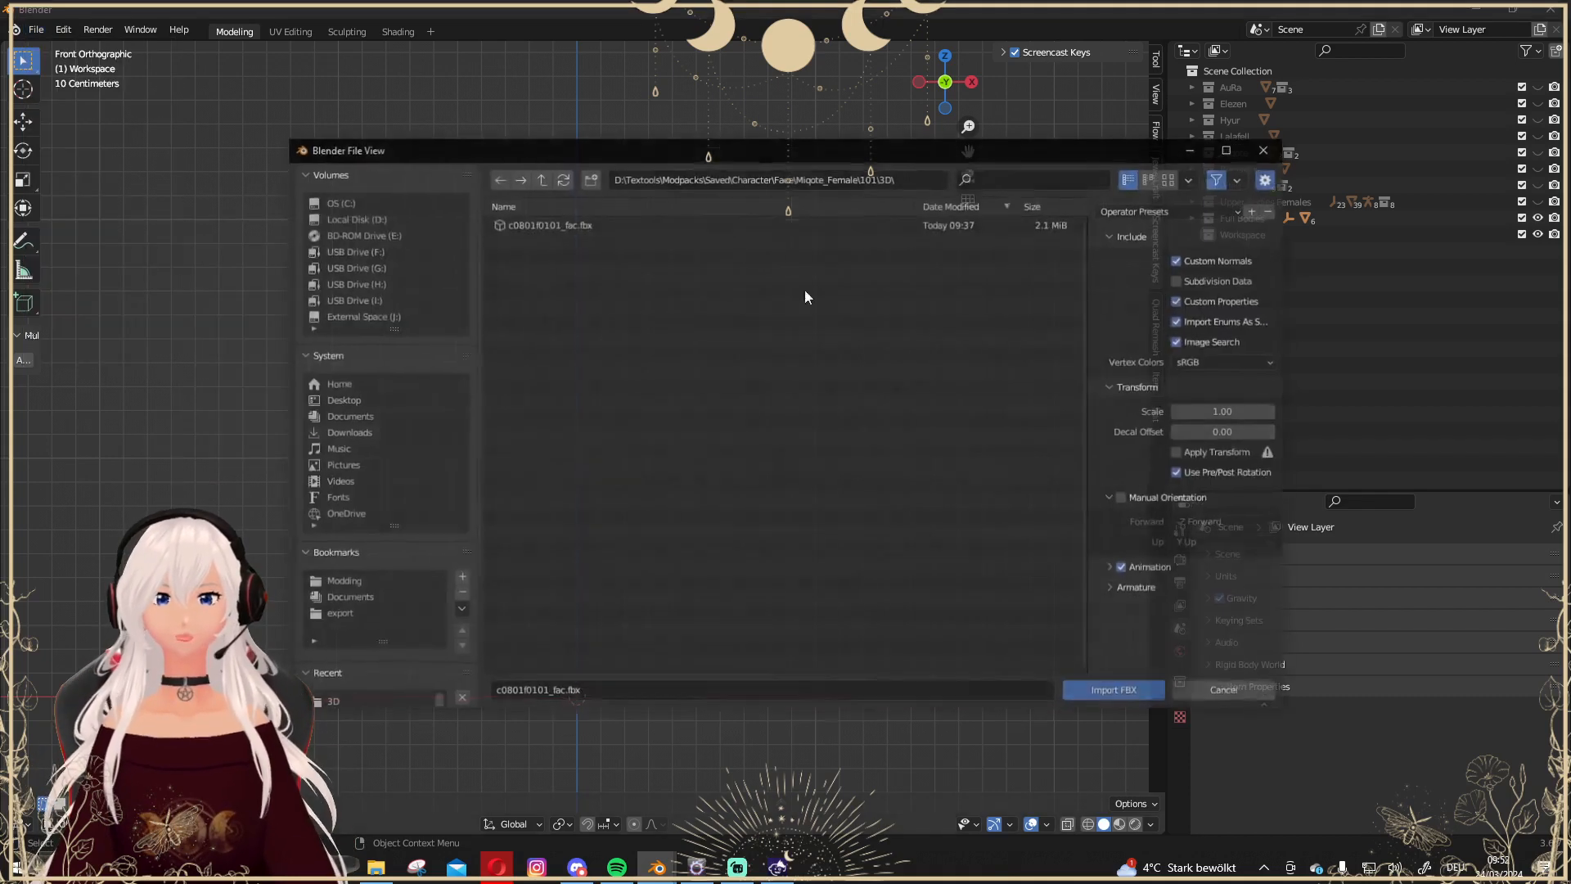
left_click(813, 175)
key("ctrl+v")
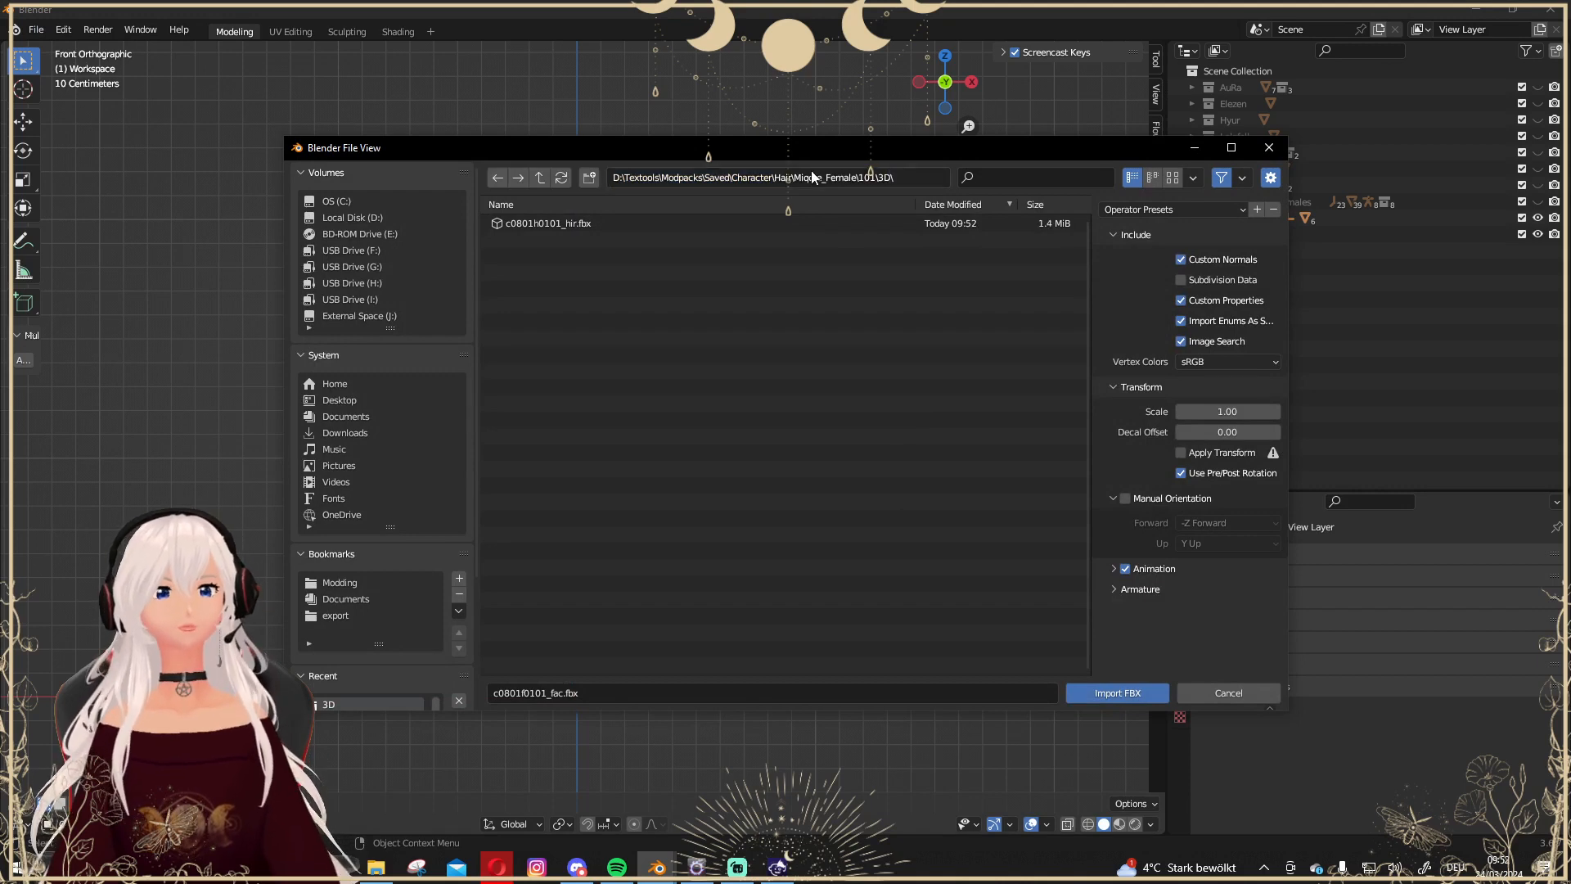
key("Return")
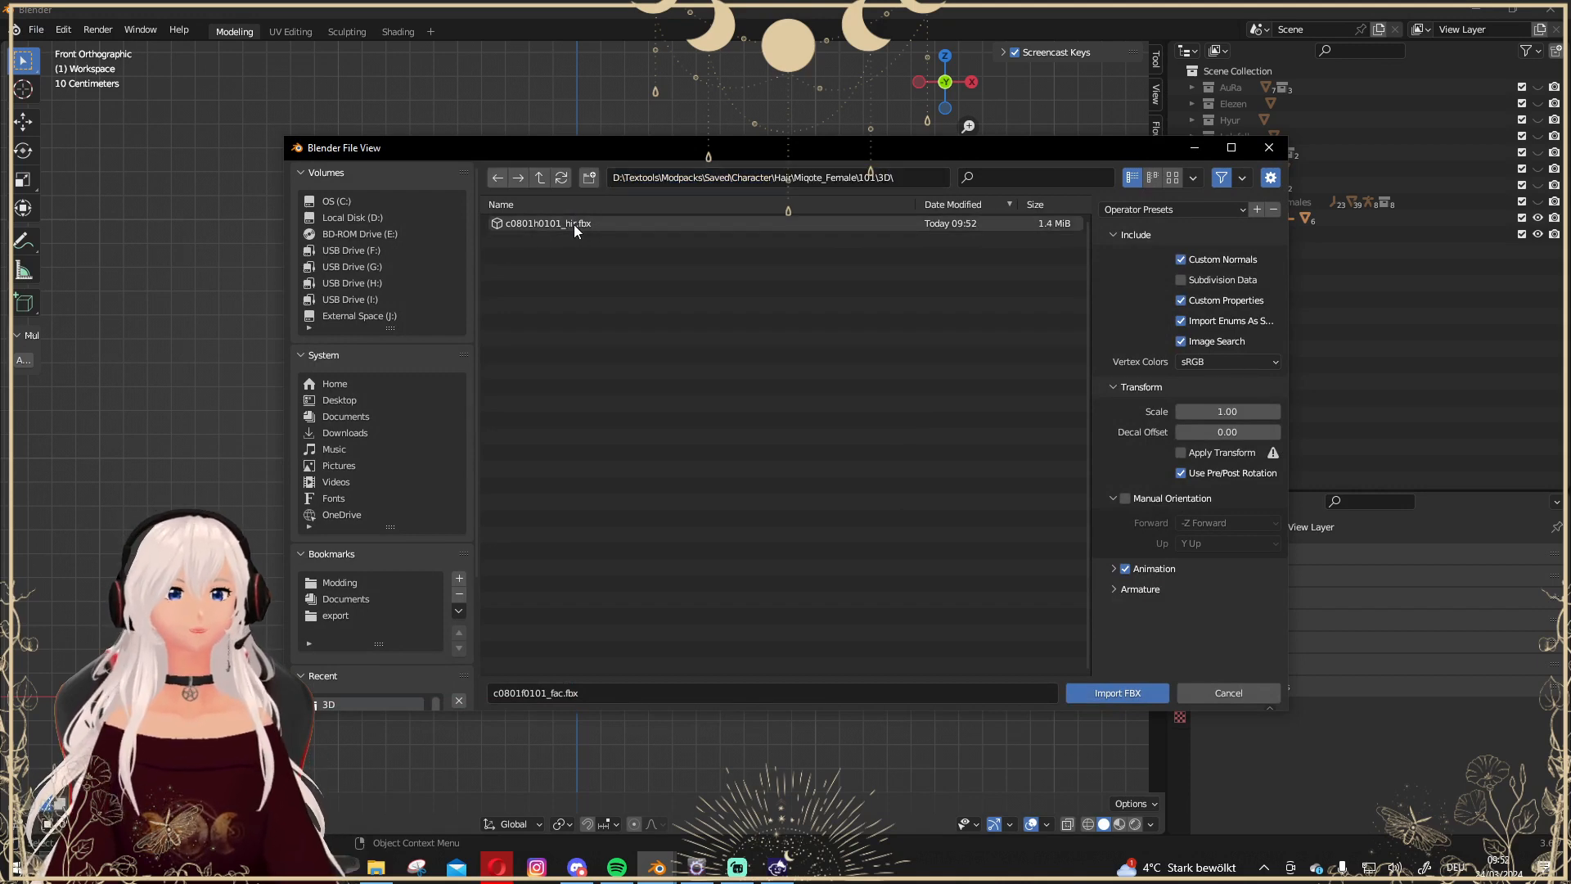
double_click(573, 224)
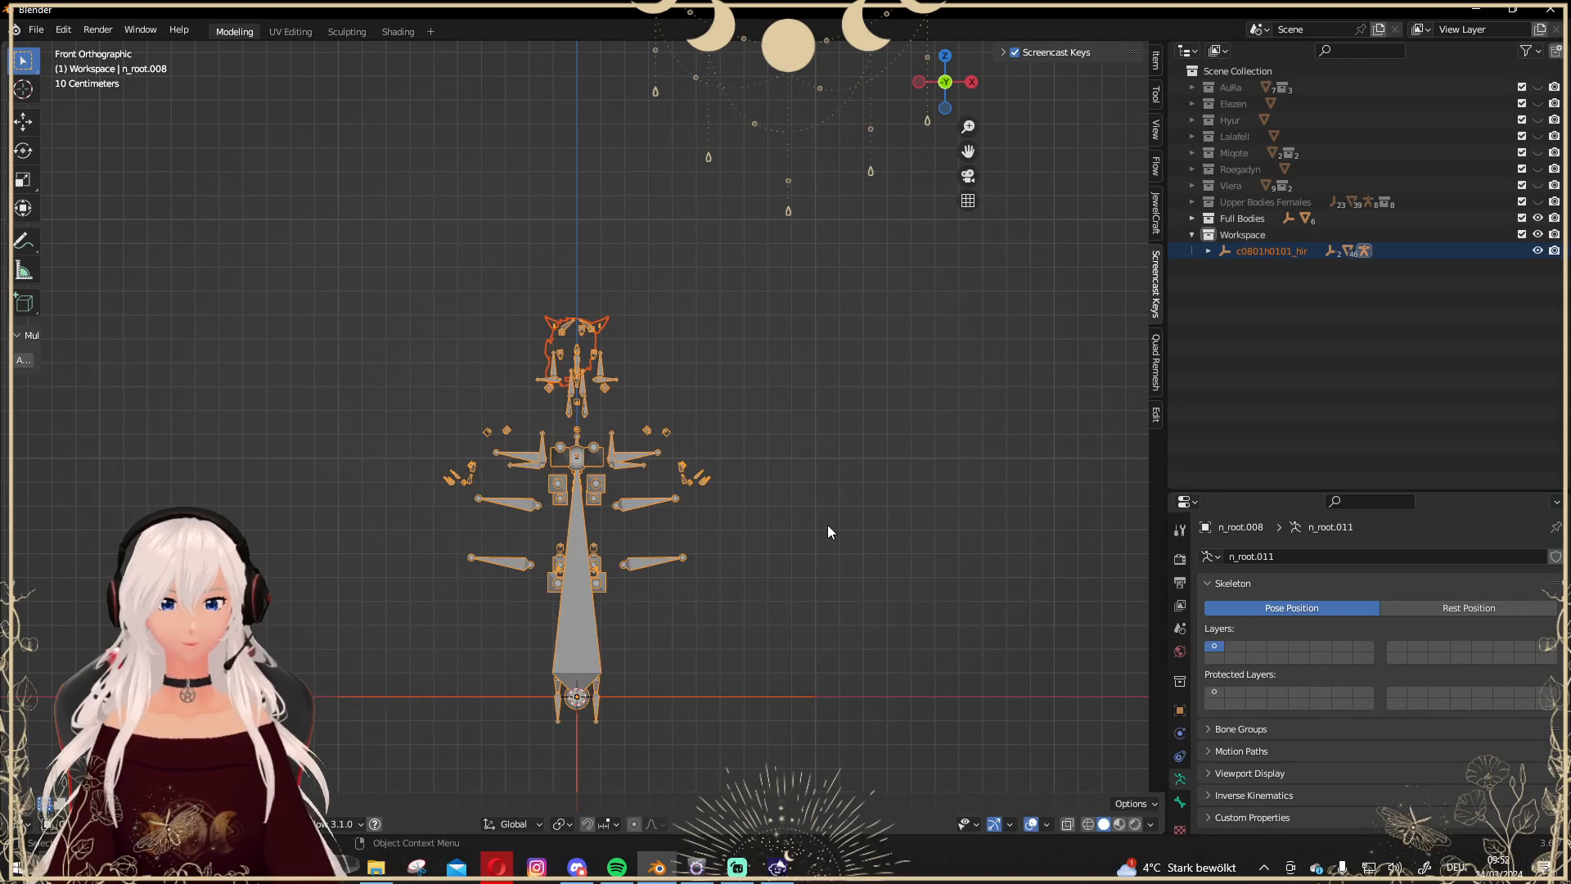
Set the Base Color of the hair mesh's material mt_c0801h0101_hir_a.002 to an Image Texture.
scroll(869, 364, "up", 6)
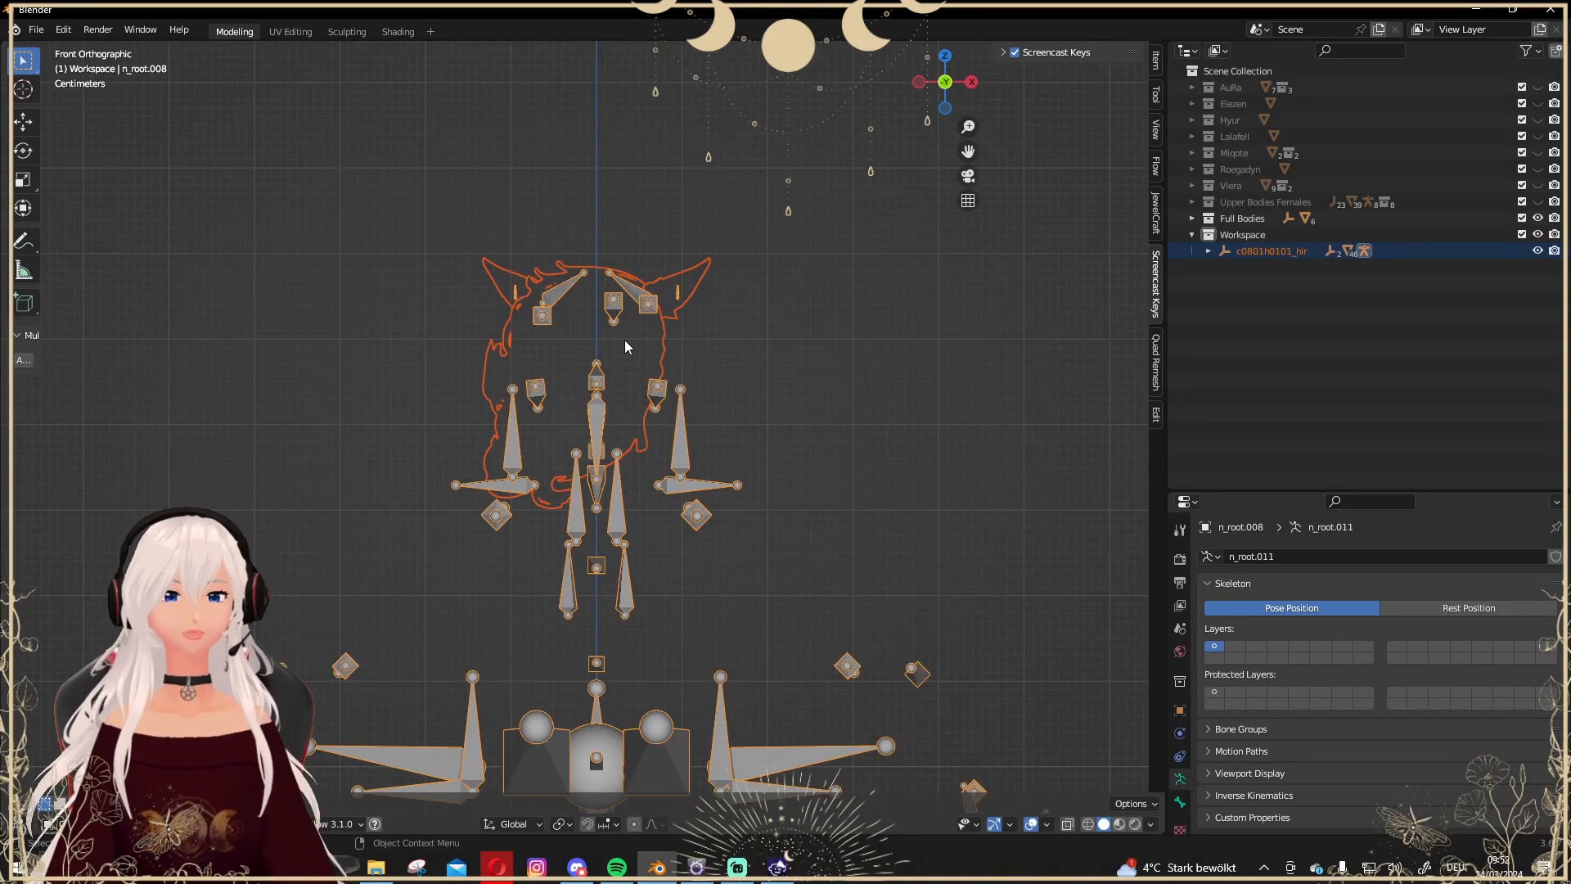
left_click(572, 331)
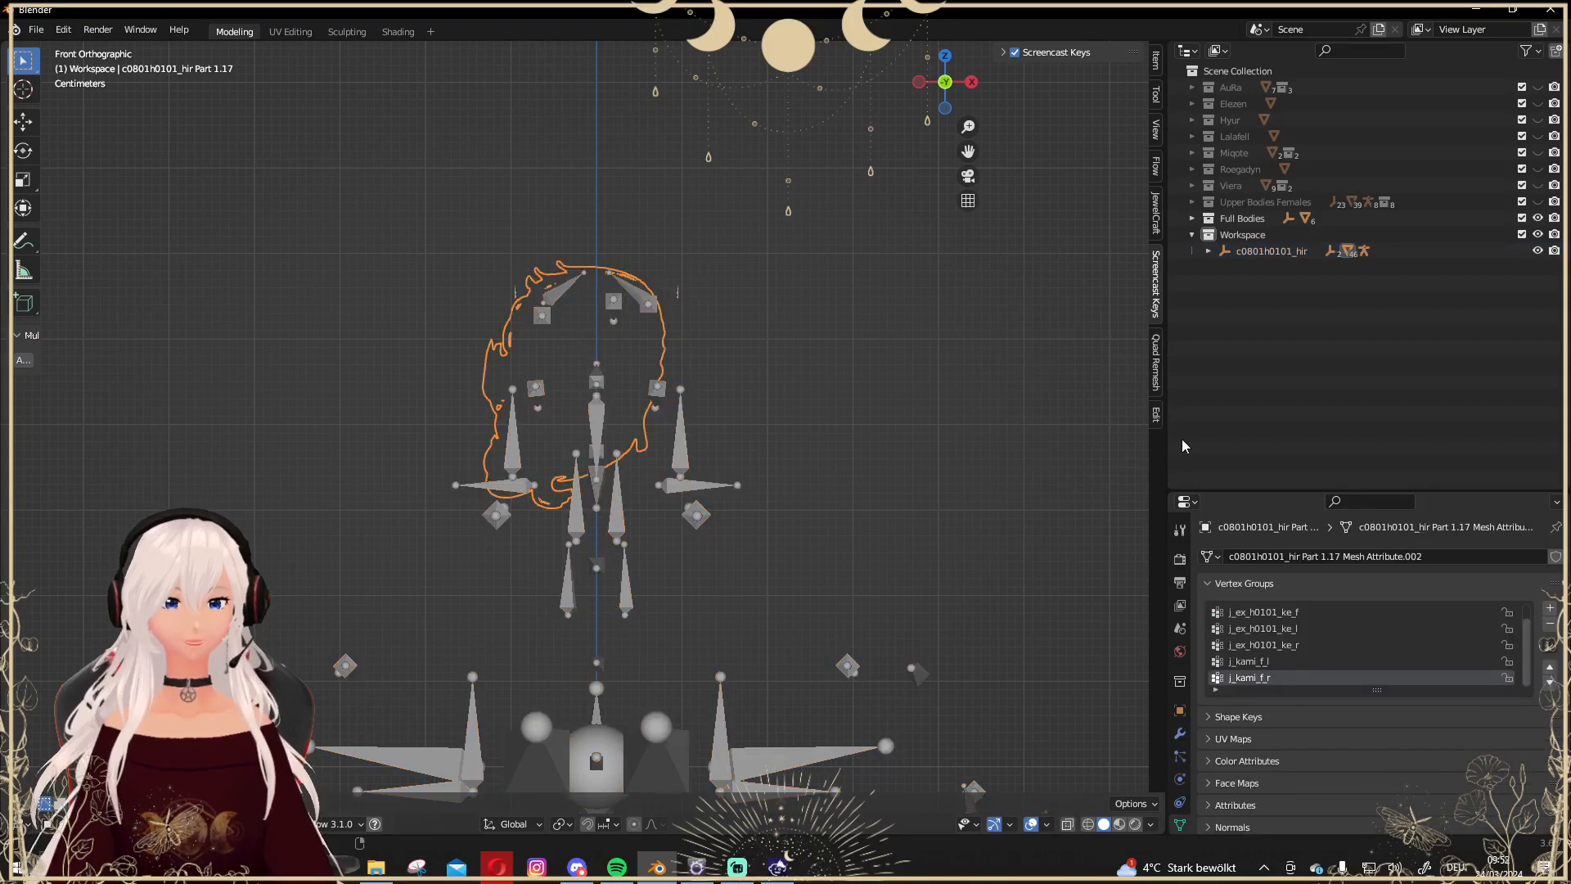
left_click_drag(1195, 492, 1230, 282)
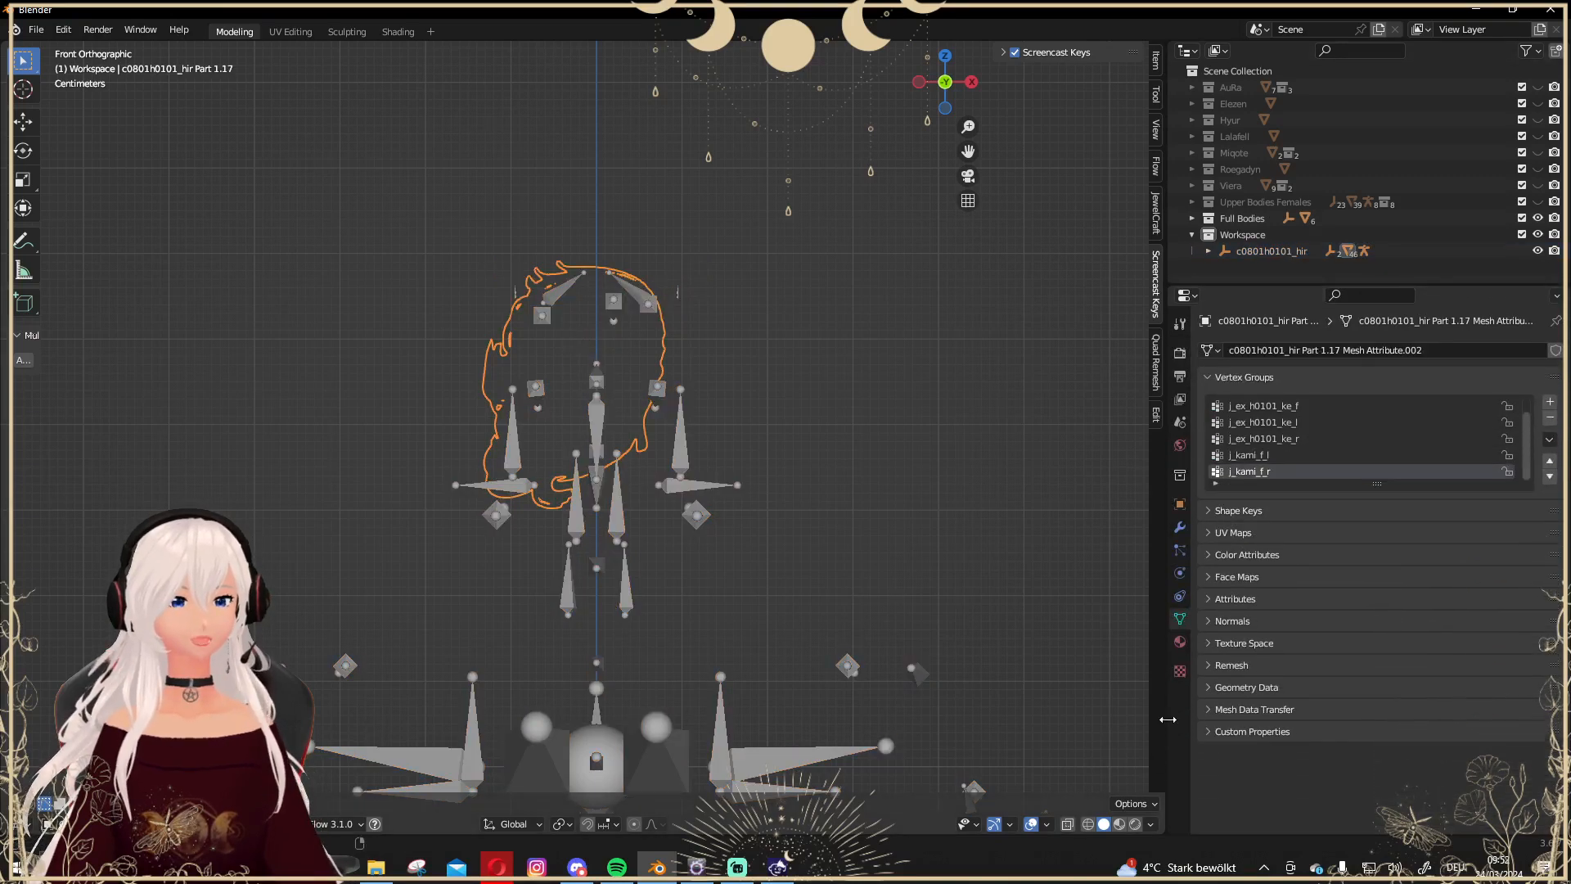
left_click(1180, 645)
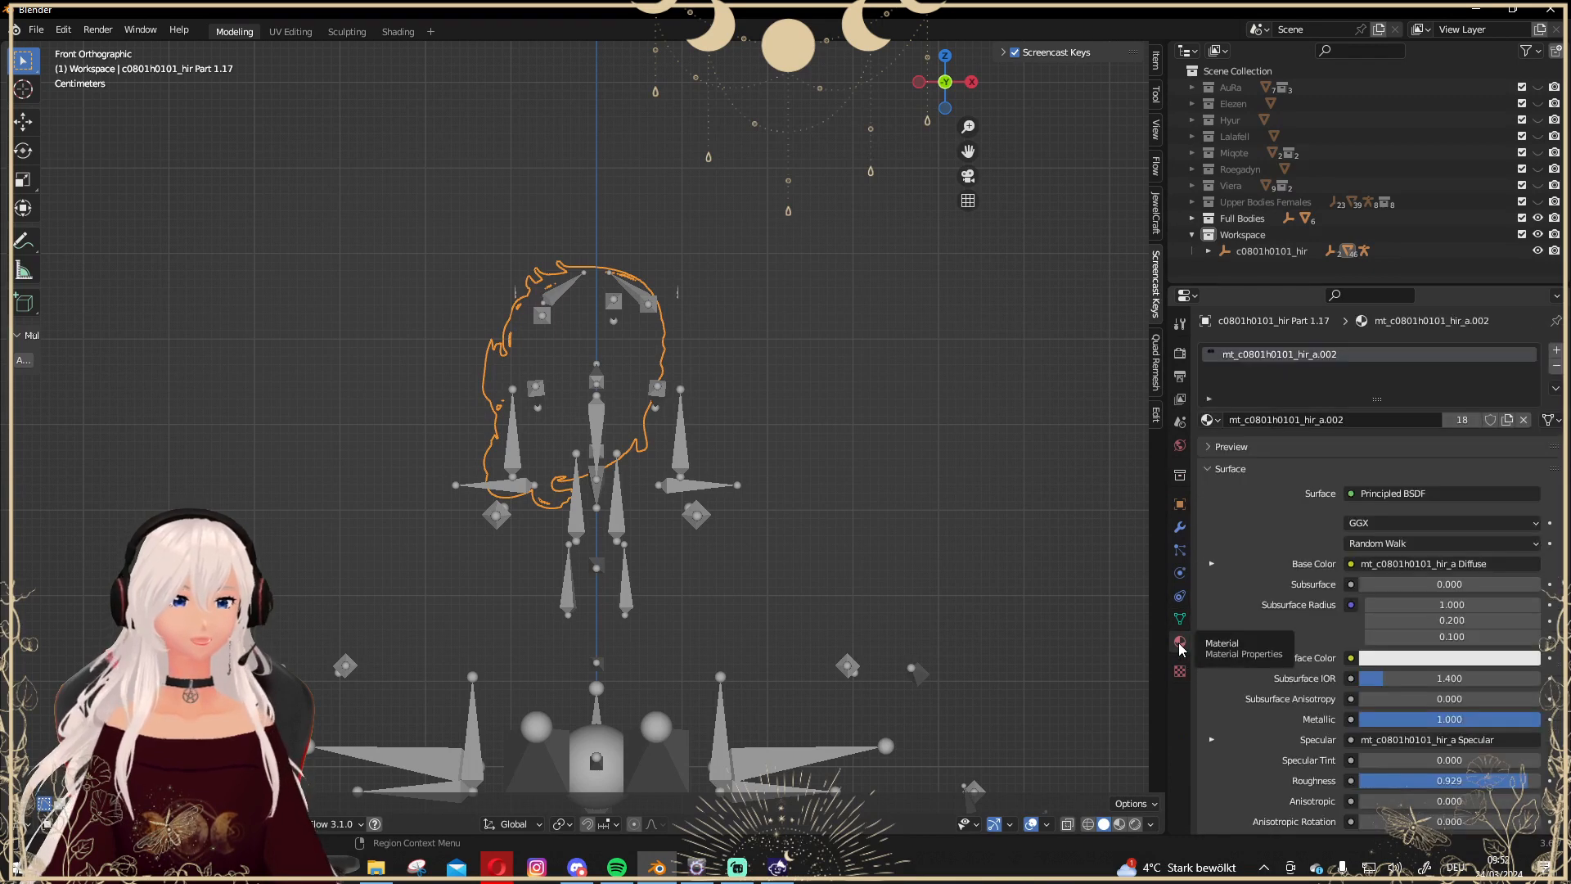
left_click(1352, 565)
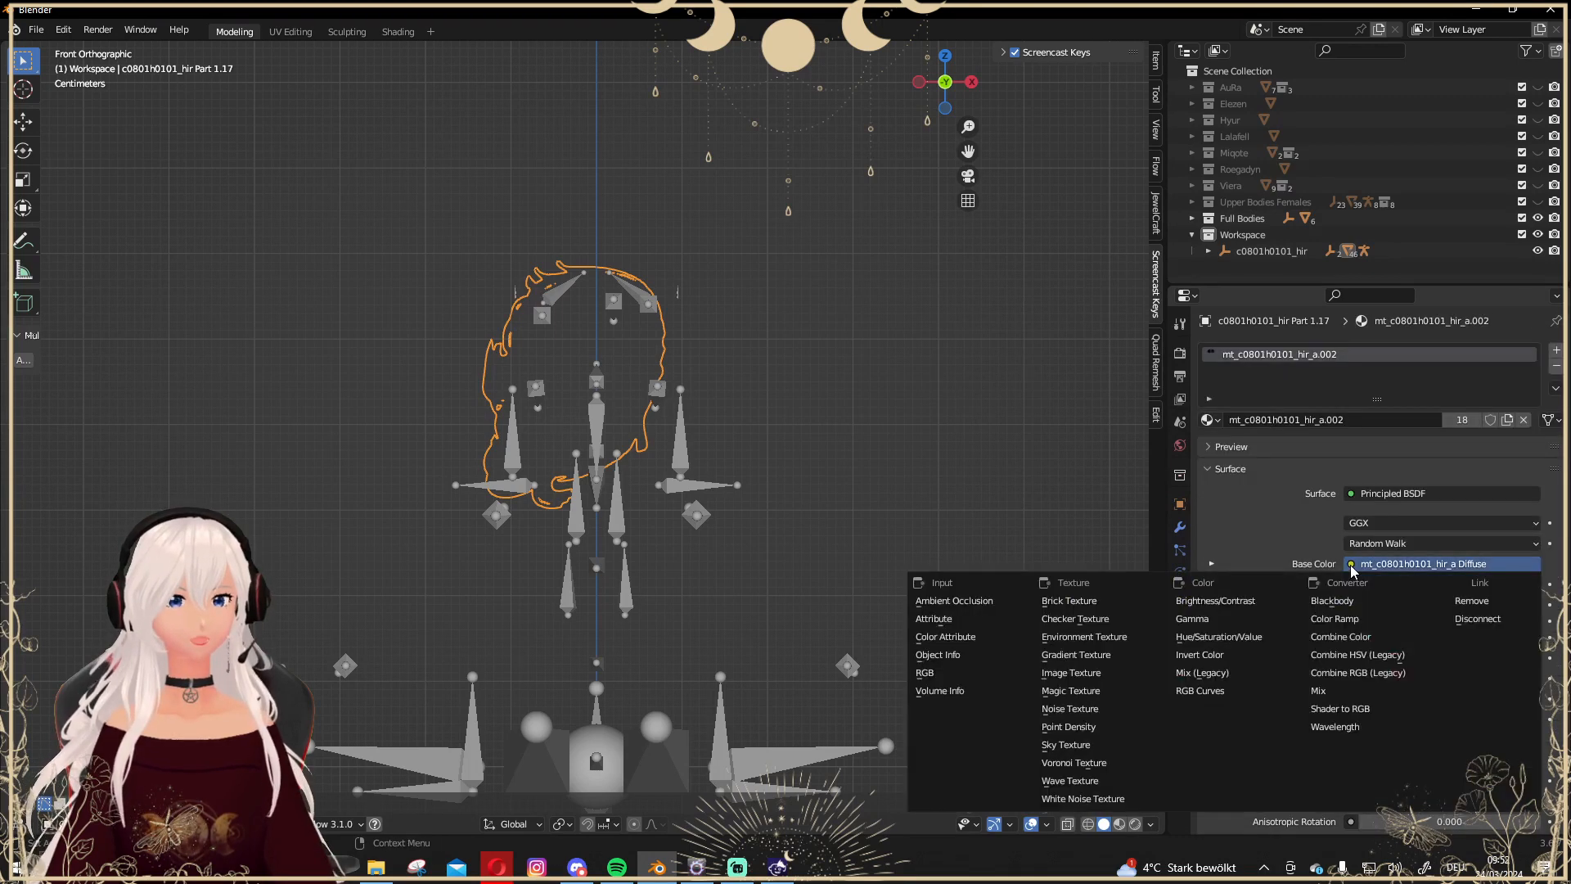
left_click(1085, 672)
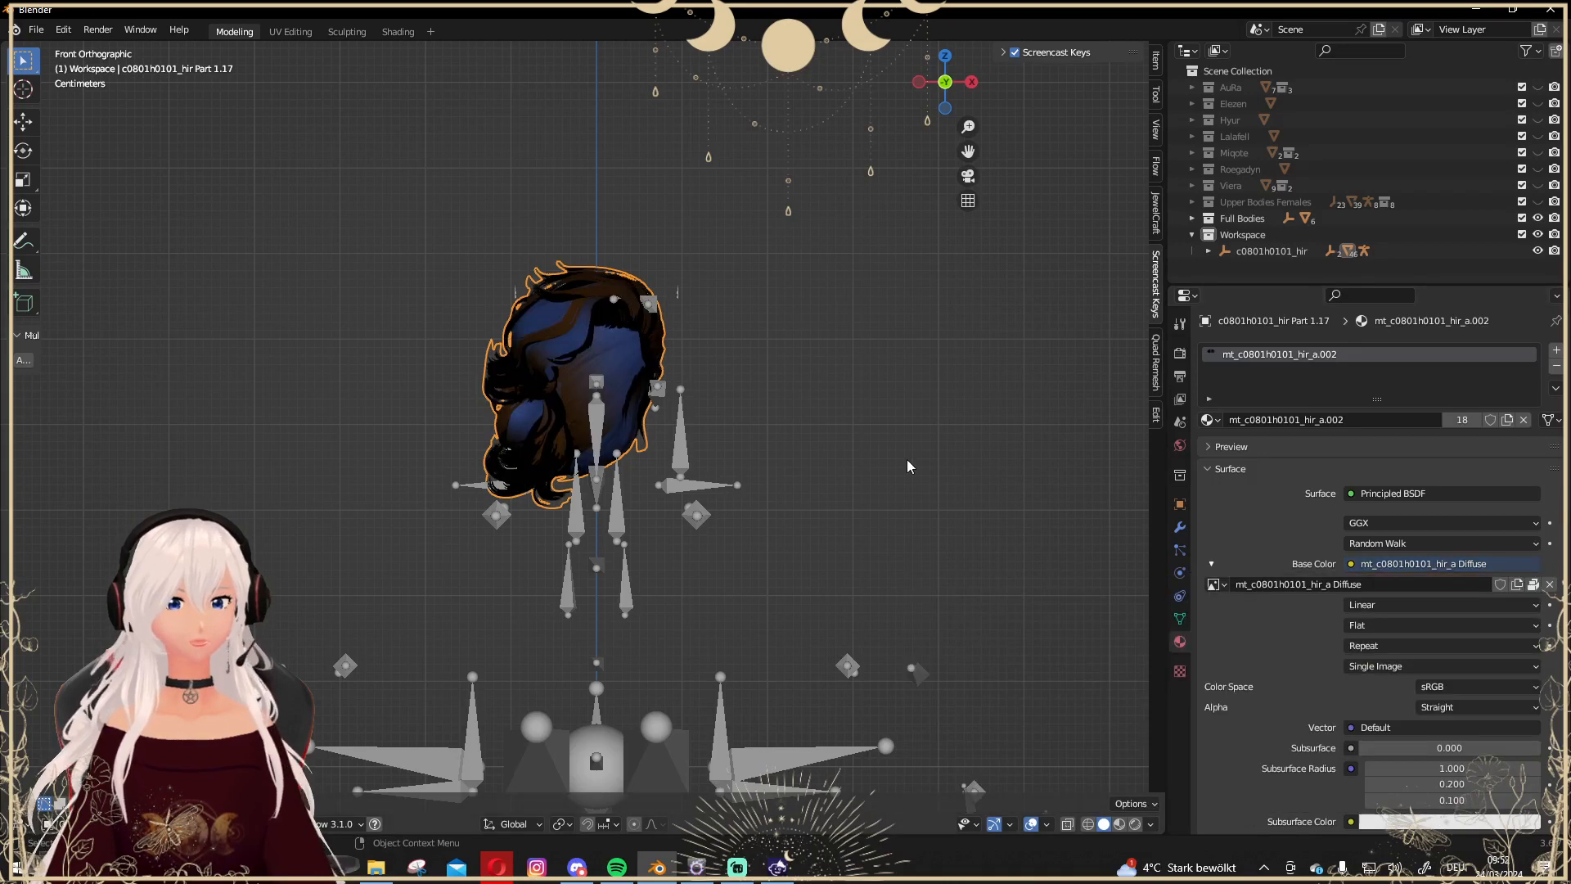
Set the Base Color of the cat ears' material mt_c0801h0101_hir_b.002 to an Image Texture.
middle_click_drag(908, 467, 621, 393)
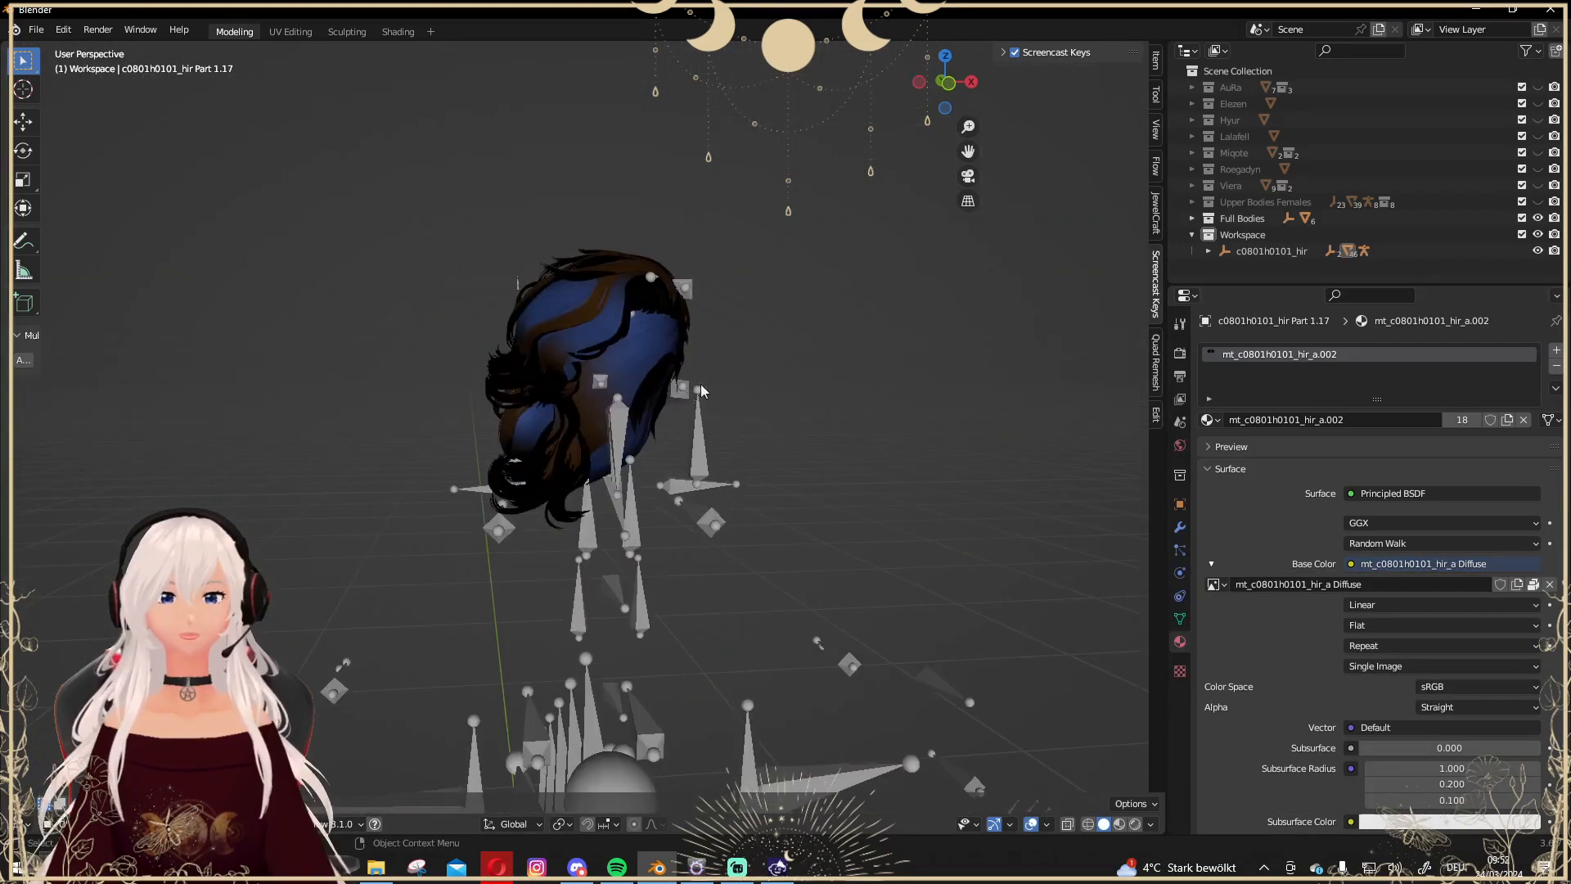
left_click(968, 85)
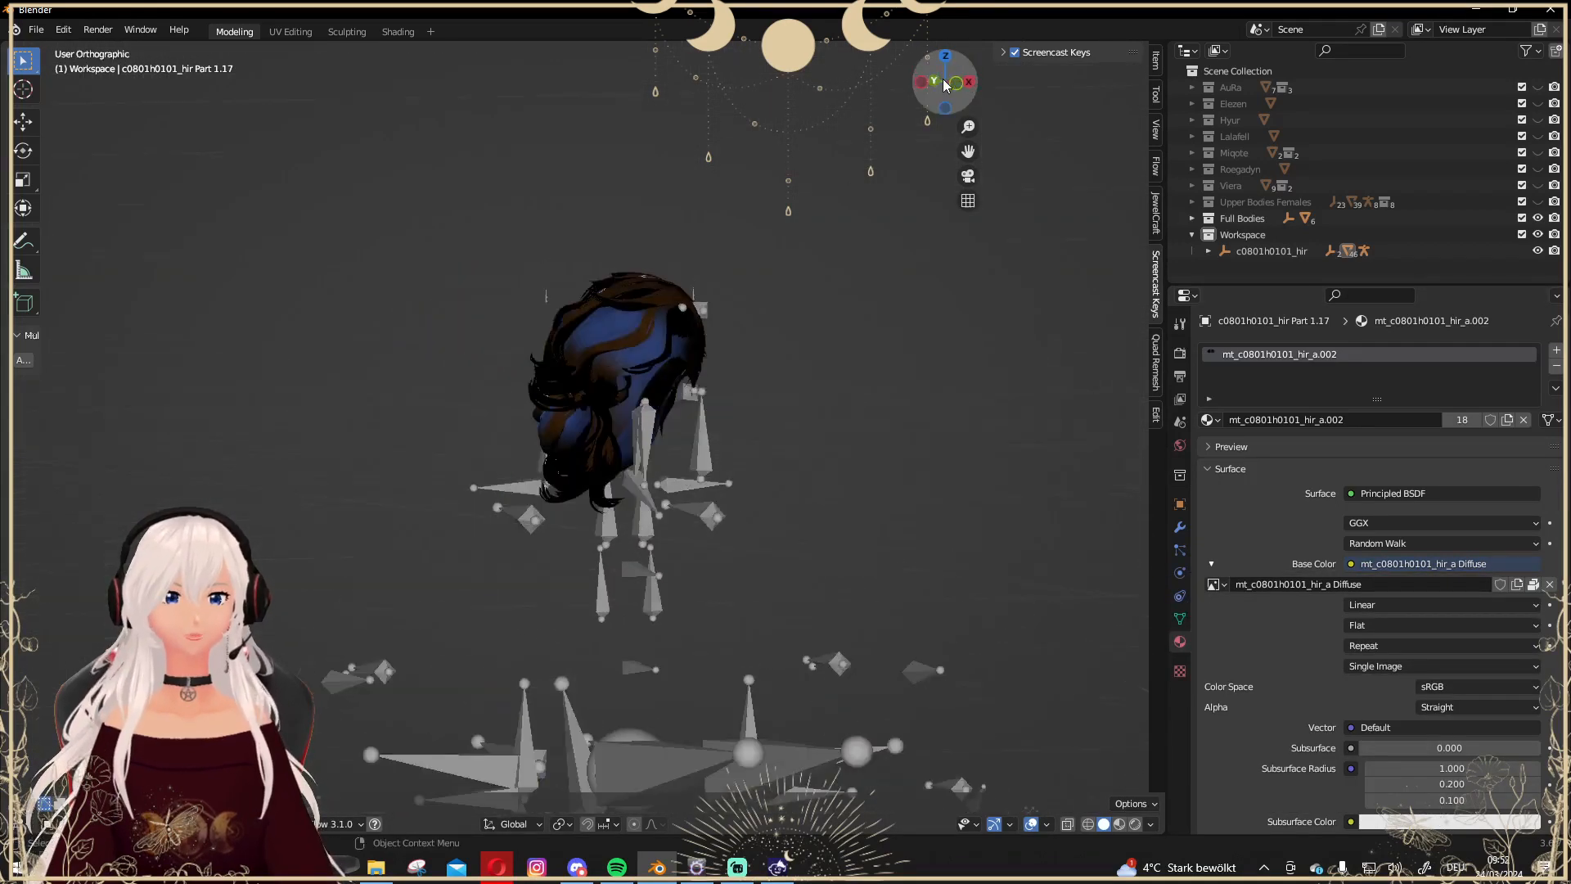
left_click(663, 273)
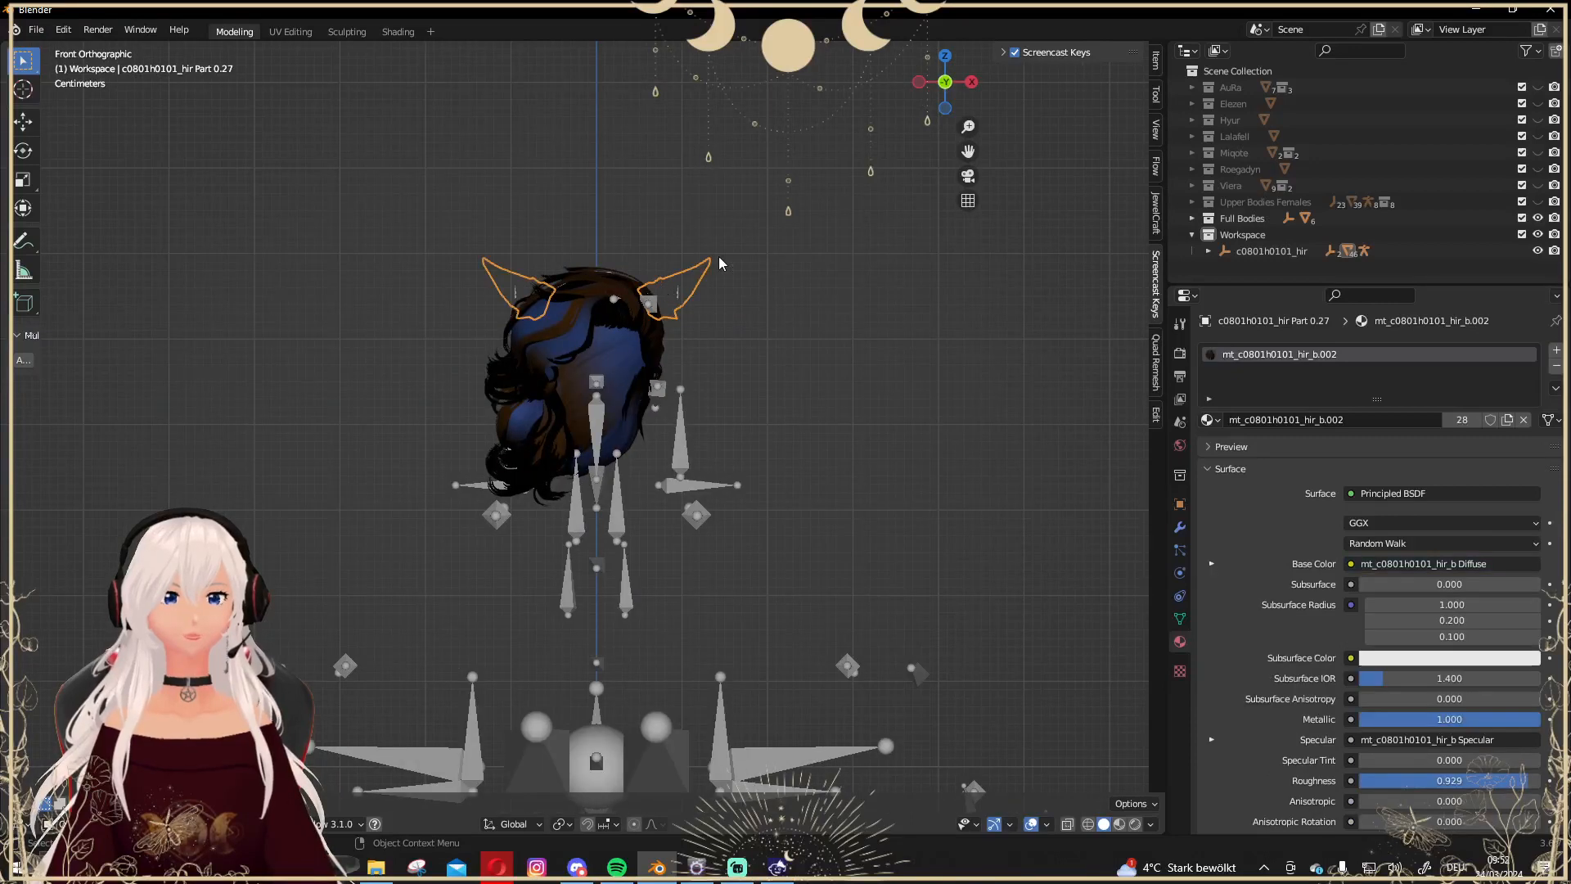
left_click(1349, 562)
left_click(1115, 676)
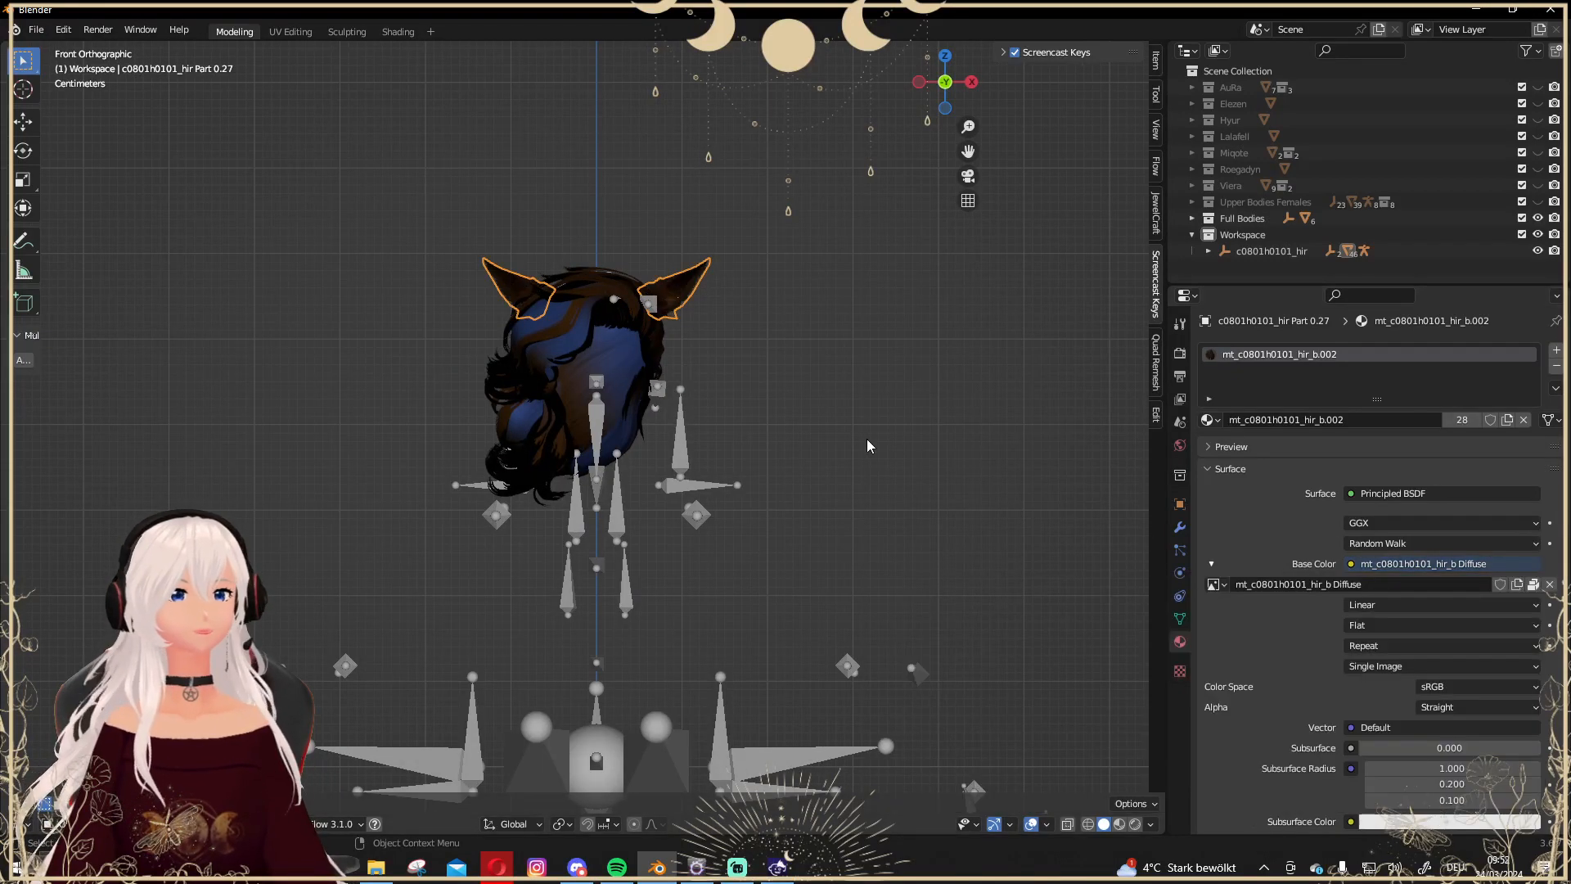
Hide the imported armature n_root.008 so only the hair and ears are displayed.
left_click(867, 446)
left_click(683, 462)
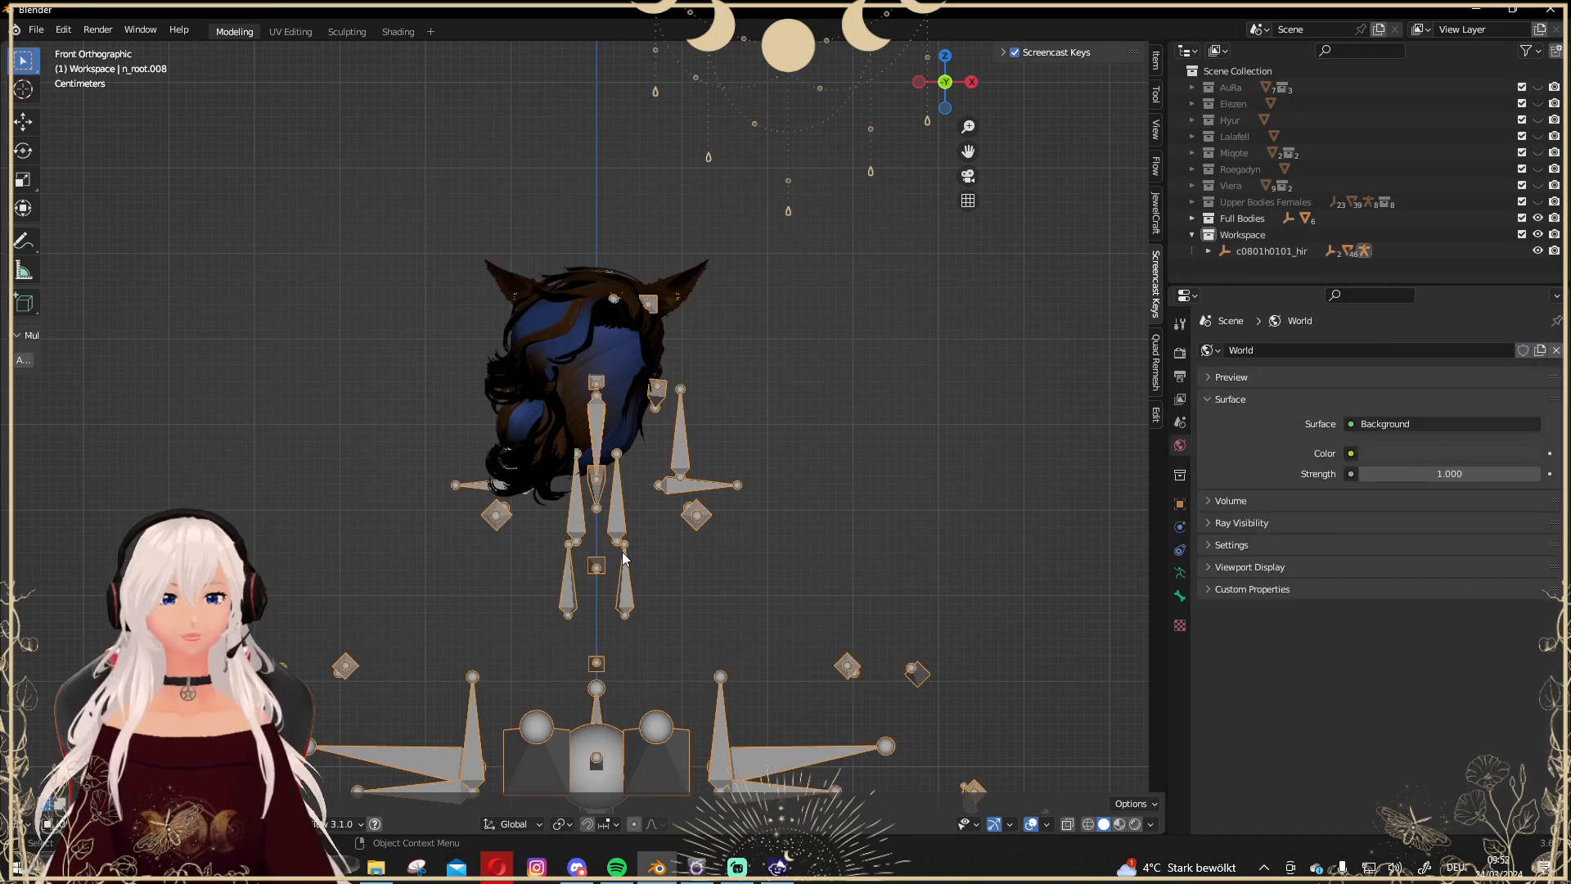
scroll(623, 559, "down", 2)
scroll(635, 431, "up", 3)
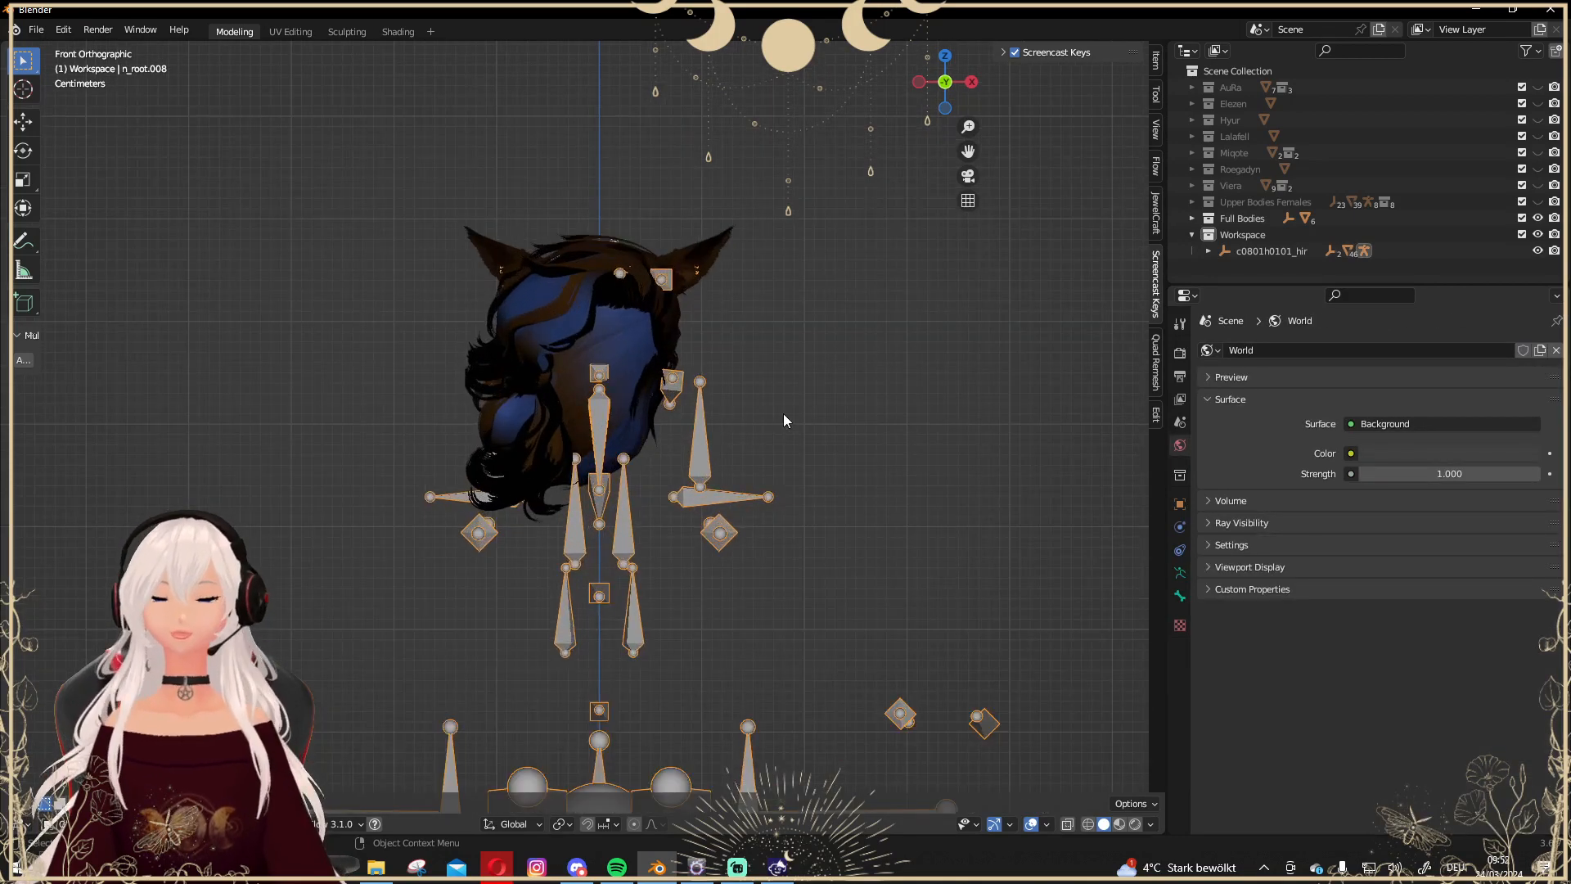
scroll(769, 451, "down", 3)
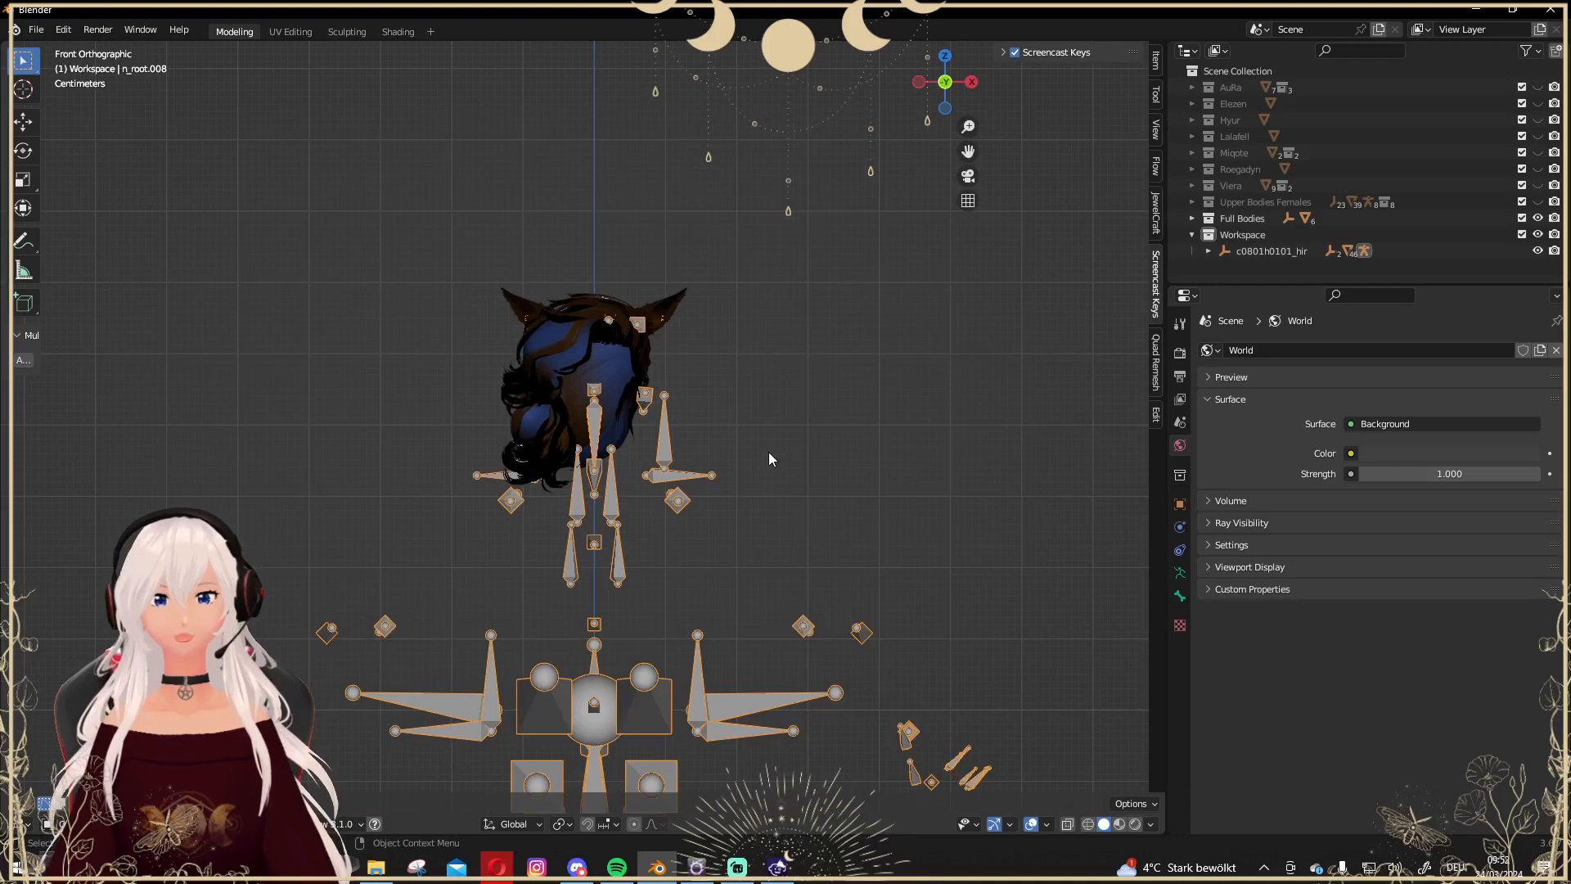
key("h")
scroll(733, 464, "up", 1)
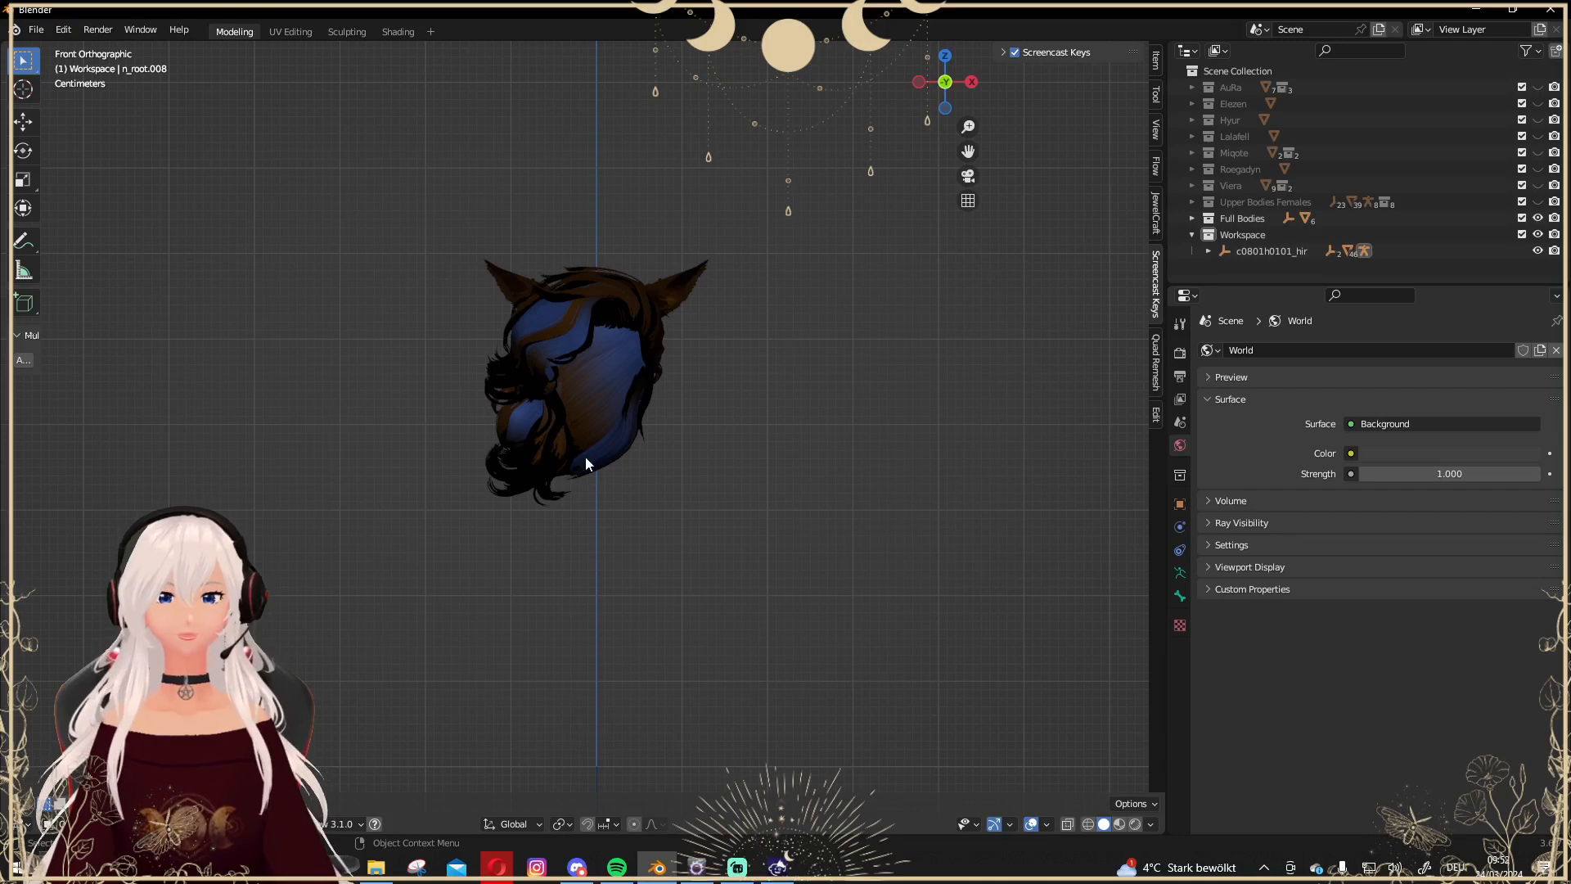
mouse_move(589, 455)
middle_mouse_down()
mouse_move(705, 428)
mouse_move(482, 449)
mouse_move(596, 458)
middle_mouse_up()
scroll(595, 458, "down", 4)
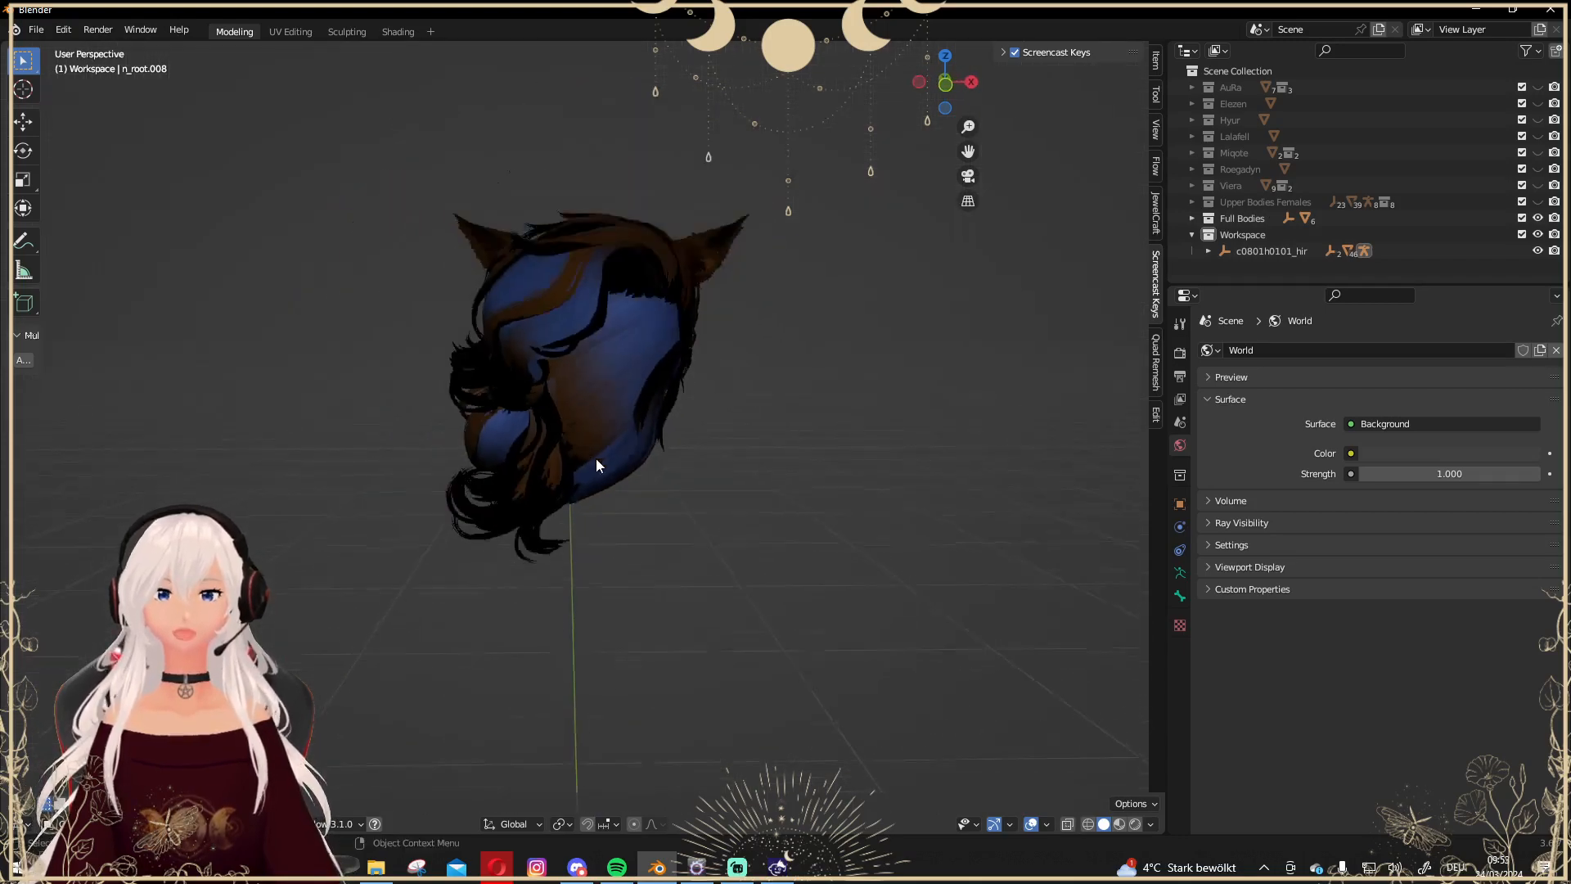
left_click(938, 88)
Switch to FFXIV TexTools, export the Miqote Female face 101 model, and copy the path of its output folder.
left_click(696, 866)
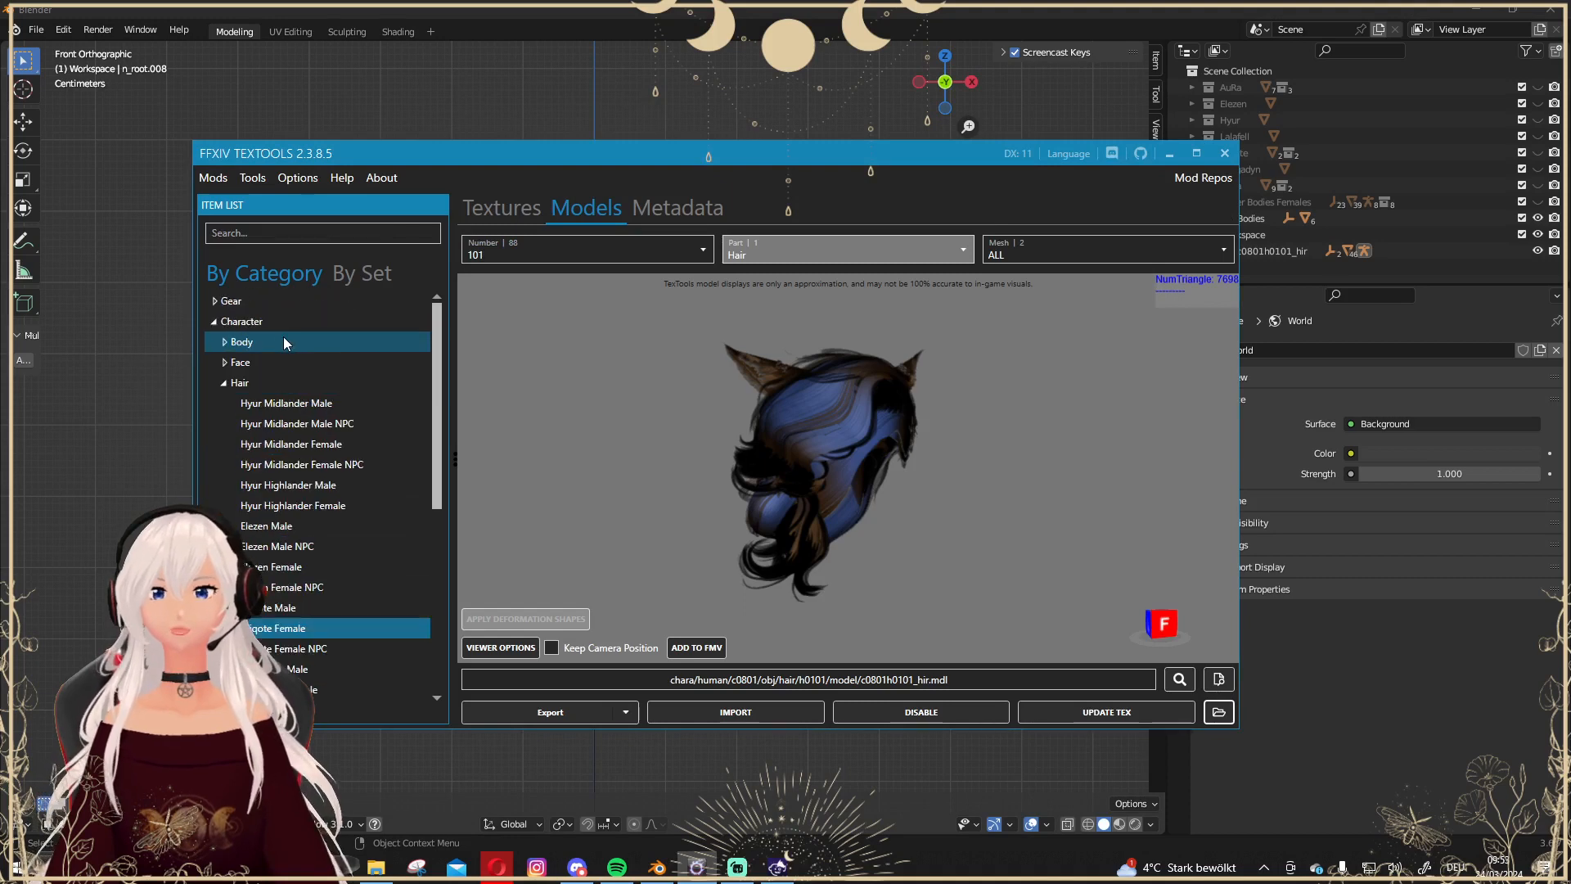
left_click(225, 362)
scroll(337, 389, "up", 4)
scroll(301, 430, "up", 1)
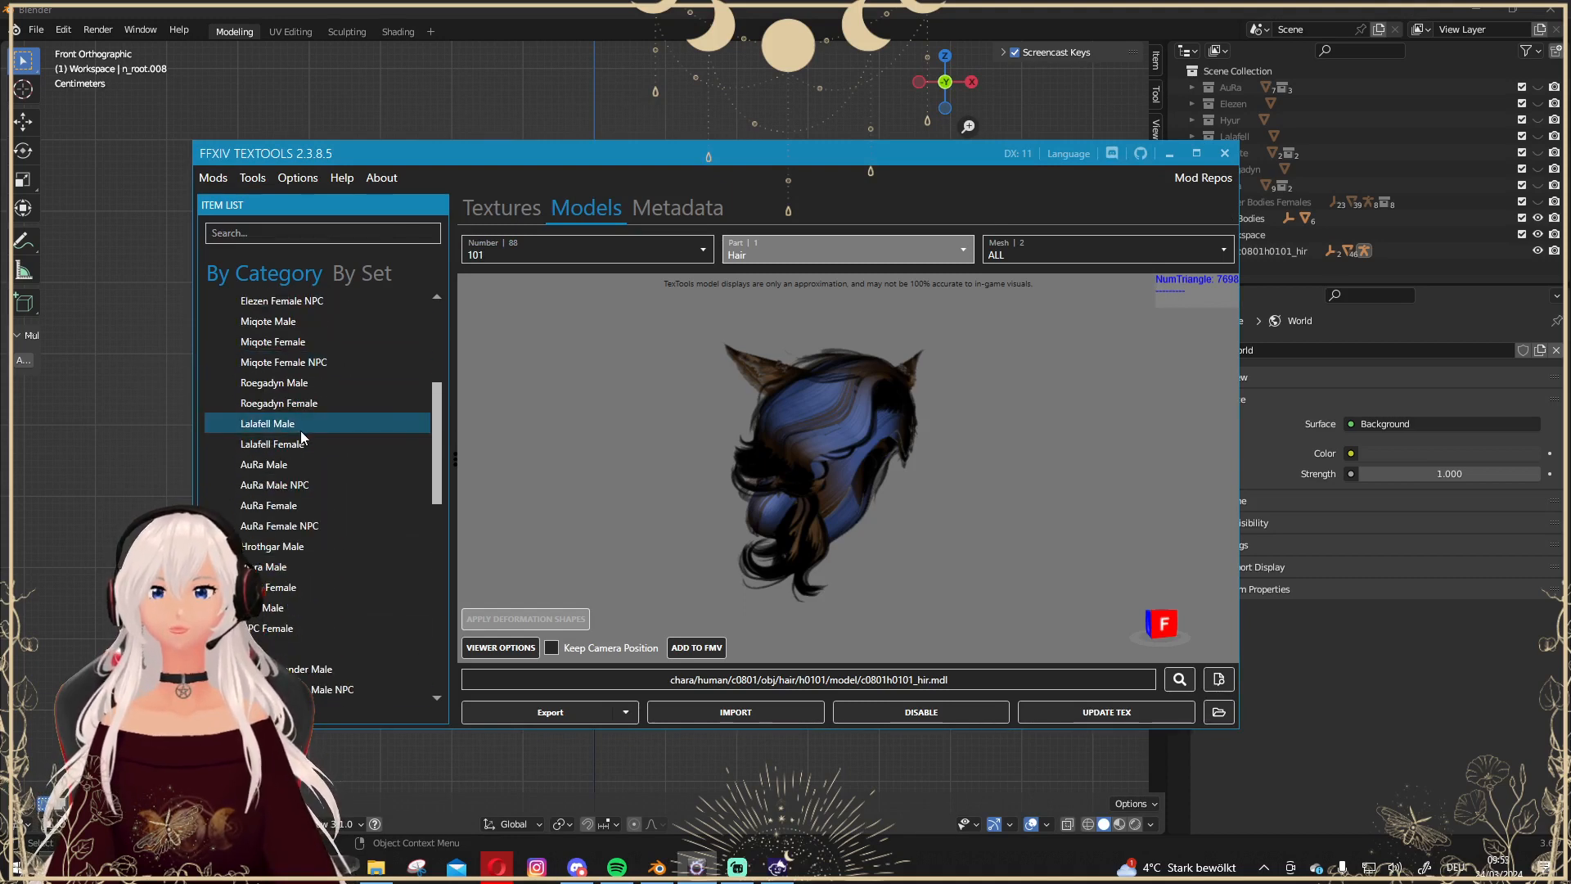
left_click(301, 339)
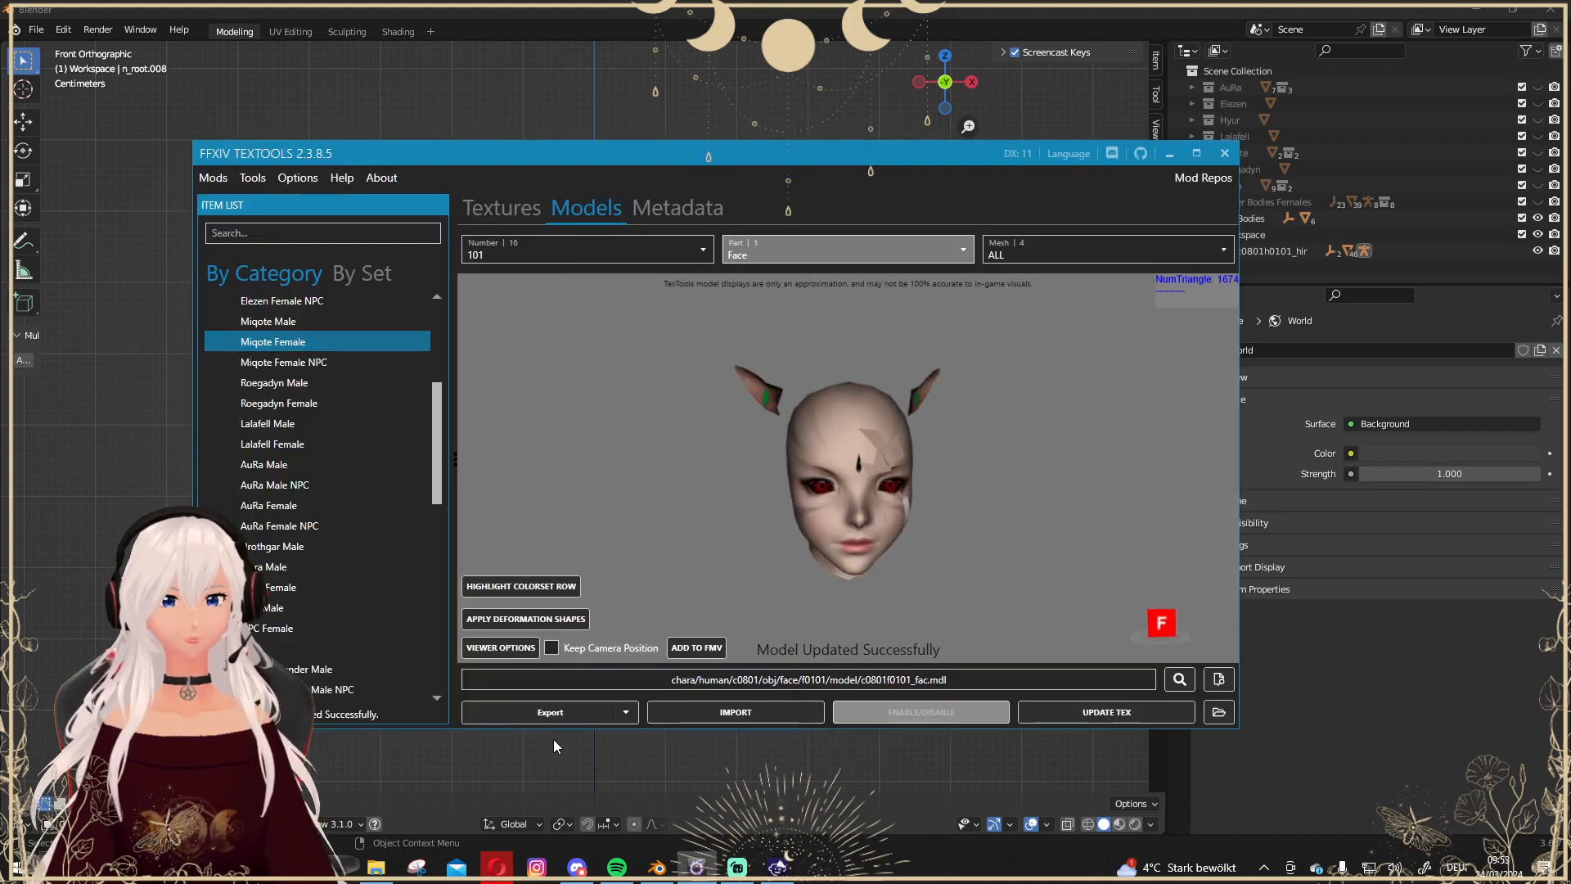
left_click(543, 712)
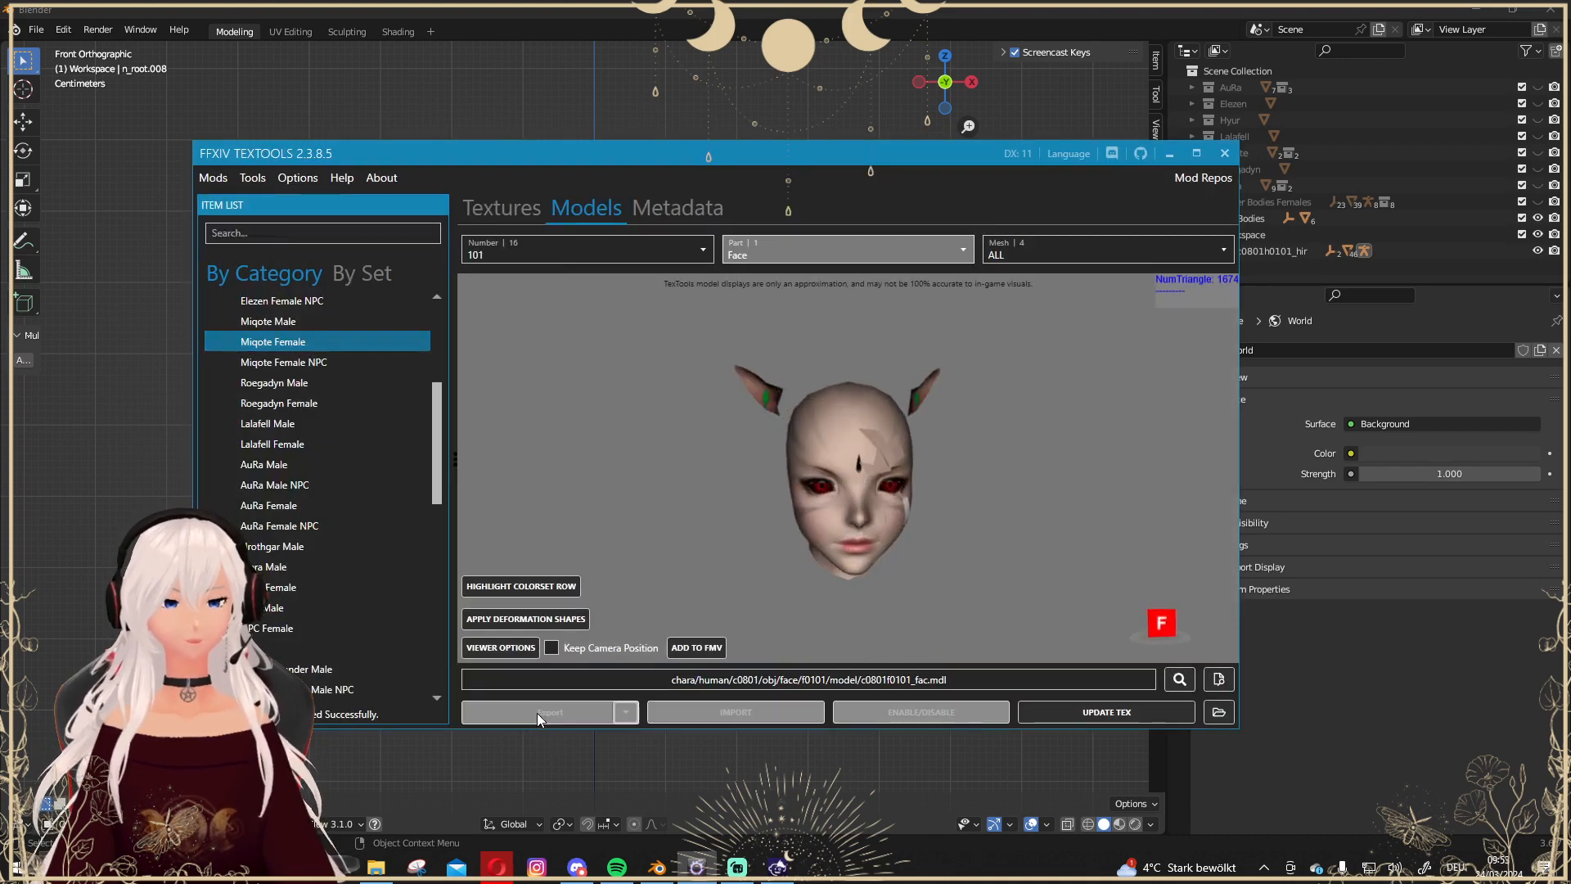
left_click(1219, 714)
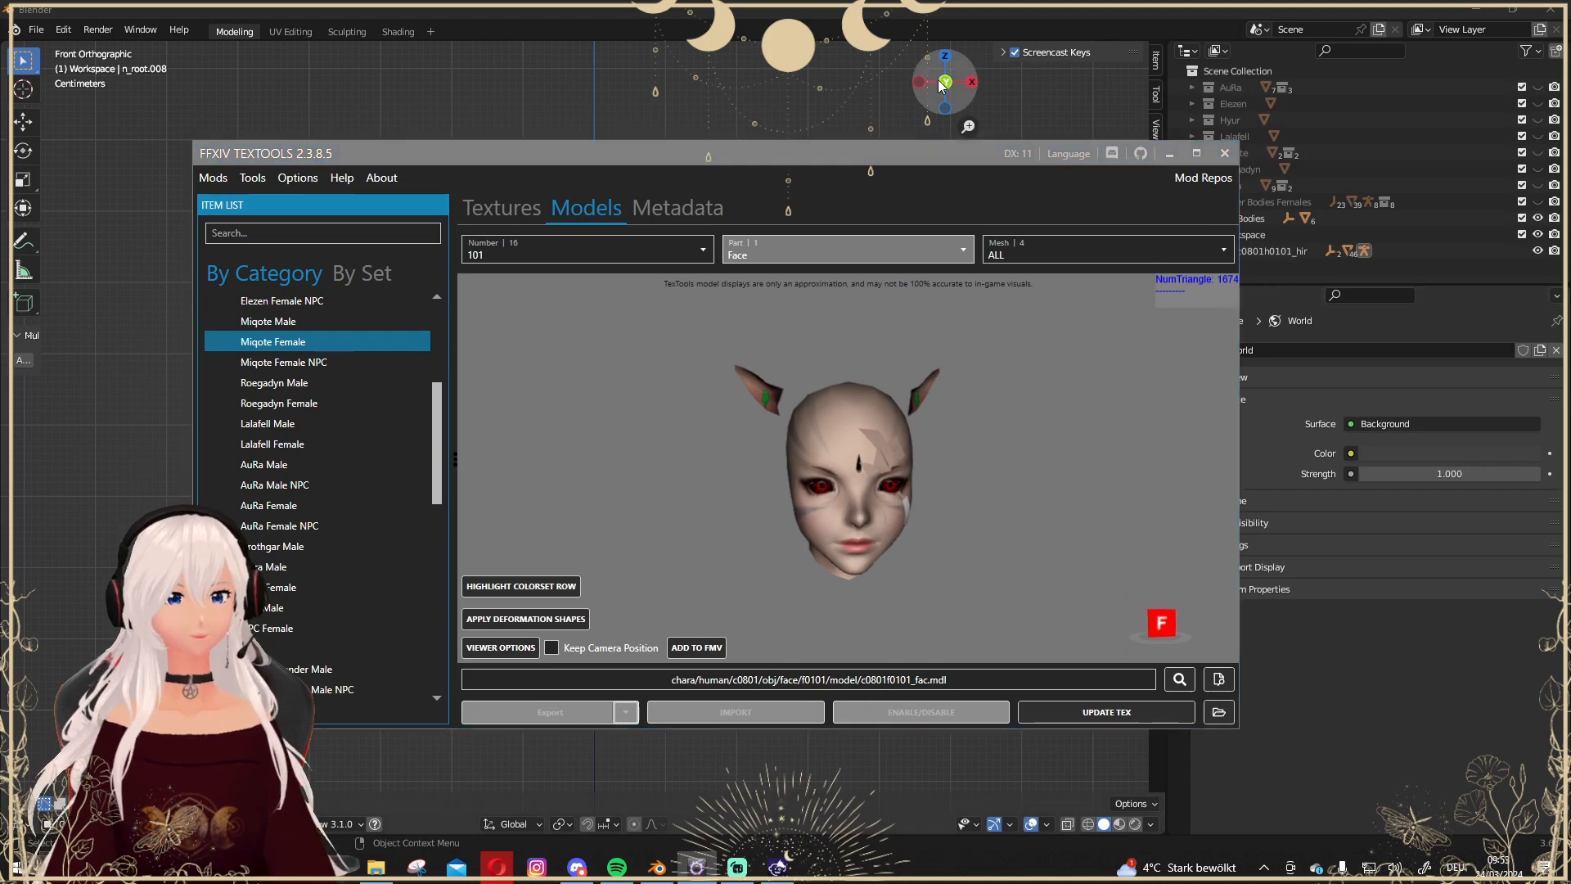
left_click(843, 70)
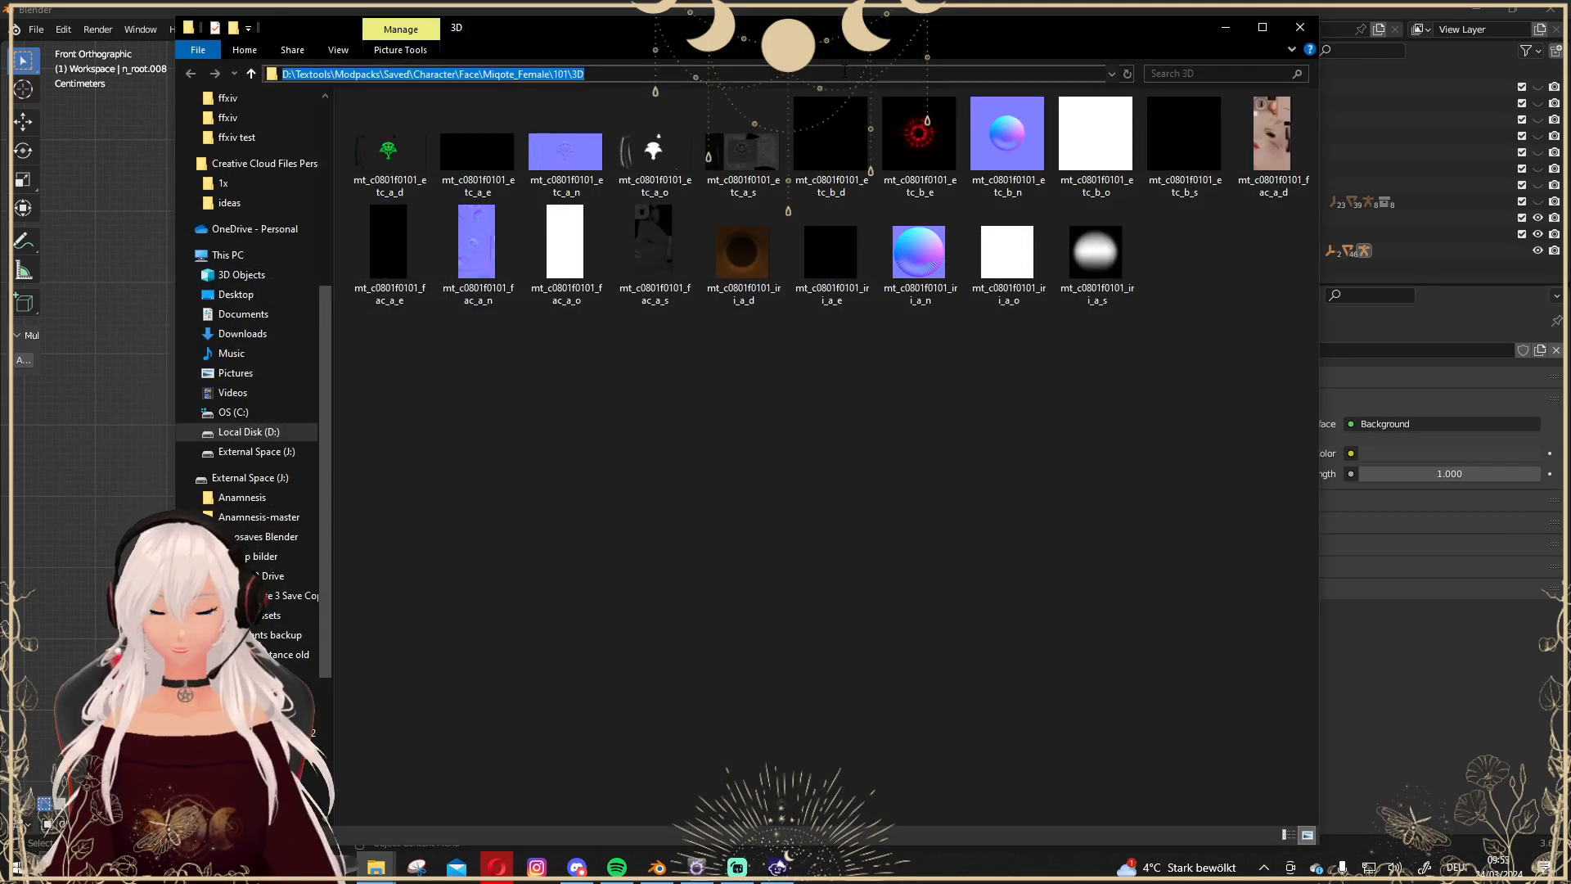
Switch to Blender and import the face model c0801f0101_fac.fbx from D:\Textools\Modpacks\Saved\Character\Face\Miqote_Female\101\3D\.
left_click(34, 494)
left_click(38, 30)
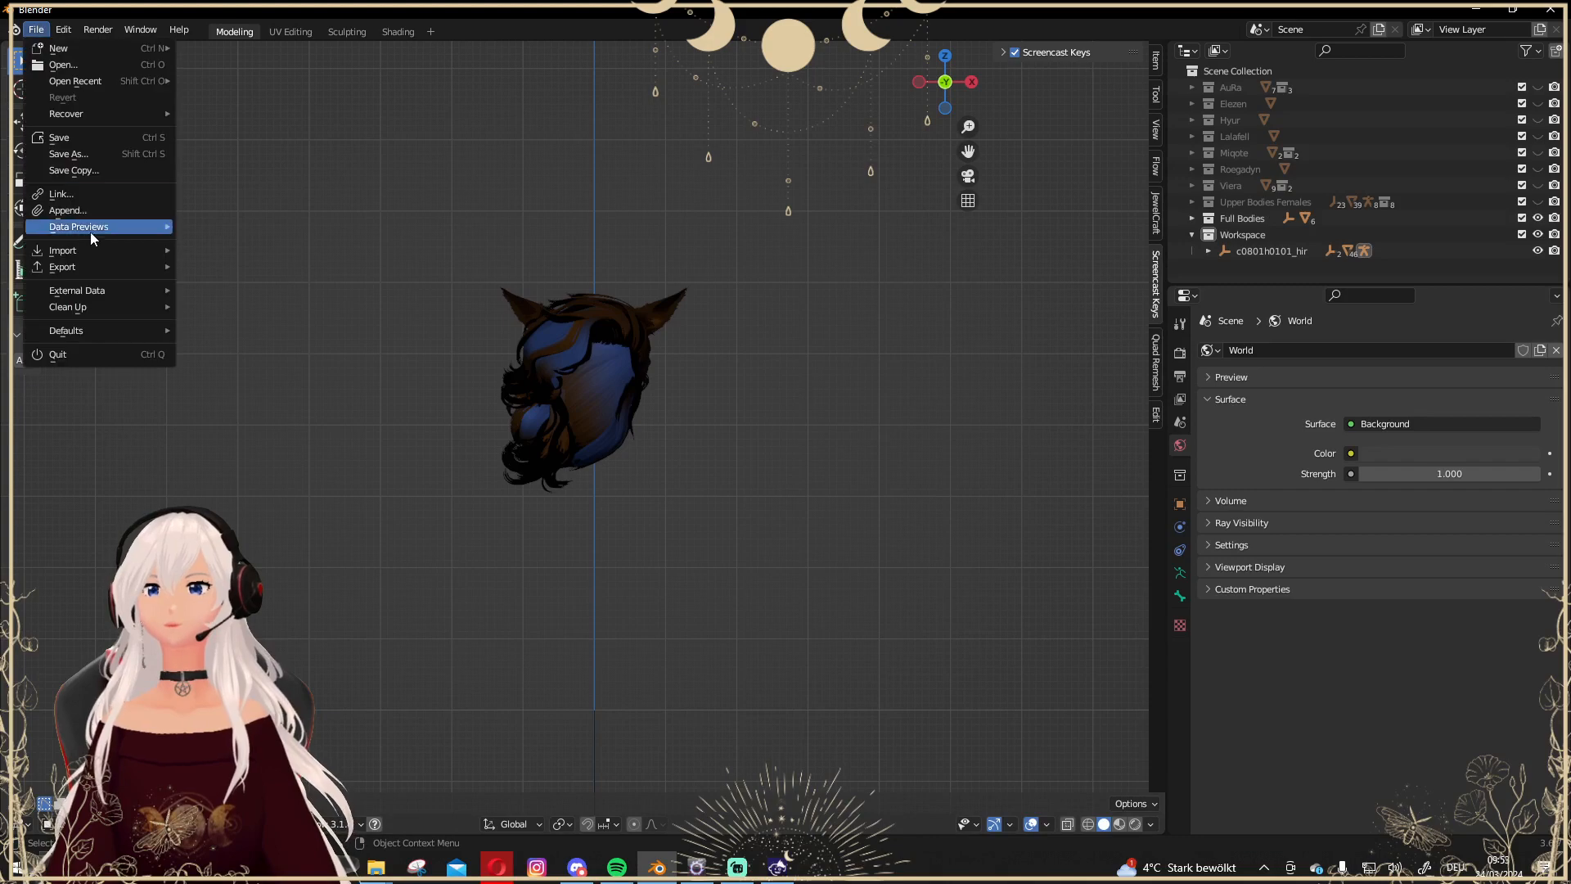
mouse_move(90, 250)
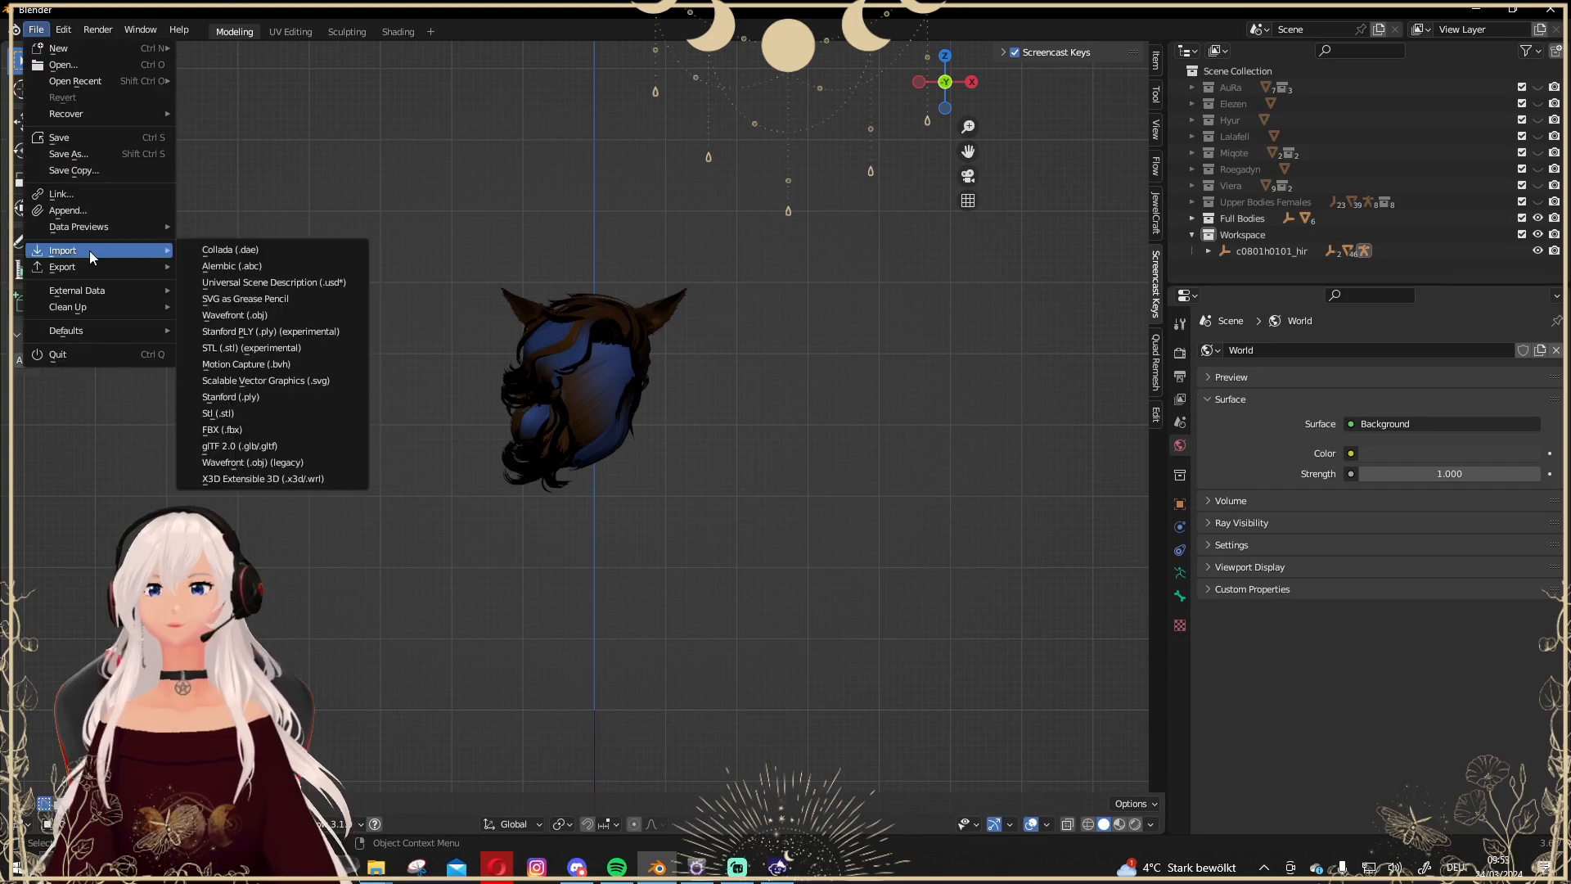
left_click(237, 428)
left_click(717, 177)
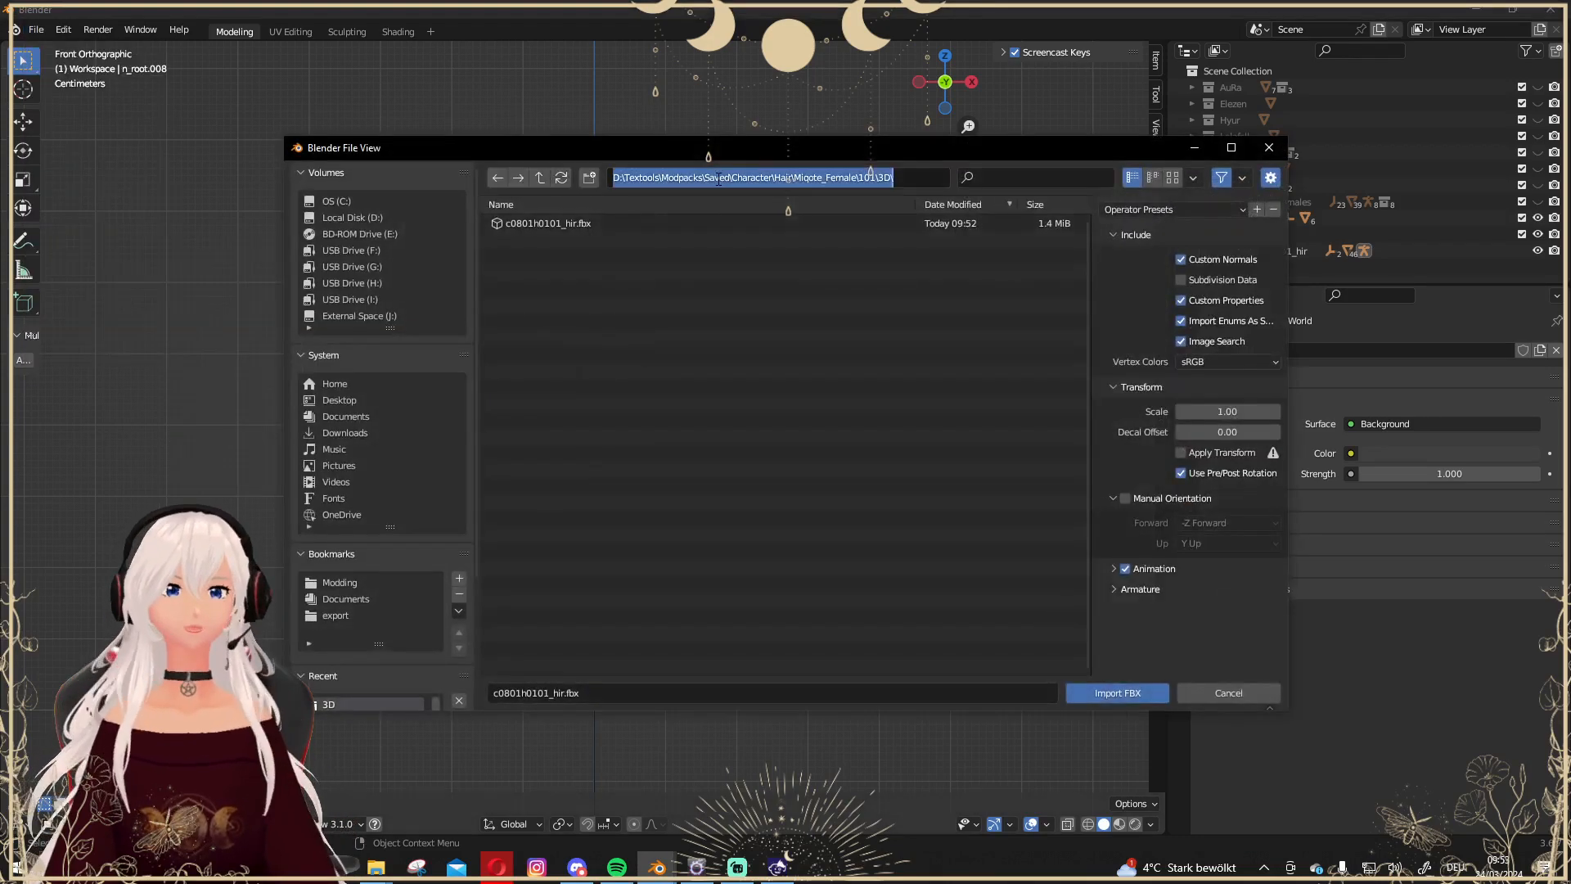
type("D:\\Textools\\Modpacks\\Saved\\Character\\Face\\Miqote_Female\\101\\3D\\")
key("Return")
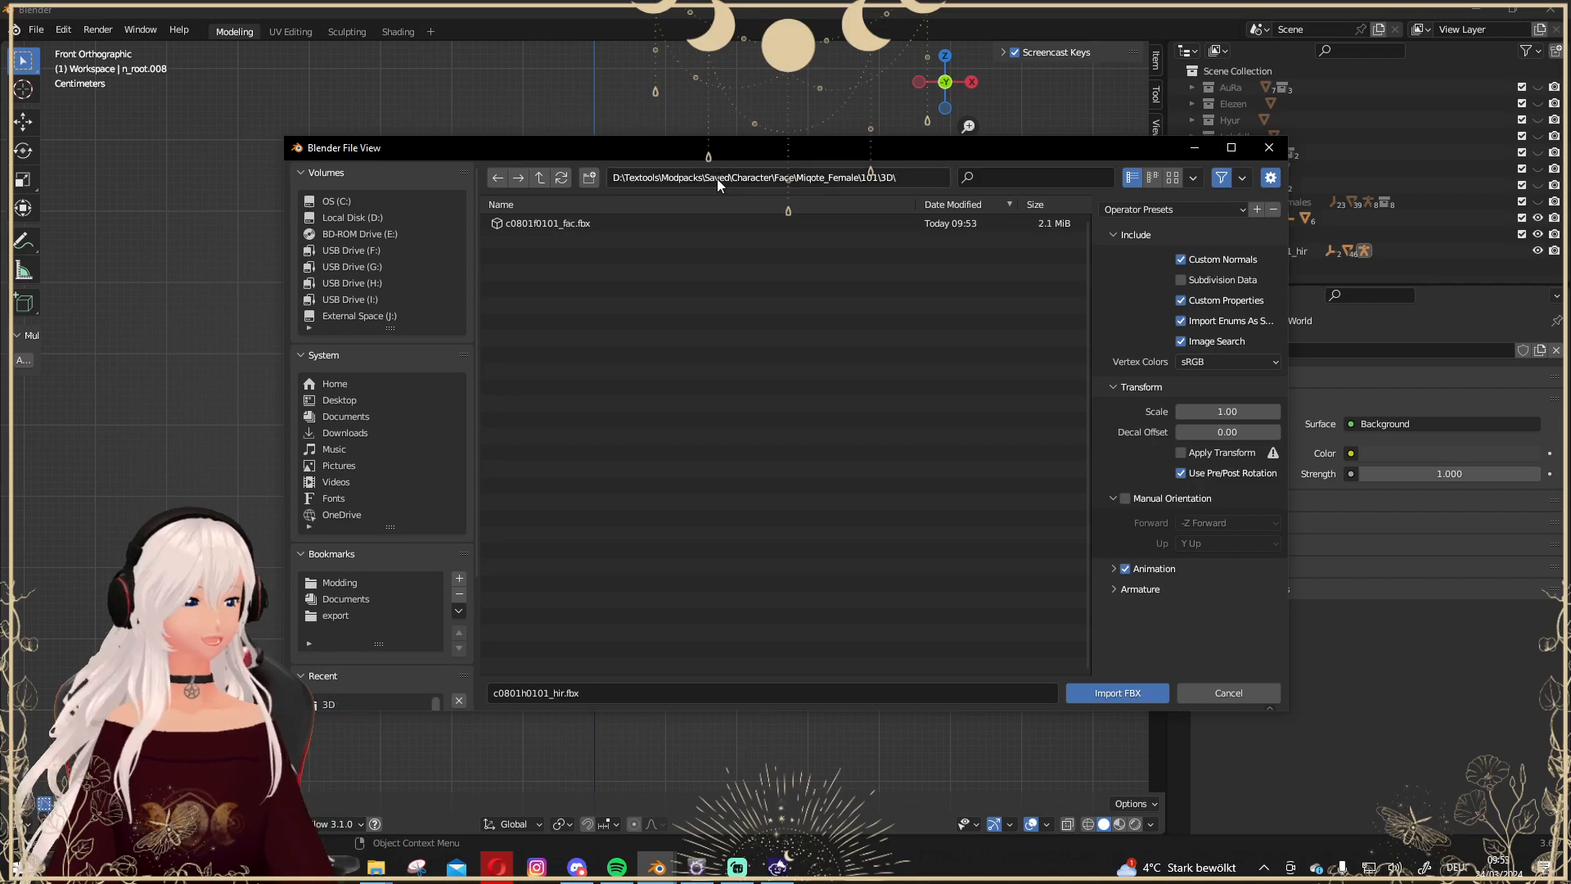
double_click(550, 227)
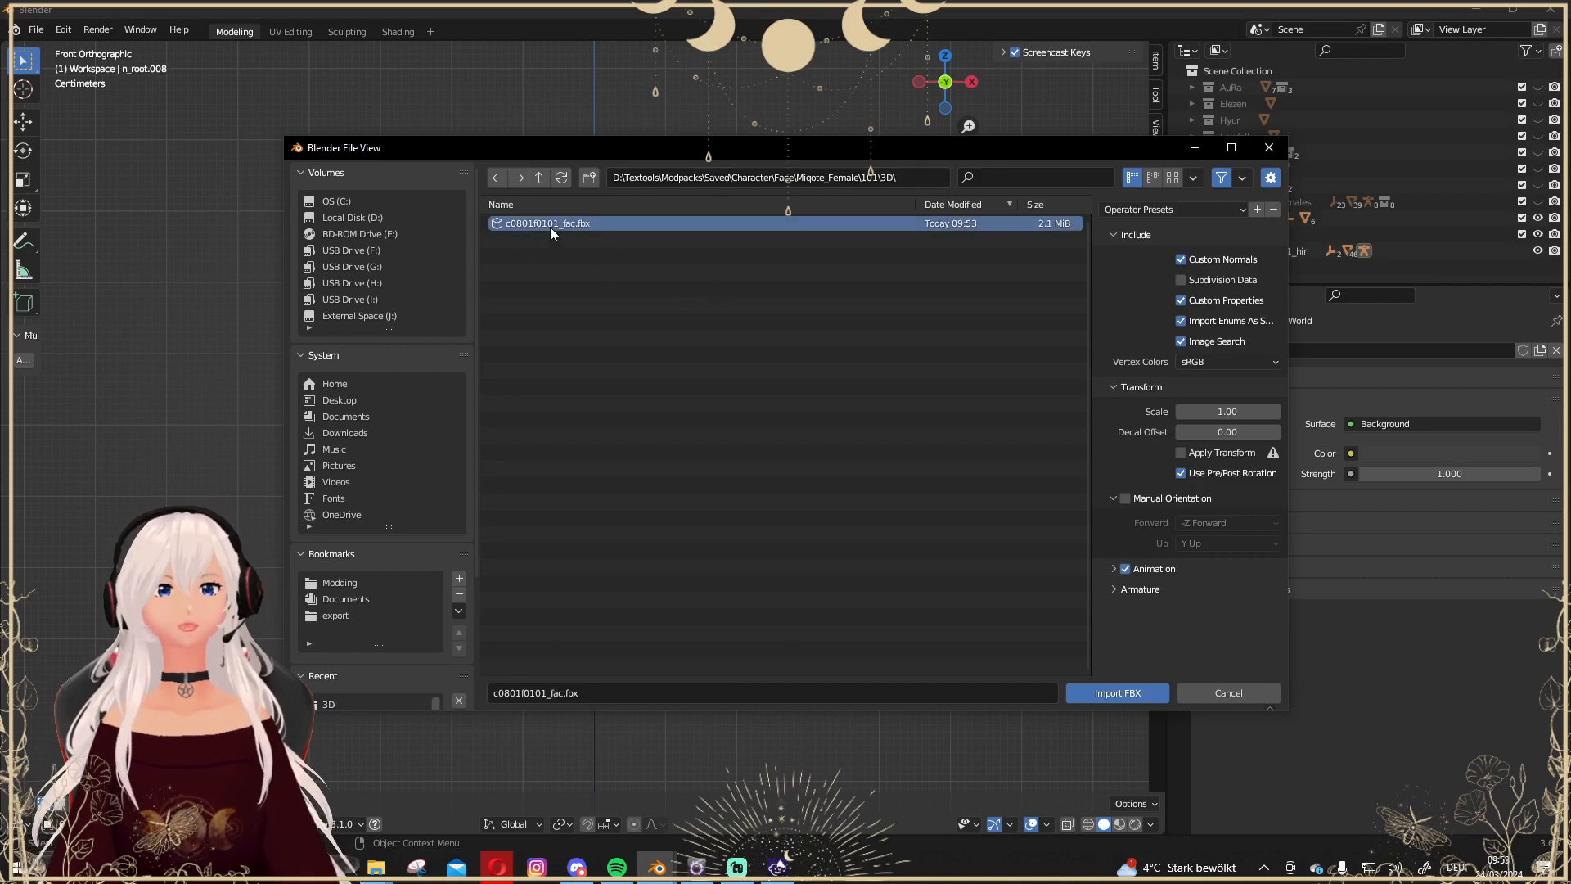
Set the Base Color of the face mesh's material mt_c0801f0101_fac_a.001 to an Image Texture.
scroll(530, 286, "up", 4)
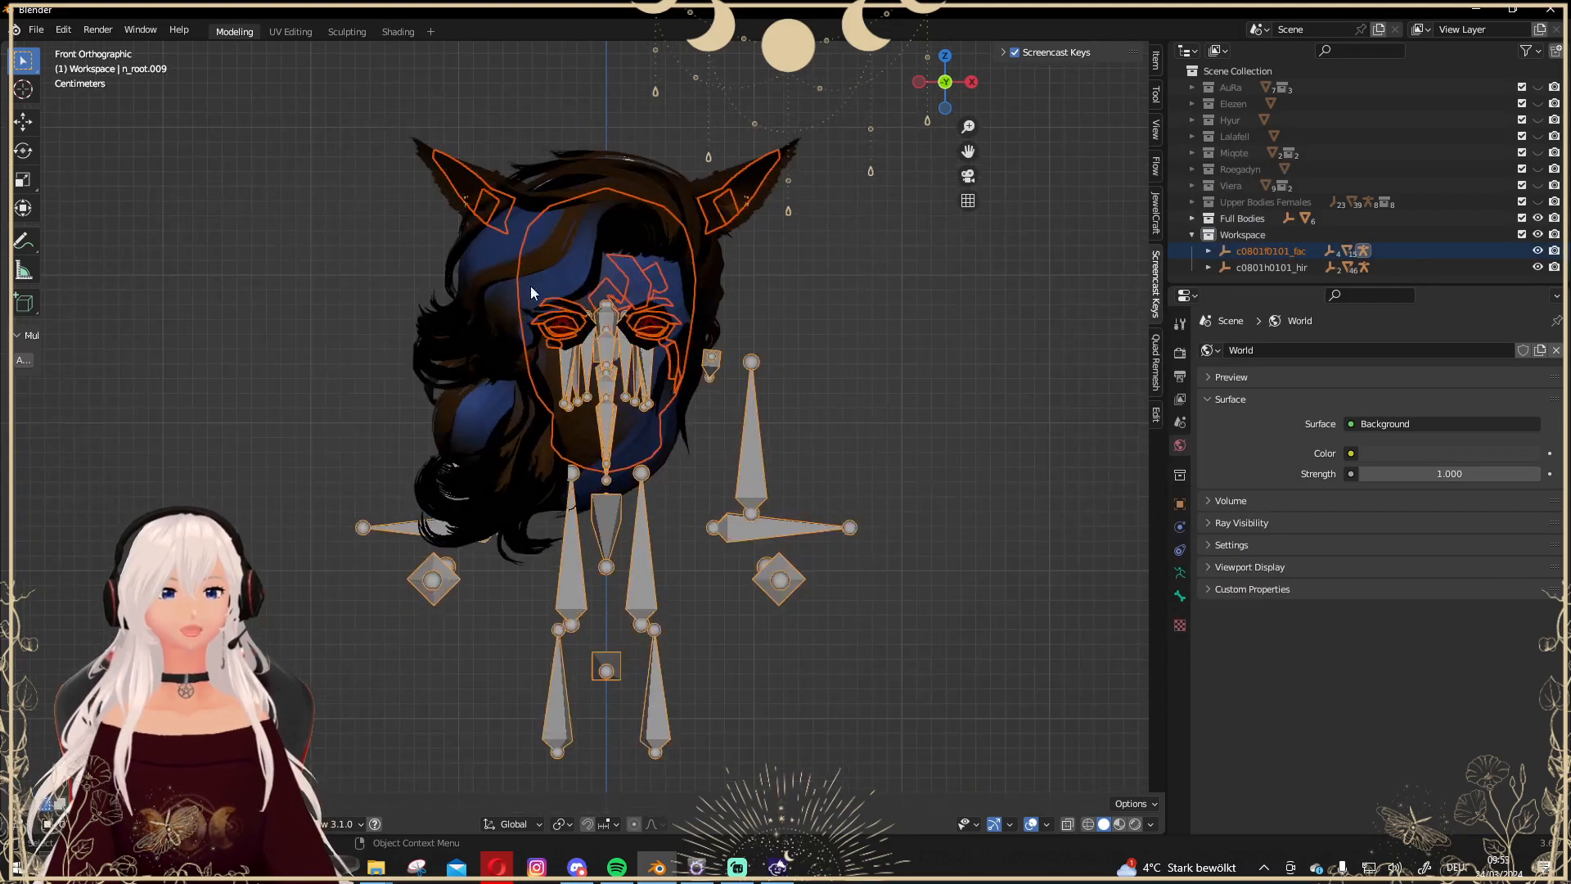
left_click(636, 429)
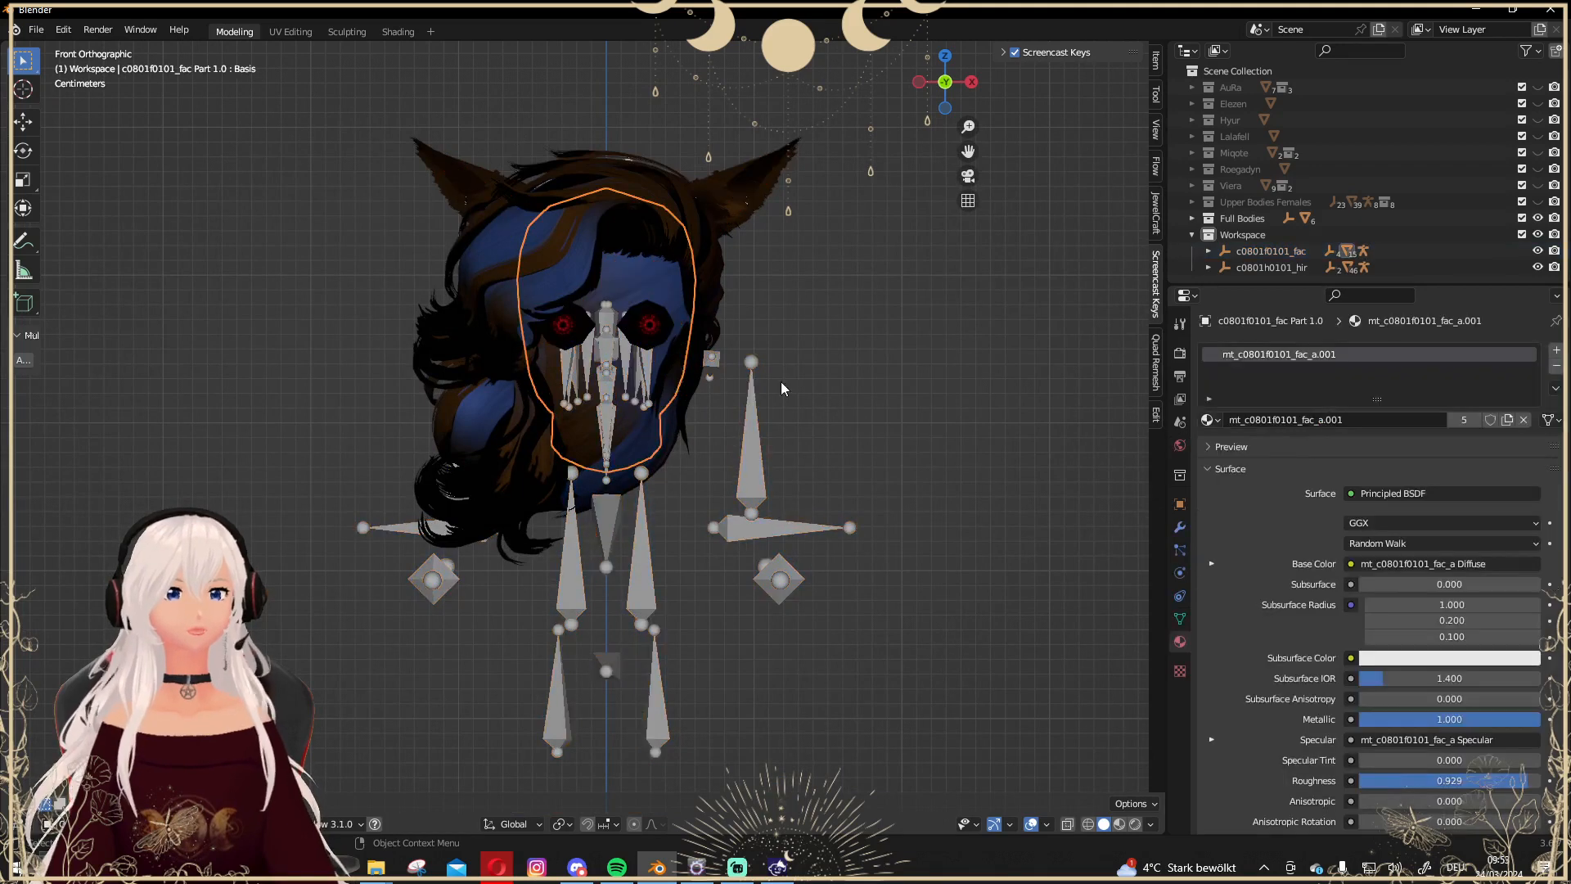
left_click(1351, 563)
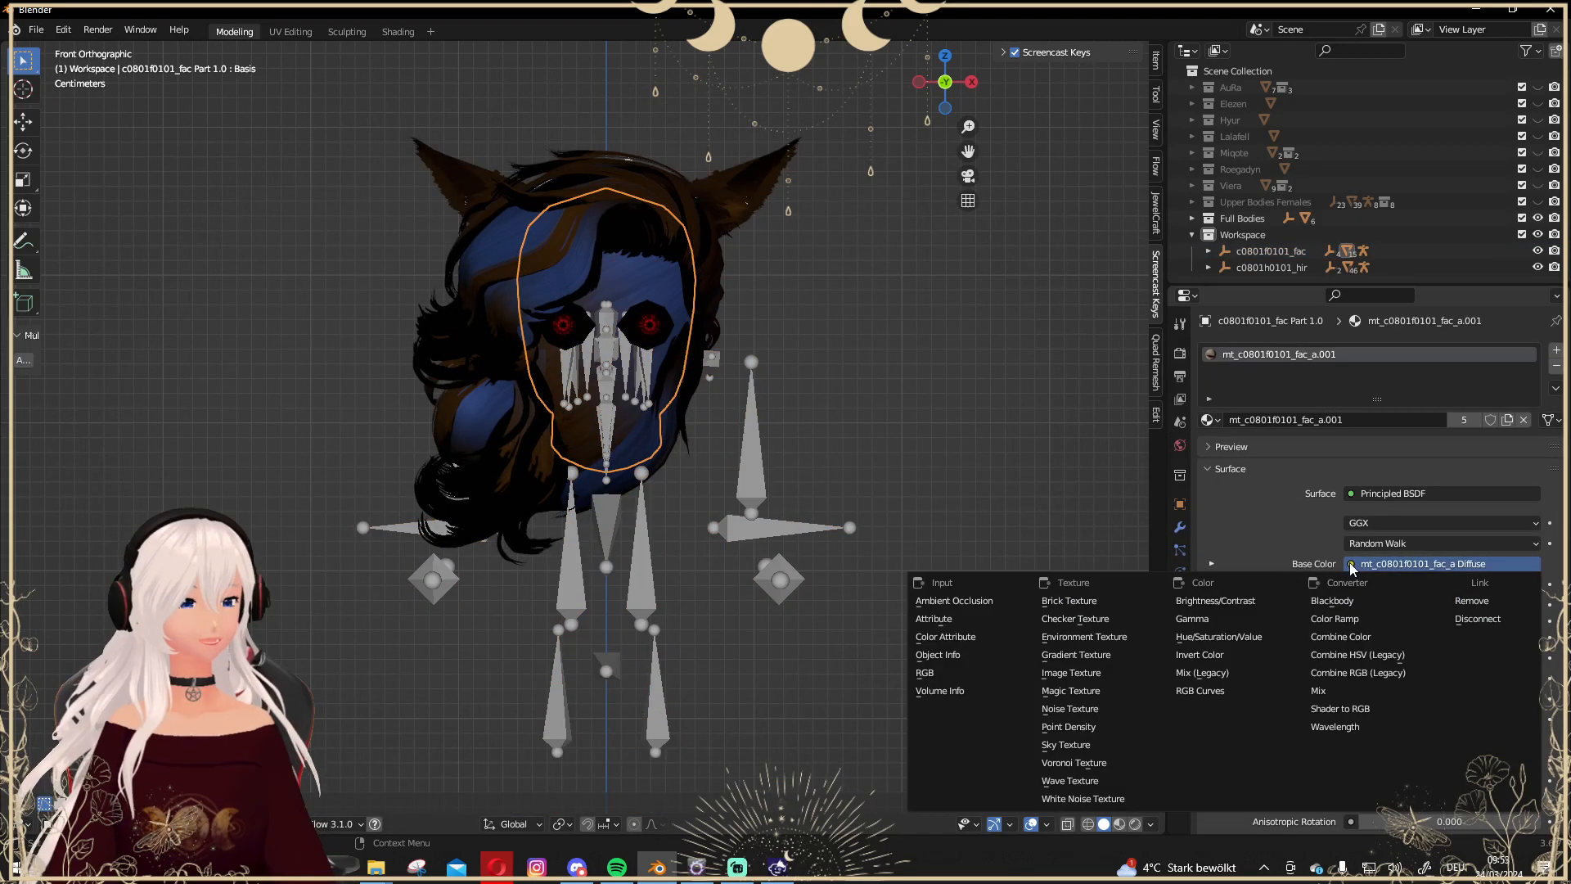
left_click(1108, 673)
Hide the face's armature n_root.009 so only the head, hair and ears are displayed.
left_click(744, 463)
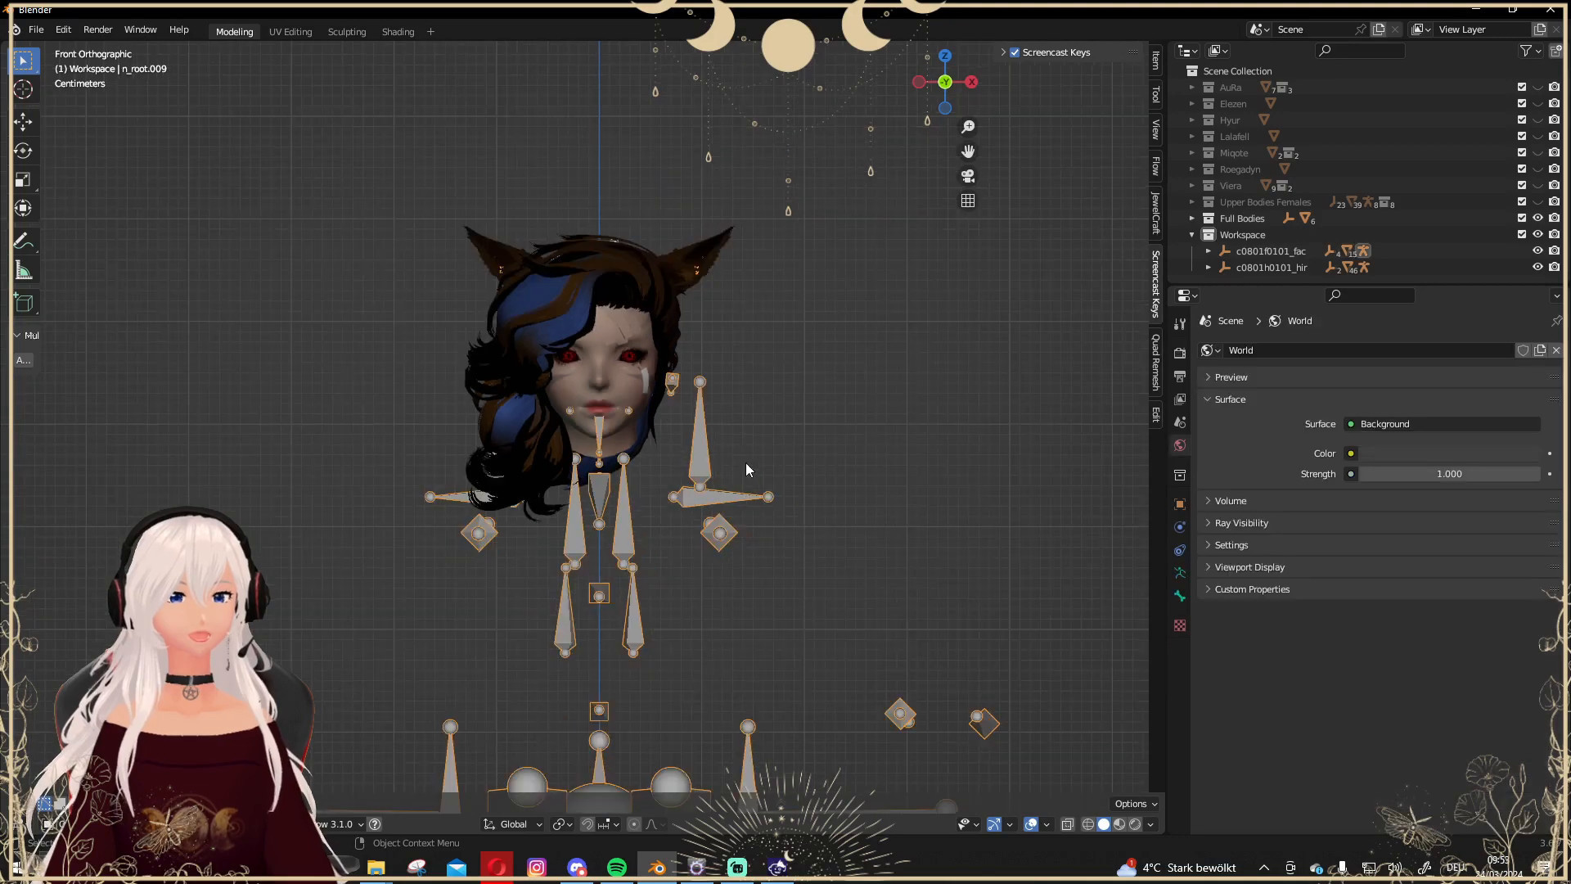
key("h")
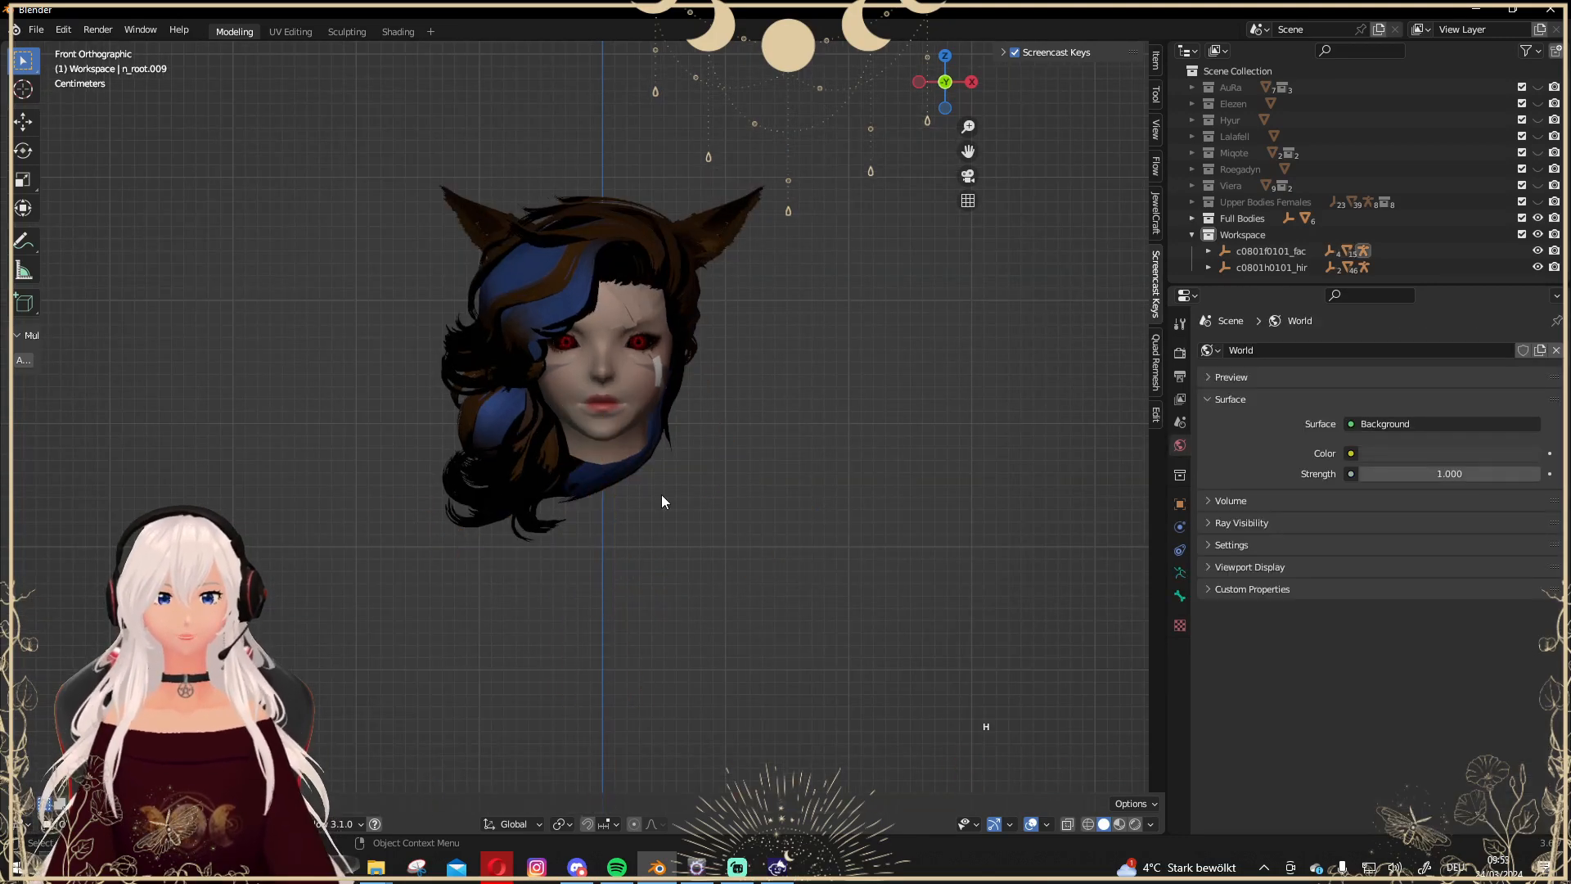
middle_click_drag(660, 173, 910, 76)
left_click(937, 90)
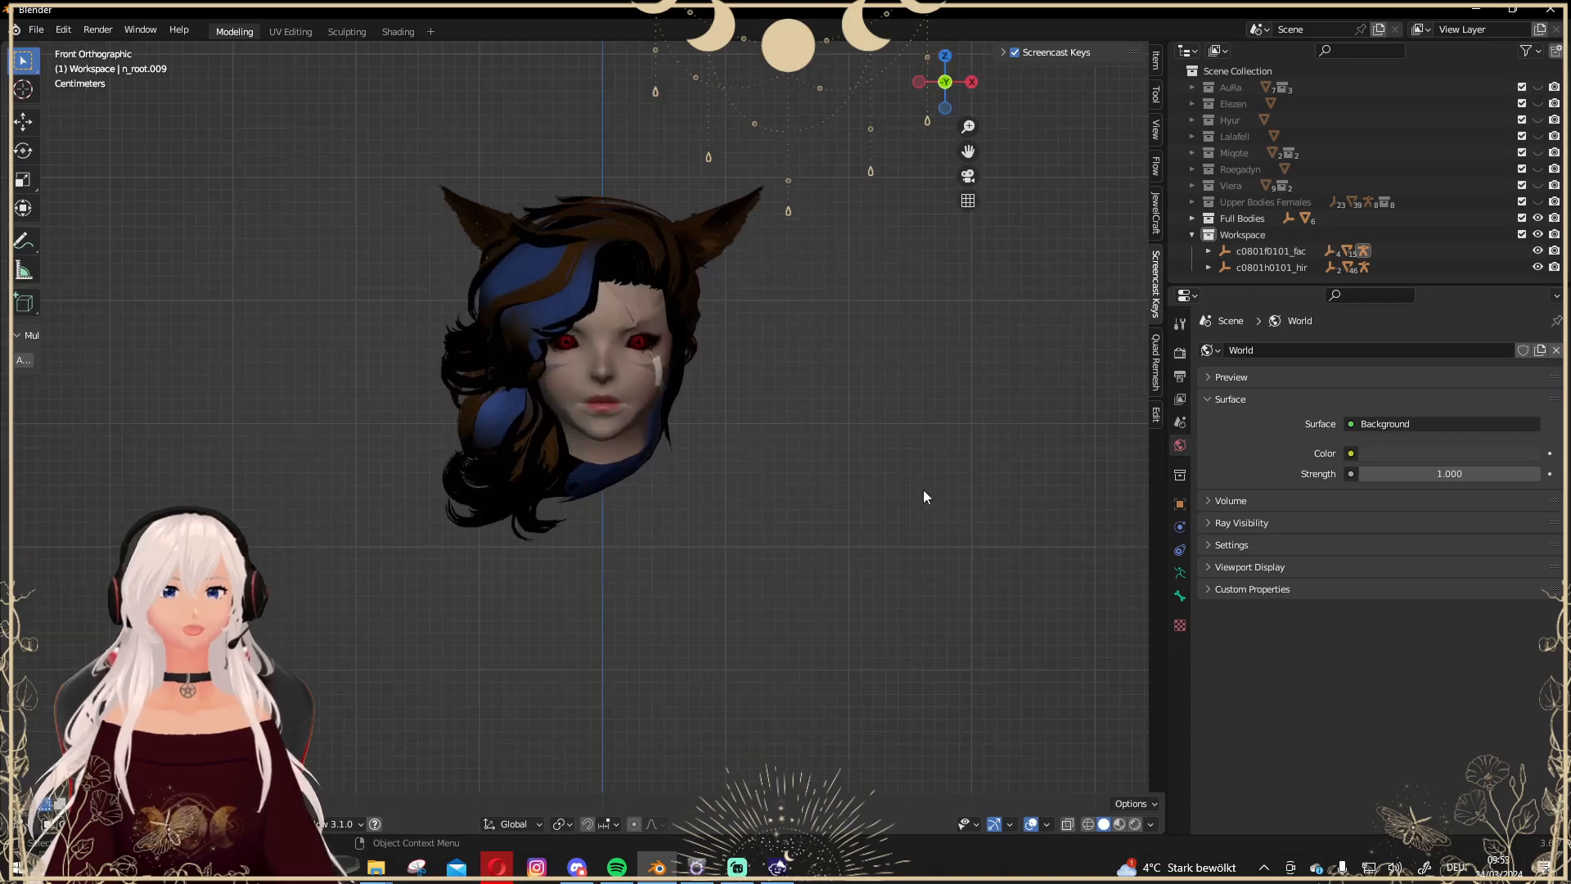
scroll(920, 463, "down", 1)
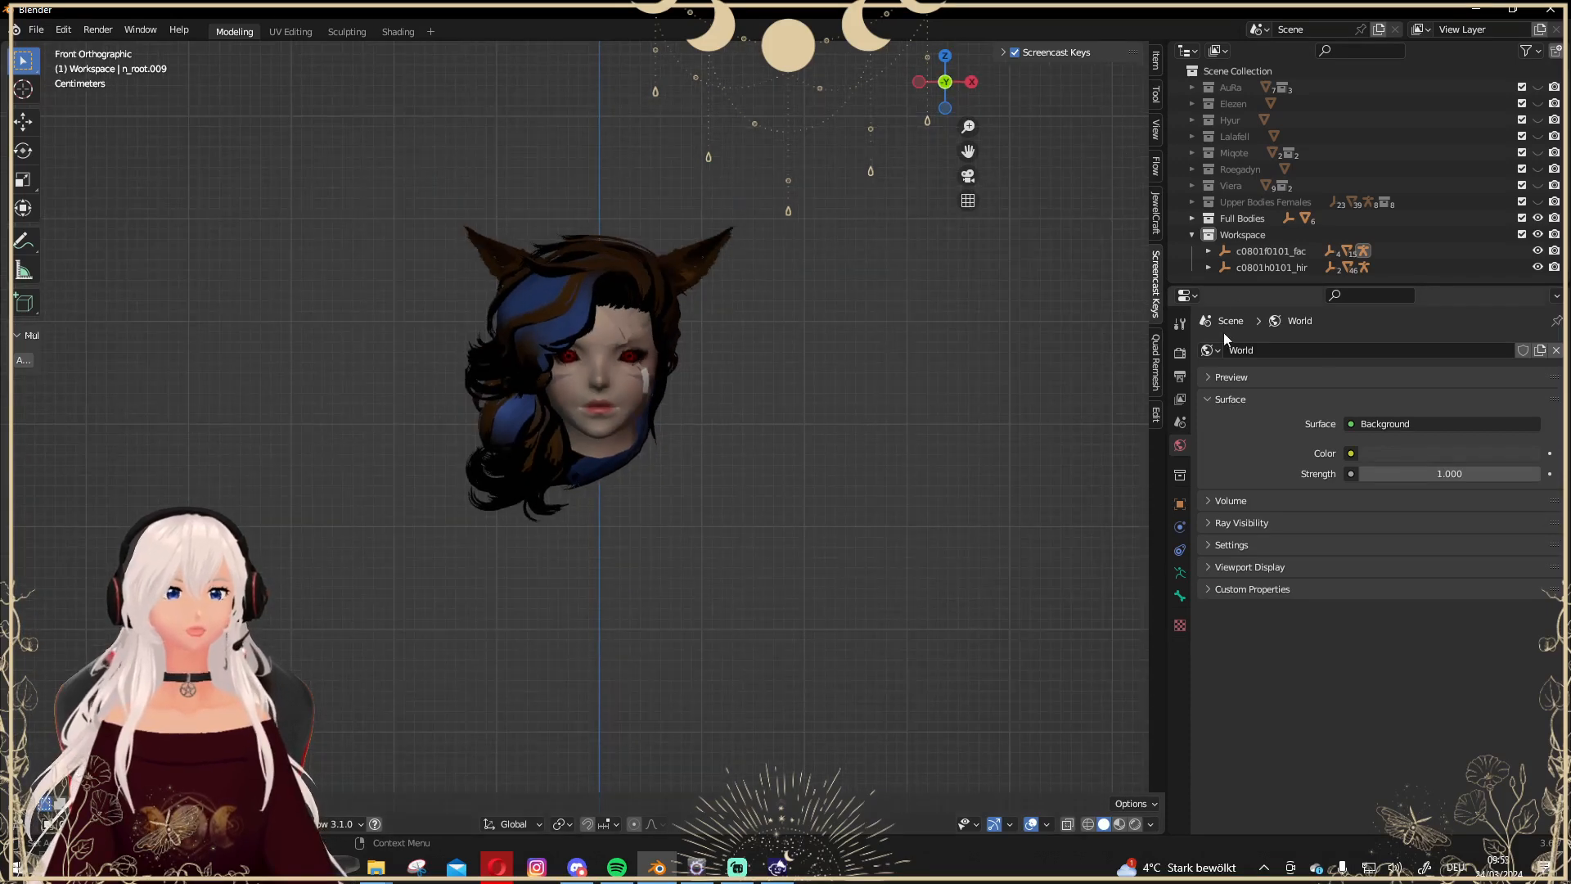
Enlarge the Outliner and expand the c0801h0101_hir hierarchy, including its n_root.008 armature, to show the hair parts.
left_click_drag(1248, 282, 1249, 497)
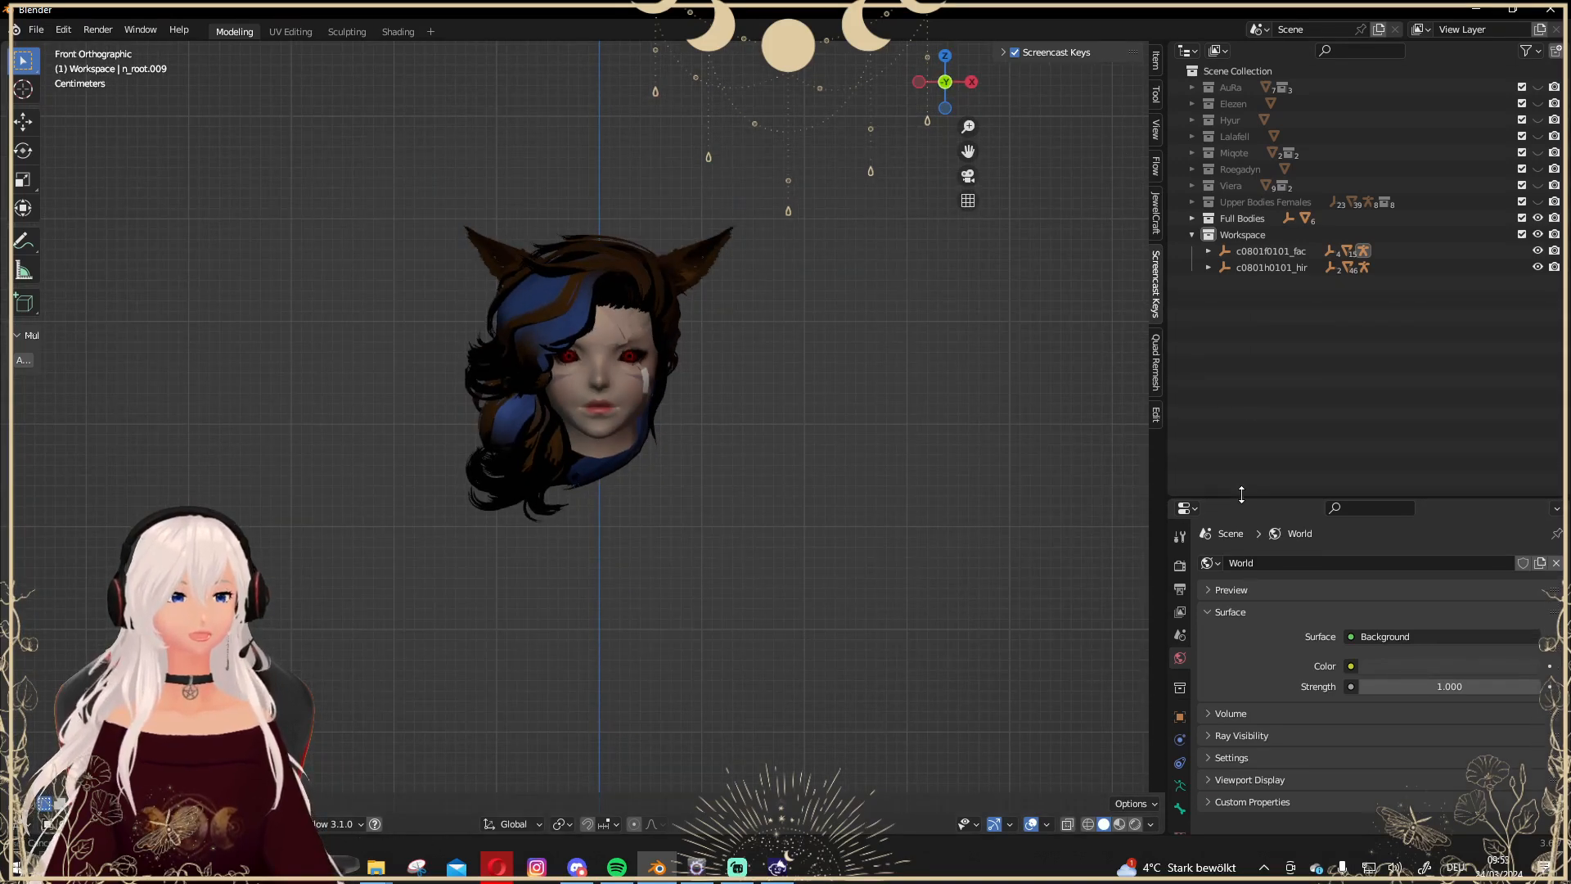
left_click(1208, 267)
left_click(1224, 318)
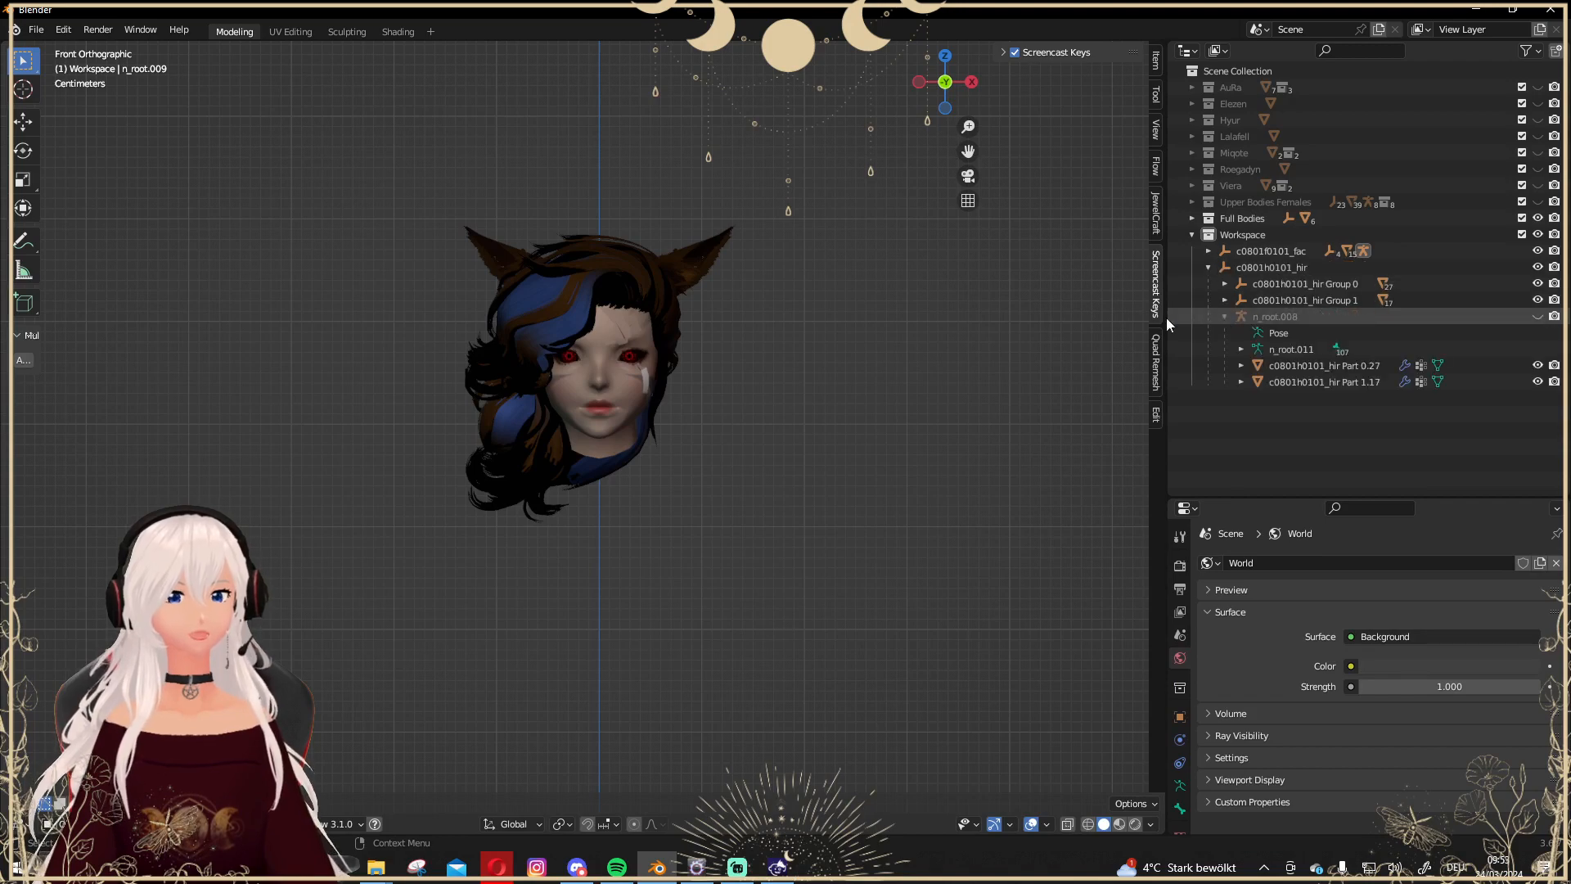
scroll(676, 360, "up", 1)
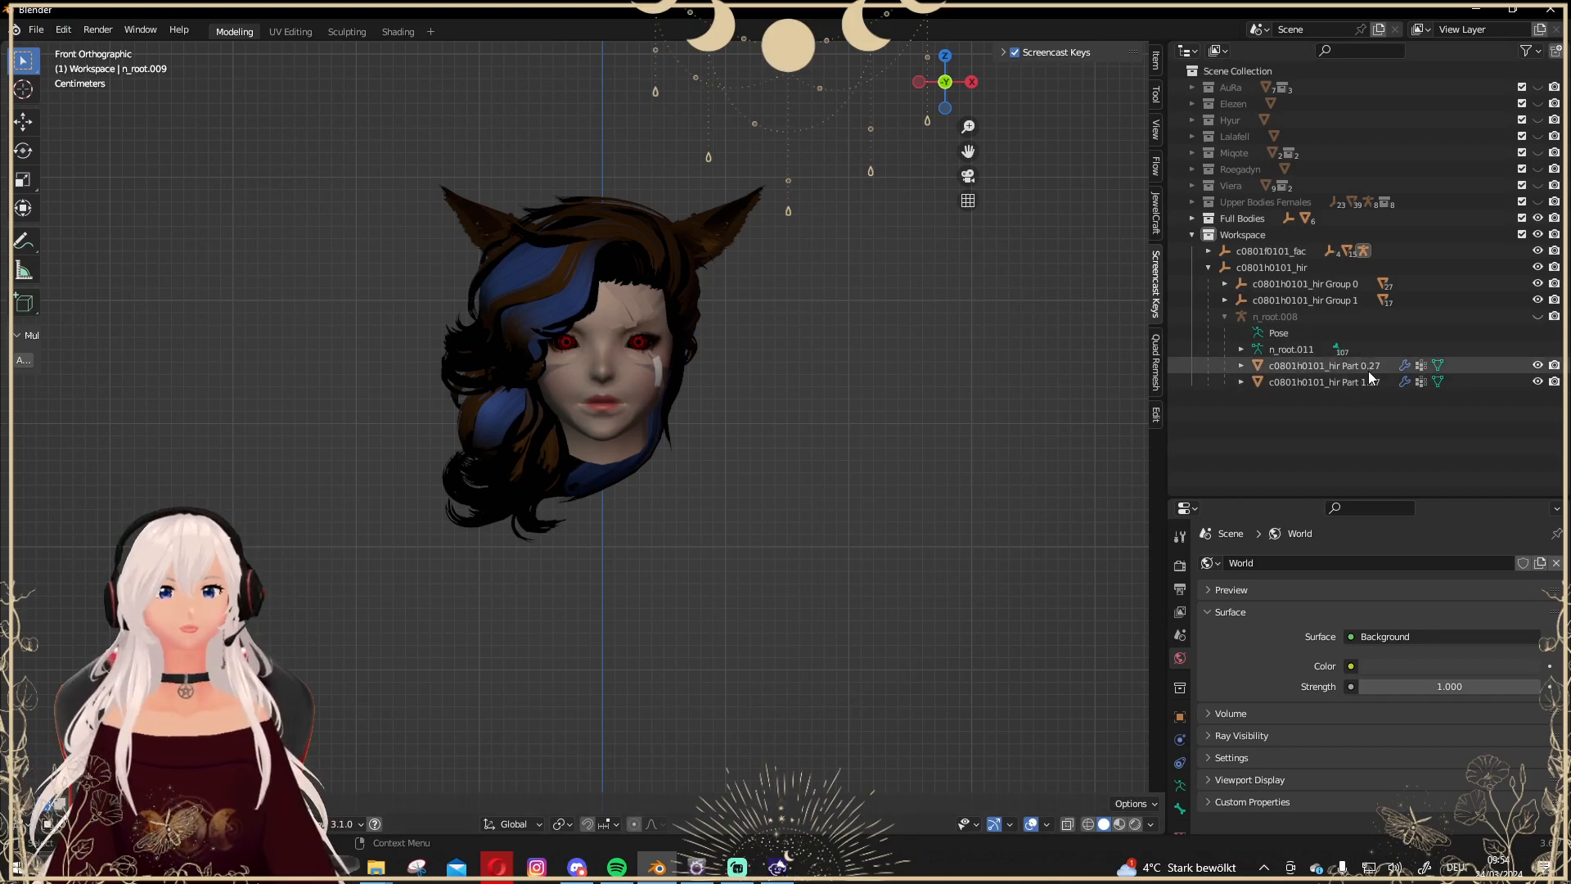
Switch to FFXIV TexTools, collapse the Face category to view the Hair races, and return to Blender.
left_click(706, 866)
scroll(319, 392, "up", 5)
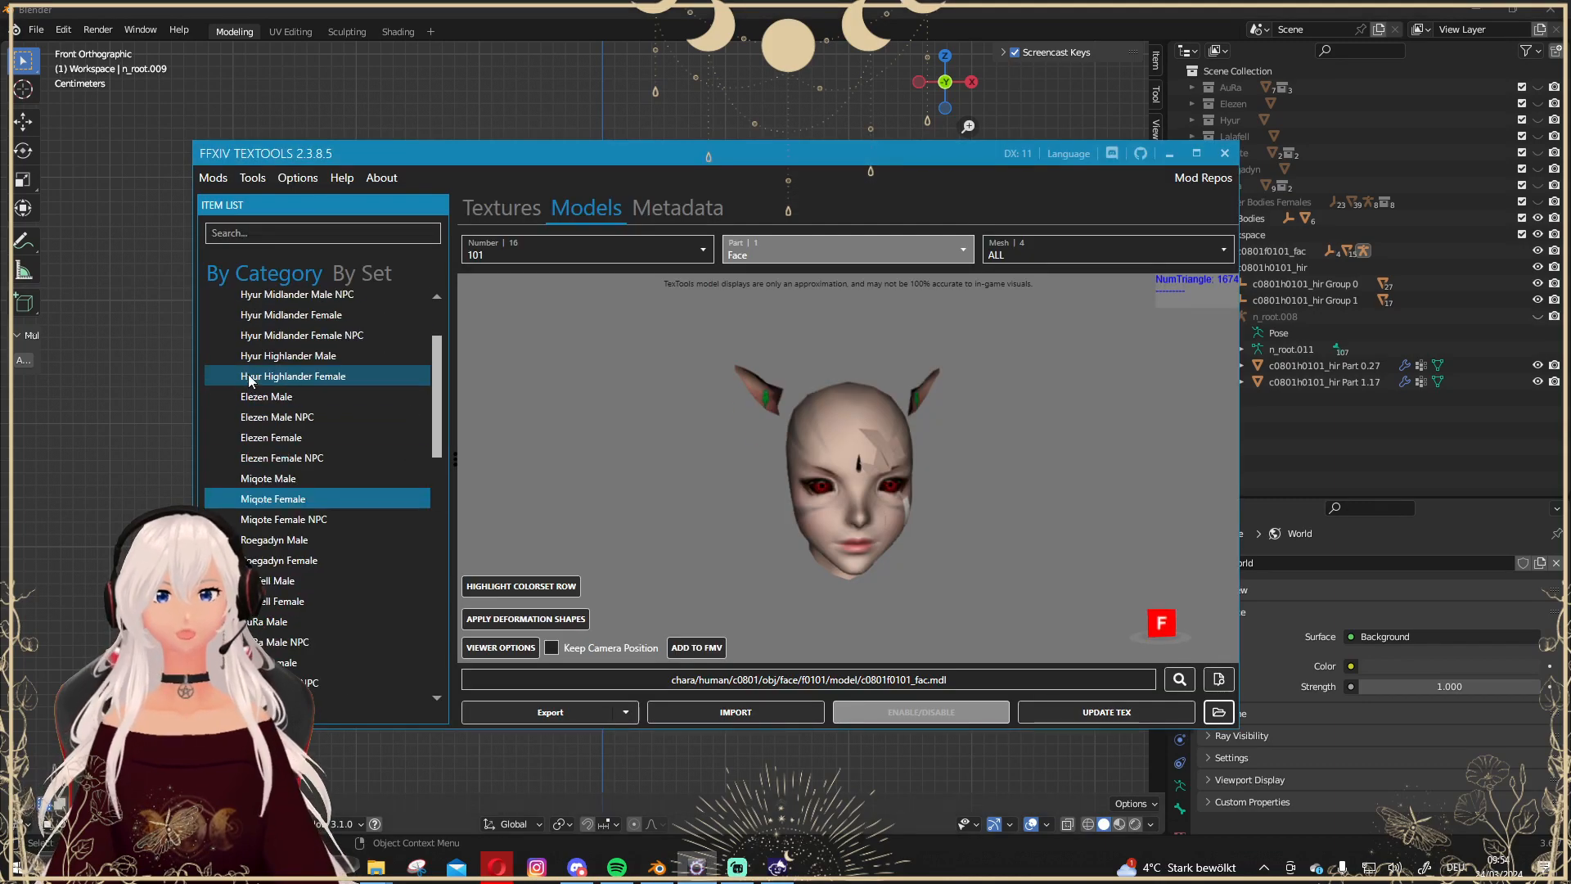
left_click(225, 363)
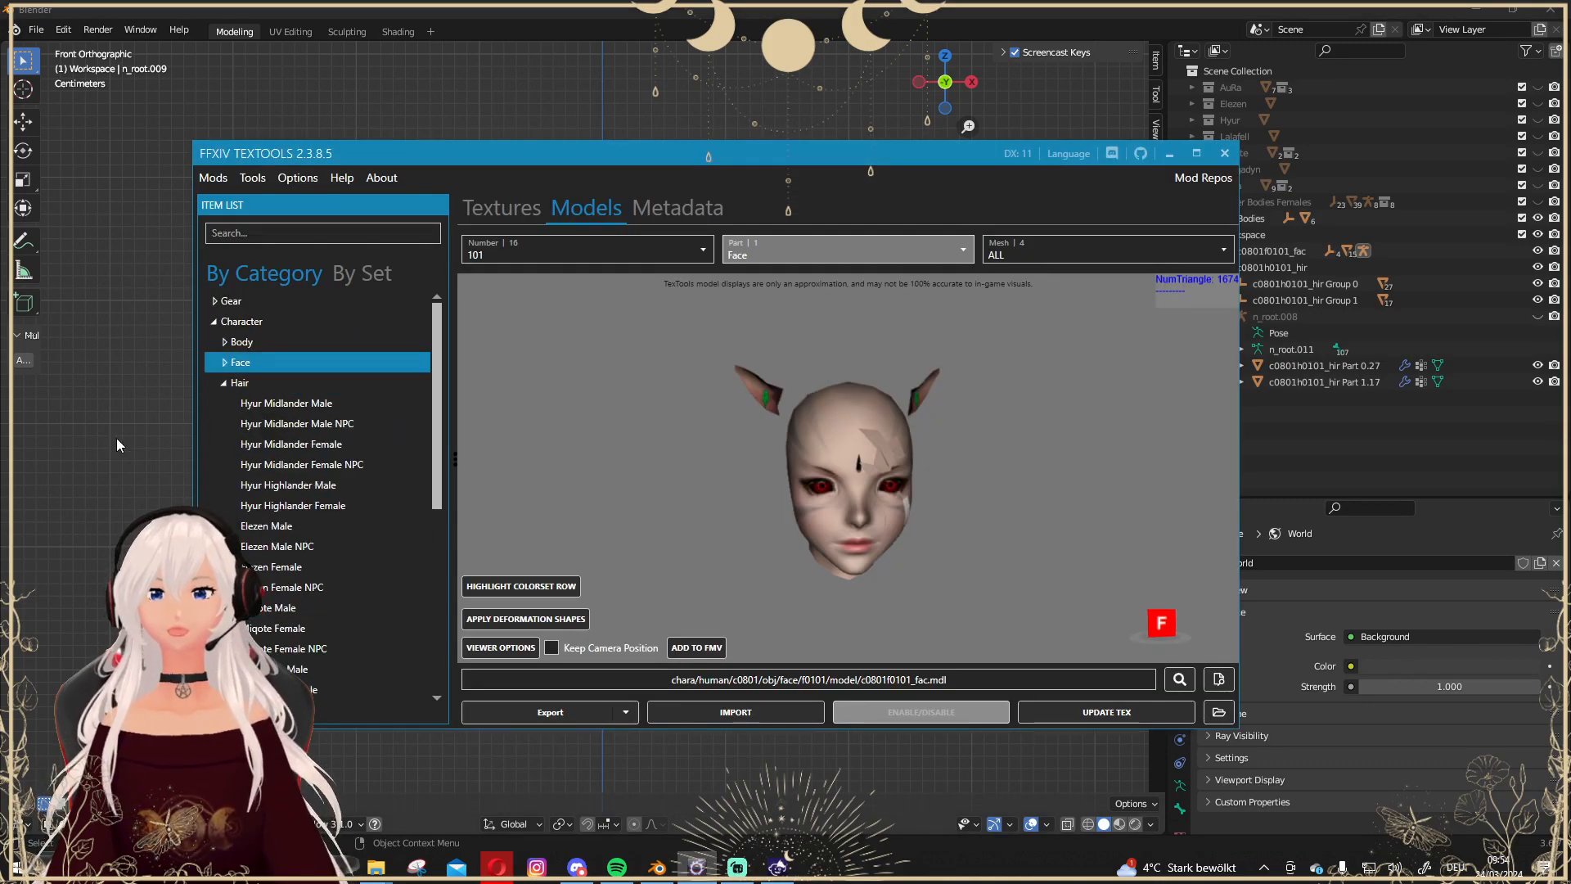
left_click(116, 439)
scroll(552, 333, "down", 2)
scroll(552, 333, "up", 3)
Delete the empties c0801h0101_hir Group 0 and c0801h0101_hir Group 1 from the hair hierarchy.
left_click(568, 211)
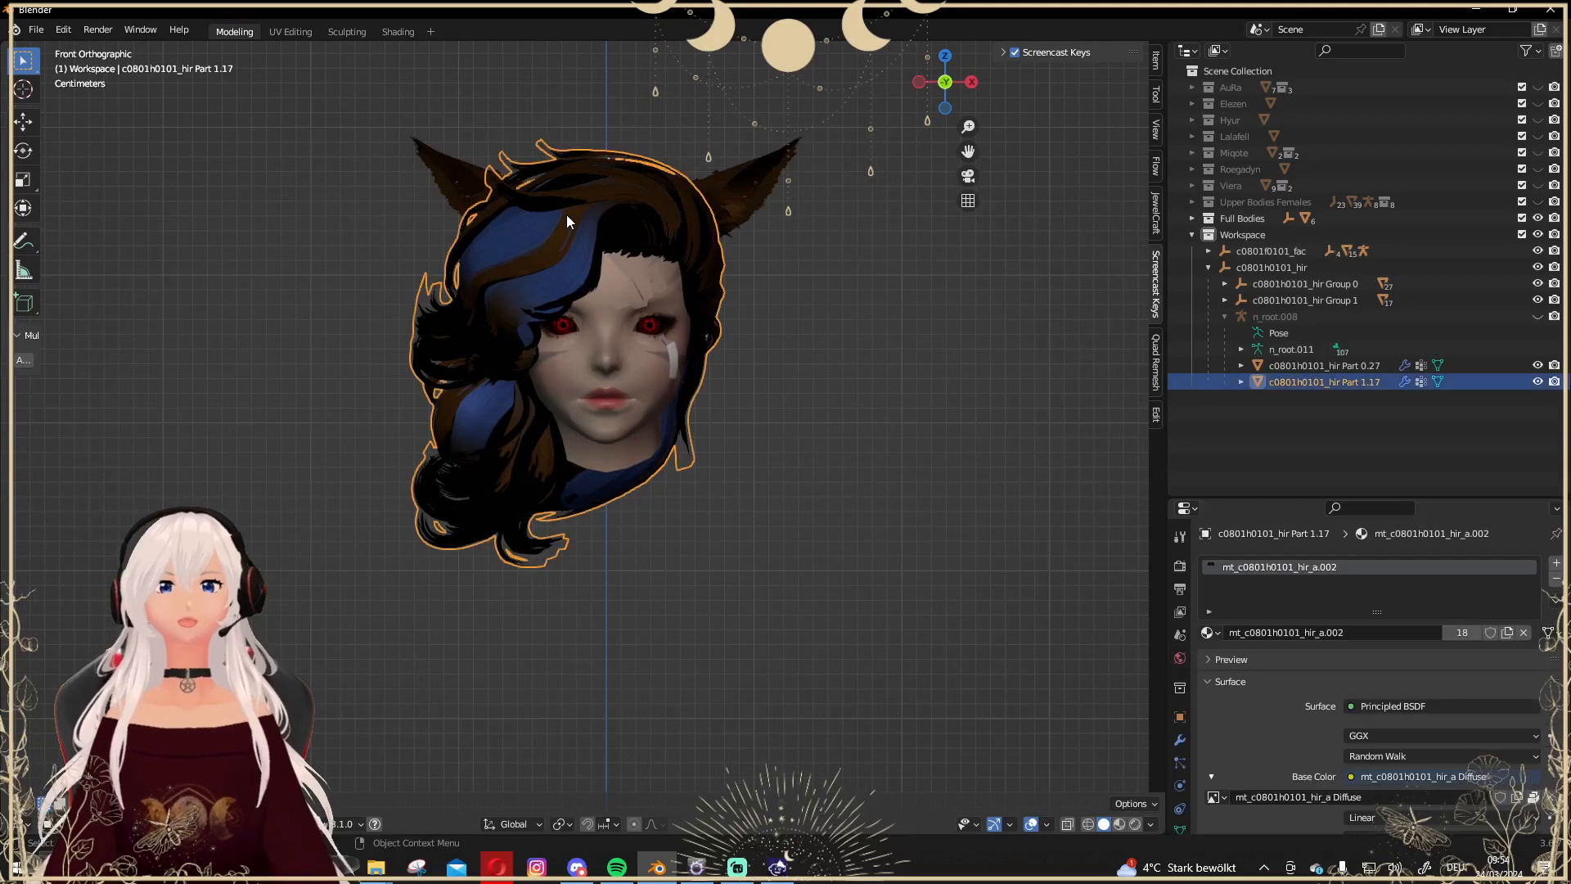
scroll(493, 319, "down", 2)
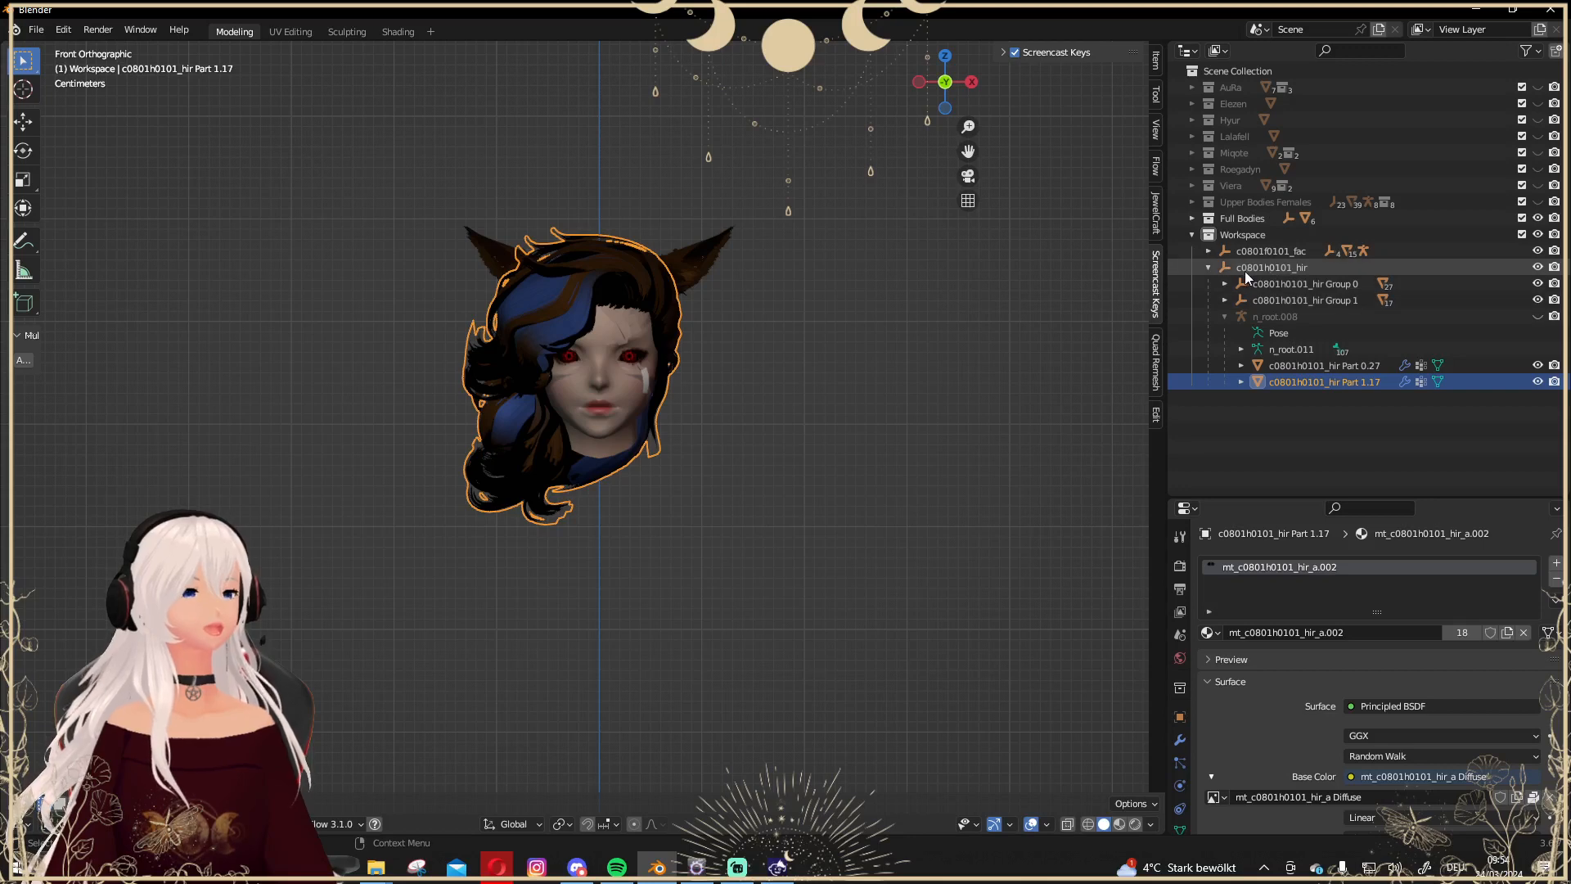
left_click(1289, 282)
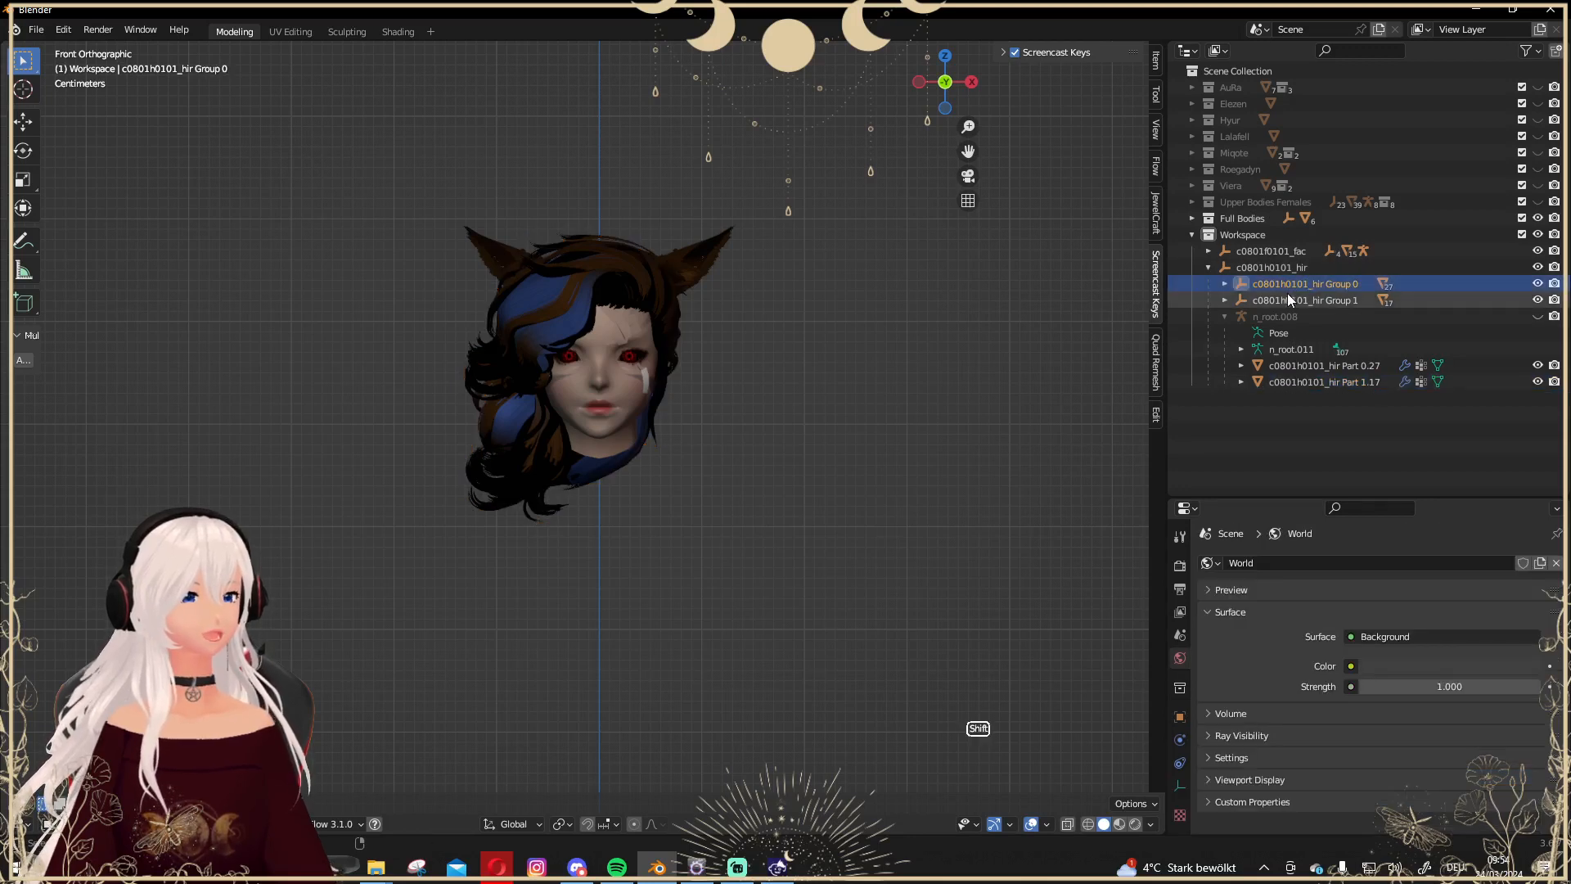
left_click(1251, 299, "shift")
left_click(1296, 294, "ctrl")
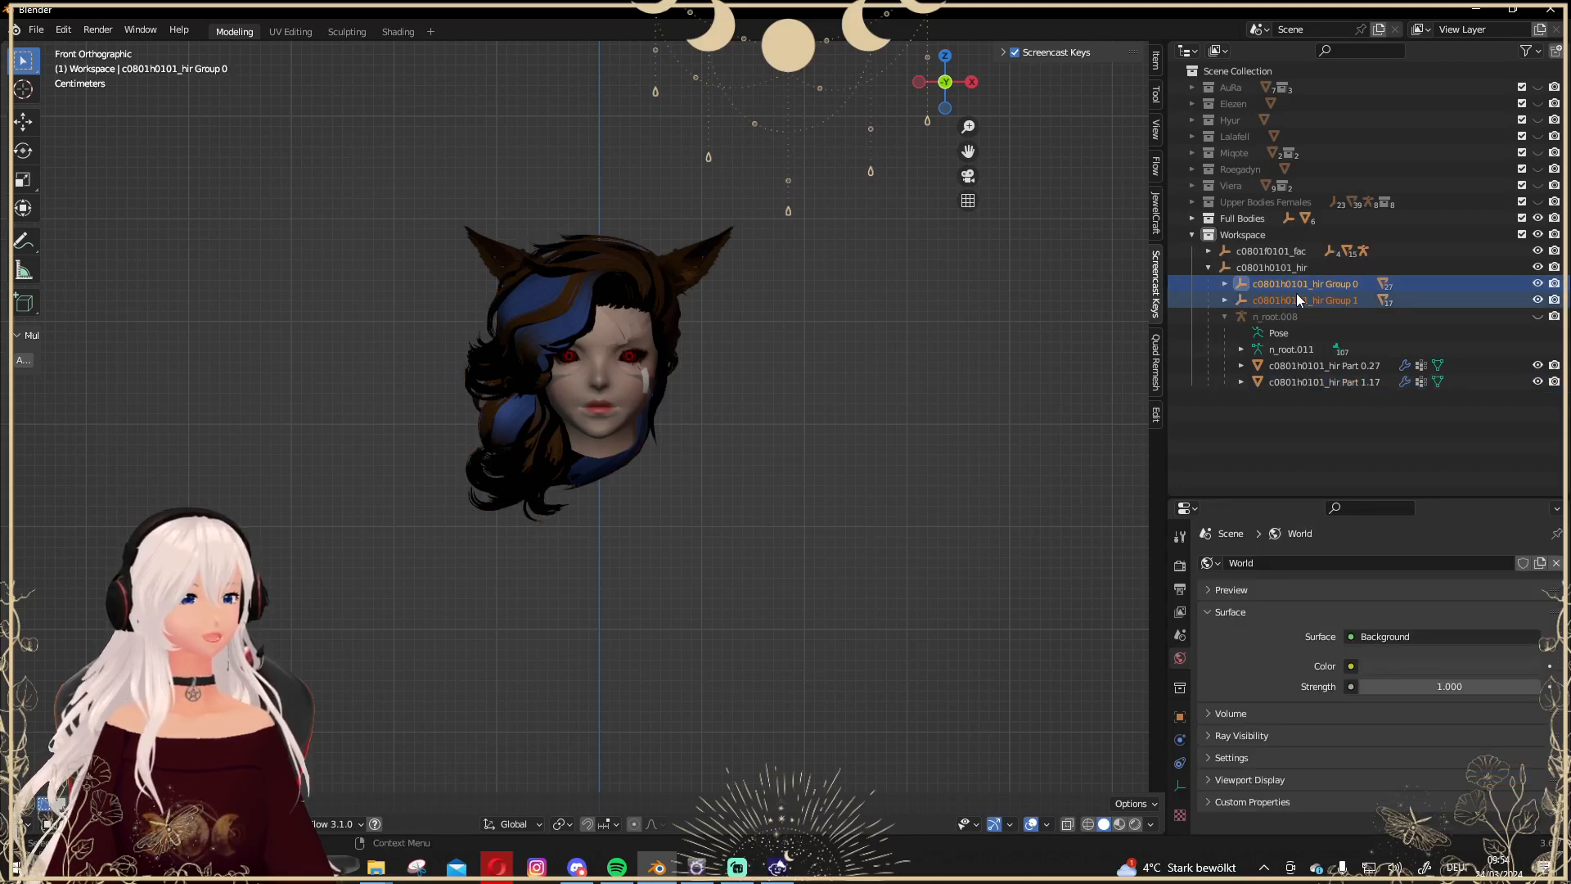
right_click(1296, 295)
left_click(1296, 293)
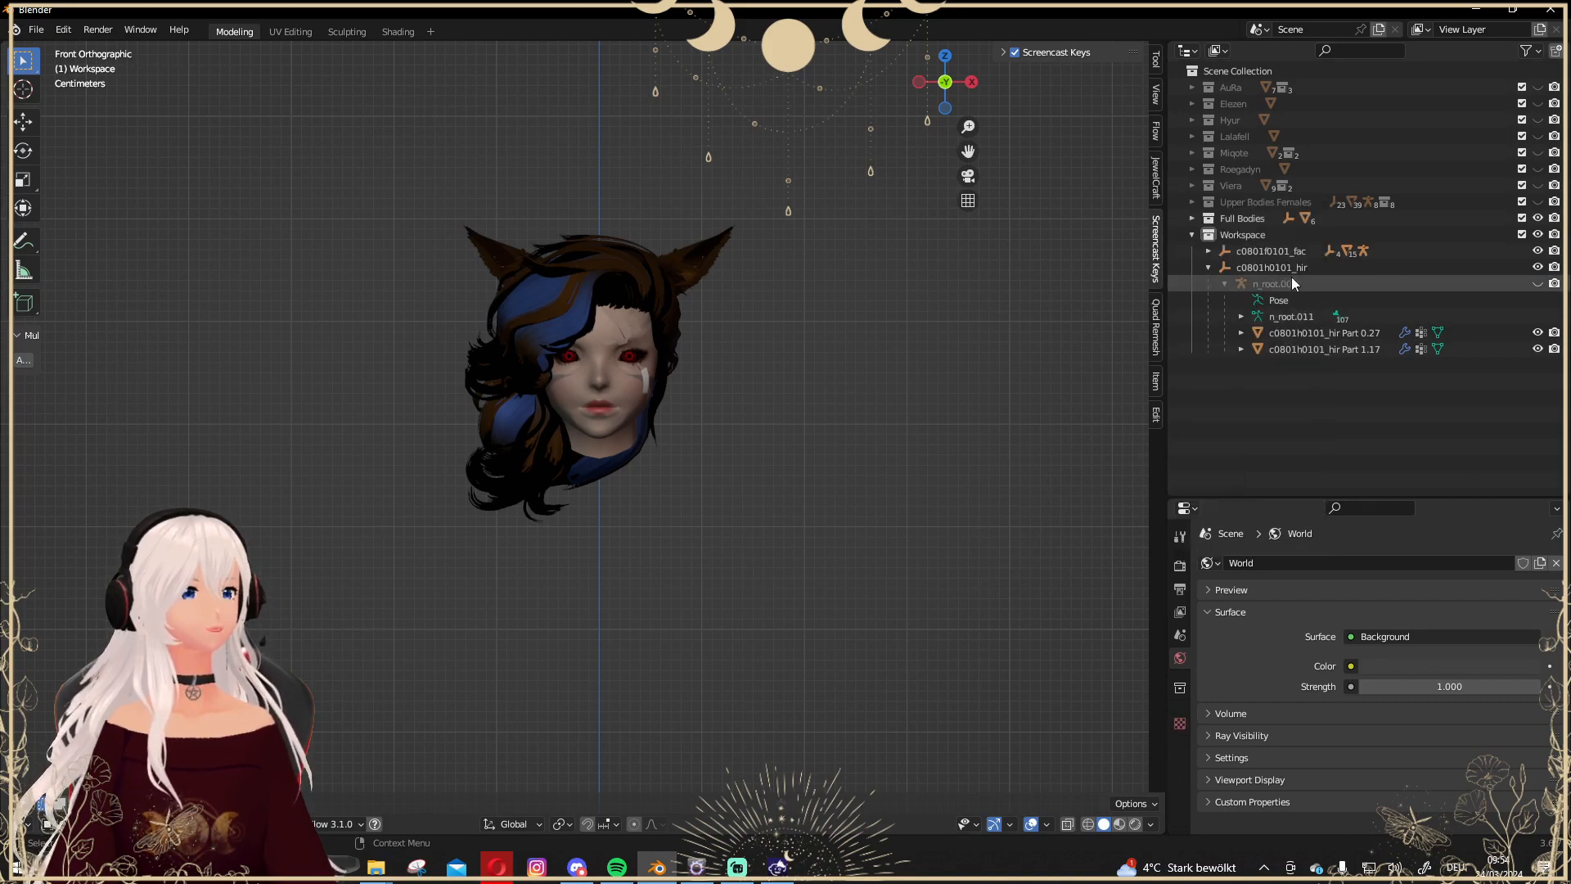
Select the hair mesh c0801h0101_hir Part 1.17 and open the Sculpting workspace in front view.
scroll(839, 453, "up", 1)
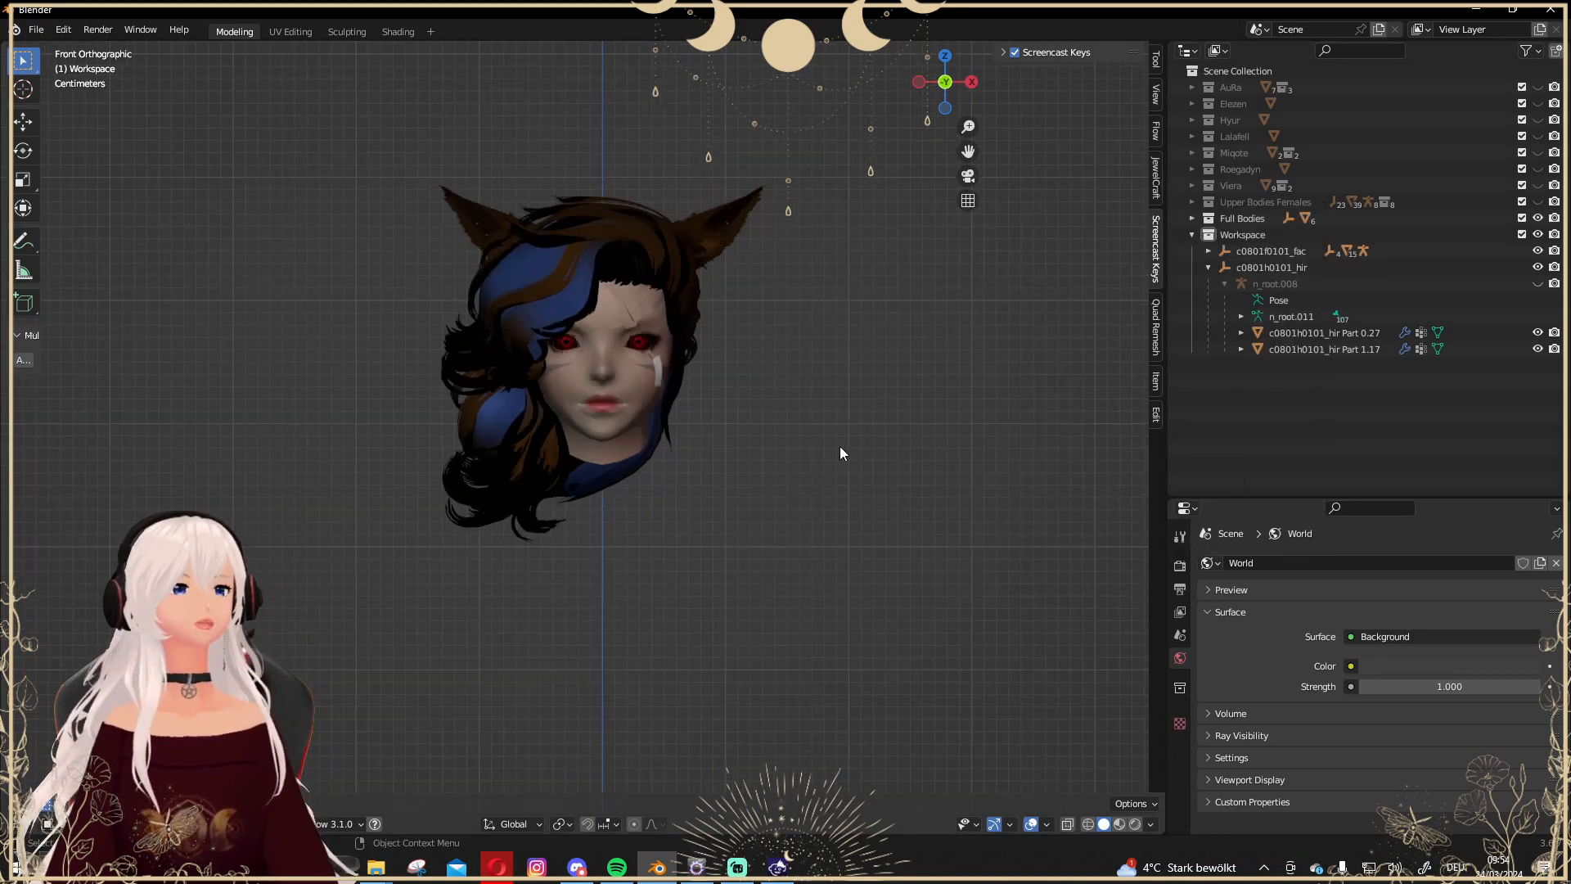
scroll(840, 448, "up", 1)
scroll(841, 447, "down", 1)
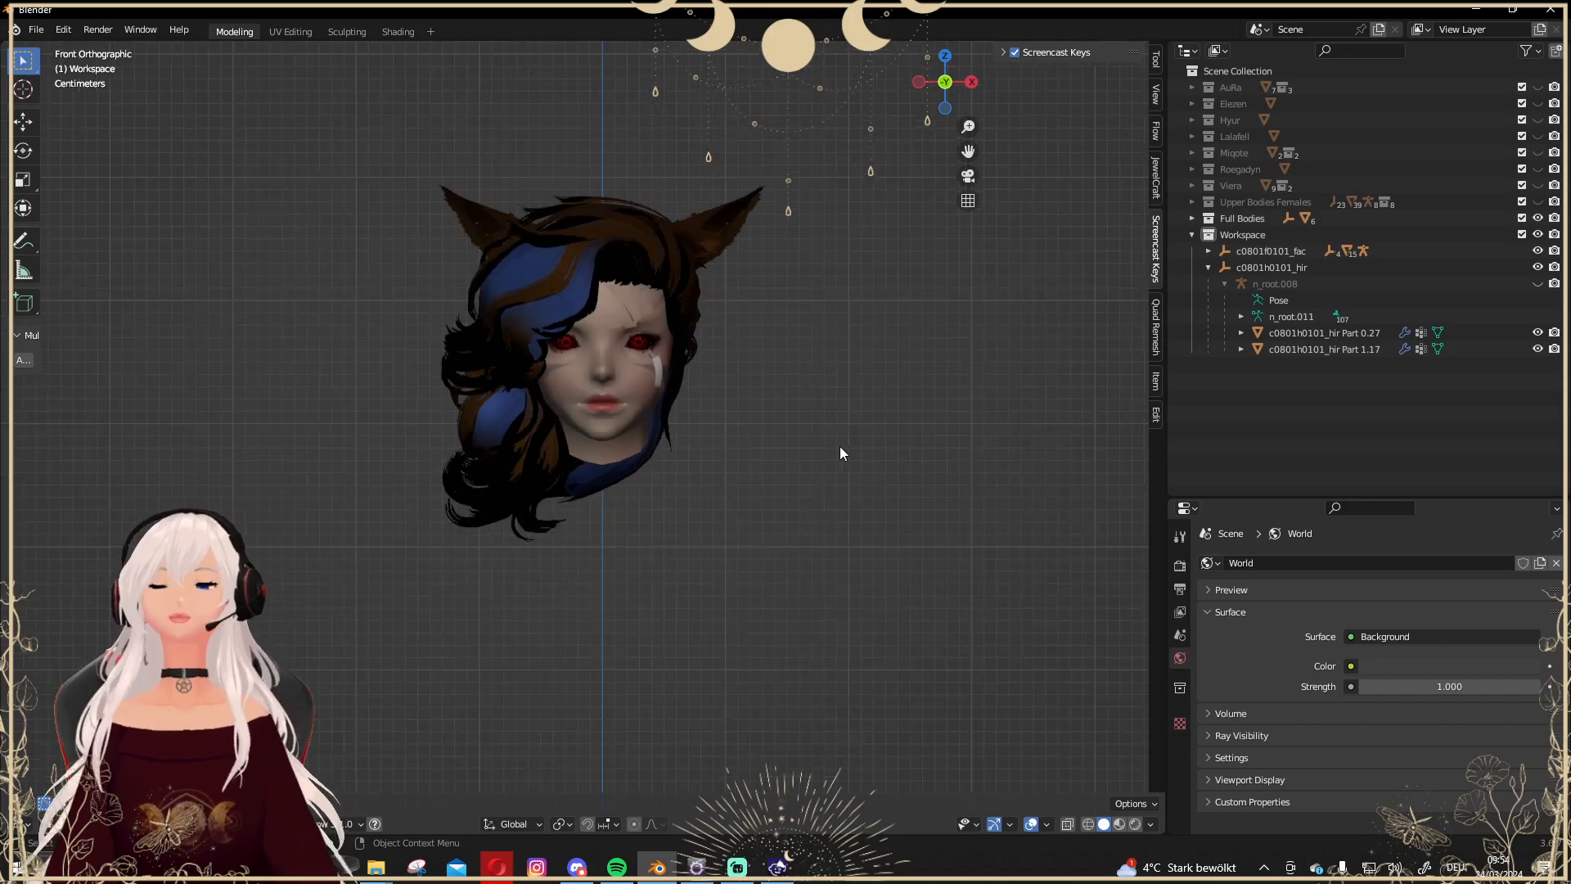
scroll(788, 448, "down", 1)
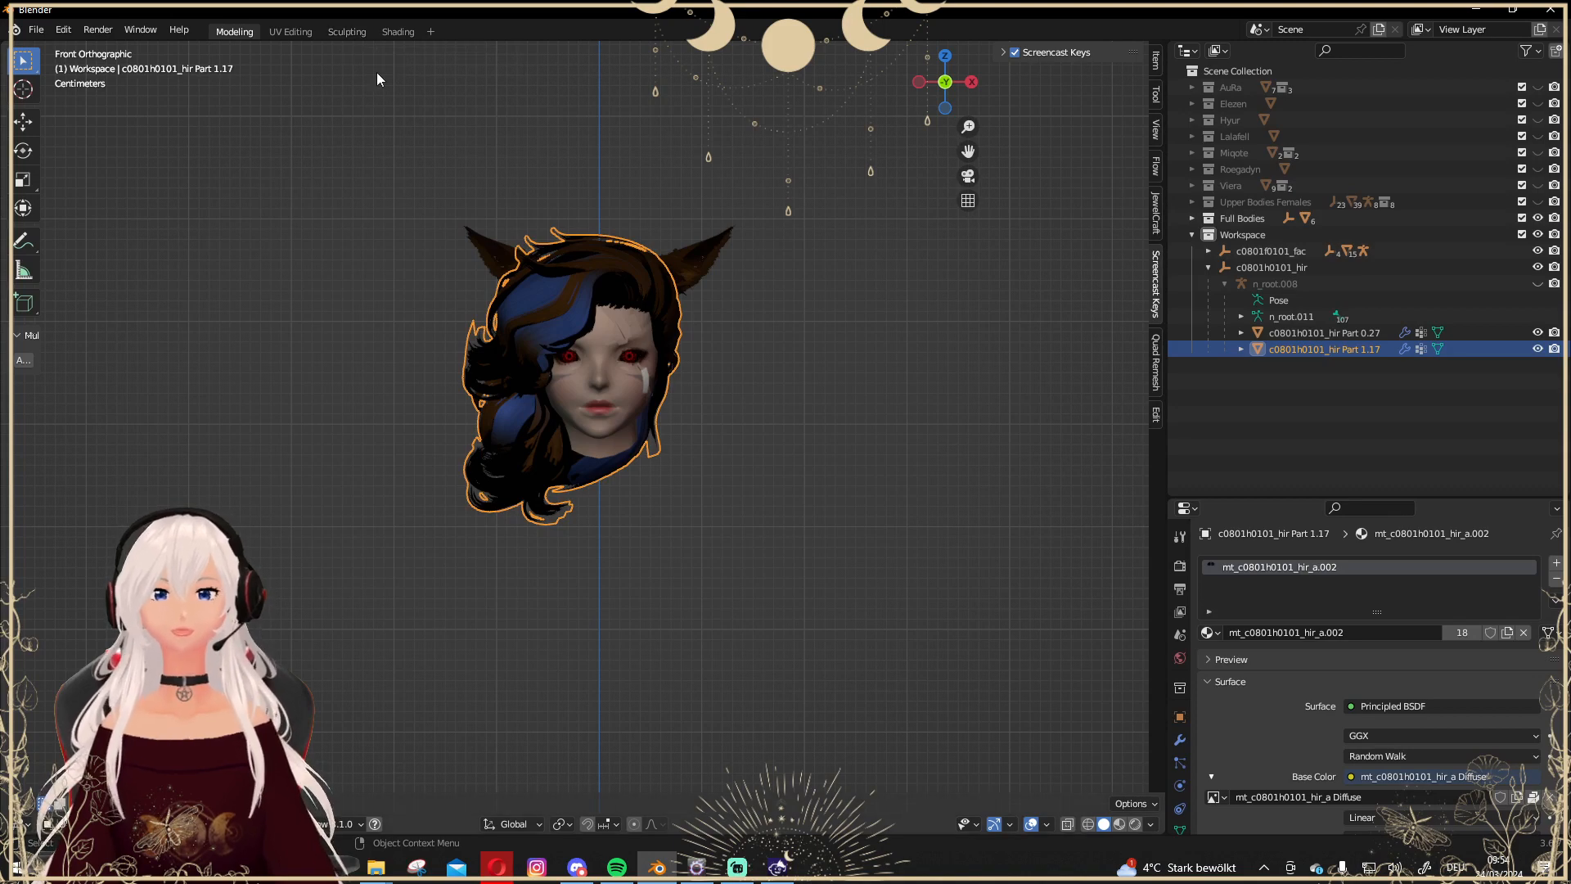
left_click(351, 31)
scroll(708, 432, "up", 2)
middle_click_drag(709, 431, 854, 431)
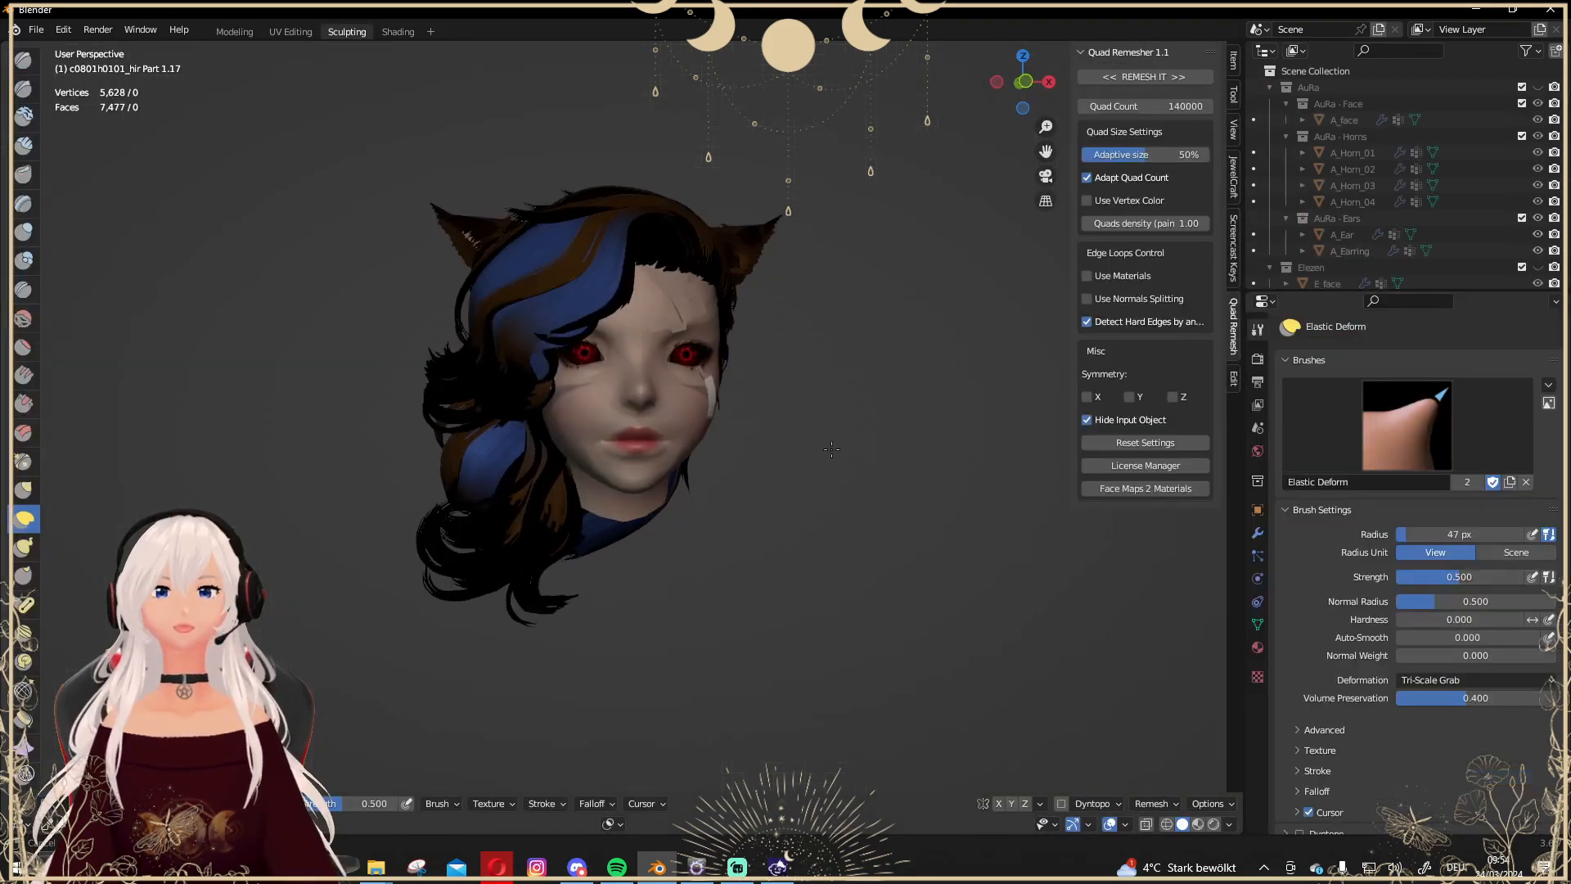
scroll(898, 385, "down", 3)
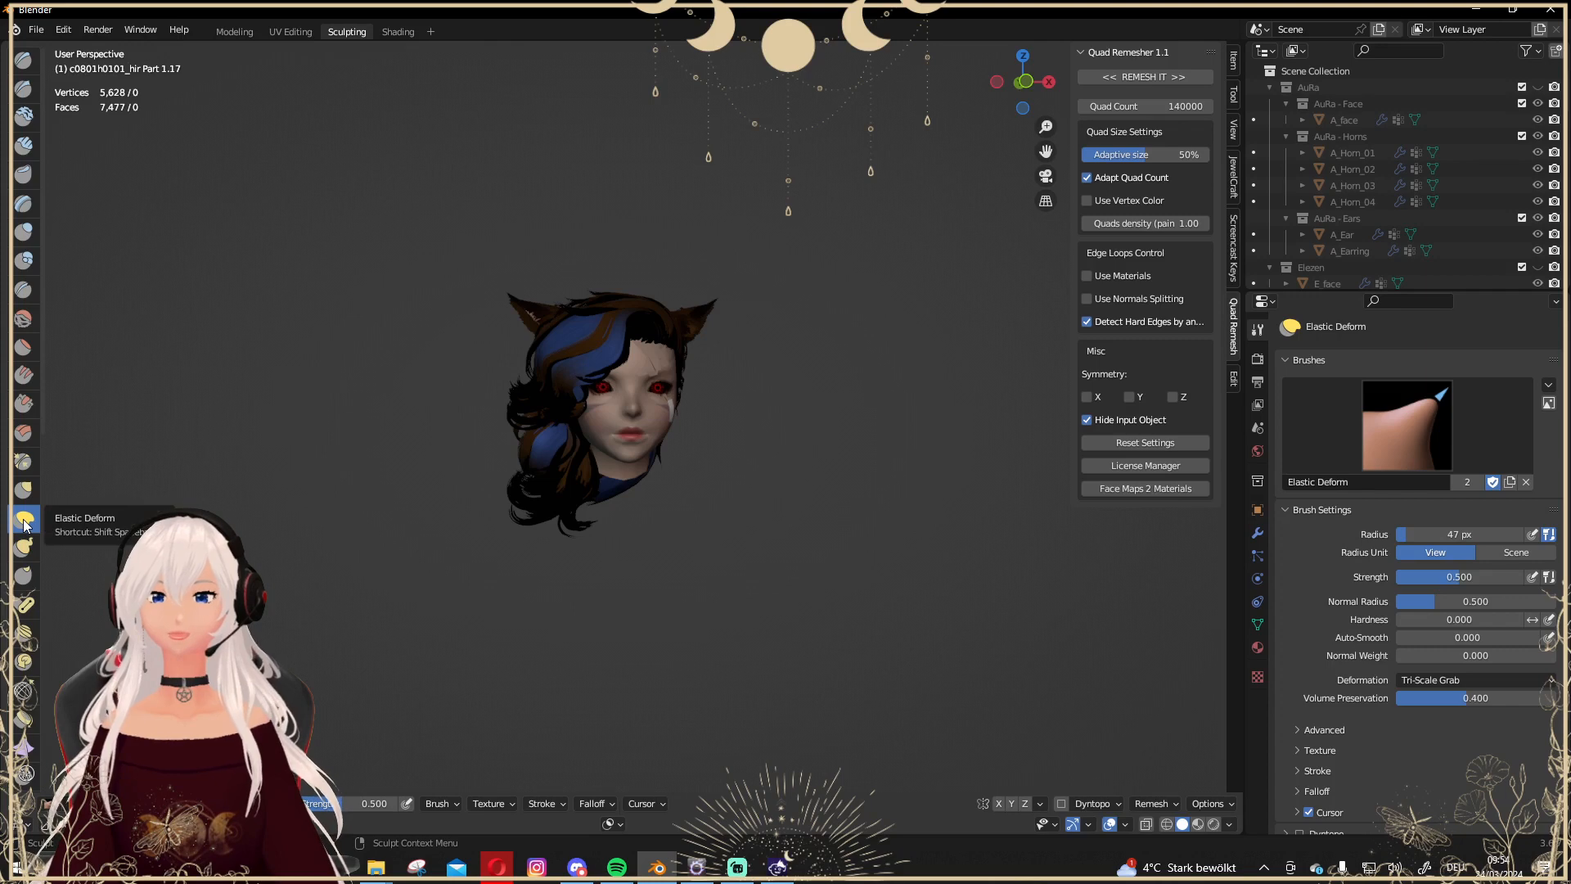
left_click(1024, 82)
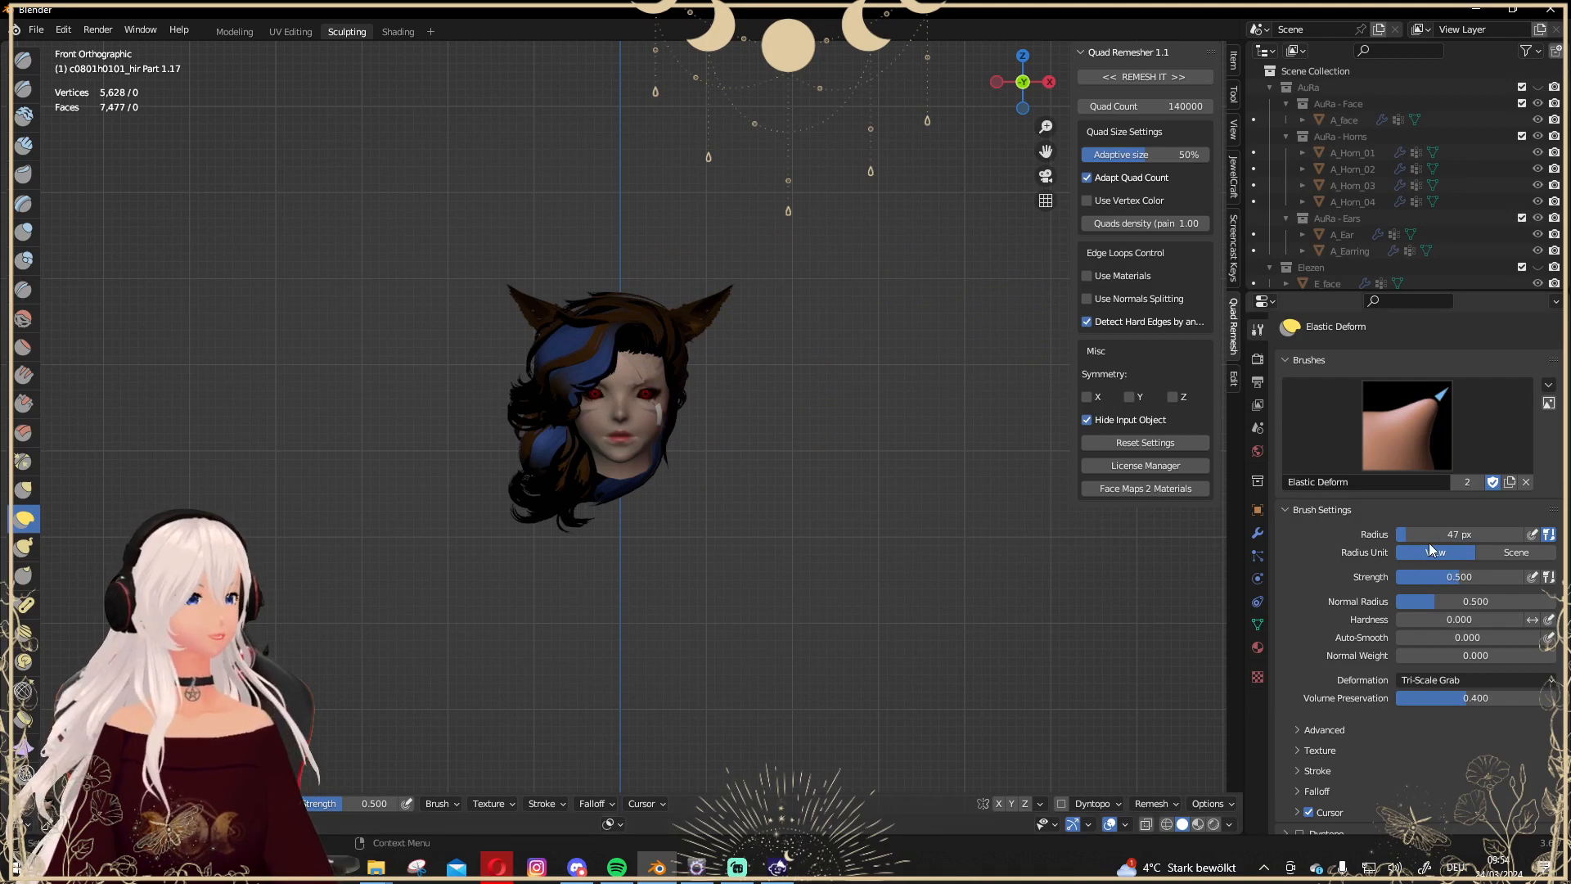
Try an Elastic Deform brush radius of 50 px, undo, and reopen the Sculpting workspace for the hair mesh.
left_click_drag(1430, 535, 1481, 535)
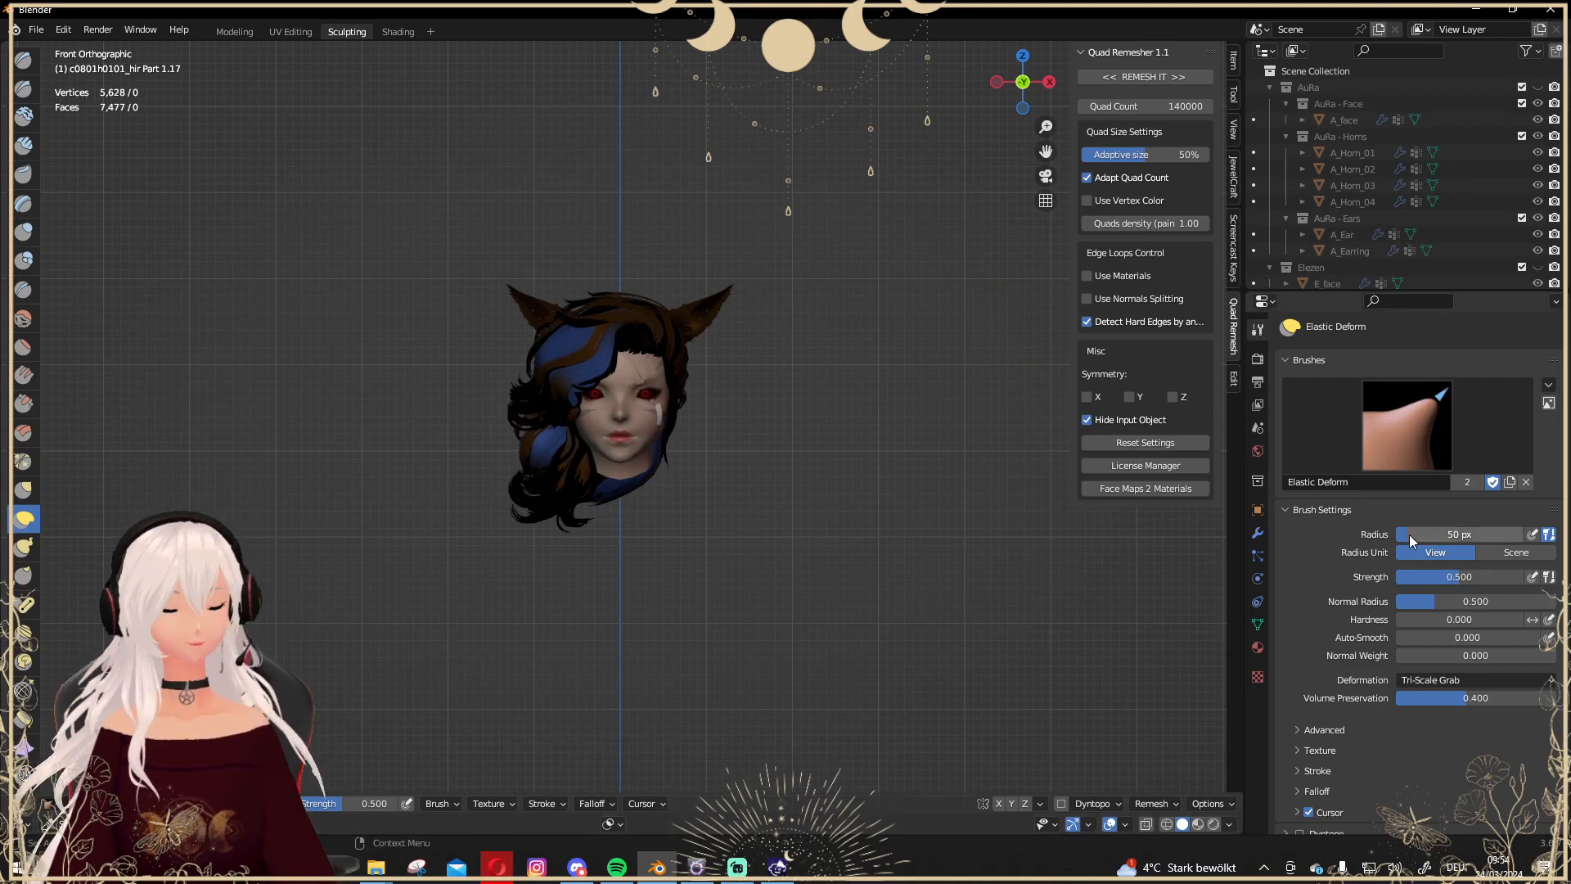
key("ctrl+z")
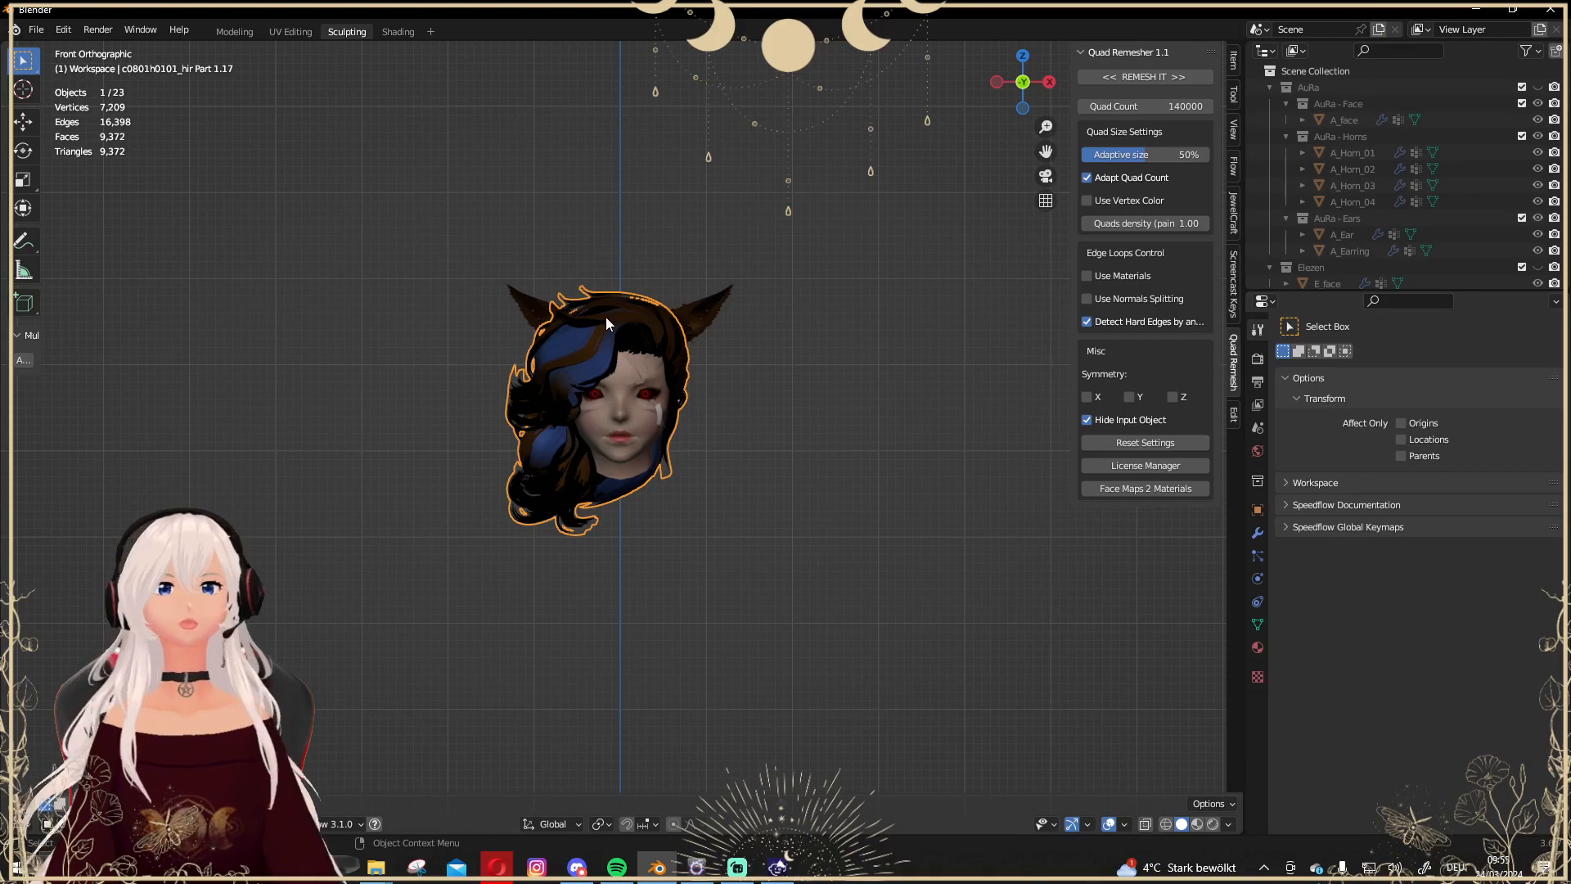
left_click(303, 31)
left_click(337, 29)
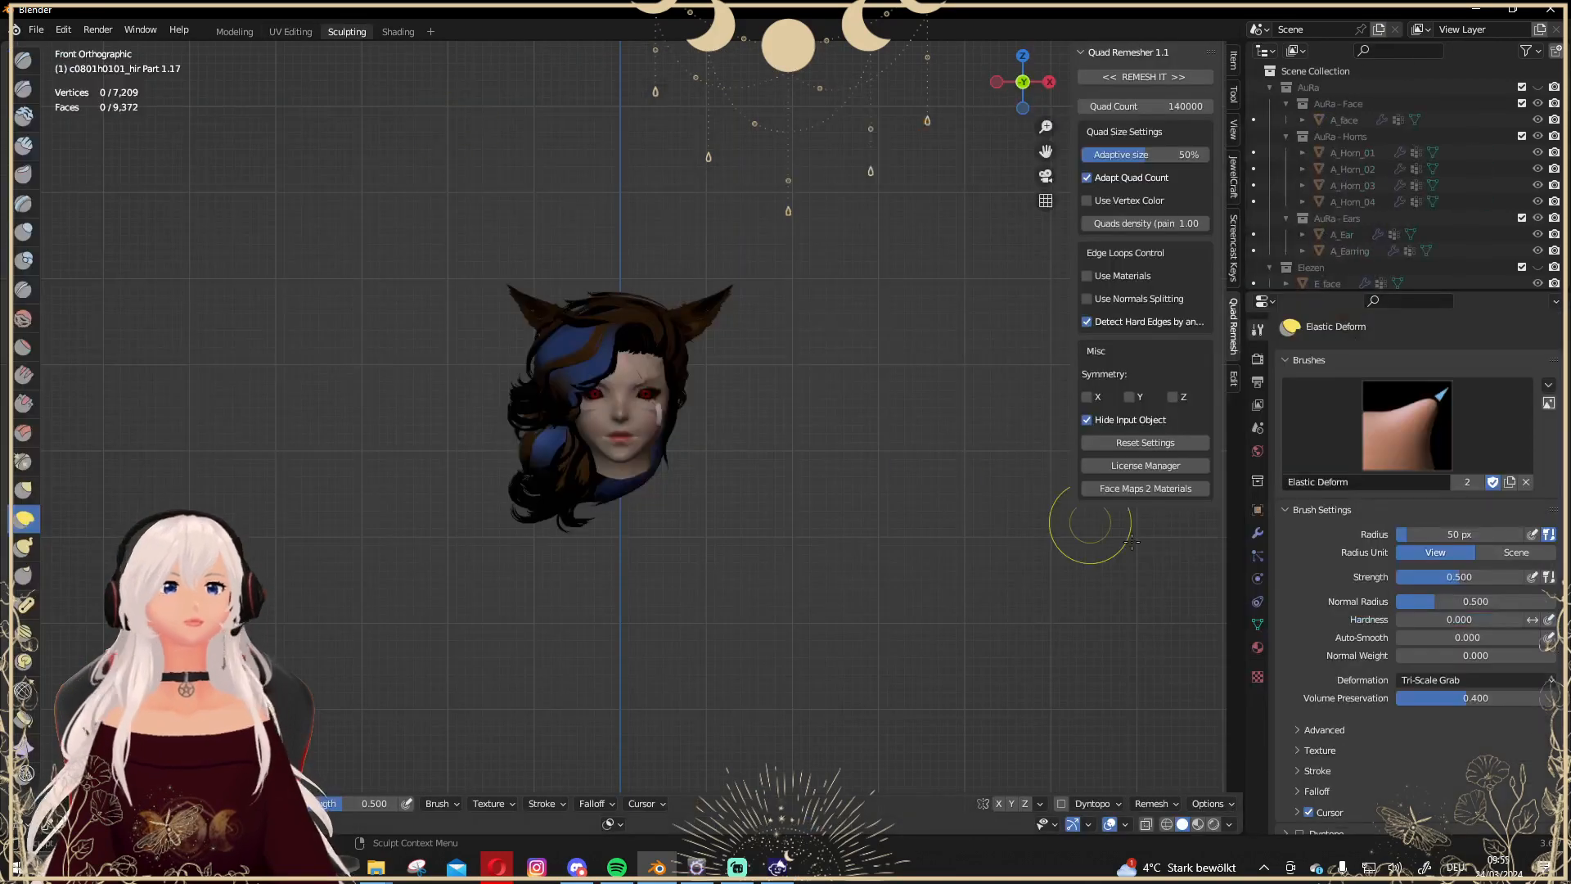
Set the Elastic Deform brush radius to 47 px.
left_click(1463, 534)
type("4")
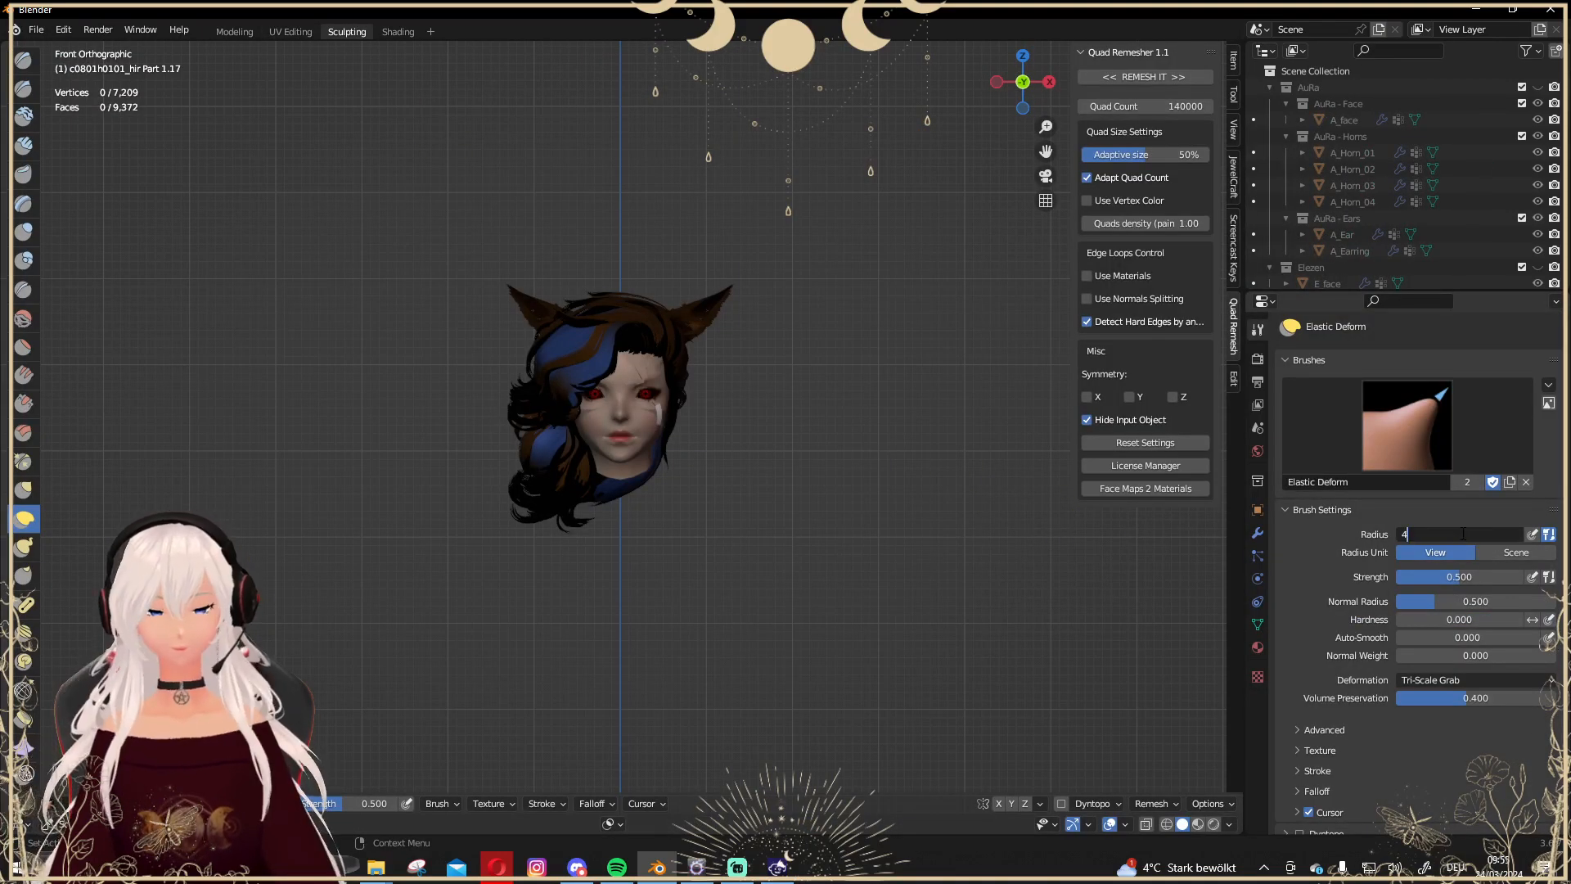
type("7")
key("Return")
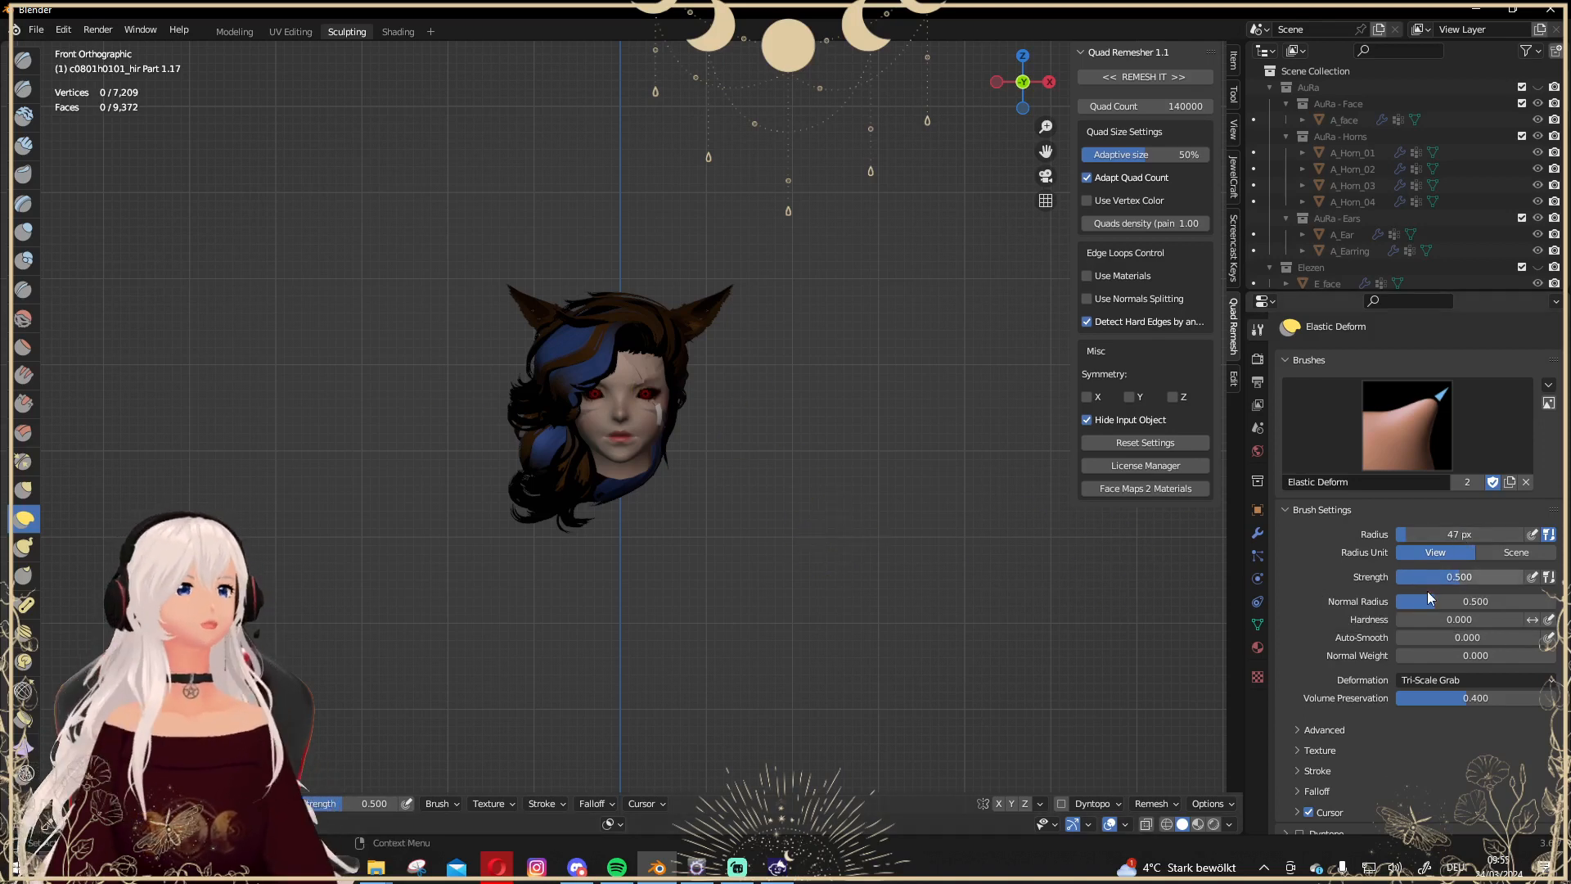
scroll(561, 425, "up", 2)
scroll(562, 424, "down", 2)
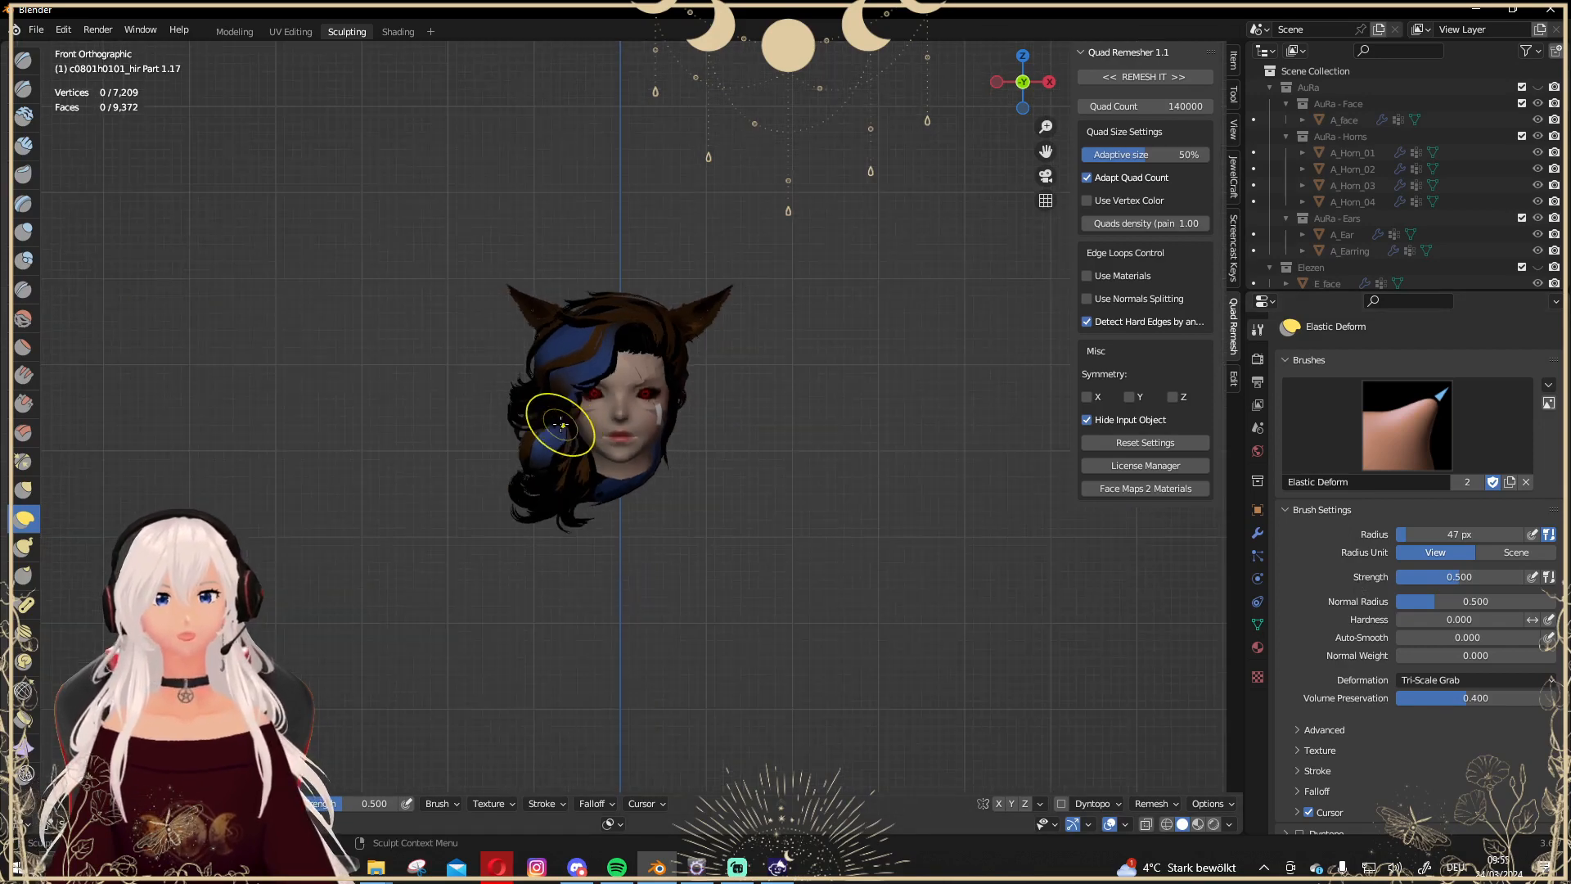
scroll(565, 425, "up", 2)
middle_click_drag(570, 423, 687, 385)
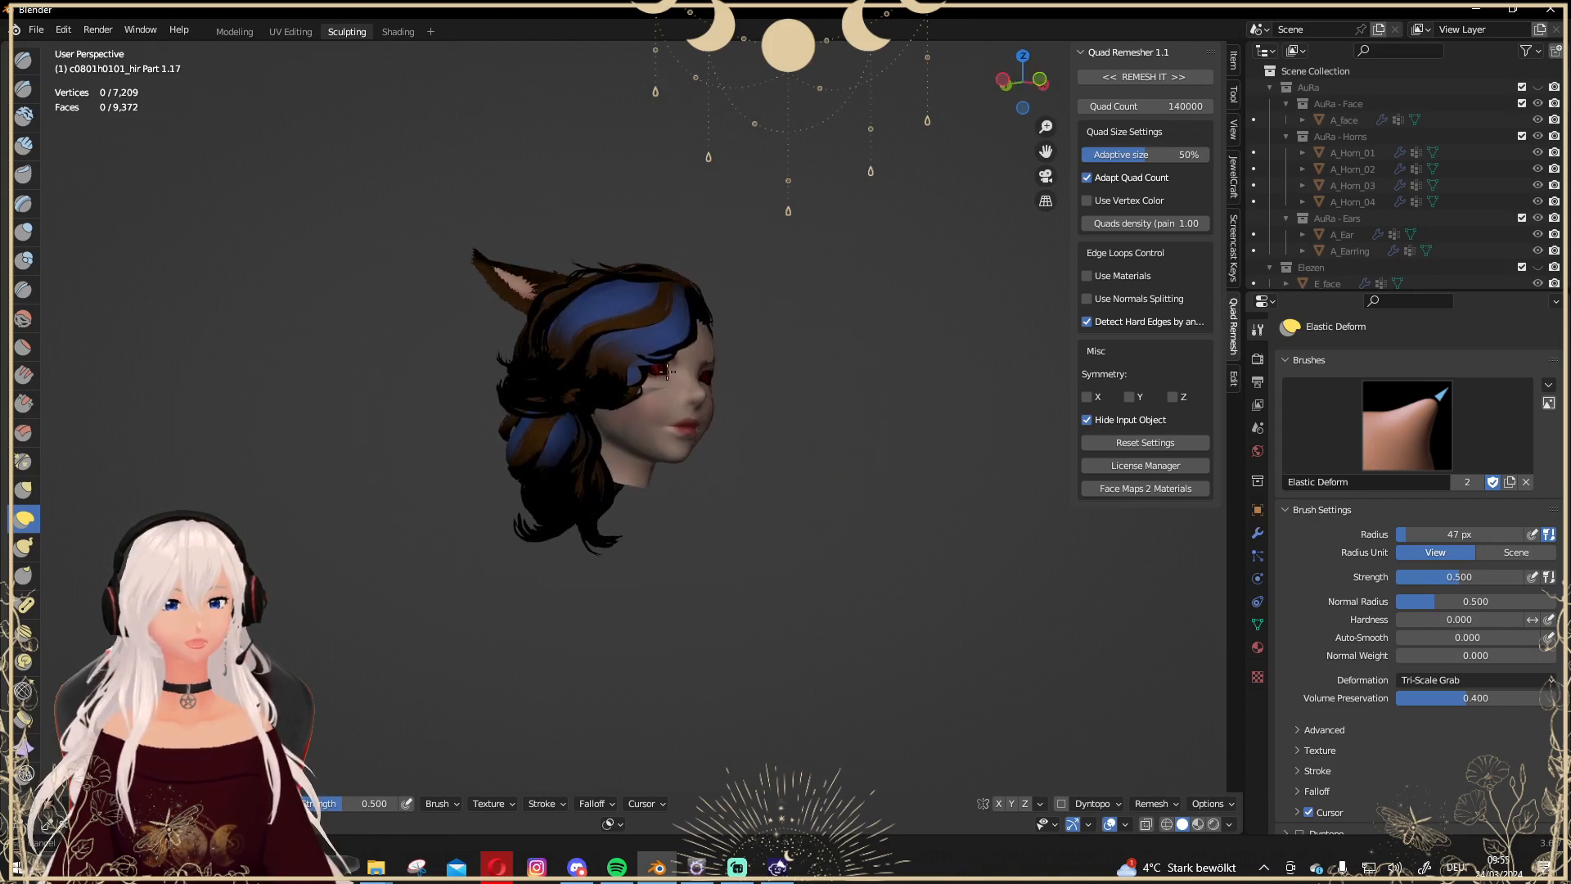
Examine how the hair sits around the face and ears from the front, both sides and below.
mouse_move(695, 406)
middle_mouse_down()
mouse_move(826, 416)
mouse_move(709, 419)
middle_mouse_up()
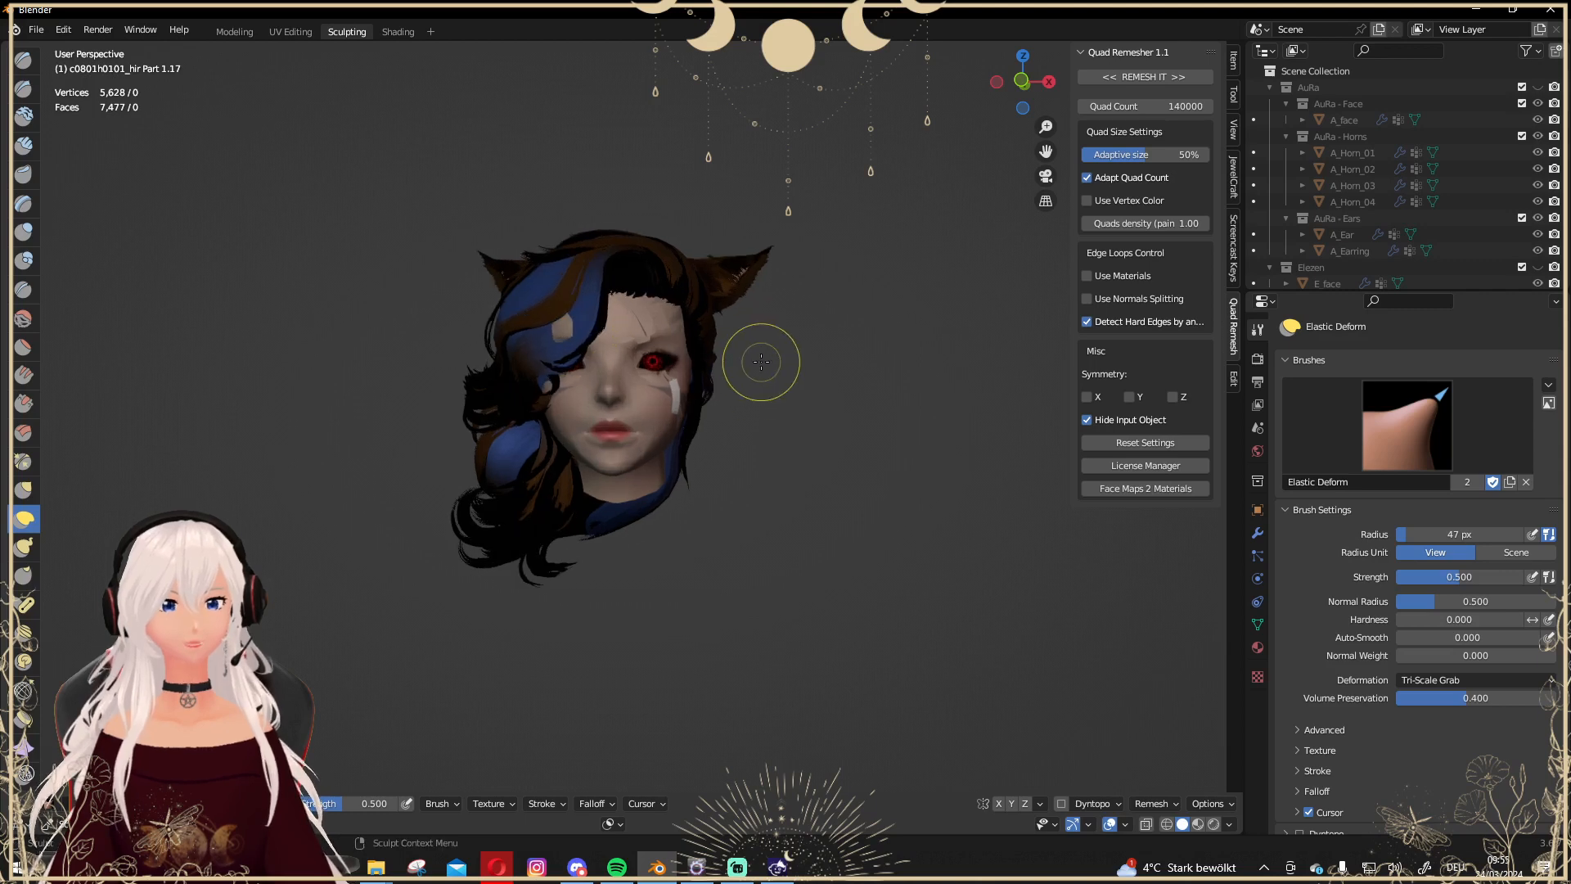
middle_click_drag(764, 361, 567, 354)
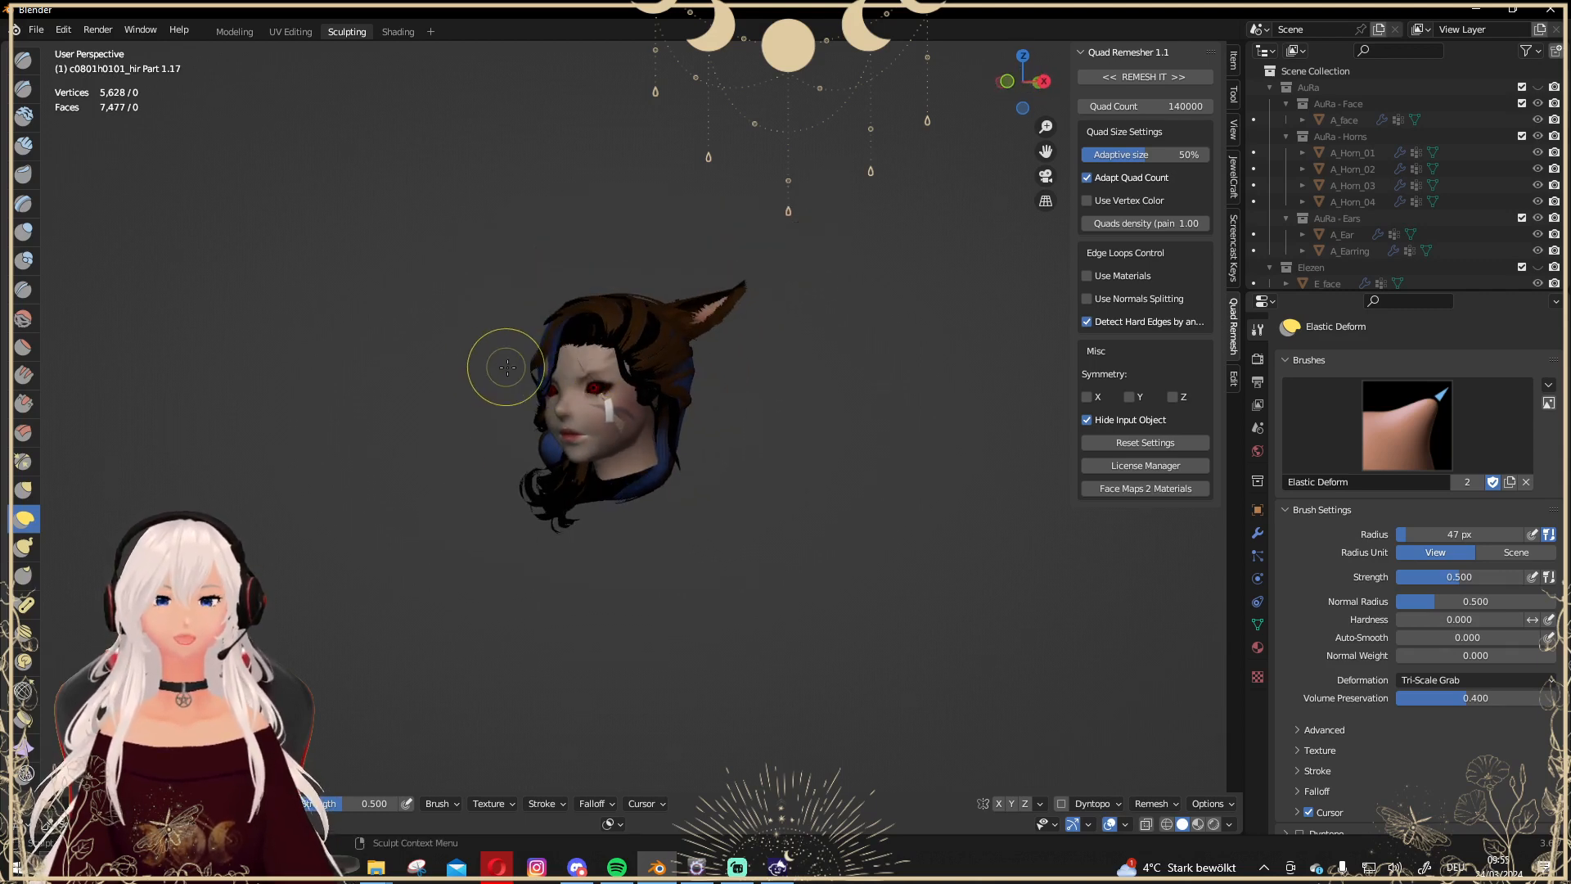
middle_click_drag(507, 366, 486, 254)
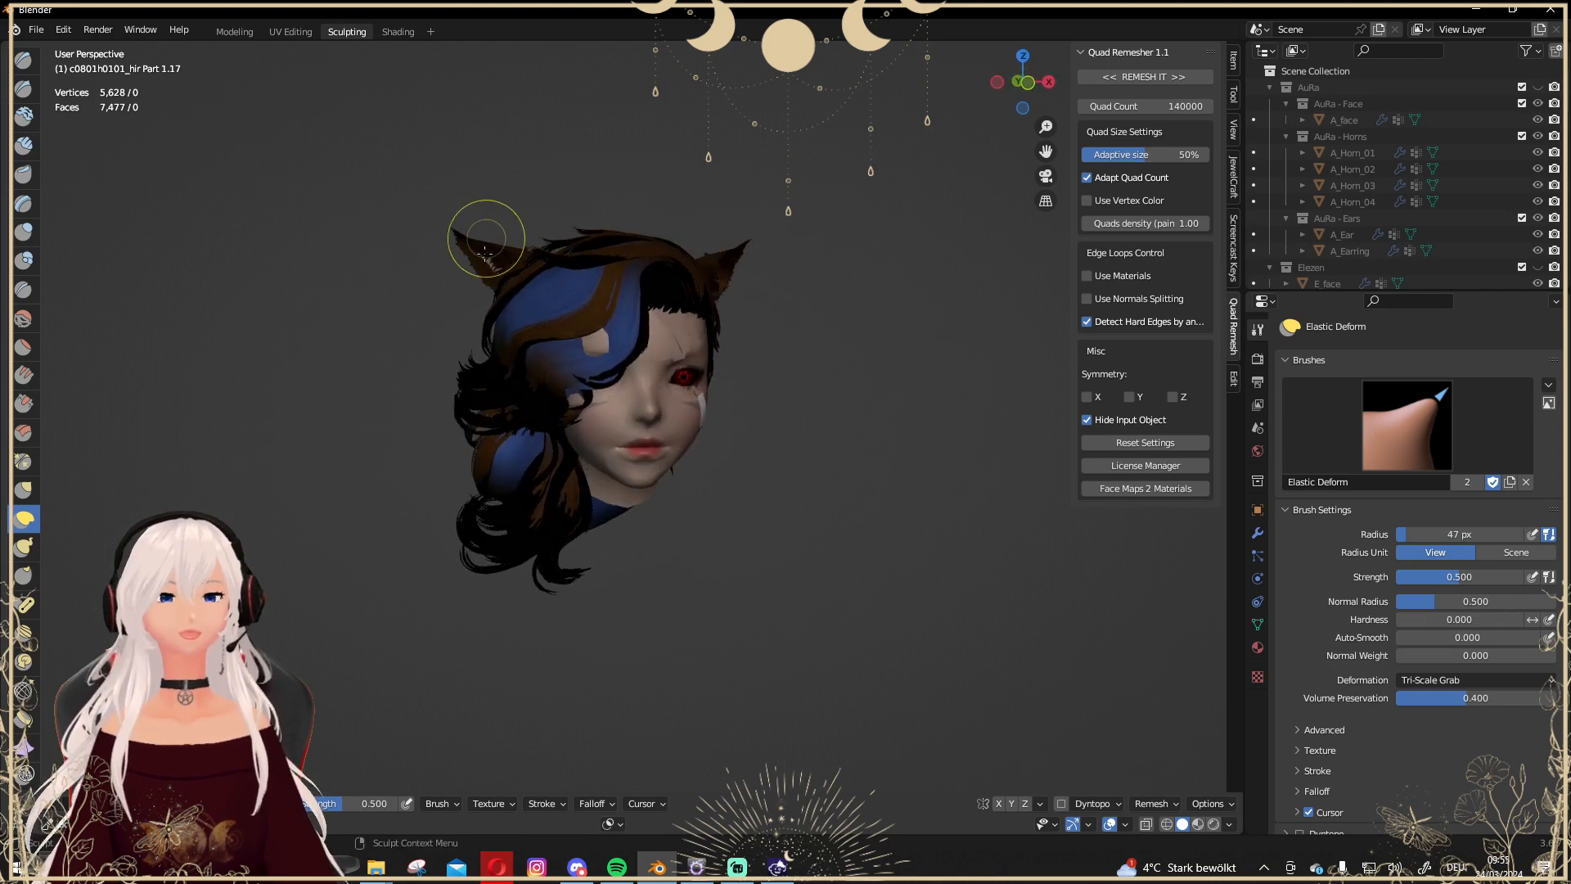
middle_click_drag(701, 439, 647, 279)
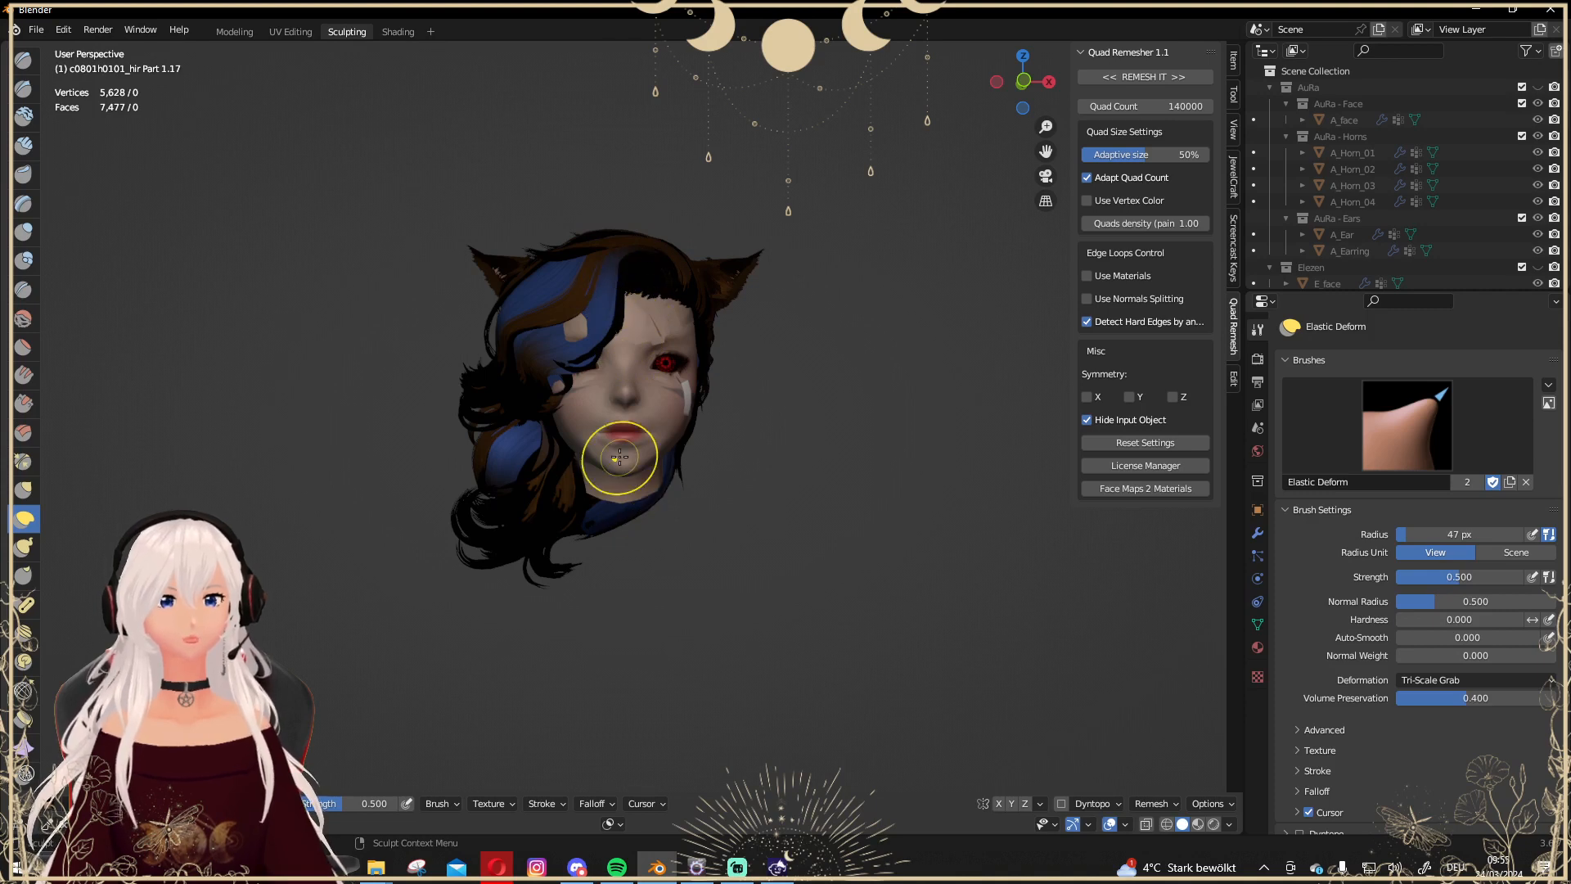
mouse_move(602, 486)
middle_mouse_down()
mouse_move(525, 506)
mouse_move(518, 396)
middle_mouse_up()
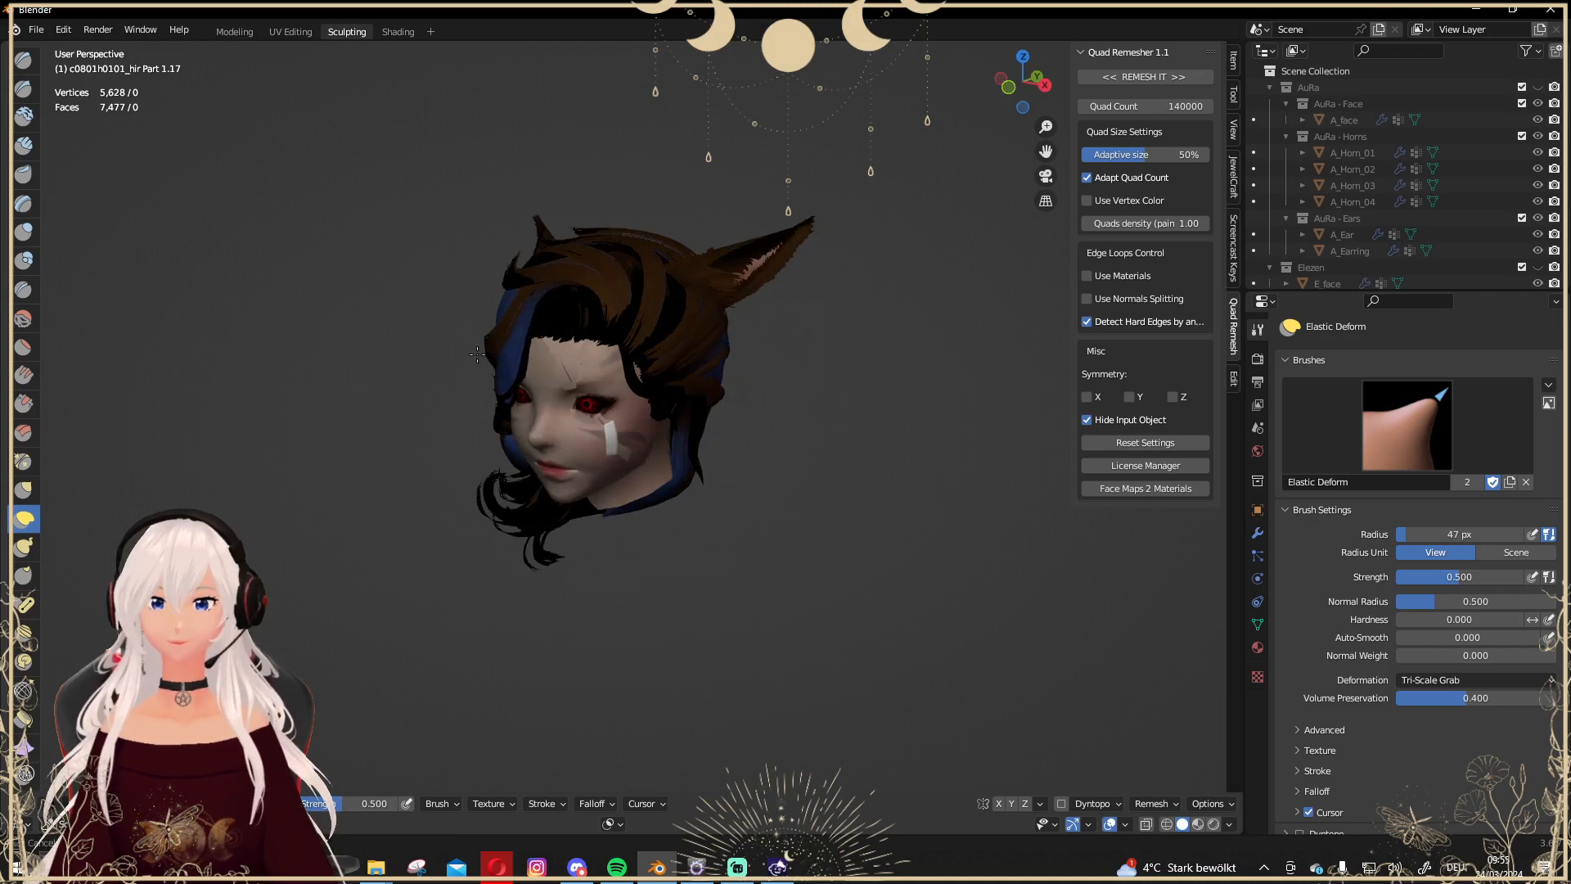
mouse_move(477, 353)
middle_mouse_down()
mouse_move(529, 357)
mouse_move(597, 439)
mouse_move(778, 431)
mouse_move(678, 445)
mouse_move(655, 376)
mouse_move(666, 335)
middle_mouse_up()
scroll(678, 444, "up", 4)
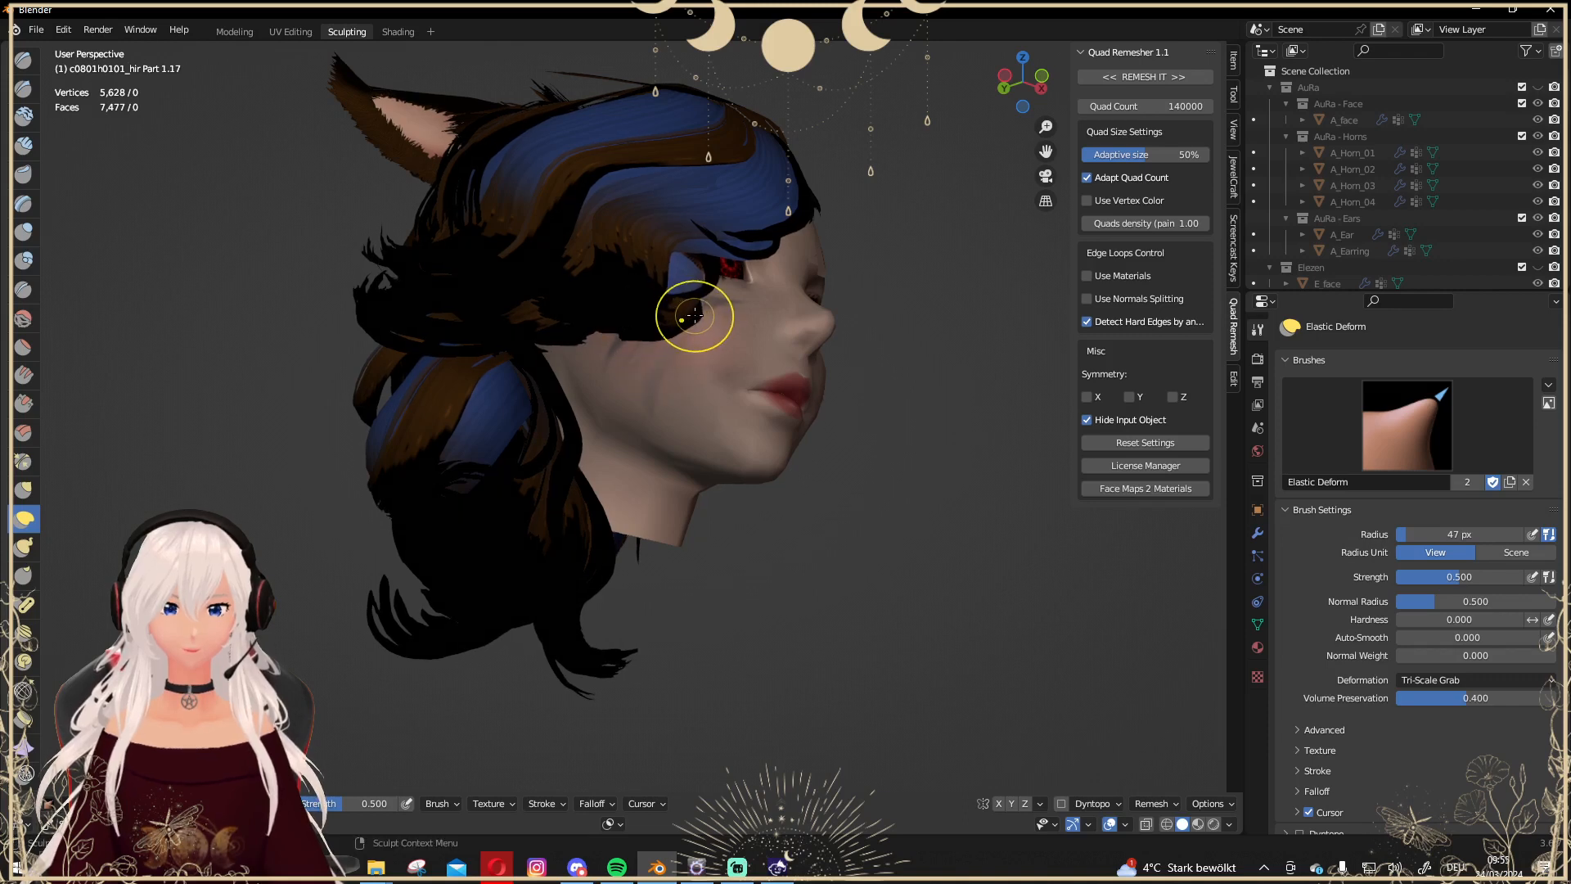
middle_click_drag(687, 330, 628, 395)
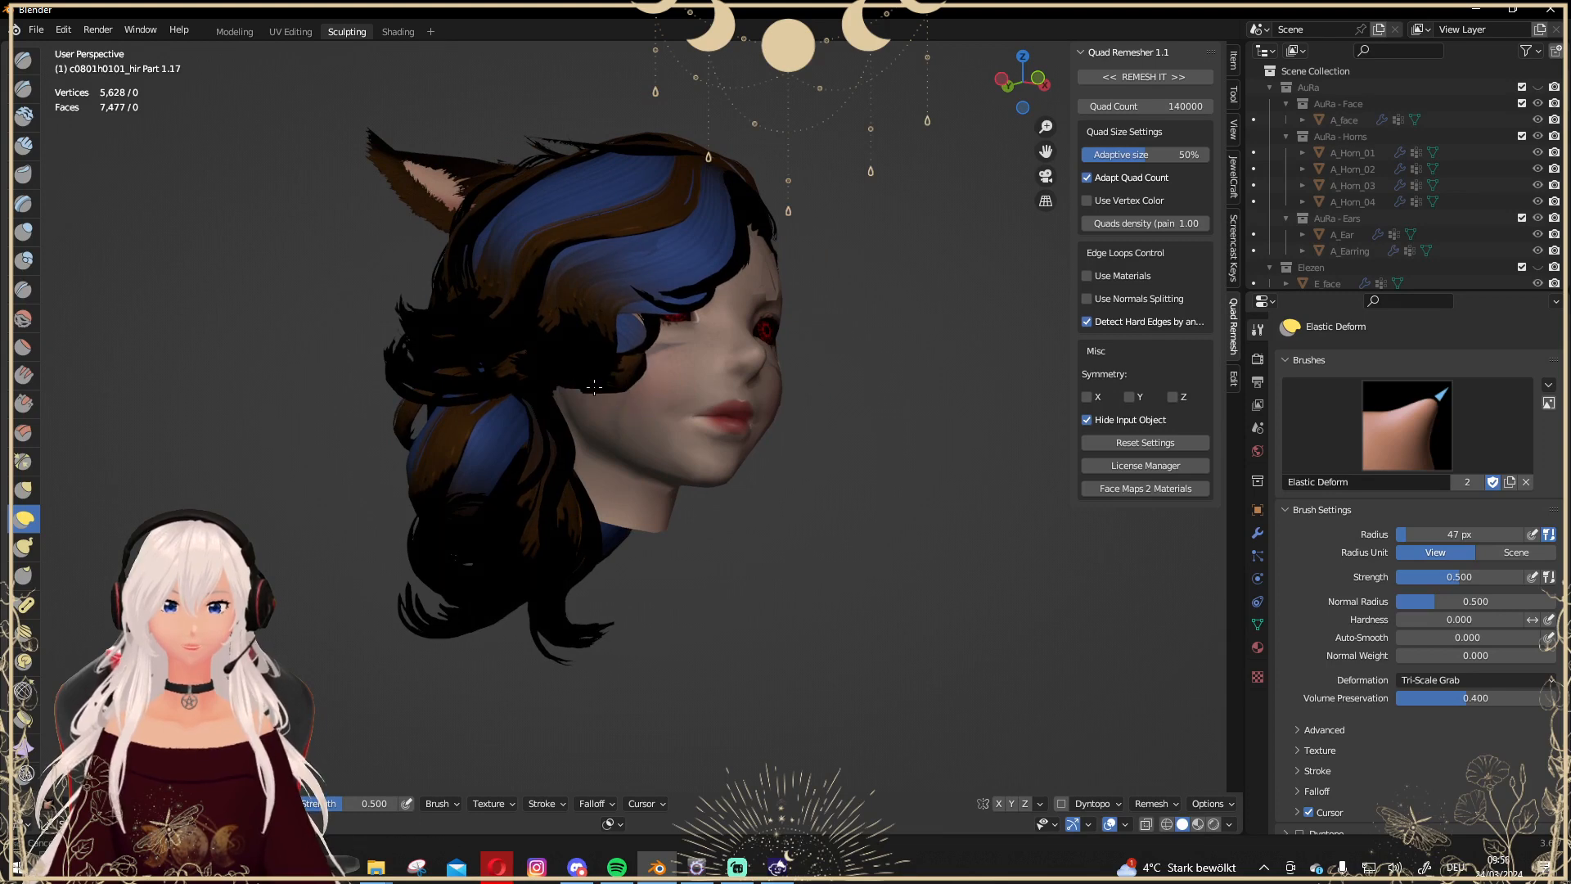
middle_click_drag(688, 364, 601, 346)
scroll(663, 354, "down", 2)
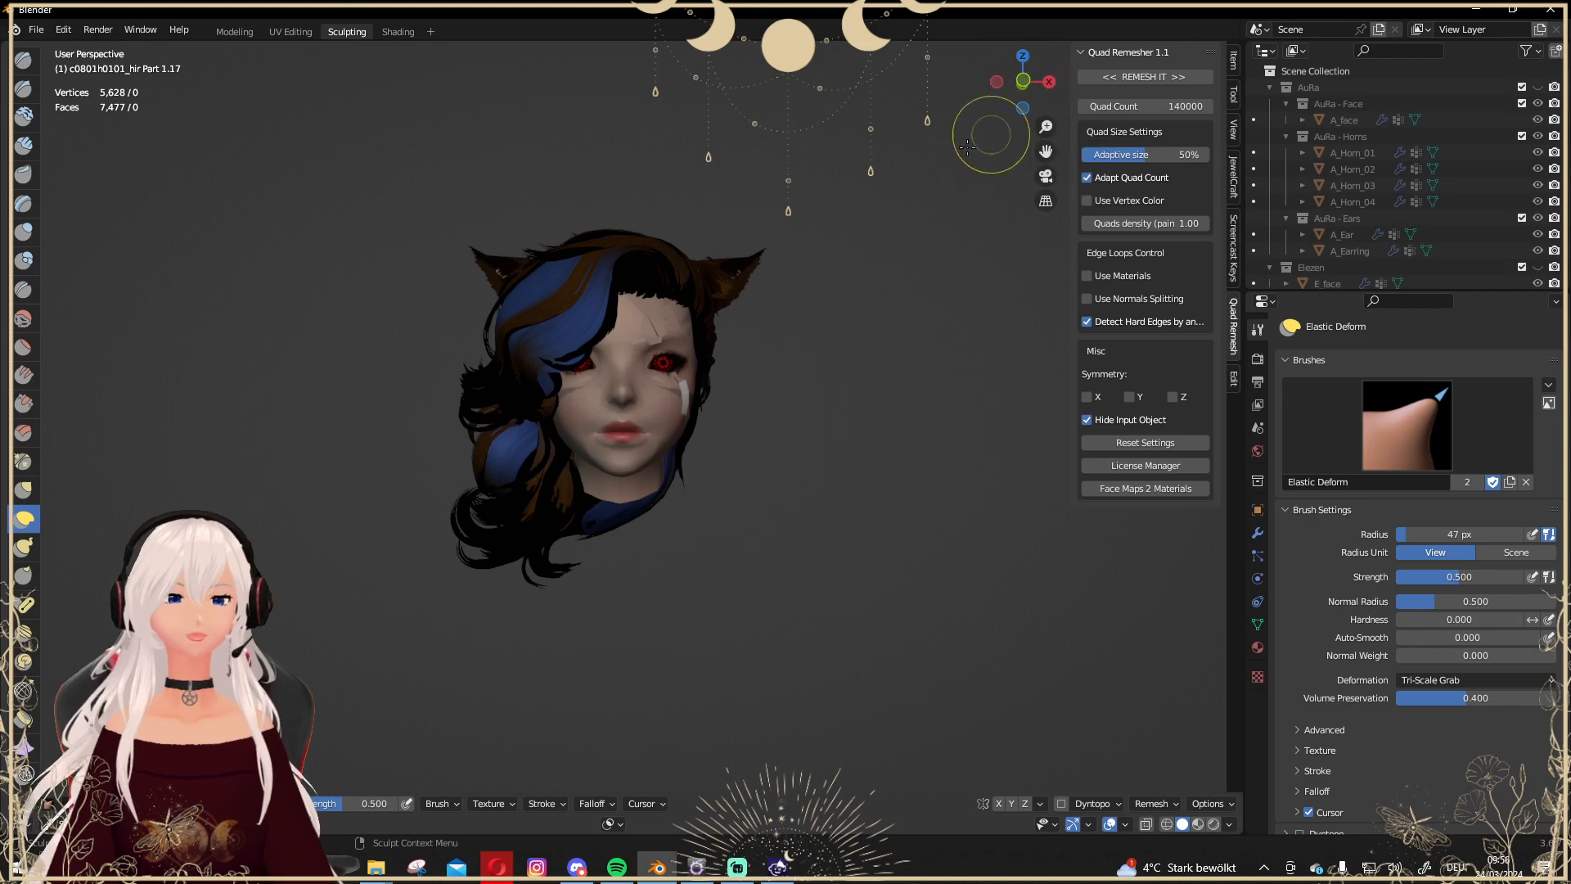
scroll(795, 375, "down", 2)
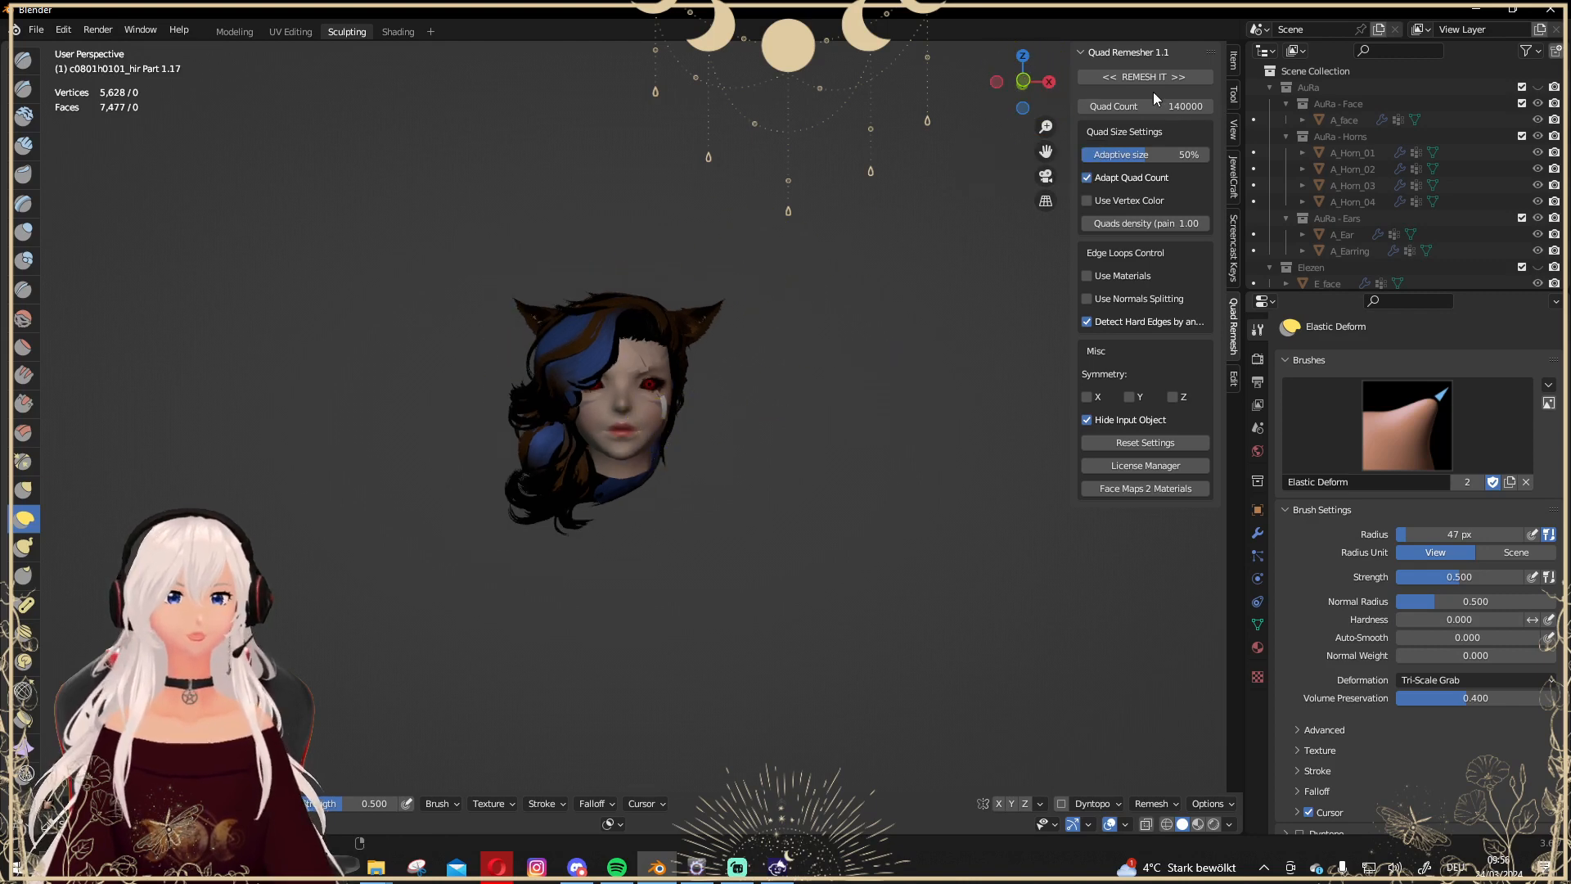
left_click(1023, 79)
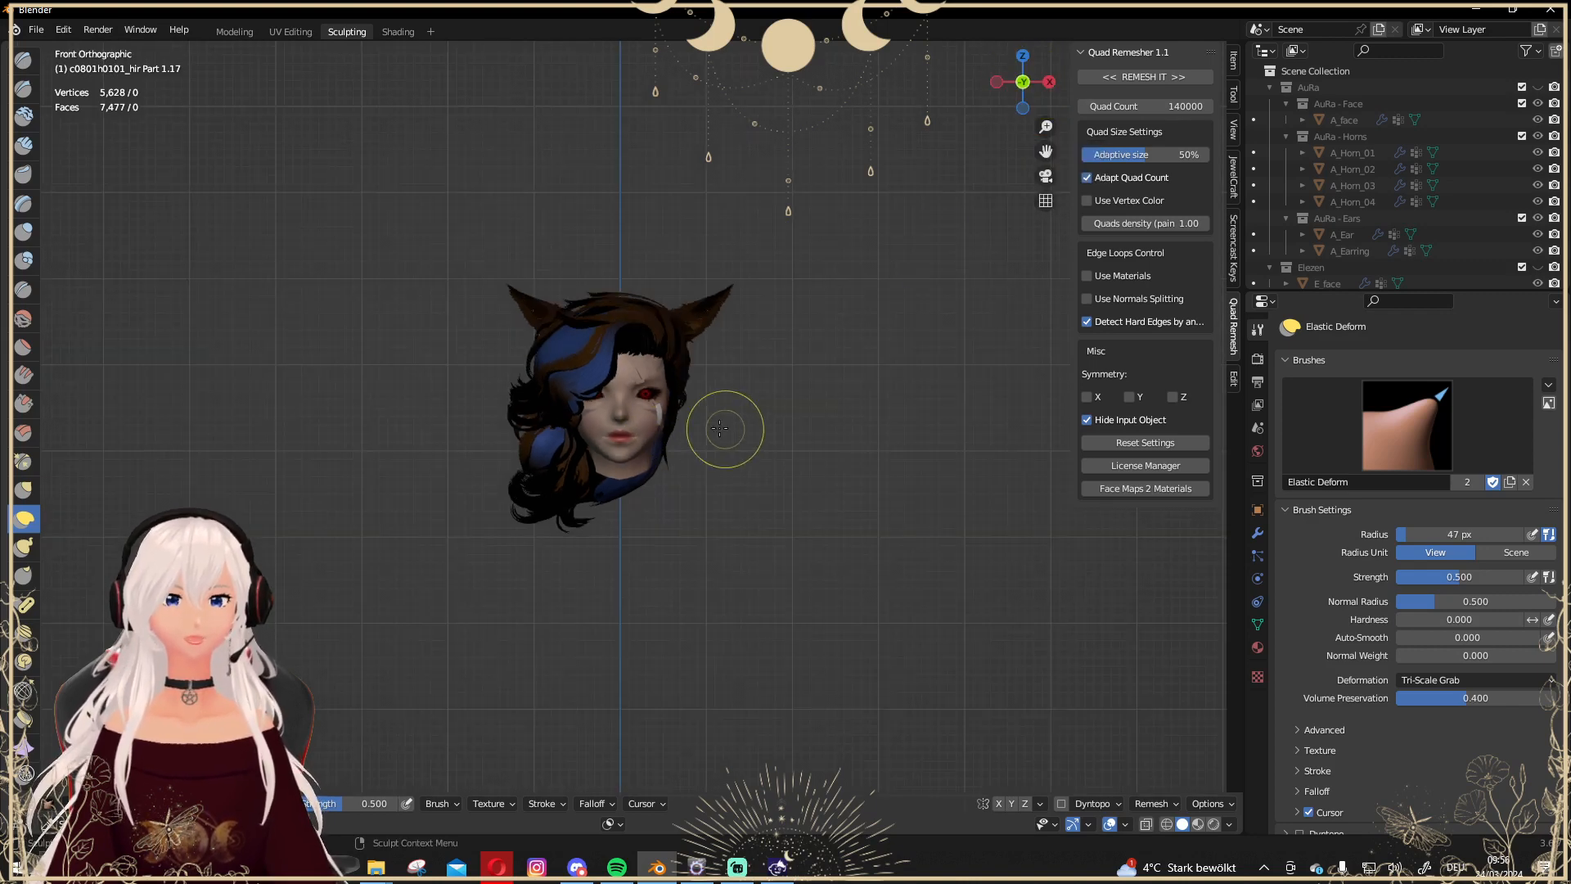
scroll(551, 445, "up", 3)
scroll(562, 401, "down", 1)
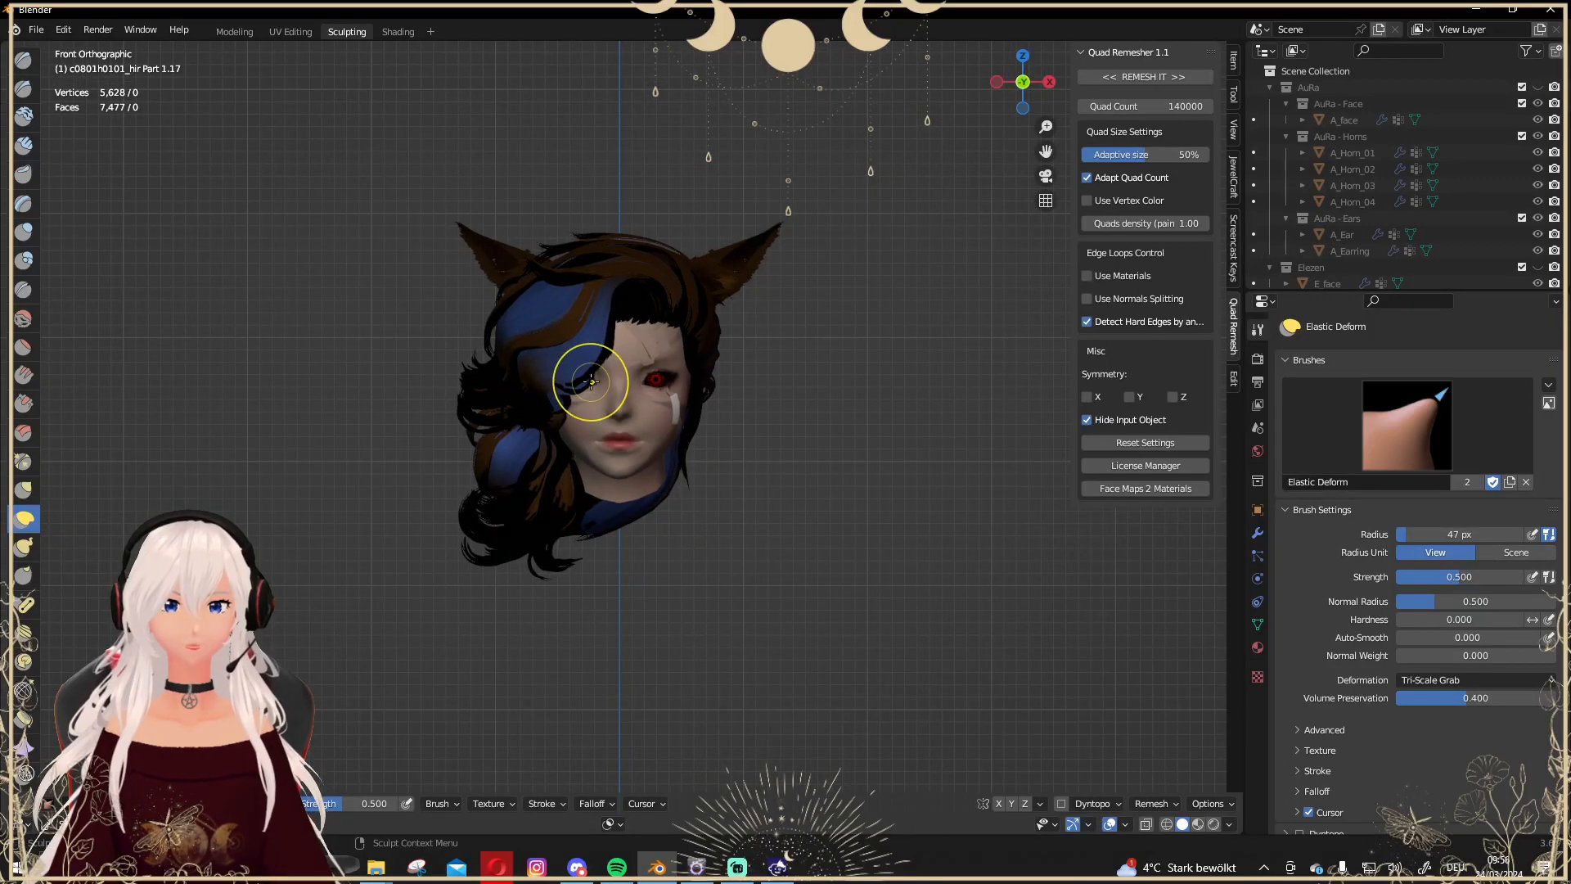
middle_click_drag(619, 345, 787, 324)
scroll(541, 431, "up", 2)
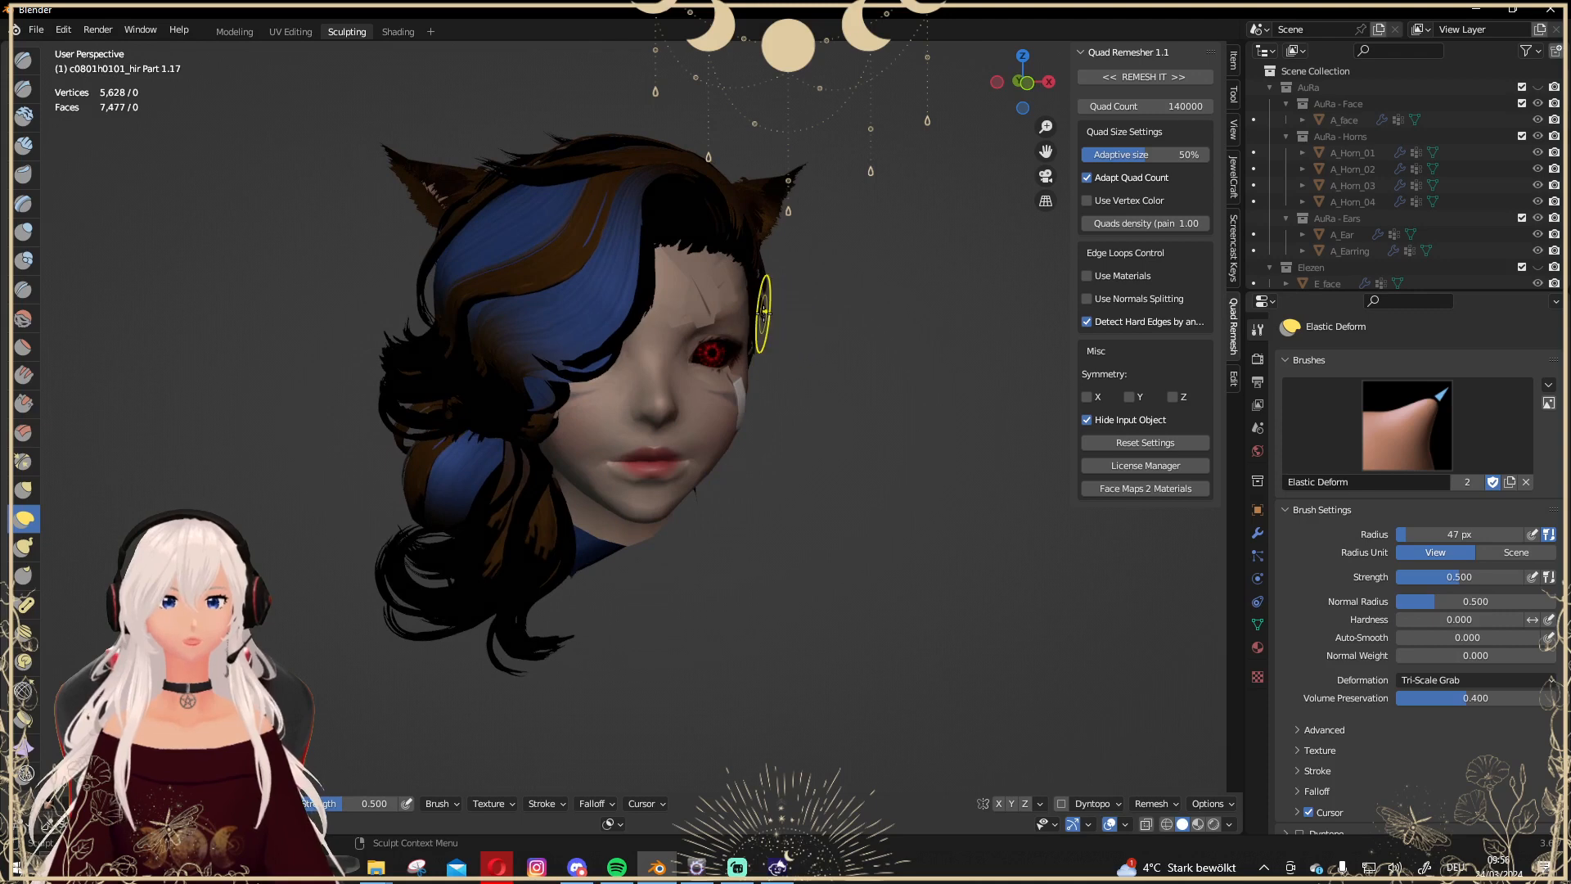
mouse_move(870, 354)
middle_mouse_down()
mouse_move(701, 379)
mouse_move(561, 313)
mouse_move(526, 262)
middle_mouse_up()
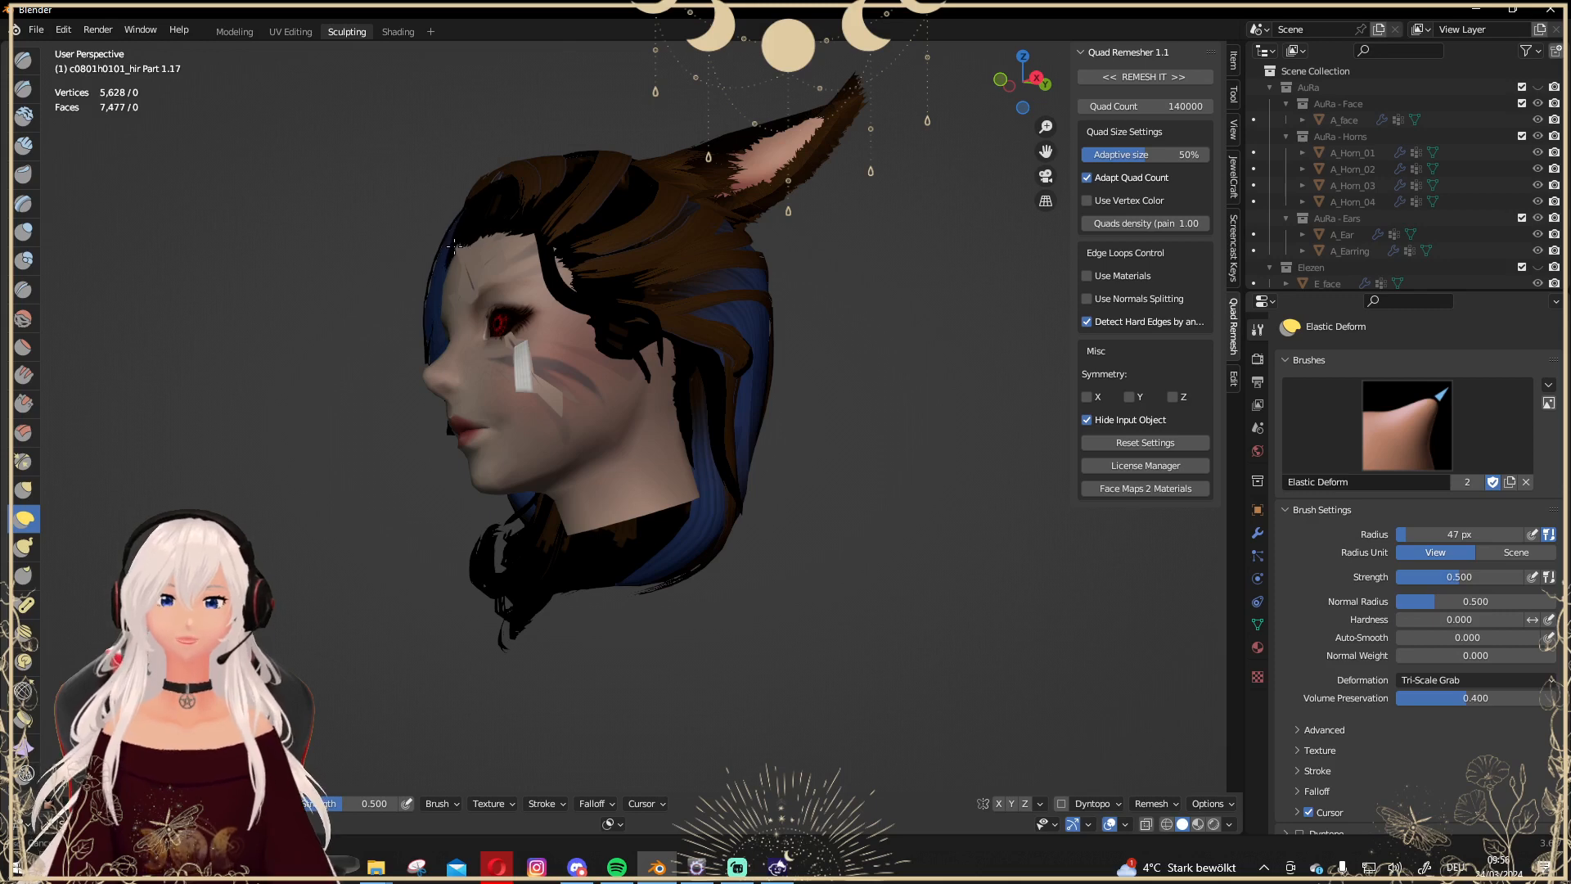
middle_click_drag(455, 243, 898, 302)
scroll(897, 302, "down", 3)
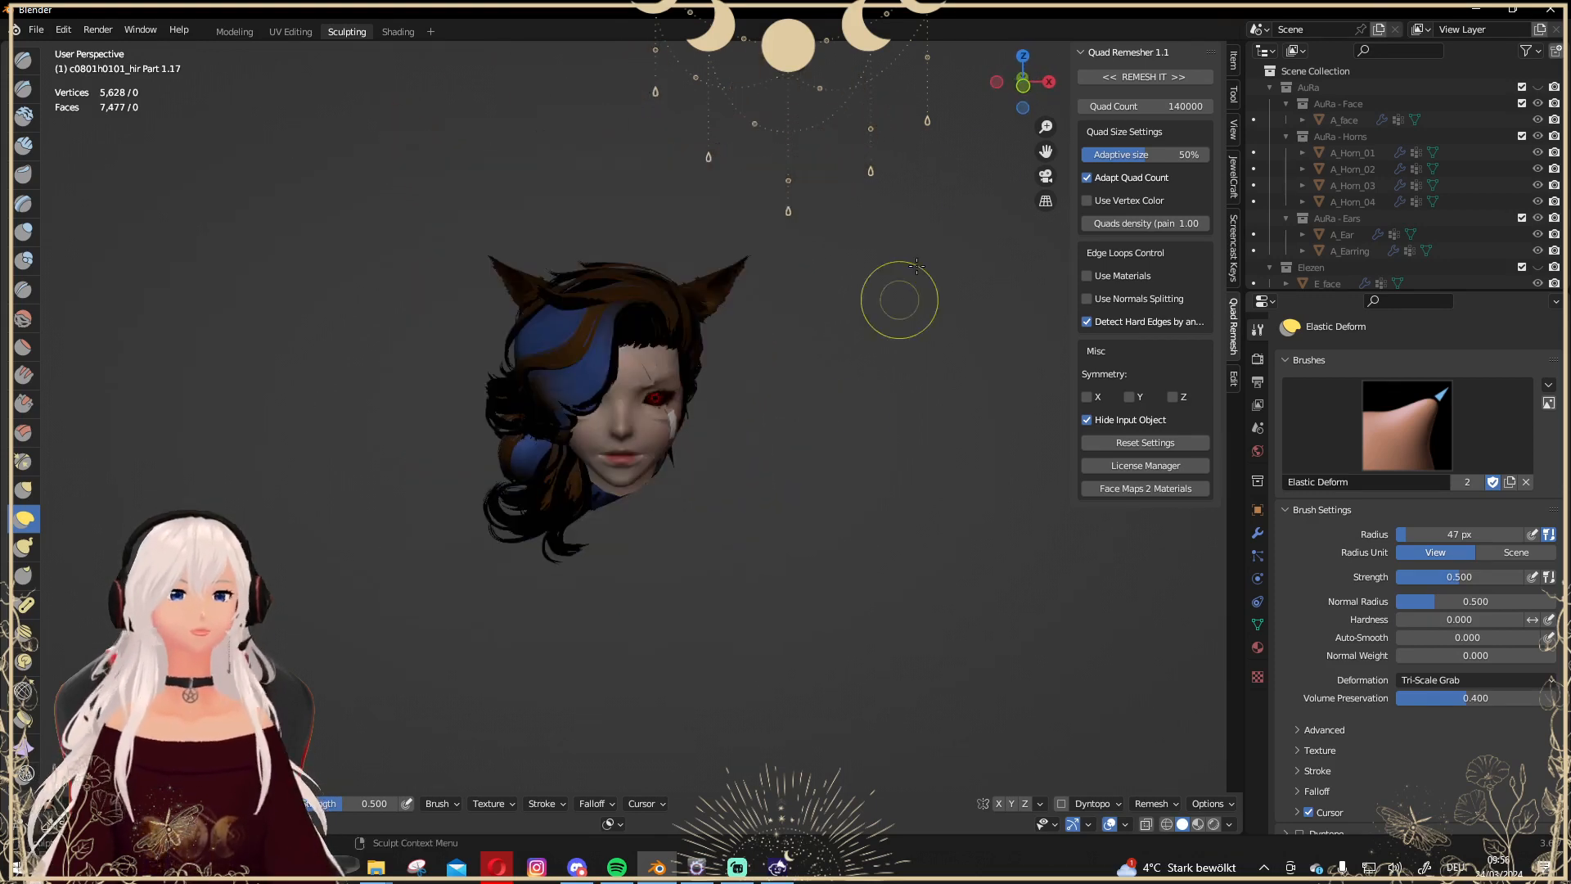
Show the head in front view with Material Preview shading.
left_click(1037, 88)
scroll(642, 596, "up", 2)
scroll(683, 596, "down", 2)
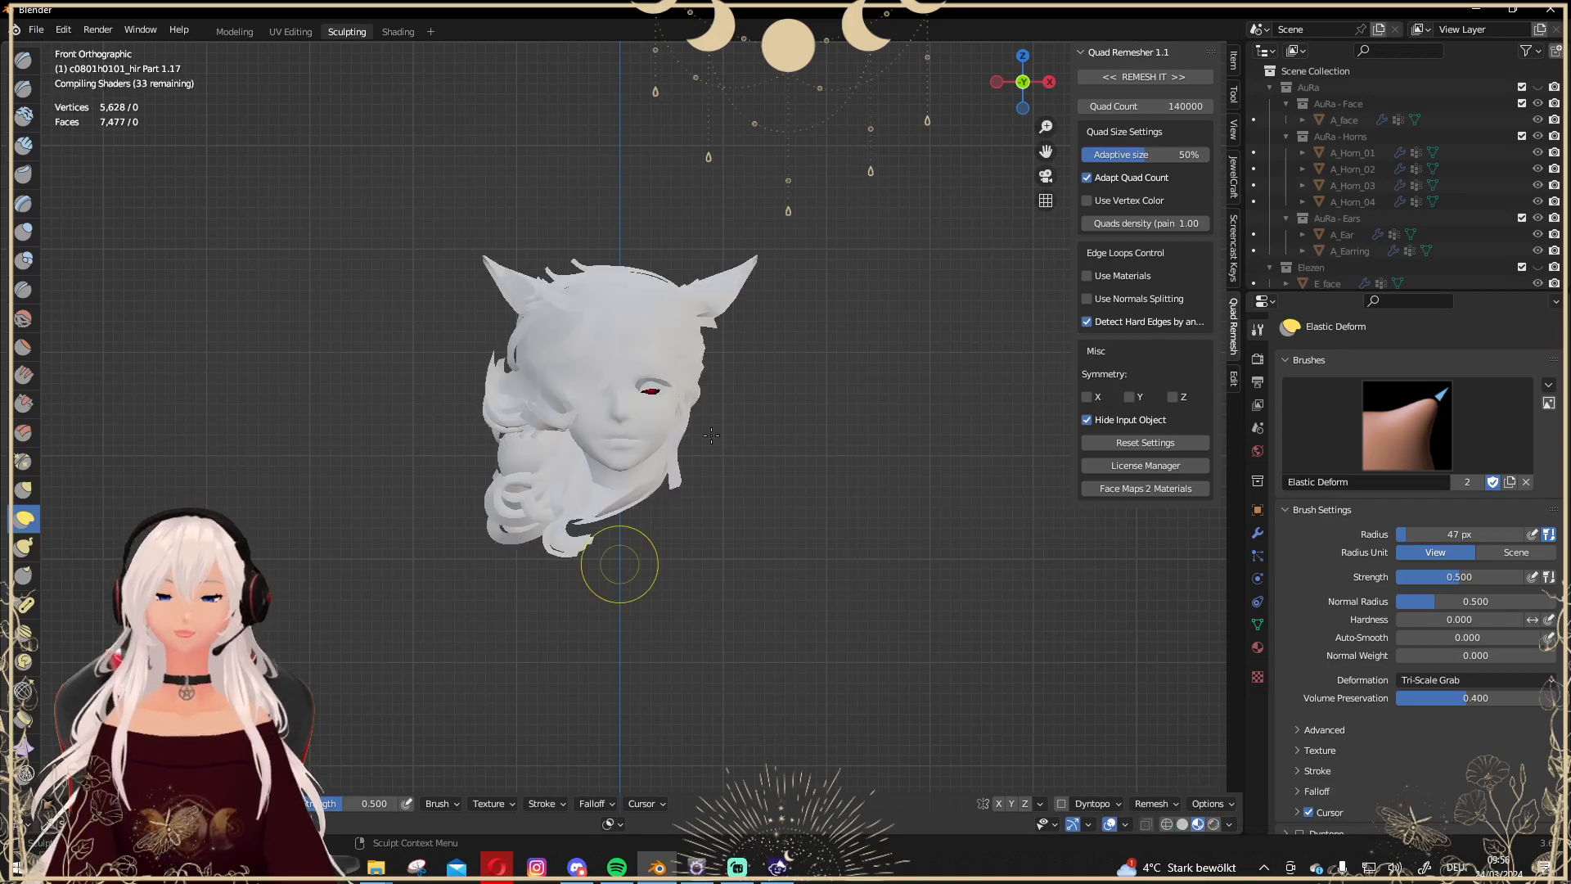
scroll(719, 420, "down", 1)
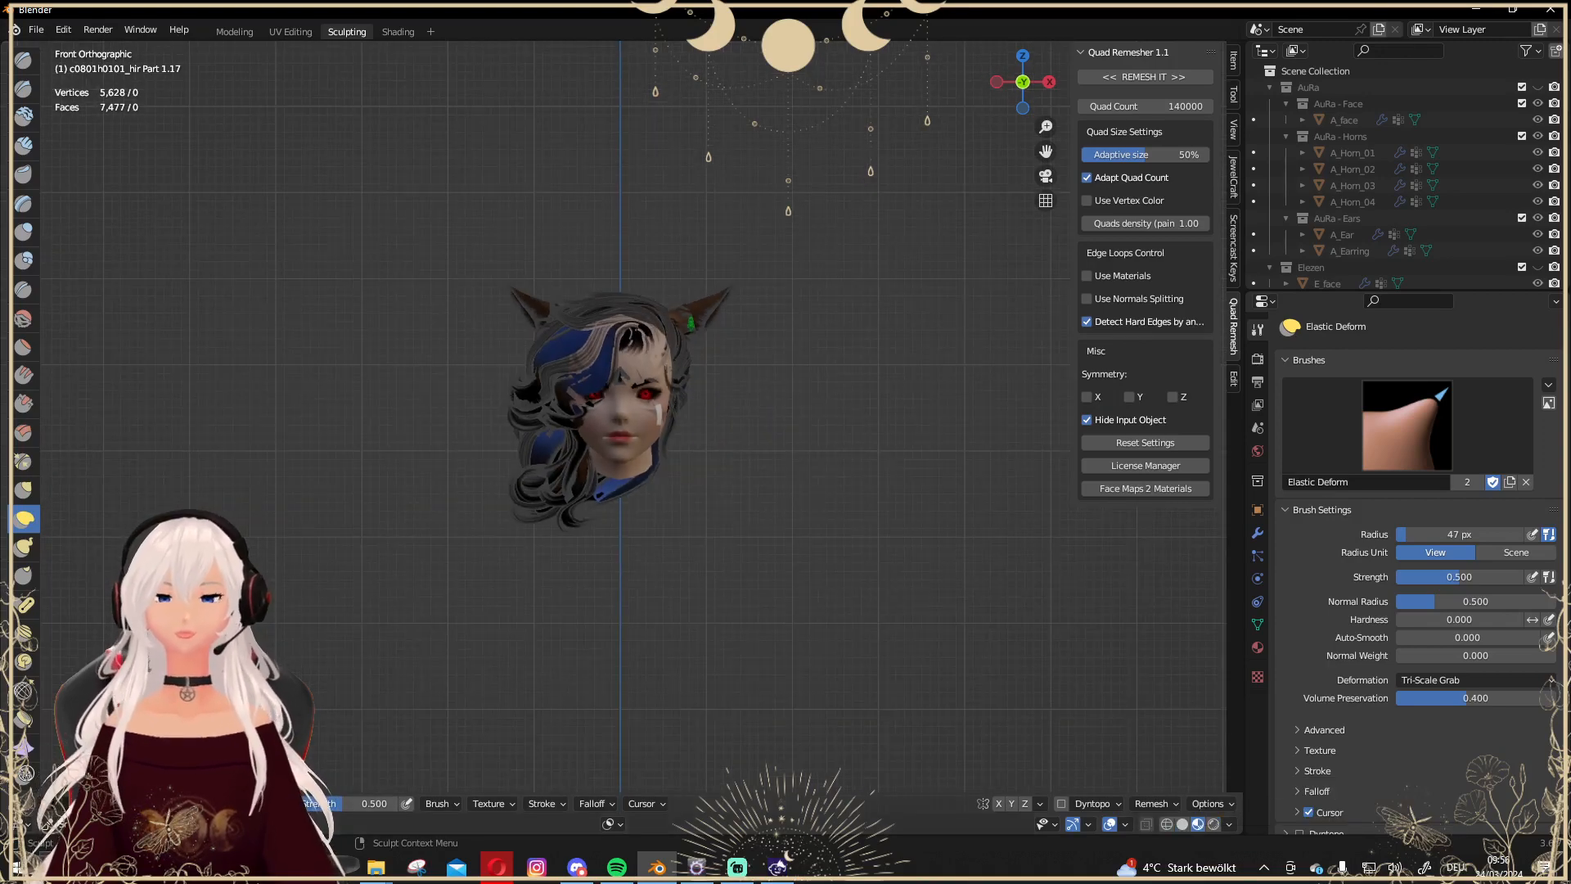
Switch to Object Mode and set the hair material's viewport blend mode to Alpha Hashed.
left_click(66, 805)
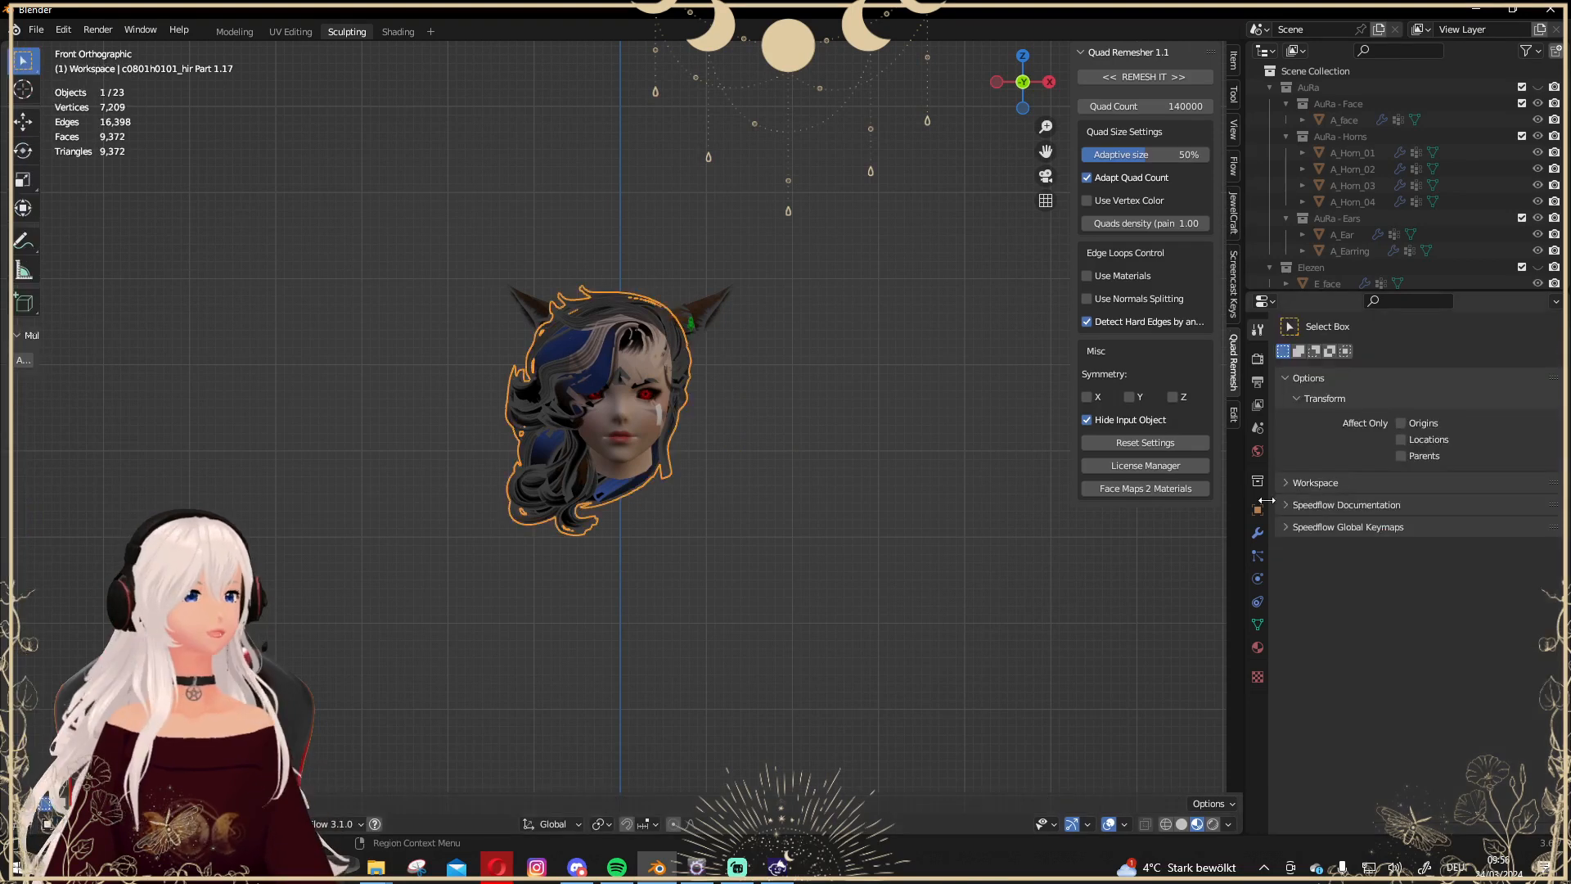
left_click(1257, 648)
scroll(1459, 640, "down", 12)
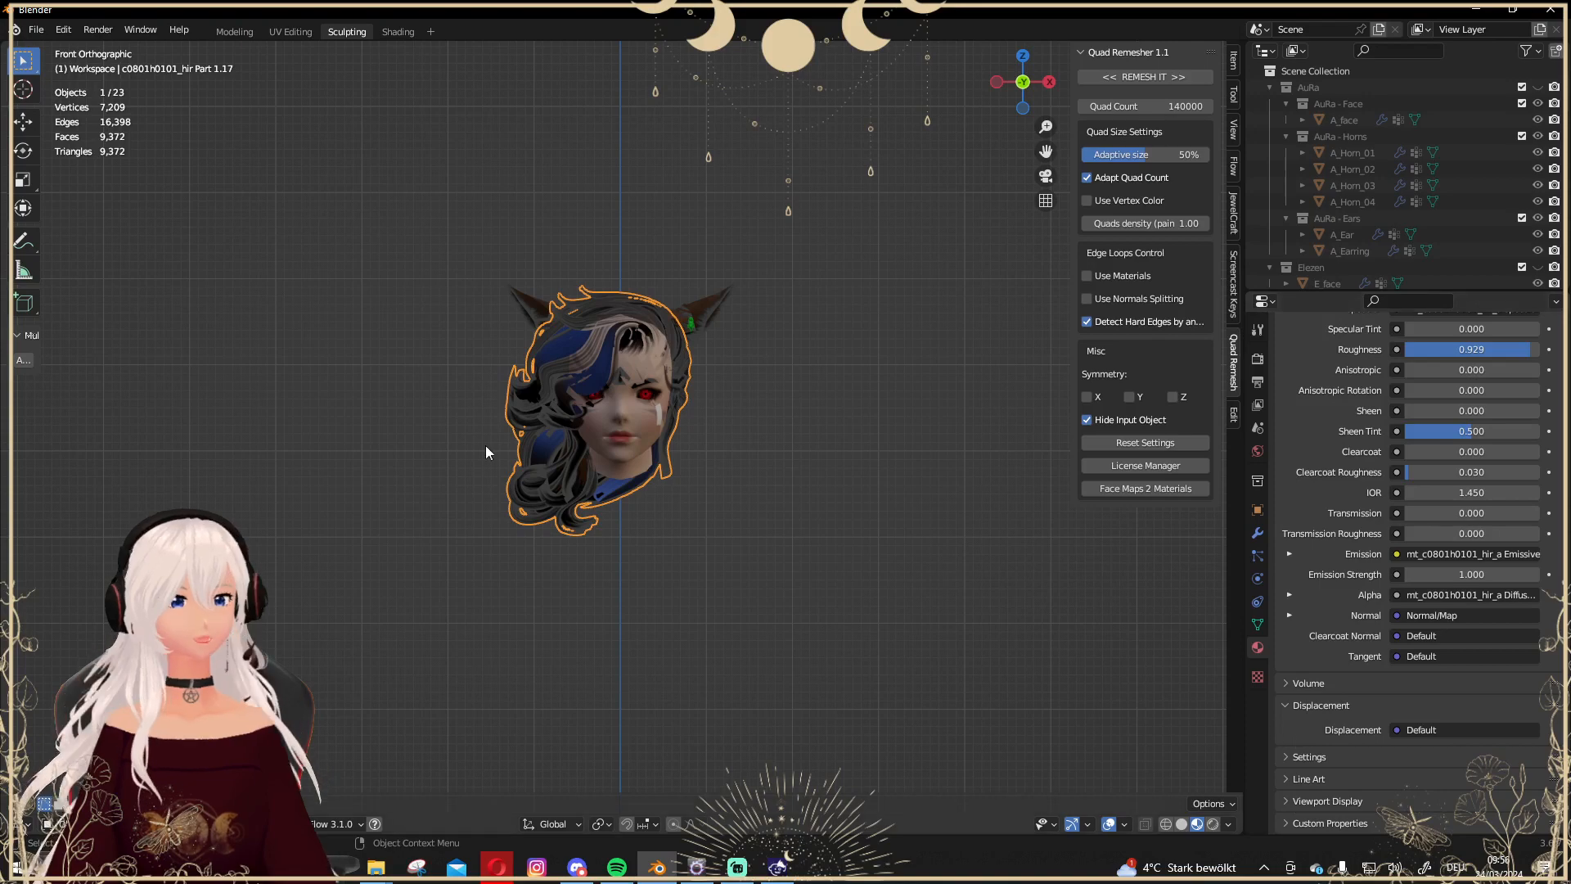
left_click(1279, 802)
scroll(1467, 688, "down", 8)
left_click(1440, 652)
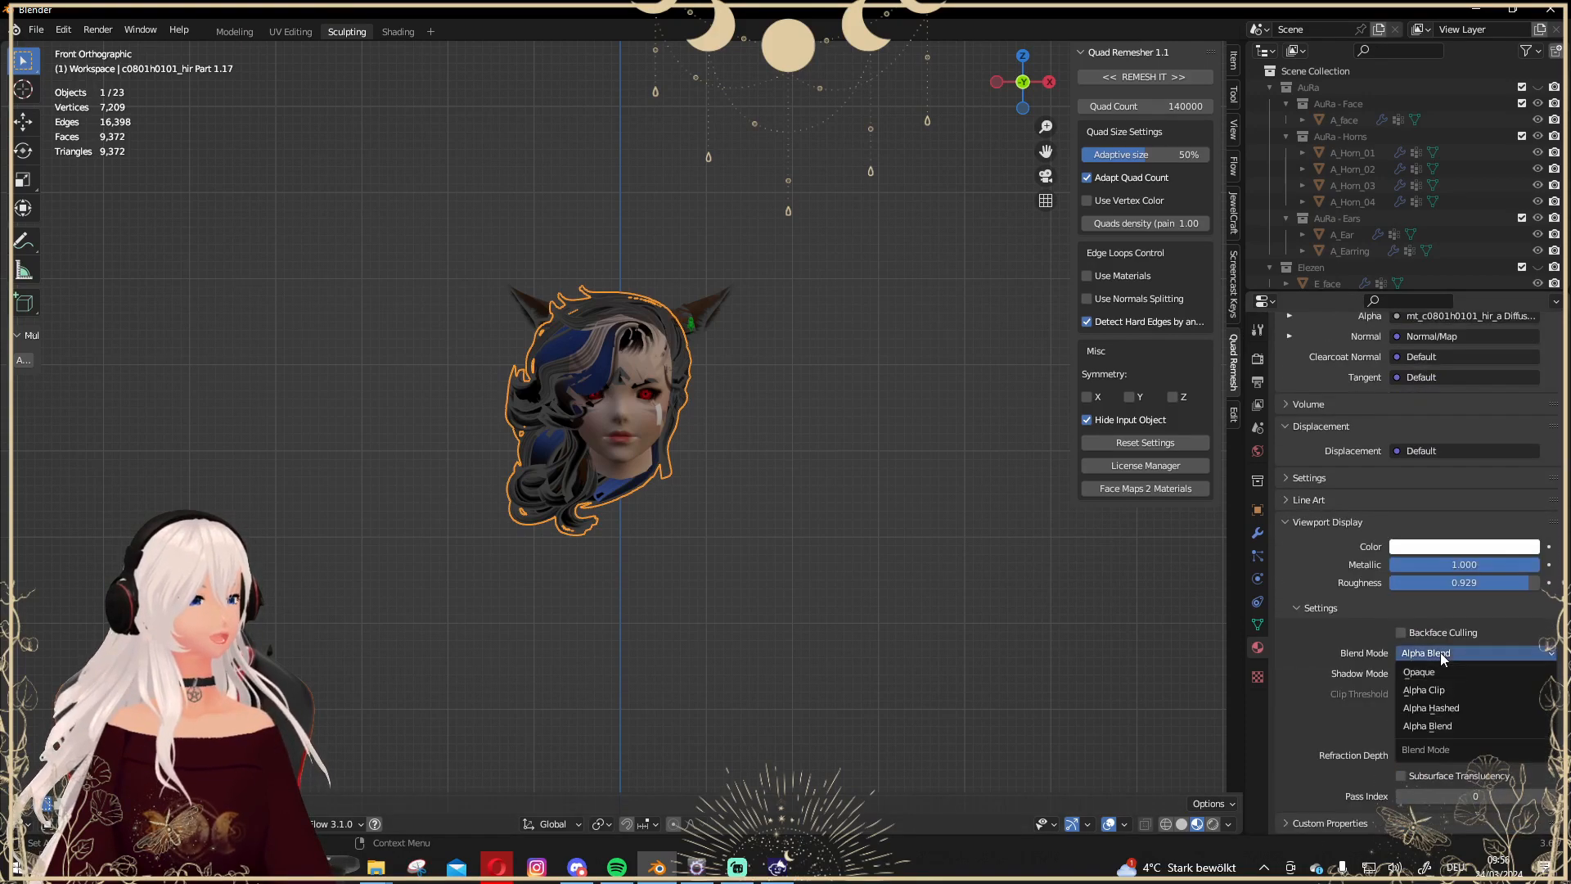
left_click(1441, 708)
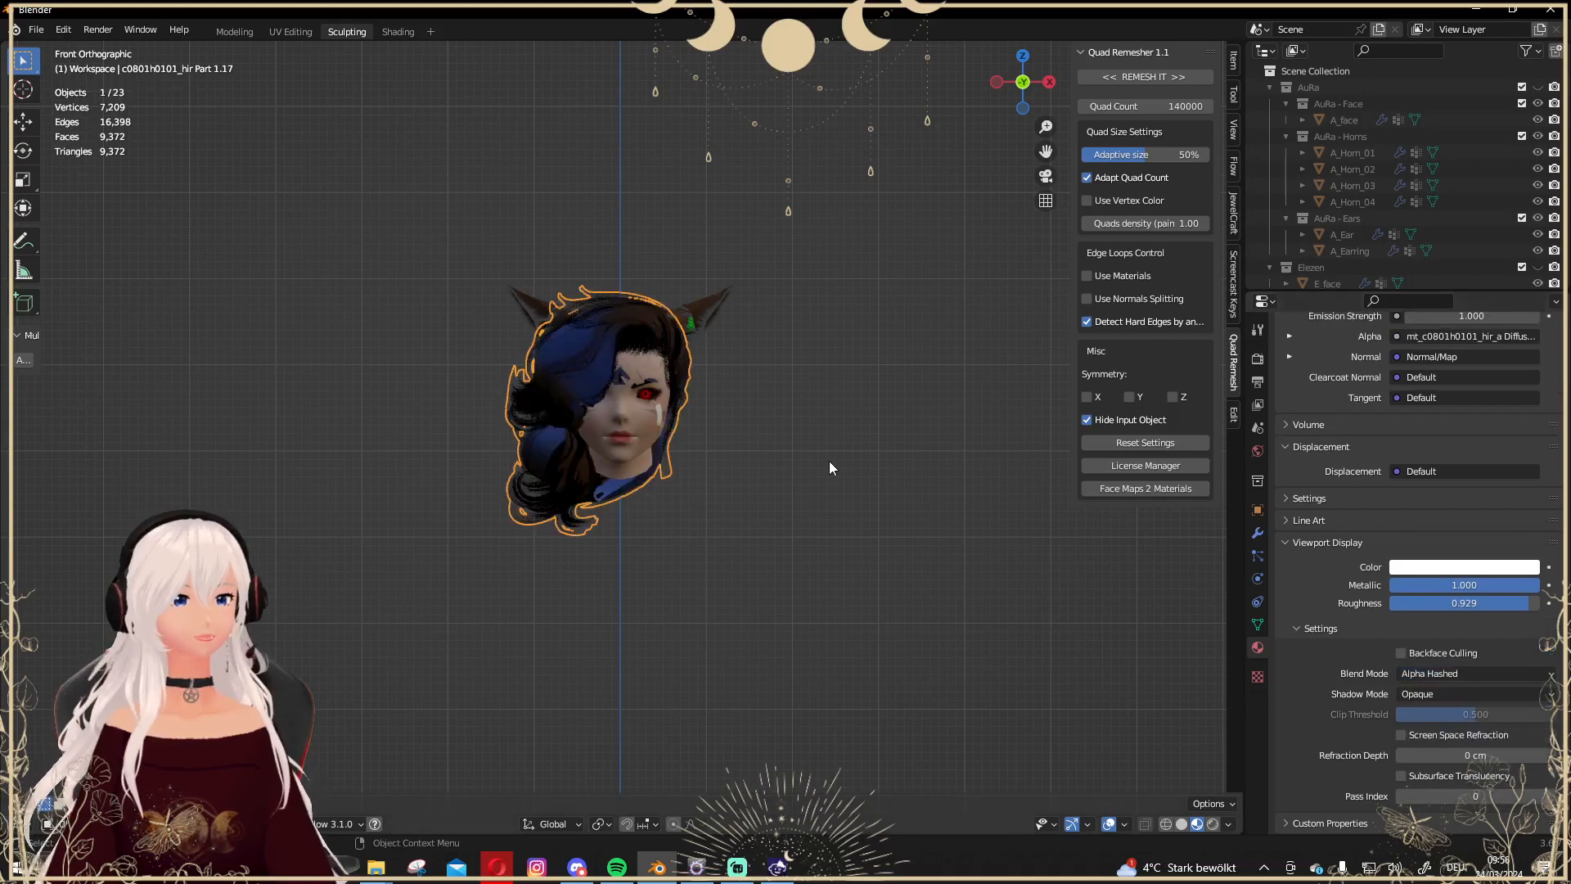
Check the hair's transparency without the selection outline, then reselect the hair mesh in front view and return to sculpting it.
scroll(843, 465, "up", 2)
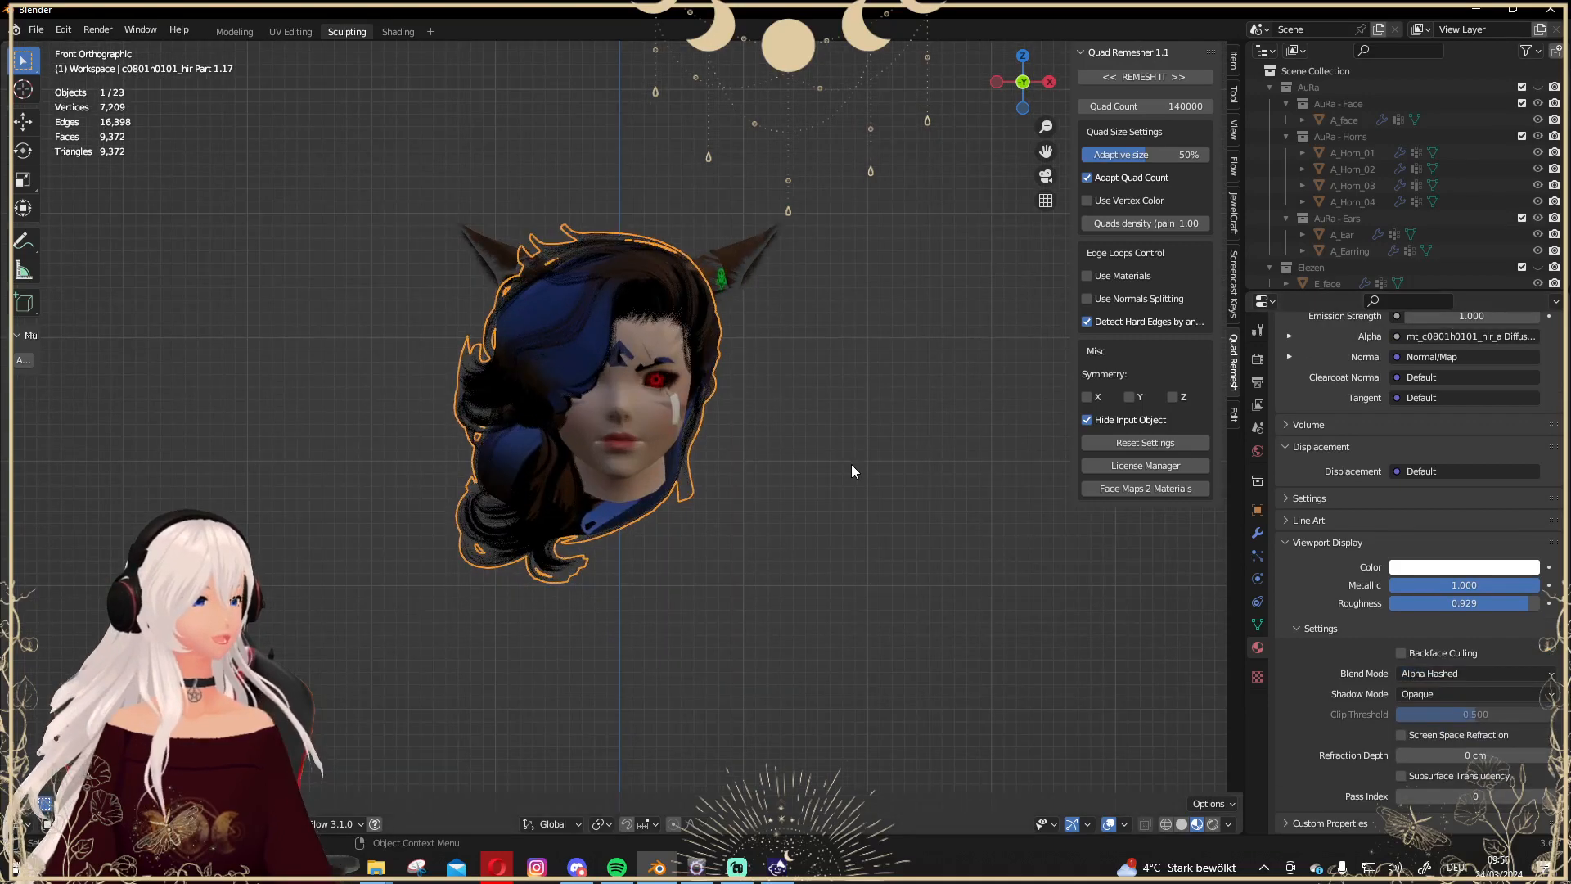
left_click(985, 456)
middle_click_drag(985, 456, 818, 466)
scroll(682, 376, "down", 4)
left_click(1022, 88)
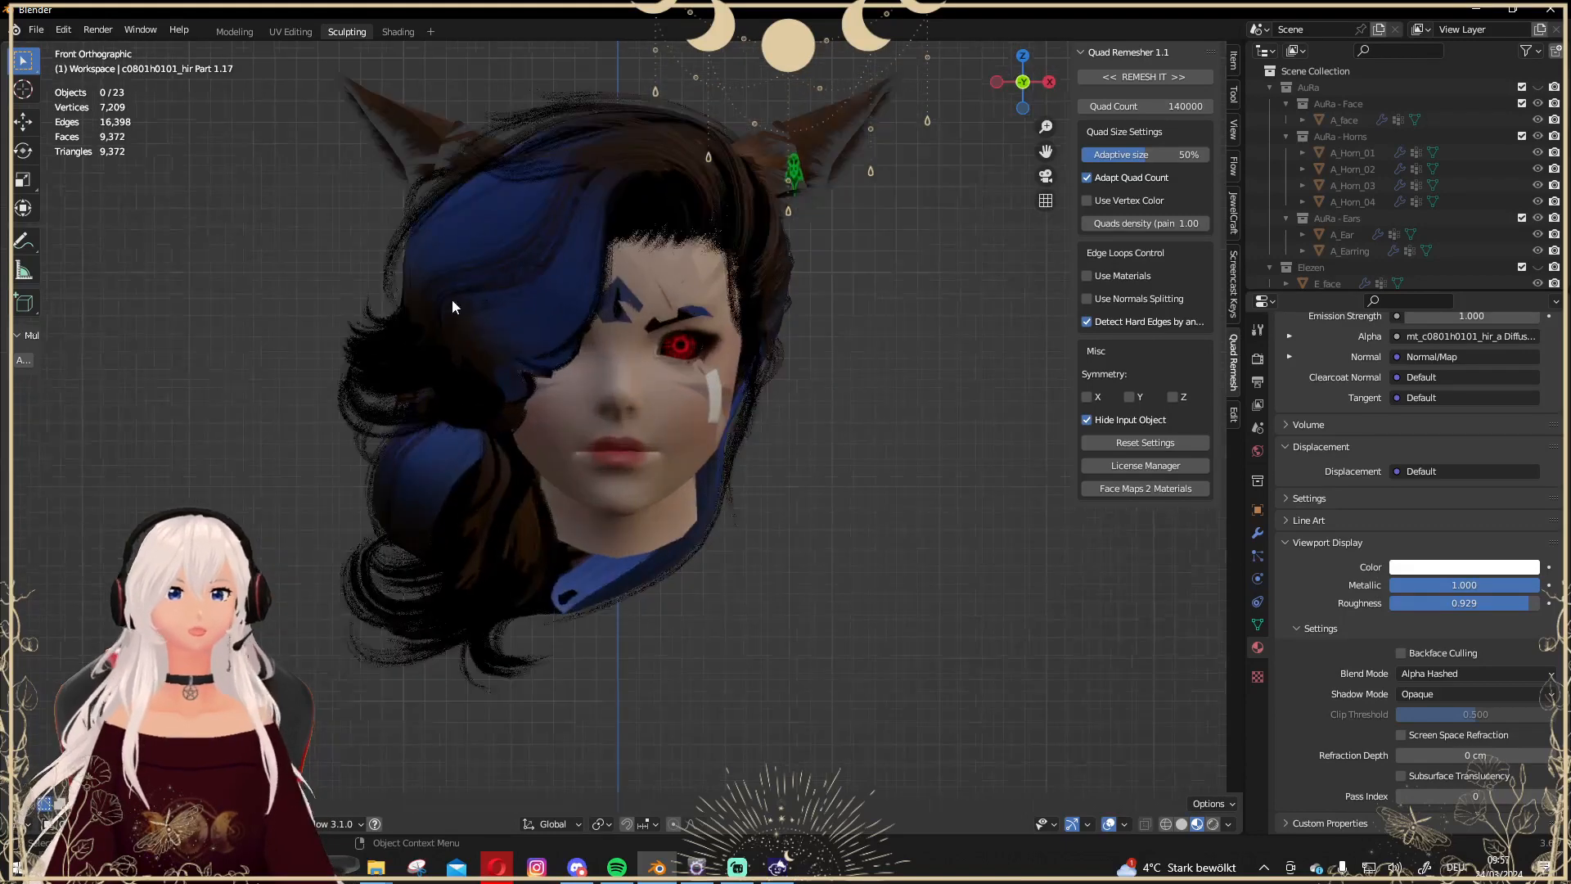
left_click(519, 308)
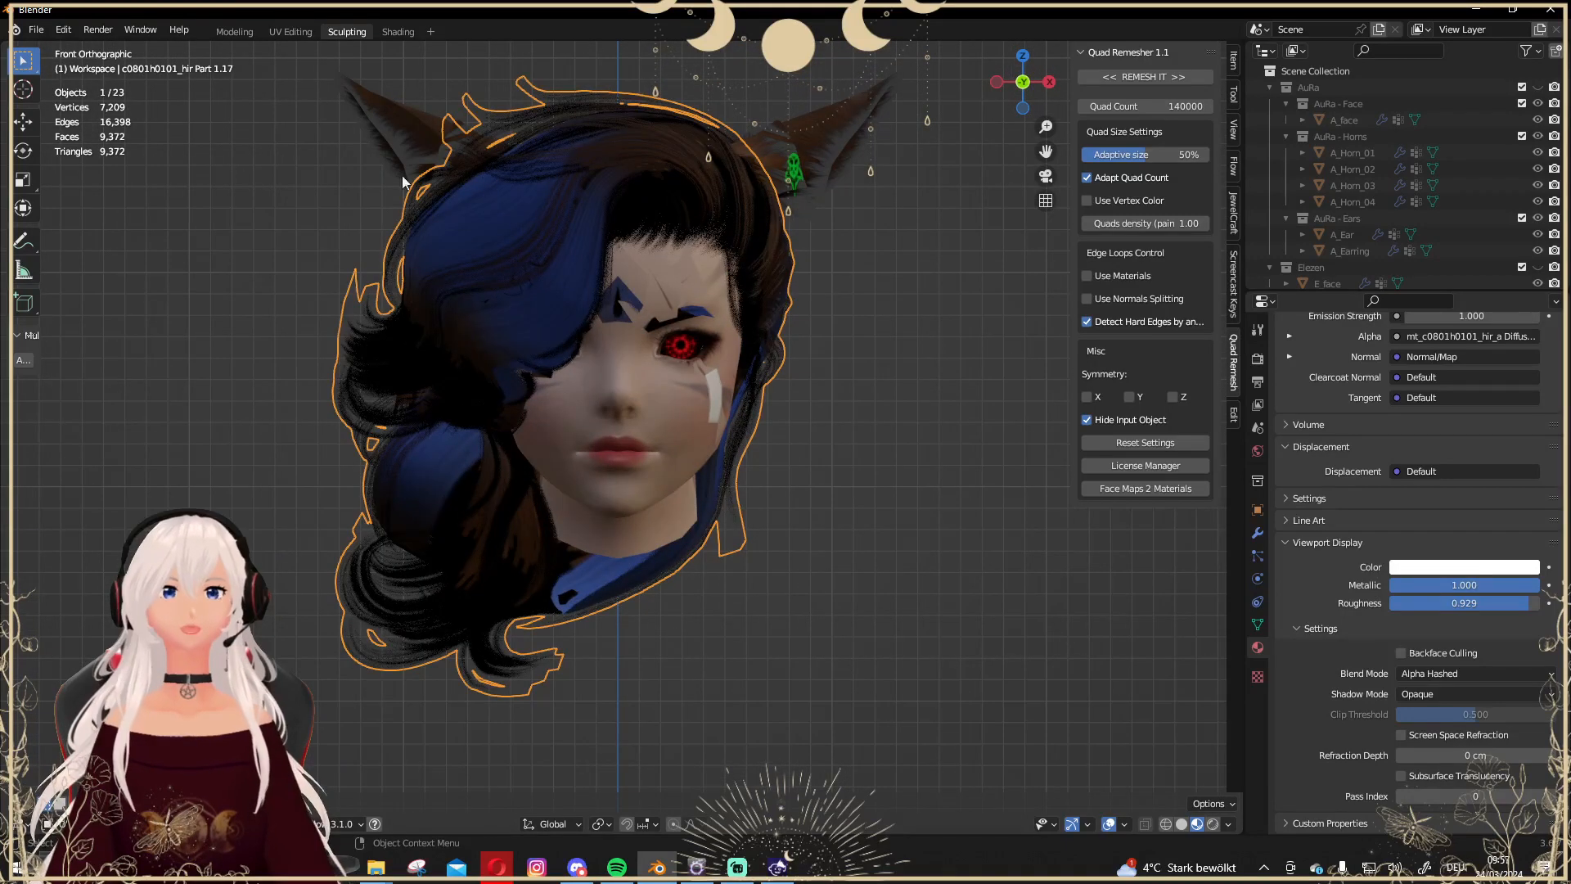
left_click(277, 30)
left_click(347, 31)
scroll(638, 368, "down", 2)
Adjust the bangs and side strands around the covered eye with short Elastic Deform strokes from below and in front.
middle_click_drag(637, 368, 729, 253)
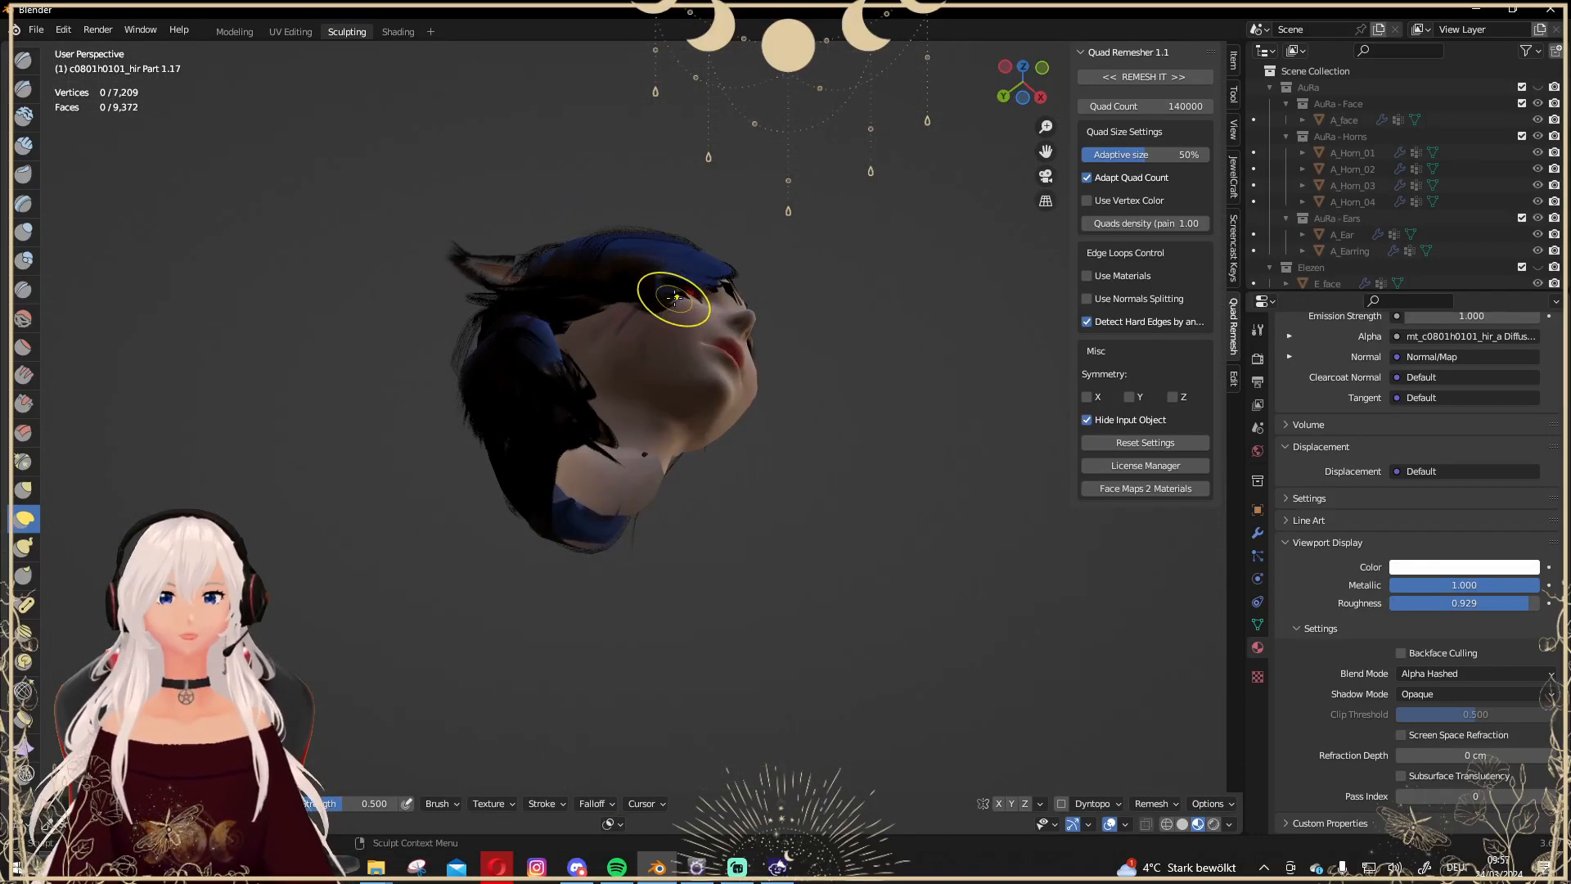
left_click_drag(673, 296, 681, 271)
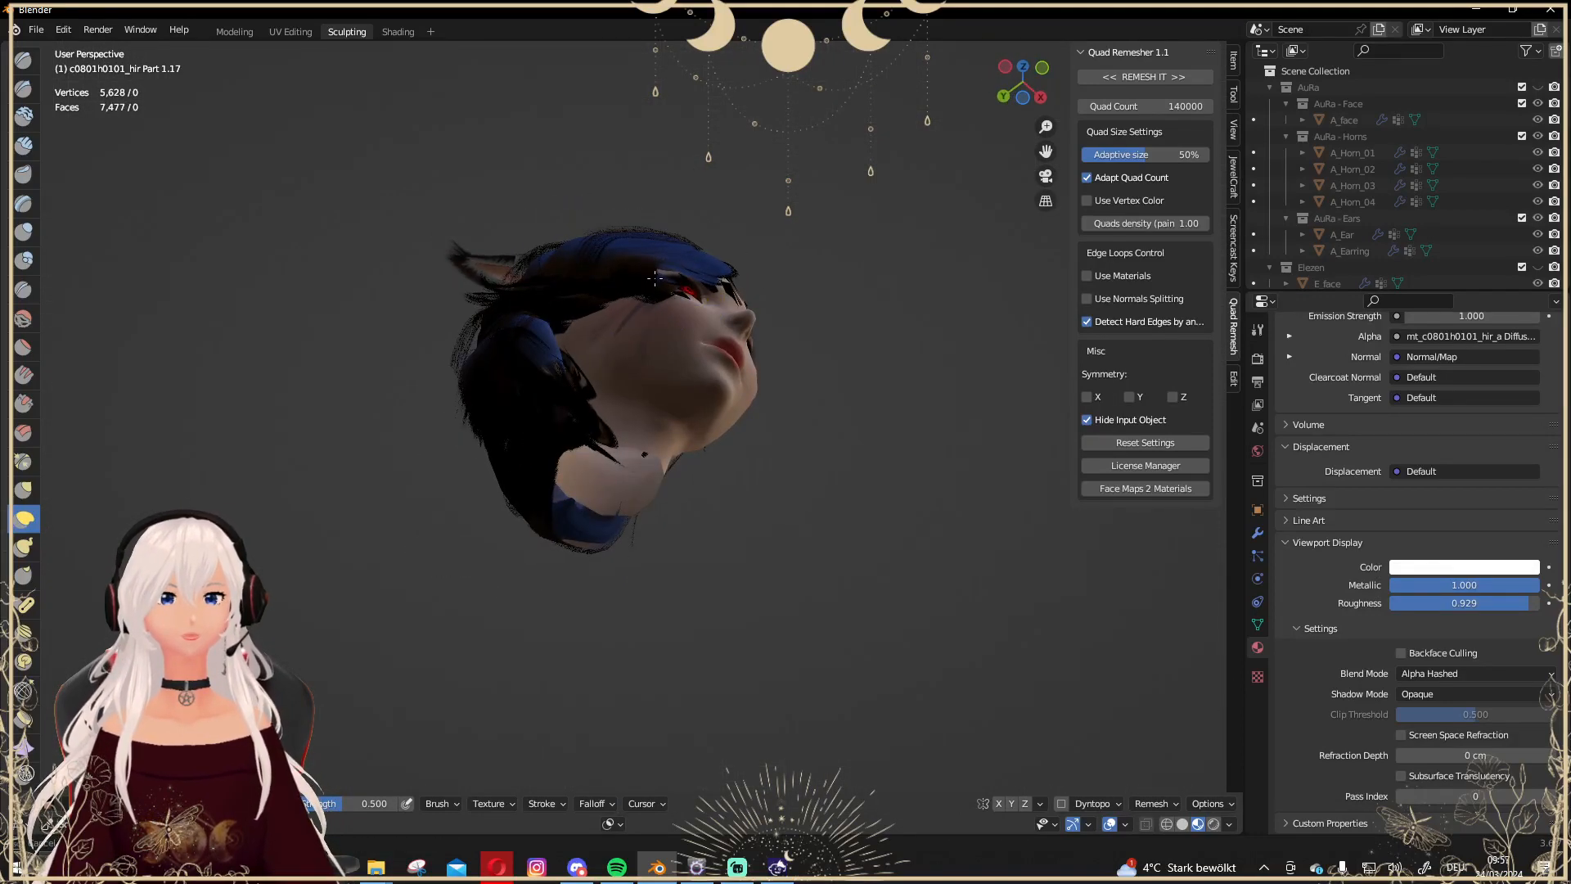
middle_click_drag(654, 301, 642, 438)
left_click_drag(582, 394, 602, 408)
left_click_drag(630, 350, 656, 335)
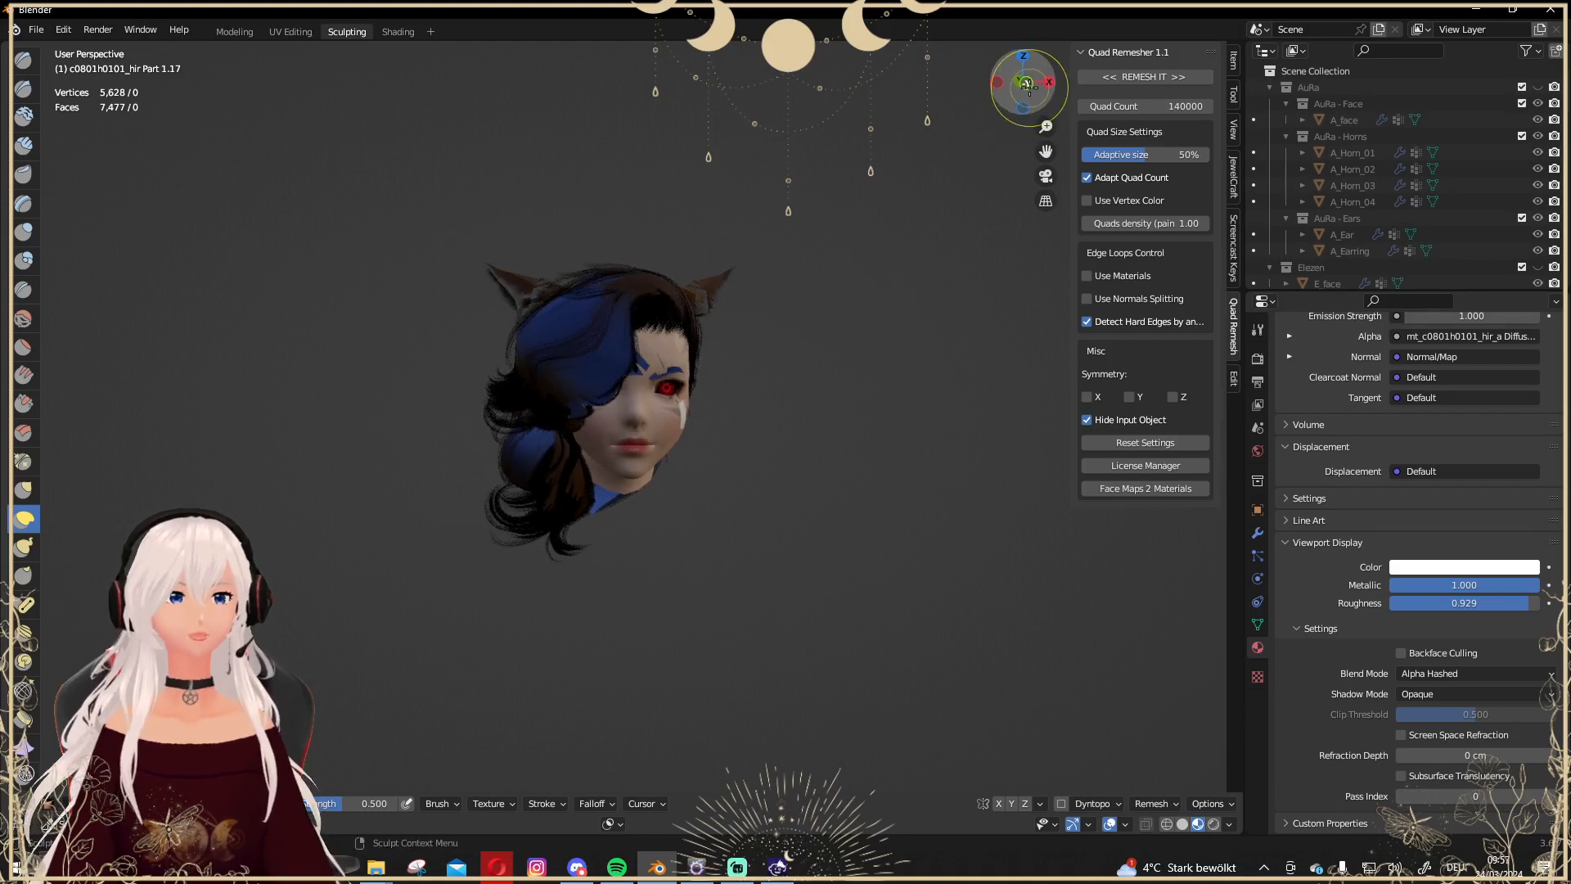
left_click(1026, 82)
scroll(602, 444, "up", 3)
left_click_drag(491, 378, 508, 375)
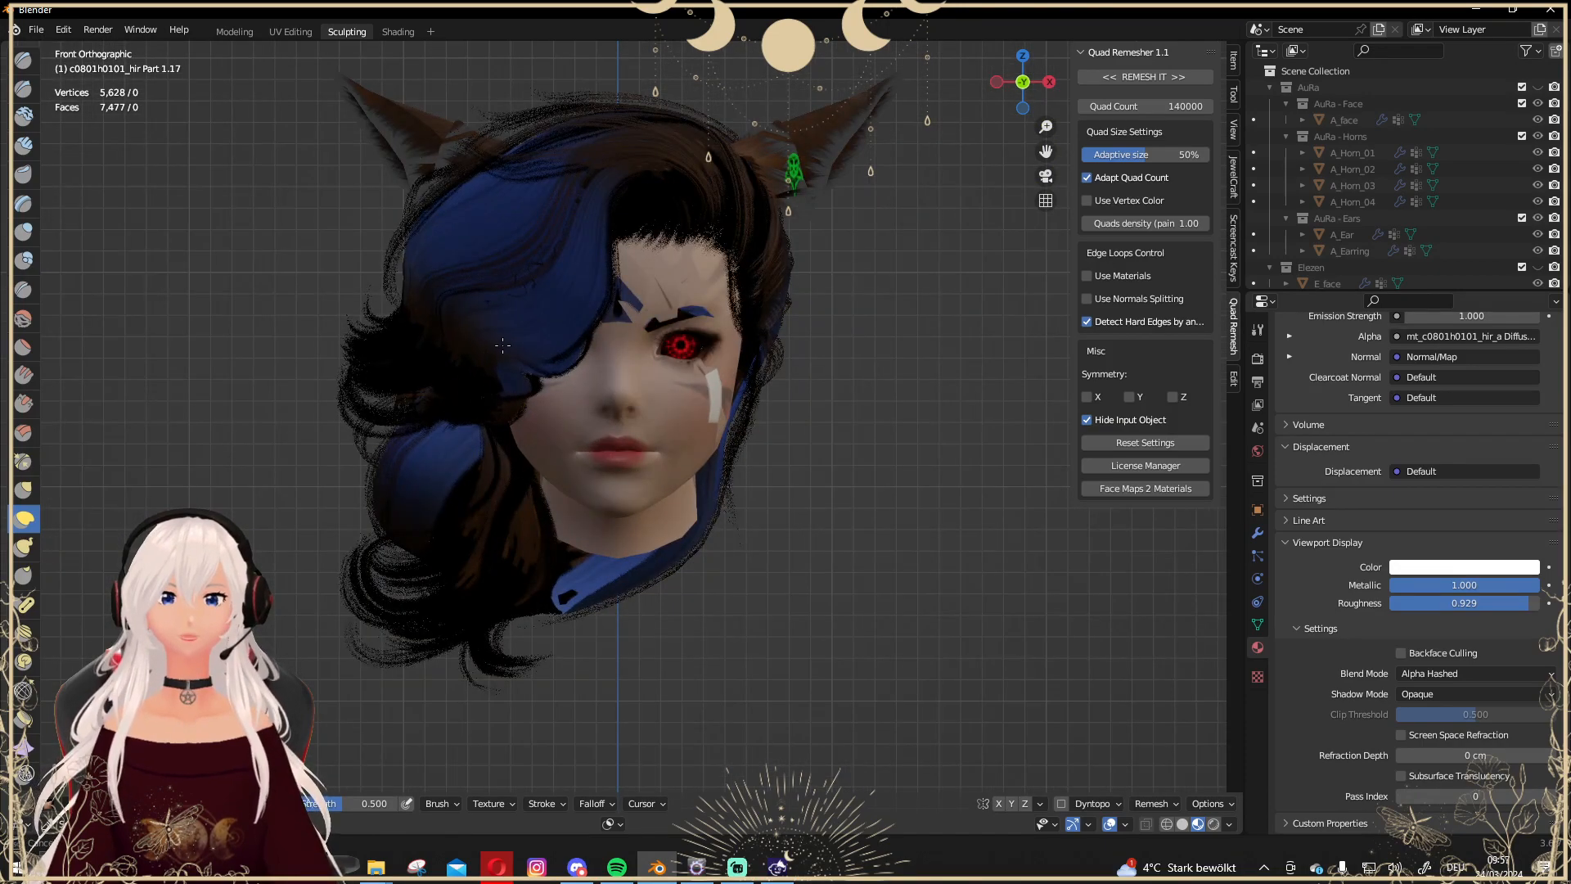
Return the viewport to Solid shading and inspect the sculpted hair around the head.
scroll(818, 460, "down", 2)
middle_click_drag(819, 460, 1068, 803)
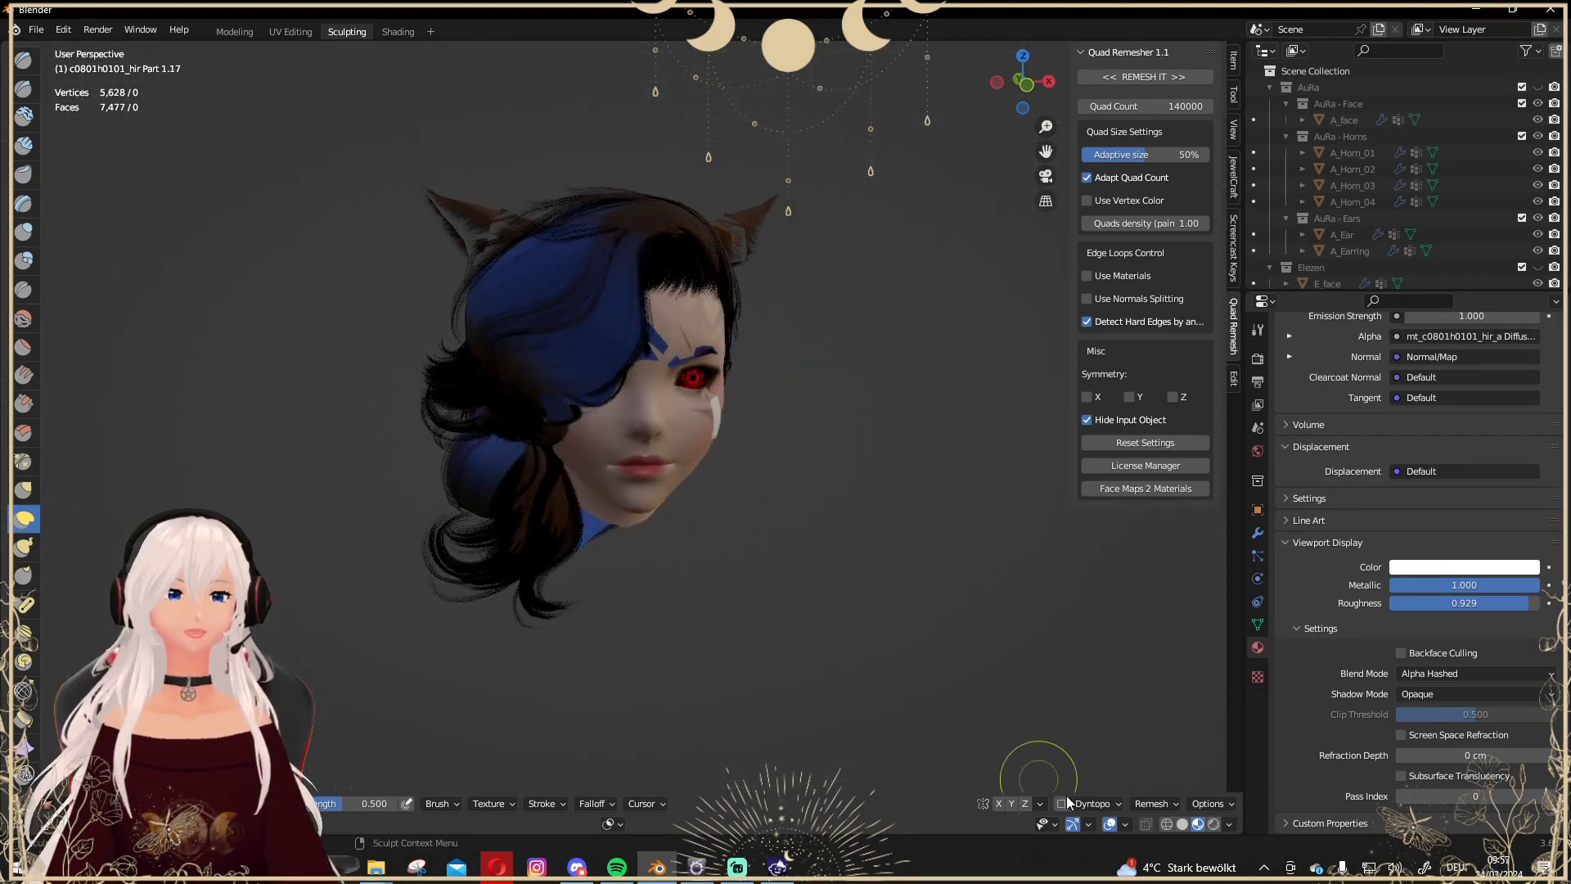
left_click(1183, 825)
scroll(847, 502, "down", 3)
mouse_move(847, 502)
middle_mouse_down()
mouse_move(621, 360)
mouse_move(438, 322)
middle_mouse_up()
scroll(779, 425, "up", 3)
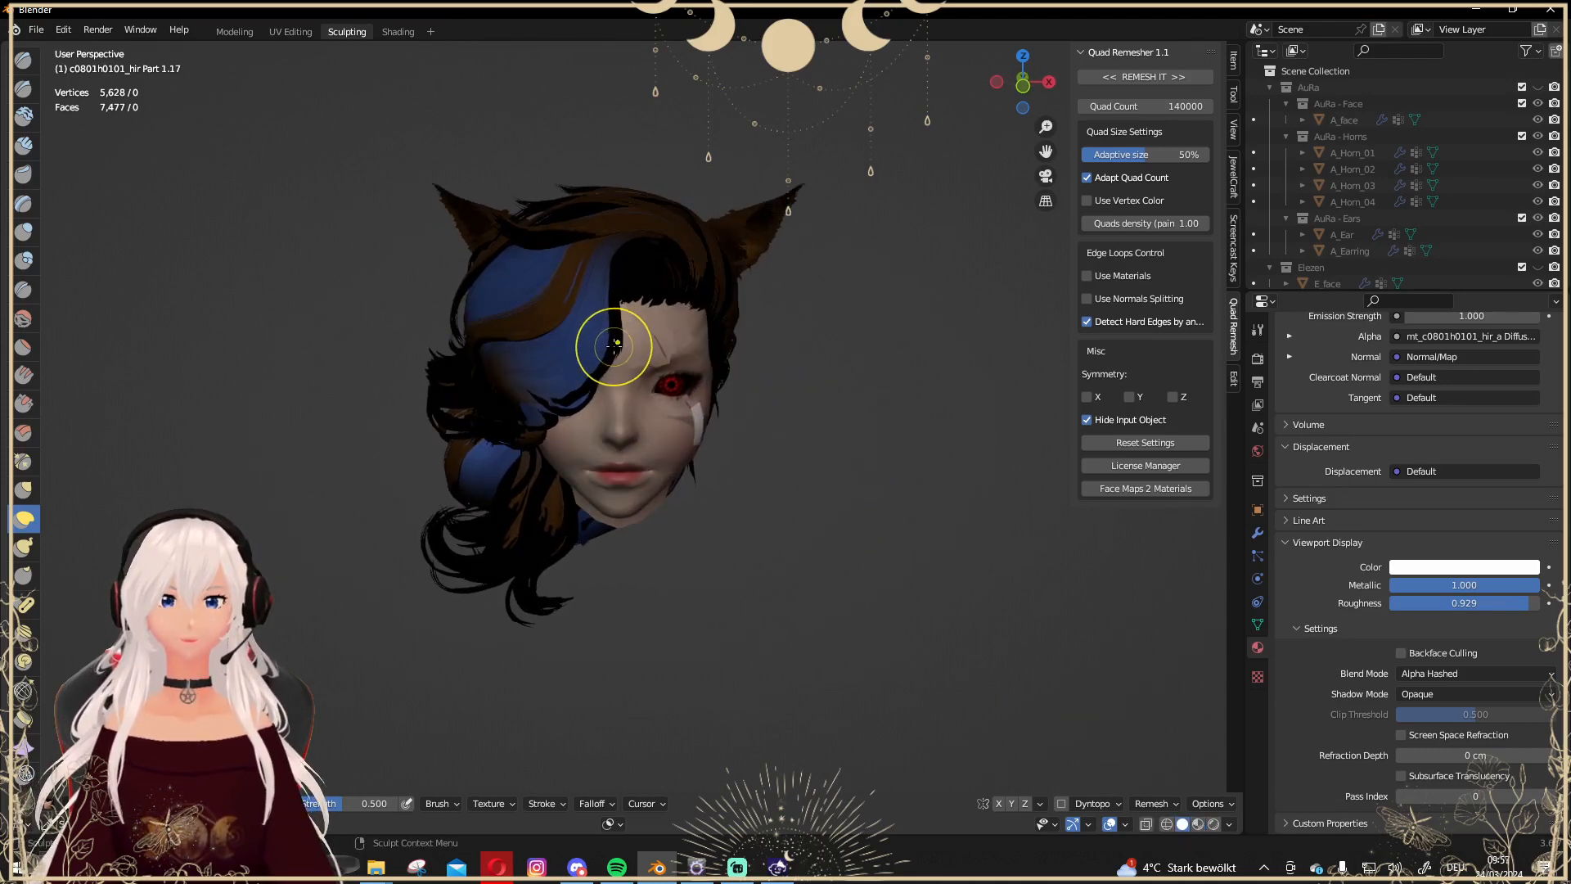
scroll(606, 343, "down", 3)
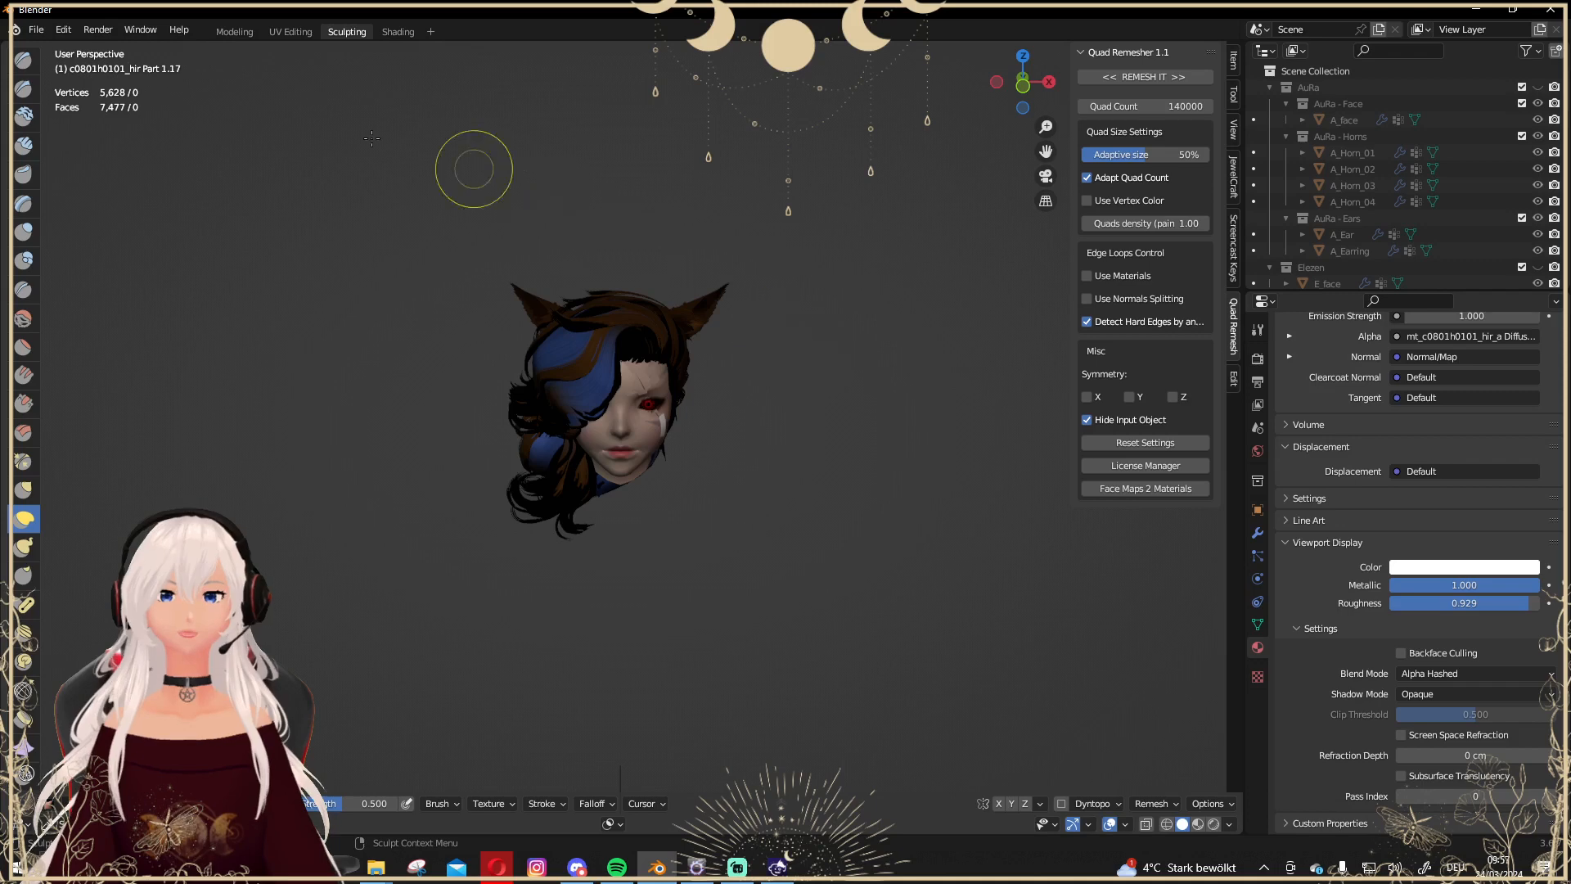
Open the Modeling workspace in Object Mode and view the hair at an angle.
left_click(234, 32)
key("Tab")
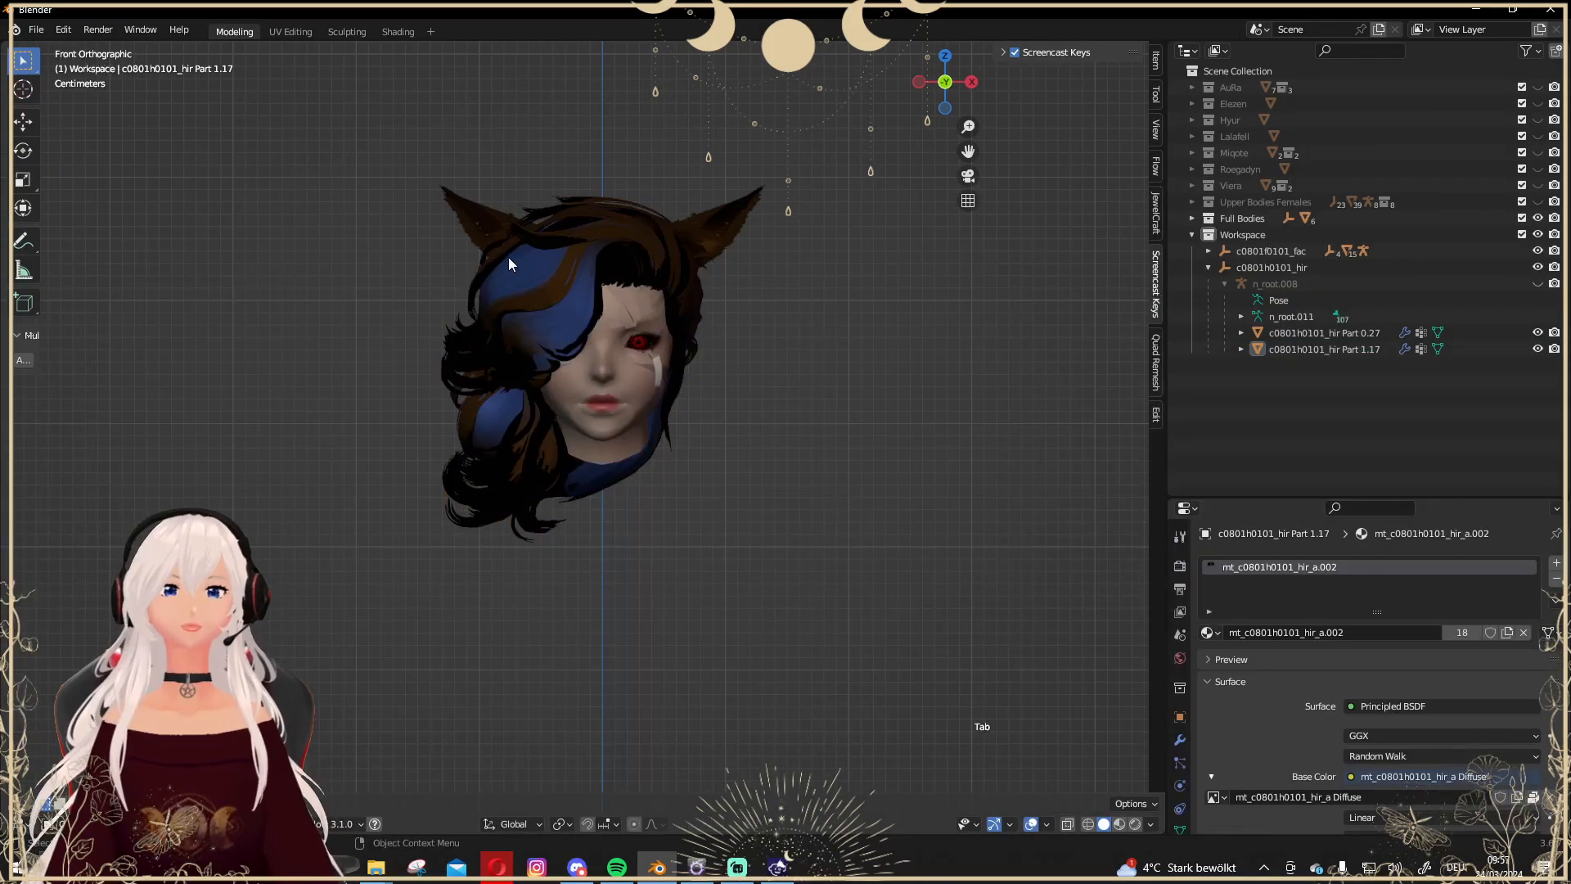
middle_click_drag(643, 412, 835, 368)
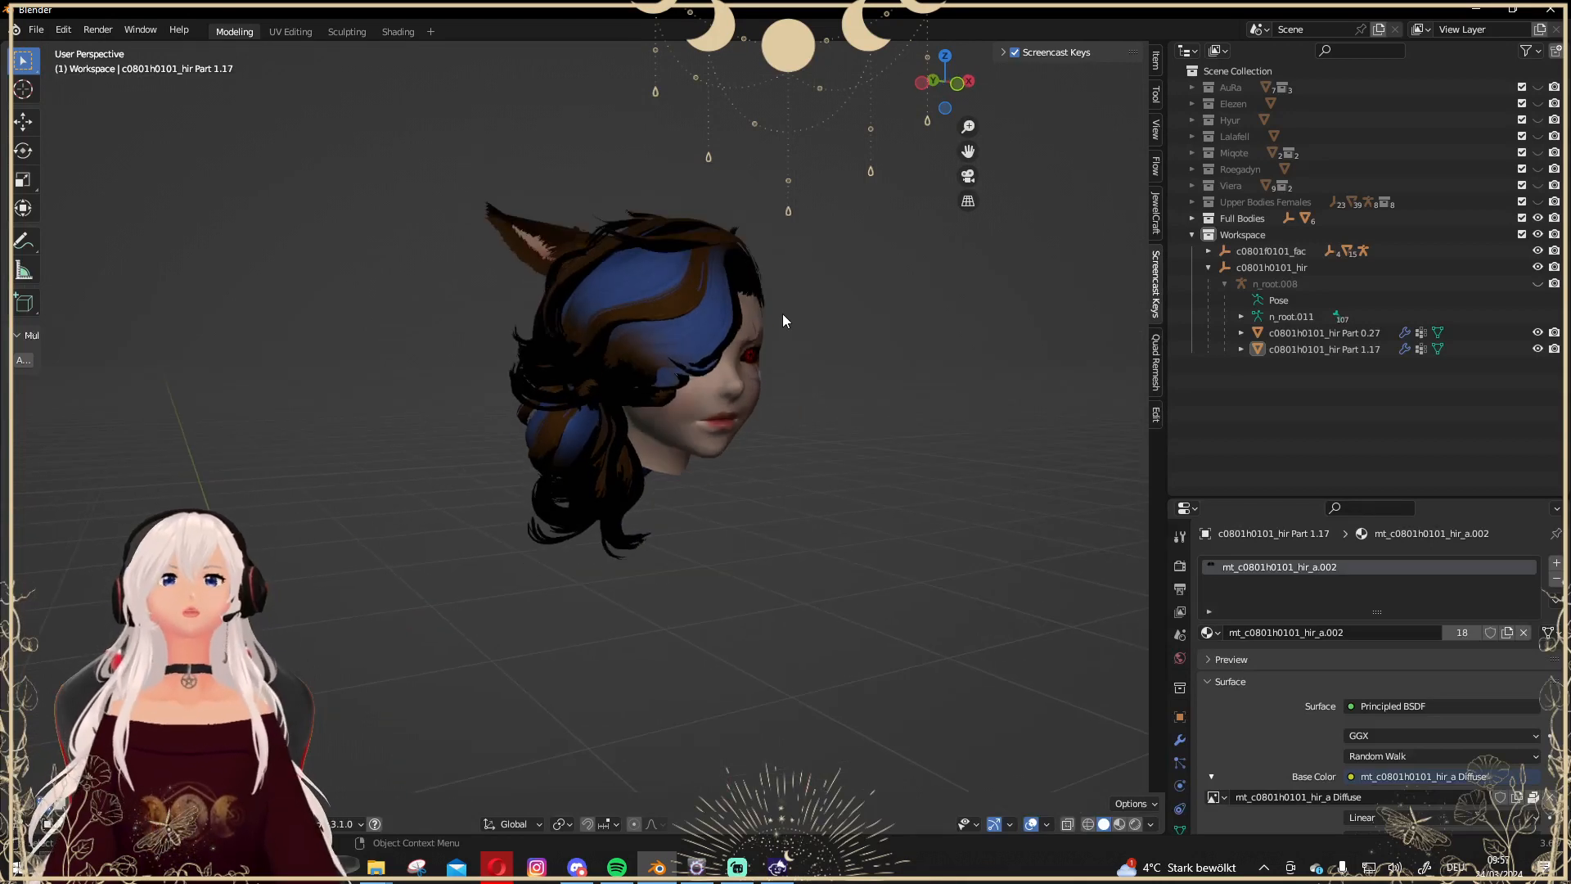
middle_click_drag(783, 315, 674, 312)
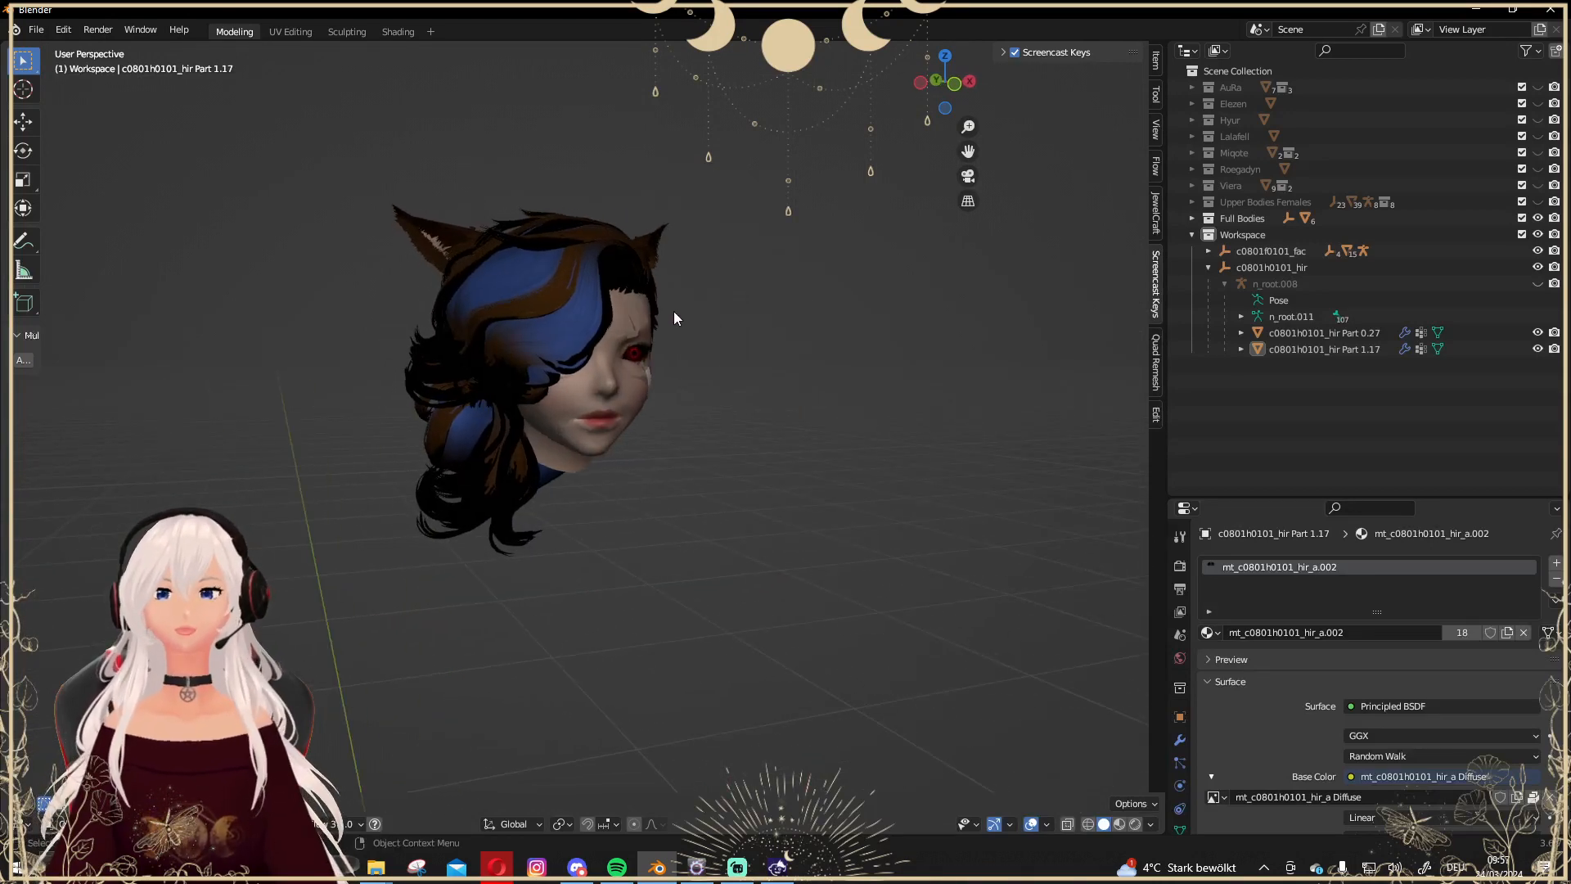
Select the hair mesh c0801h0101_hir Part 1.17, enlarge the properties area and display the mesh's vertex groups.
left_click(508, 305)
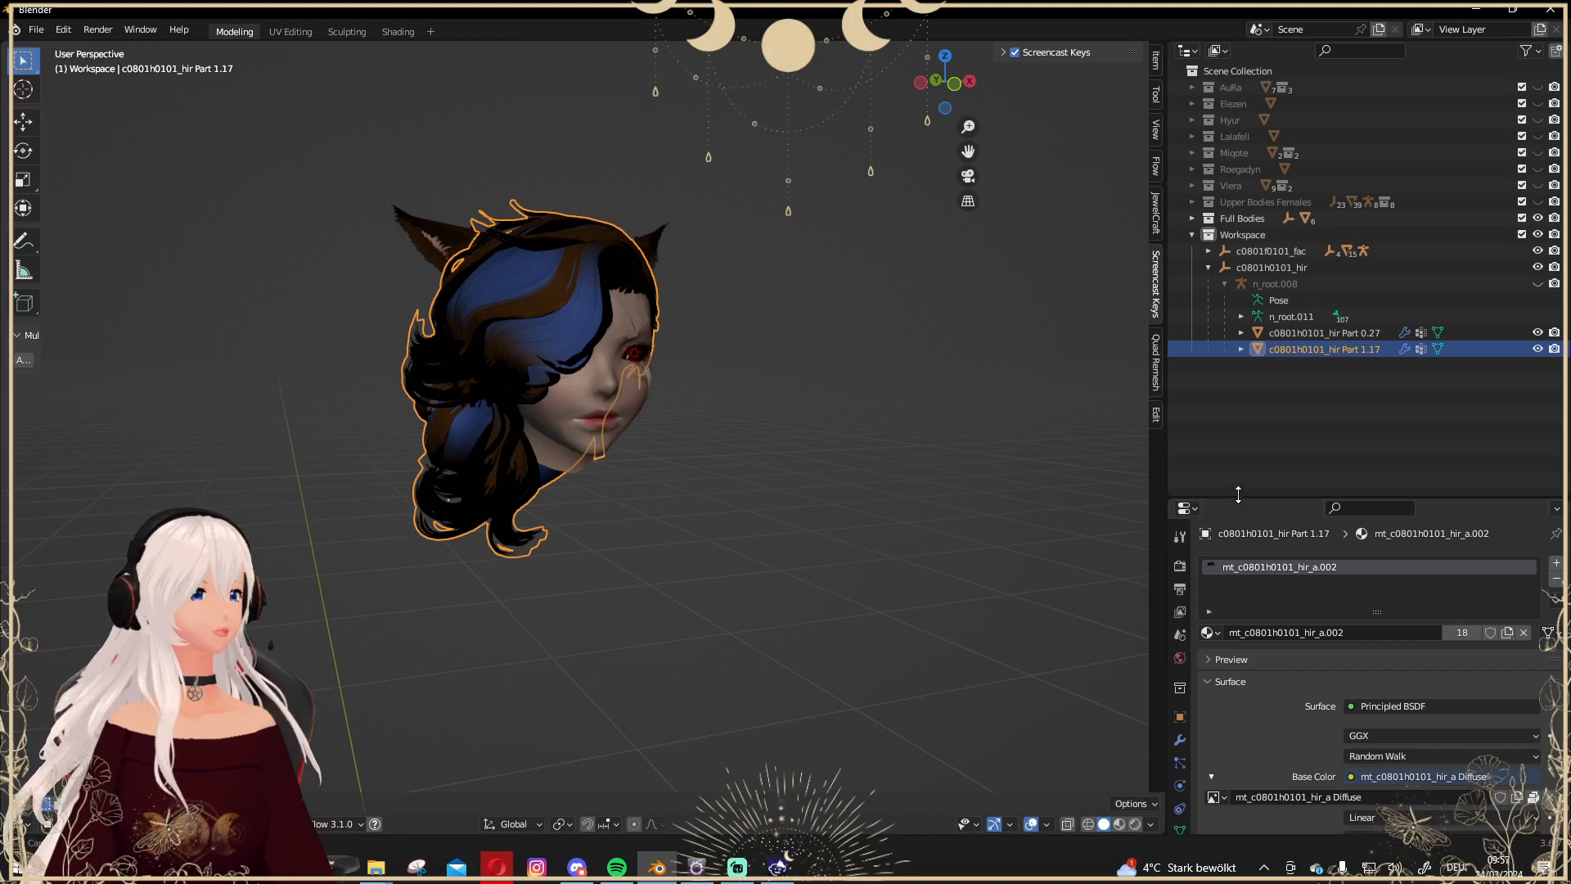
left_click_drag(1238, 494, 1249, 394)
left_click(1180, 726)
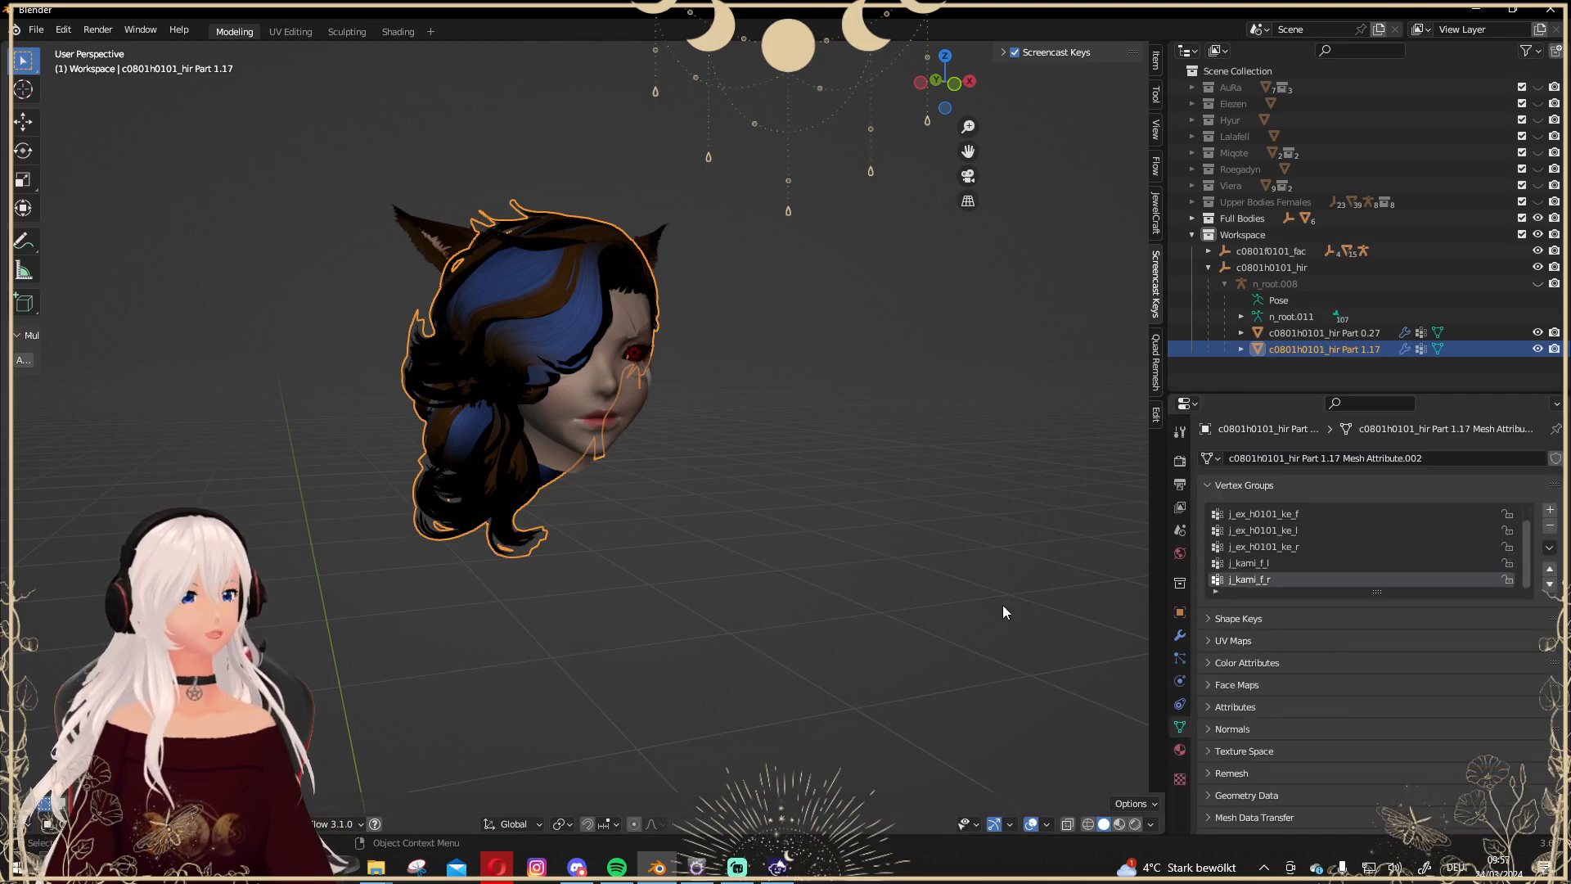
Deselect the hair mesh and inspect its fit around the face from close up and at an angle.
scroll(1327, 545, "up", 1)
scroll(755, 556, "up", 5)
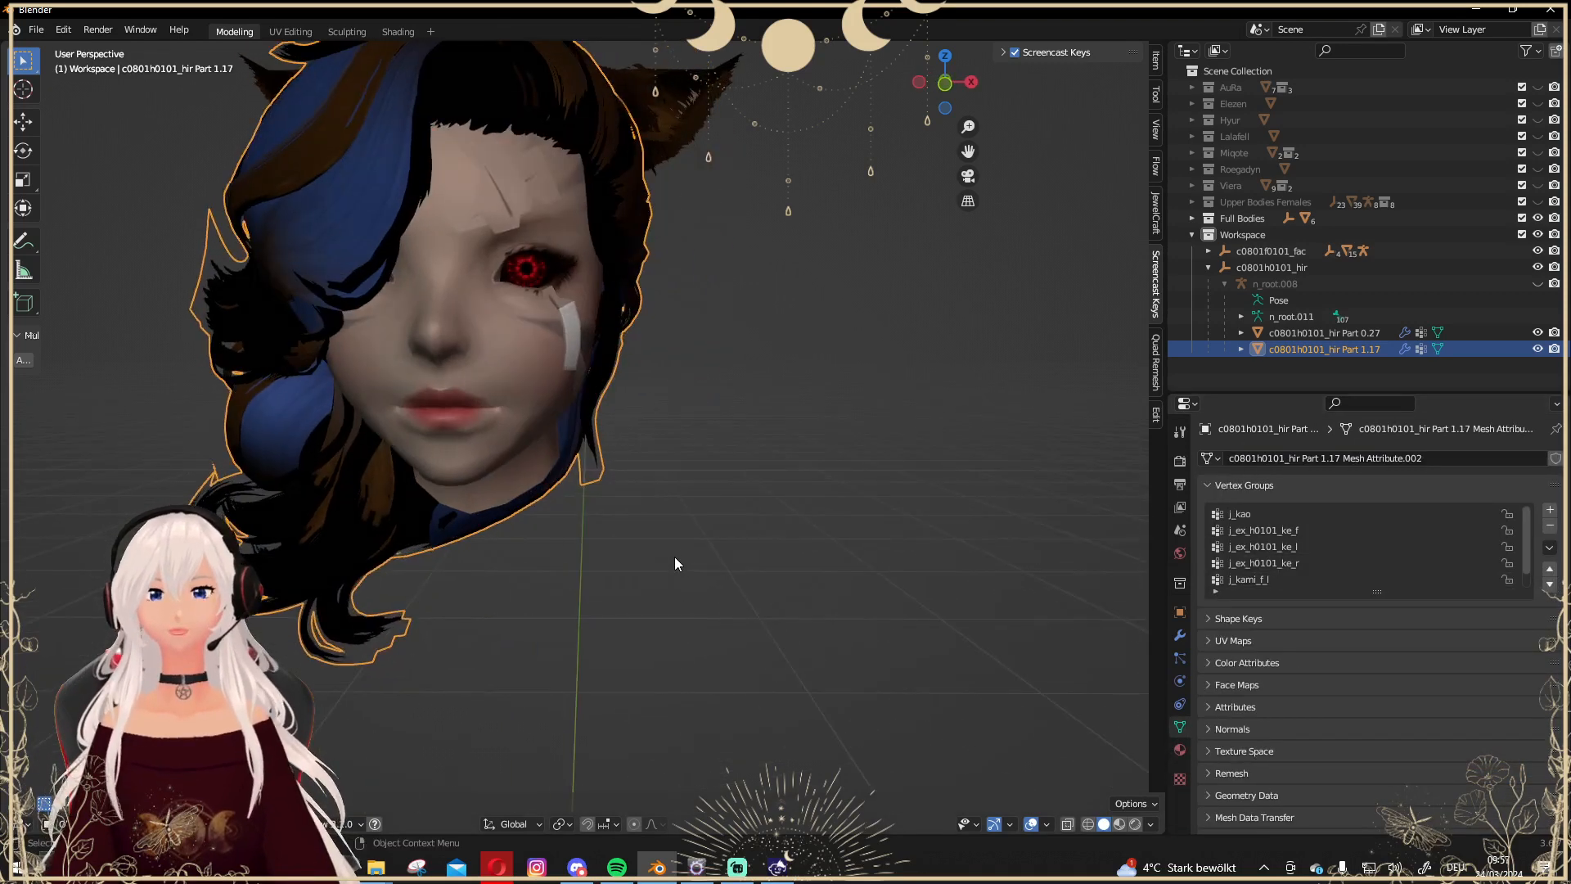
scroll(676, 561, "down", 3)
middle_click_drag(707, 557, 745, 543)
key("alt+a")
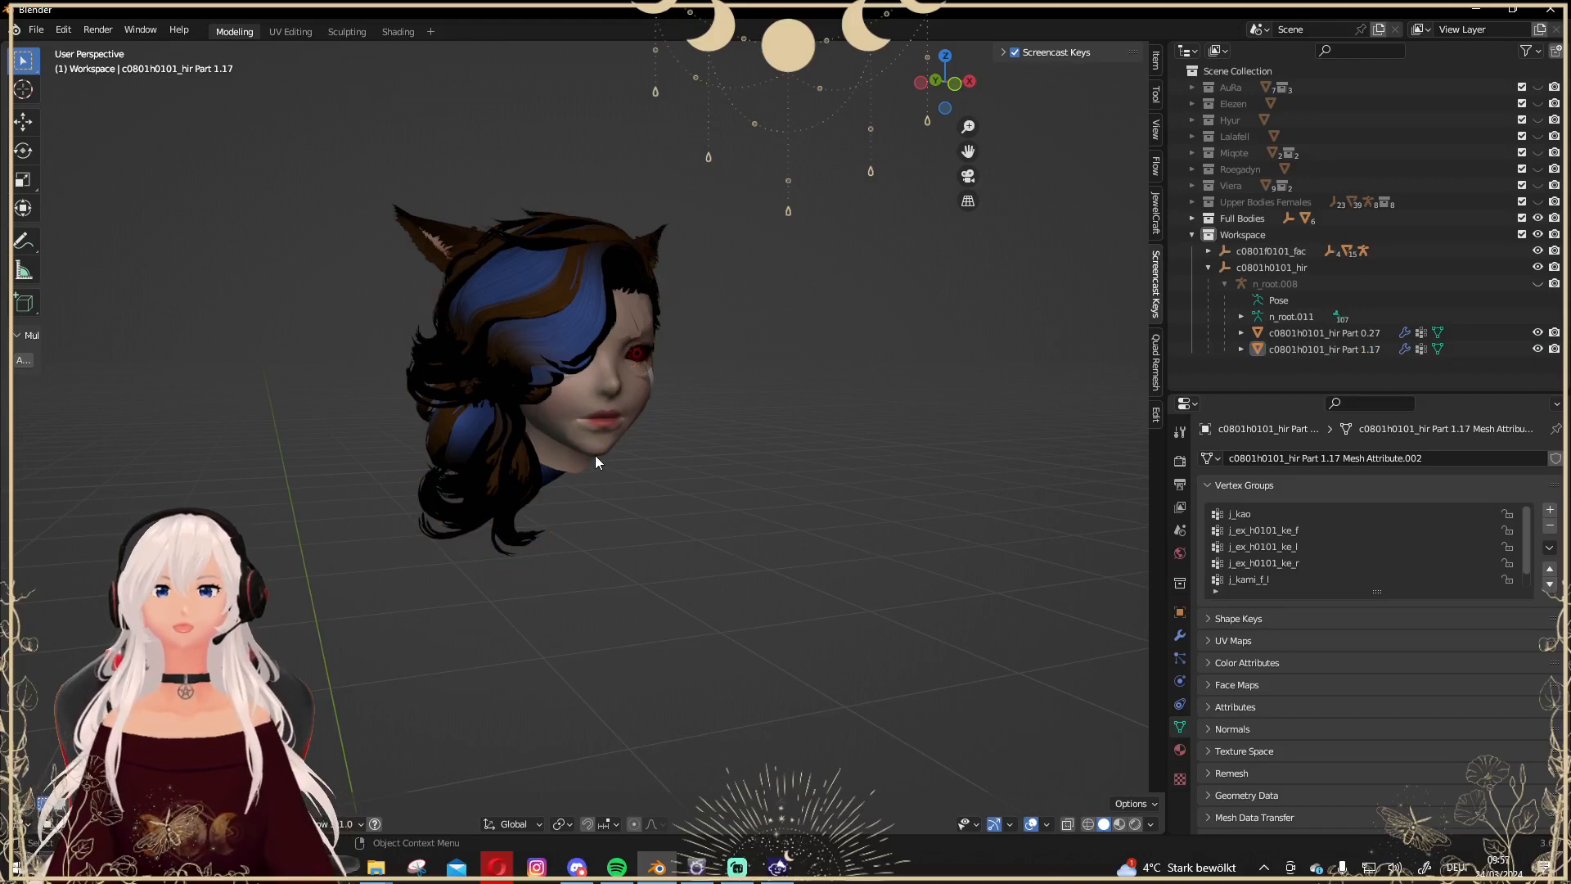
middle_click_drag(596, 455, 430, 520)
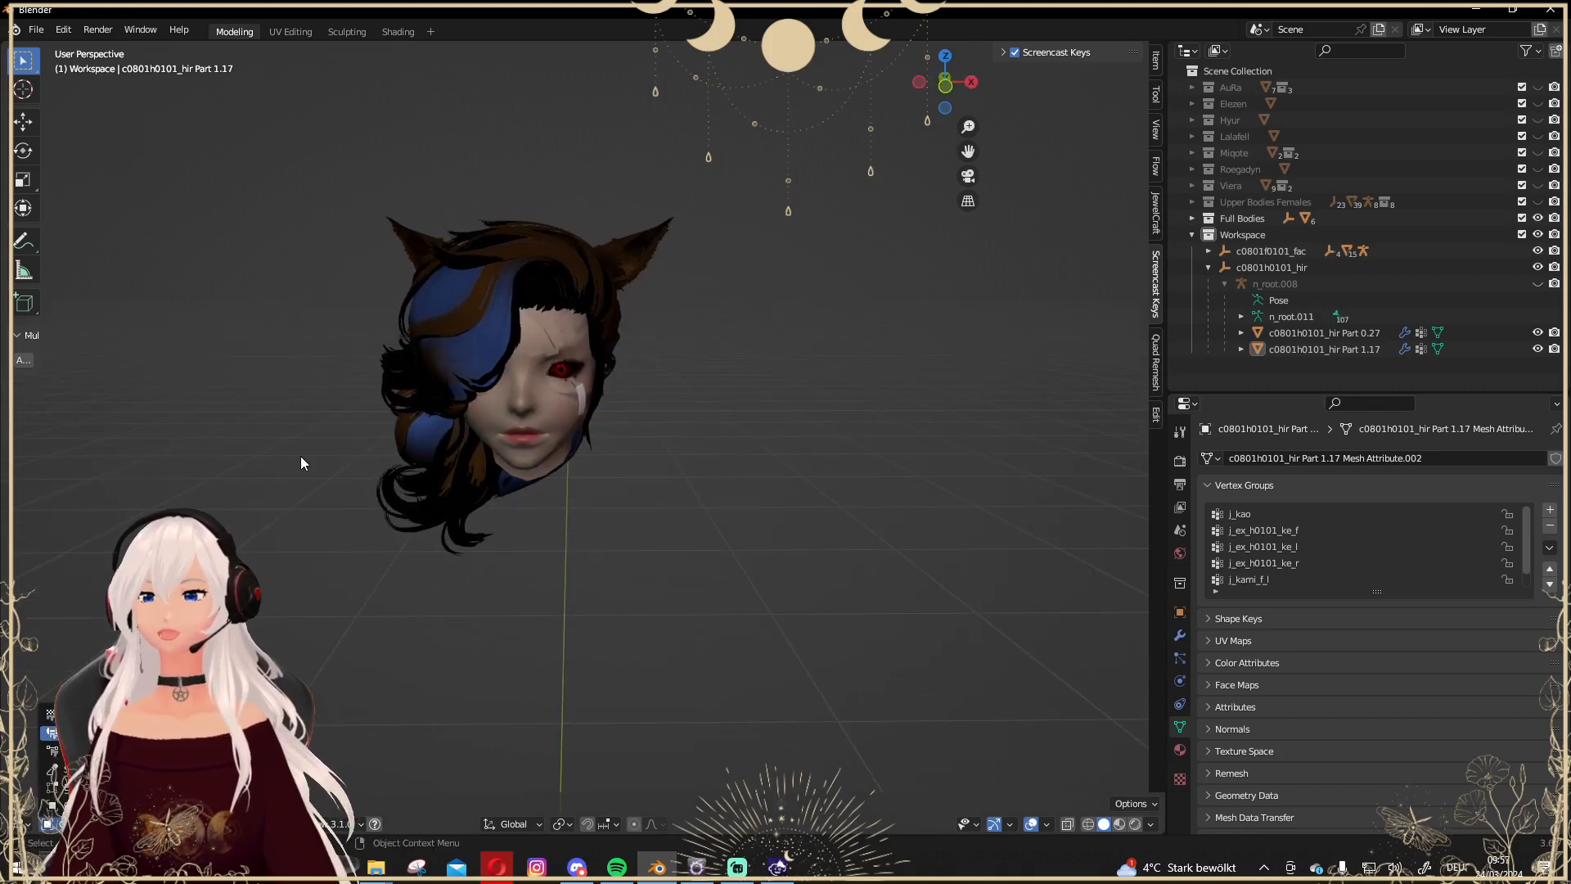
Switch the hair mesh to Weight Paint mode and inspect the j_kami_f_r weights around the head.
key("ctrl+Tab")
middle_click_drag(477, 341, 553, 313)
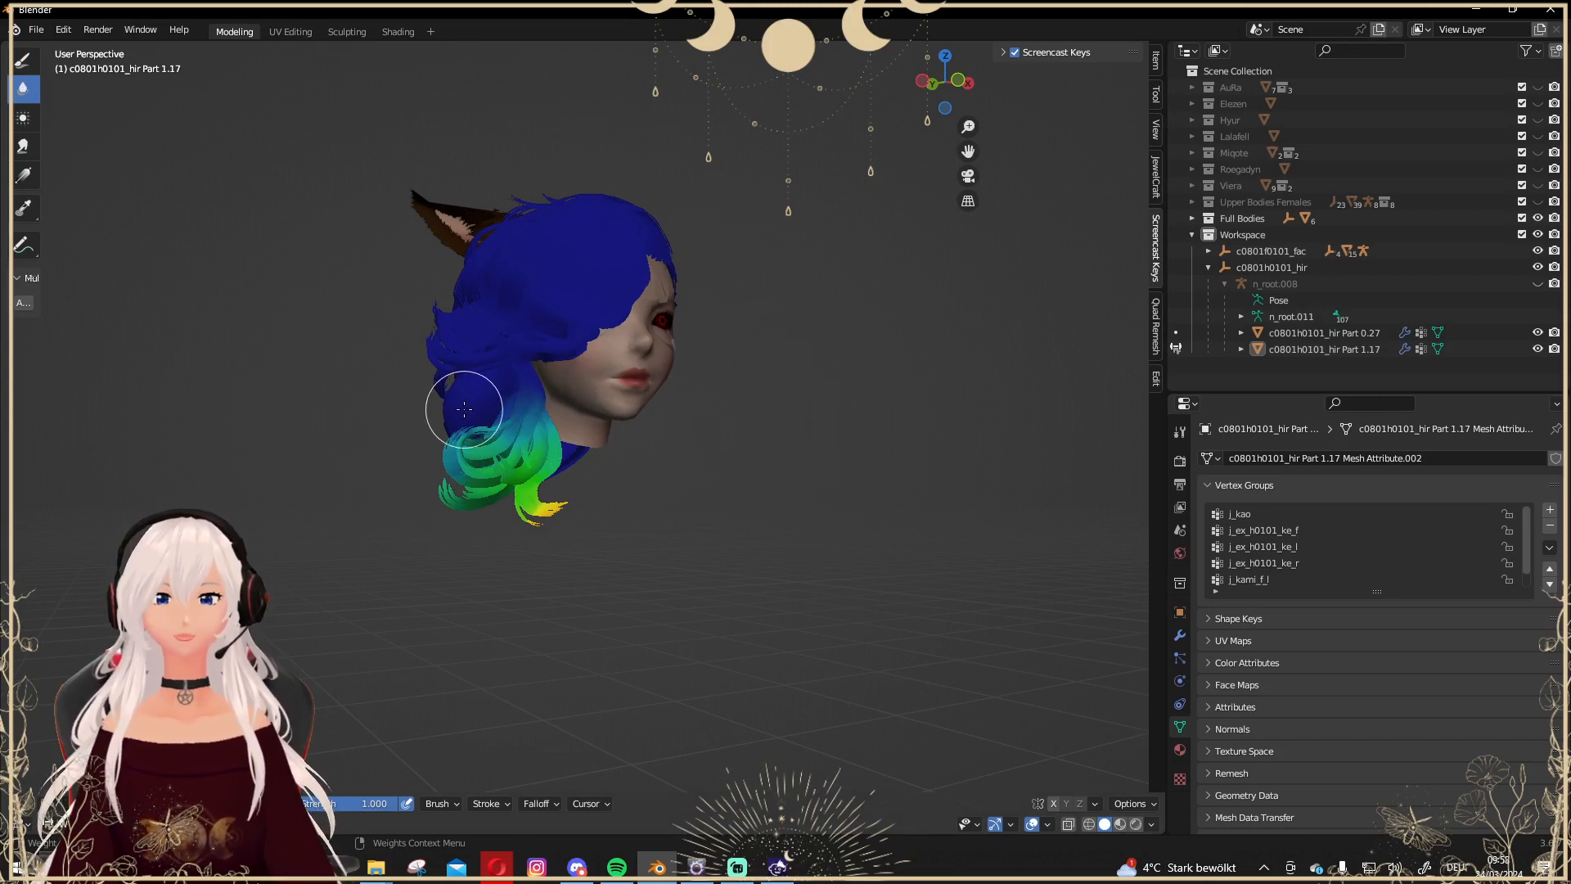
middle_click_drag(474, 409, 838, 396)
mouse_move(631, 434)
left_mouse_down()
mouse_move(720, 479)
mouse_move(658, 465)
mouse_move(736, 515)
mouse_move(694, 449)
left_mouse_up()
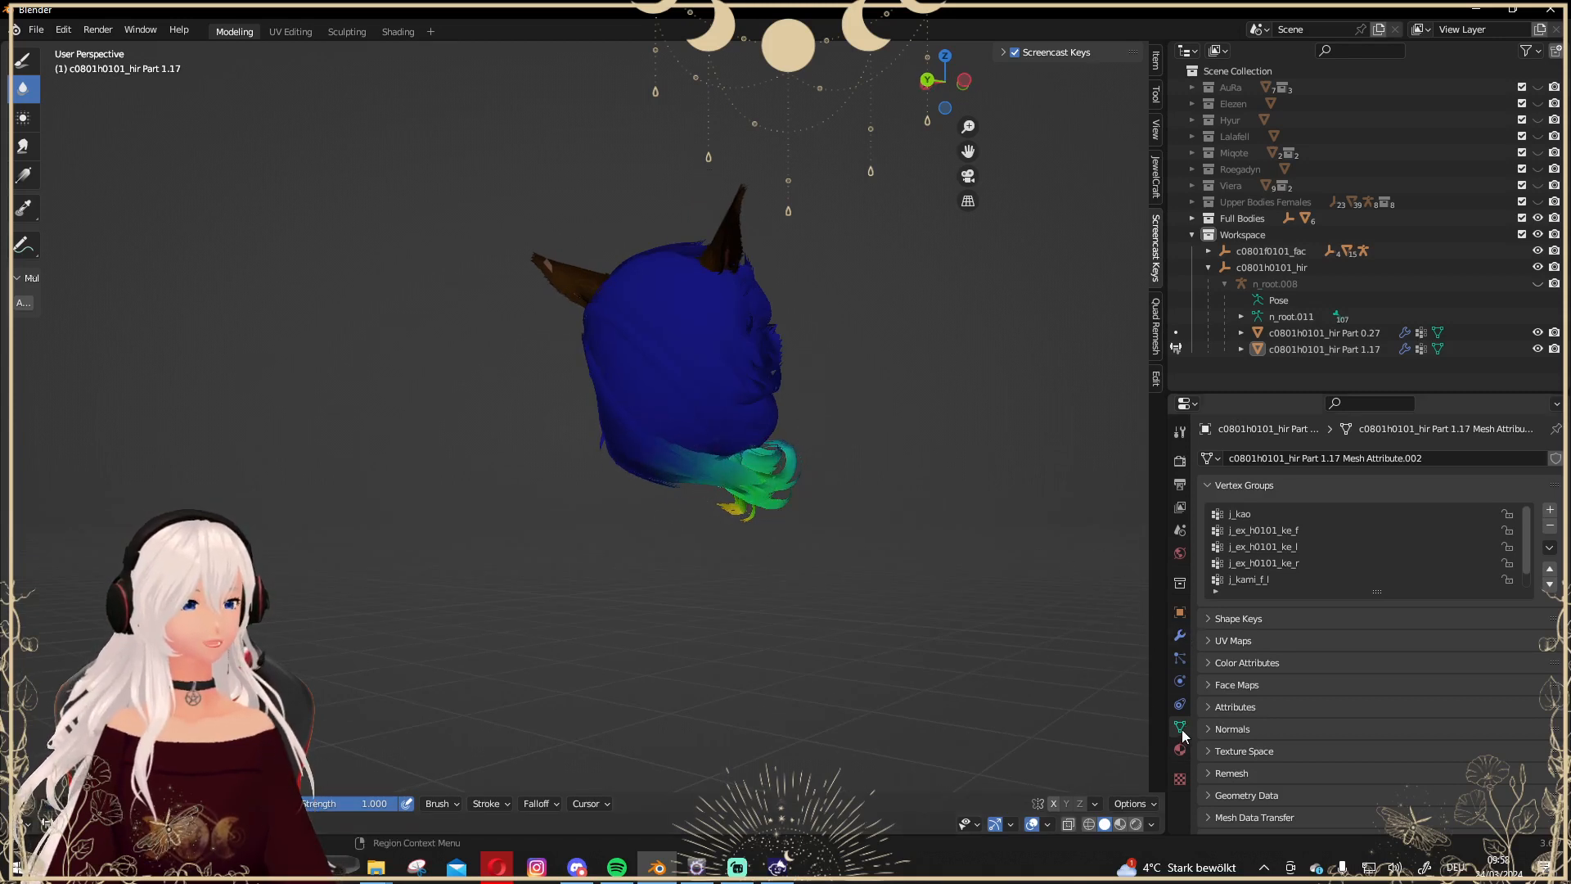
Display the j_kao vertex group's weights and examine them from the back and both sides of the head.
left_click(1262, 513)
middle_click_drag(821, 329, 737, 334)
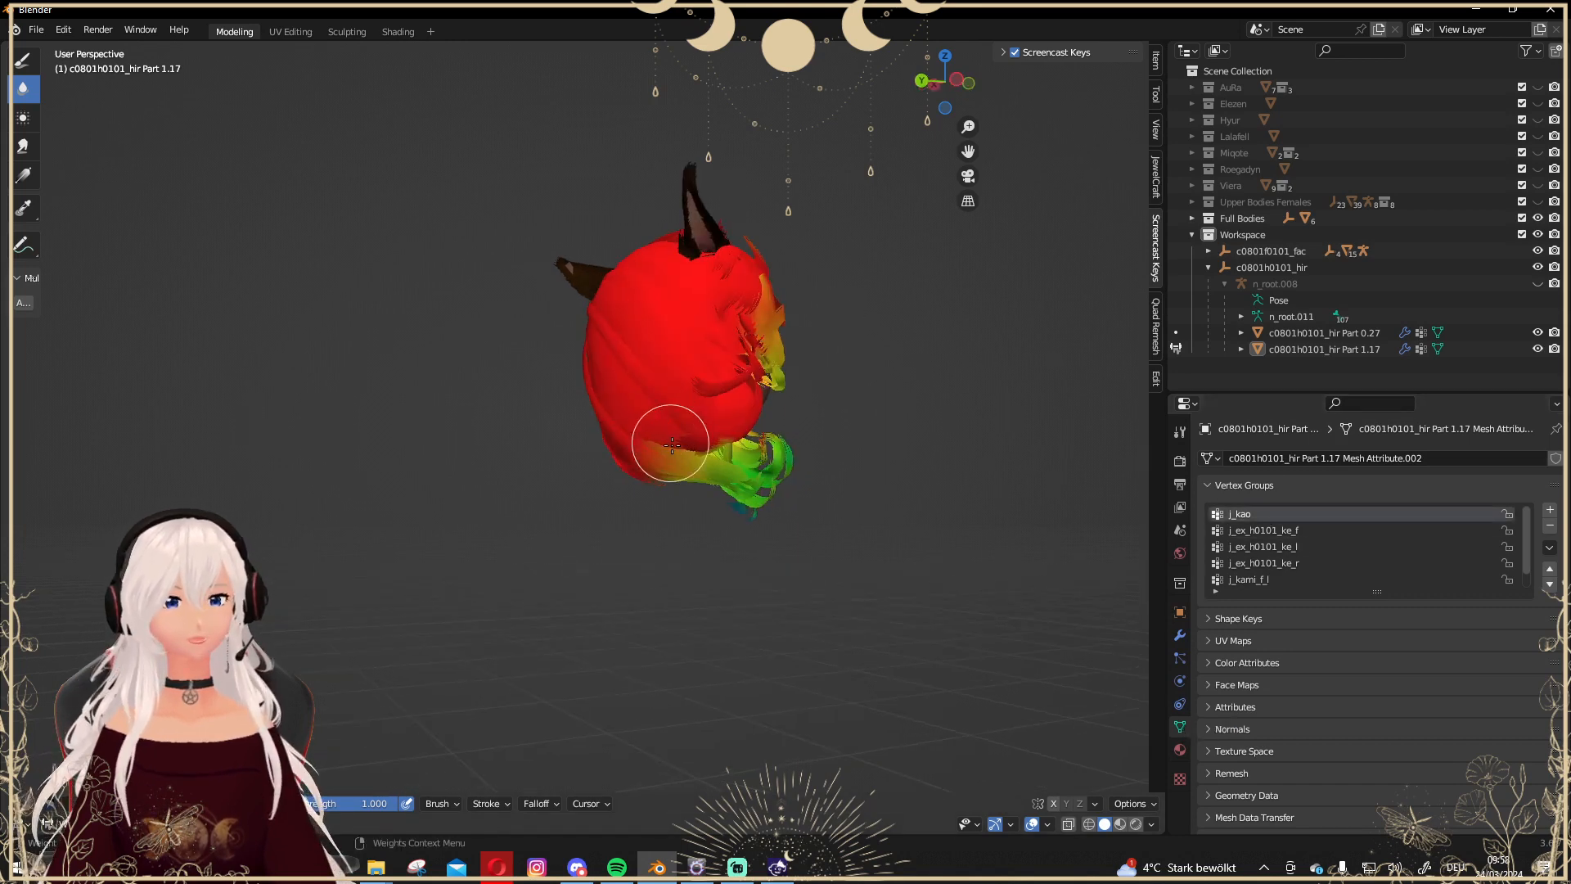
middle_click_drag(747, 473, 550, 436)
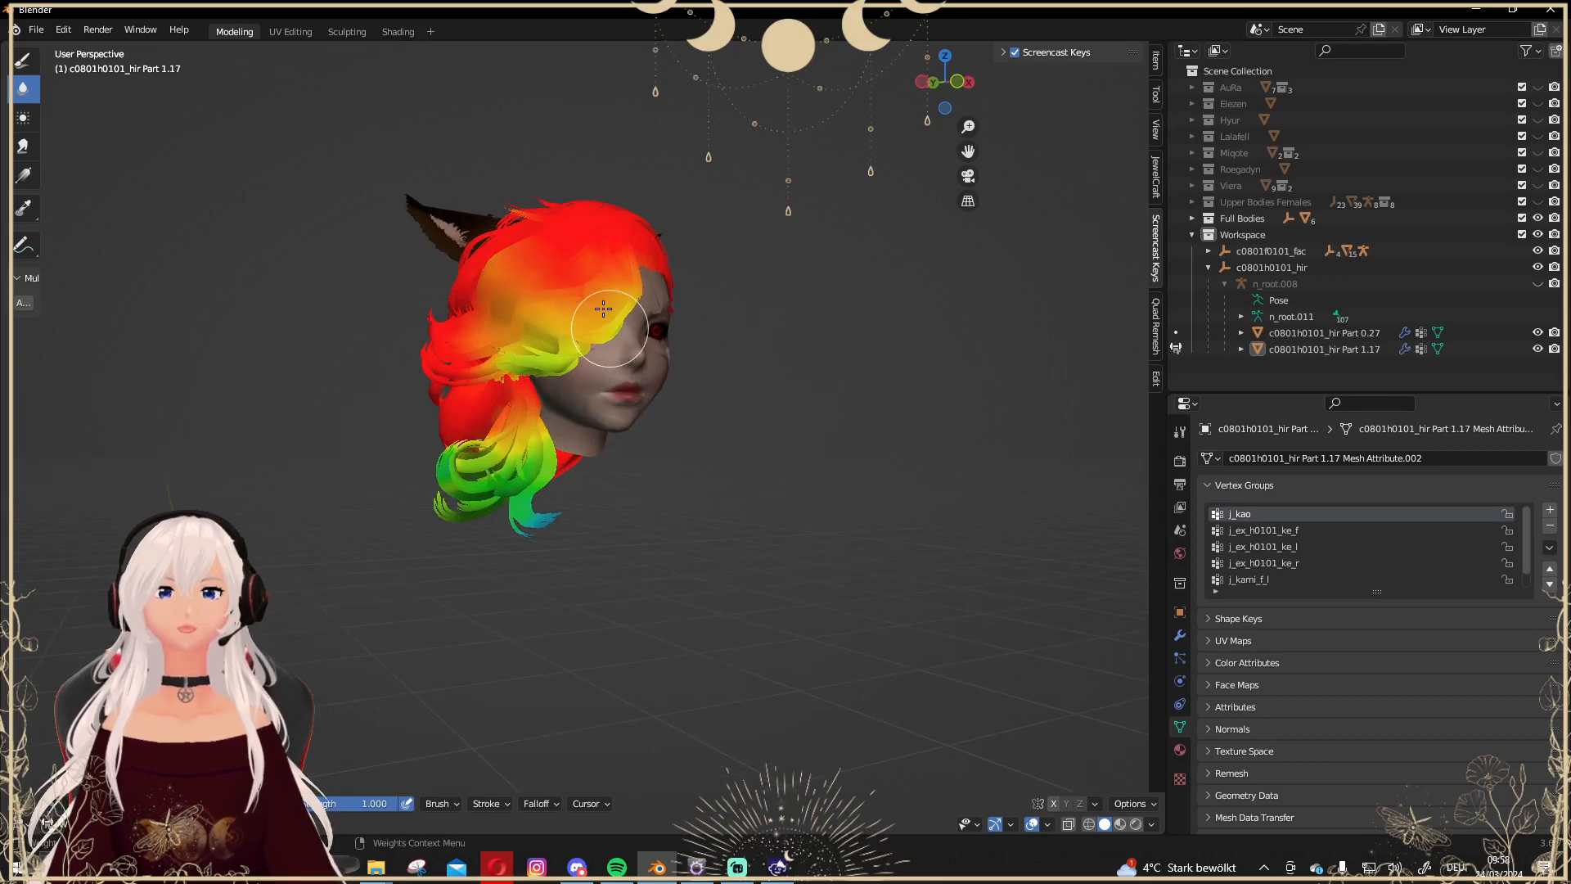
middle_click_drag(680, 304, 526, 333)
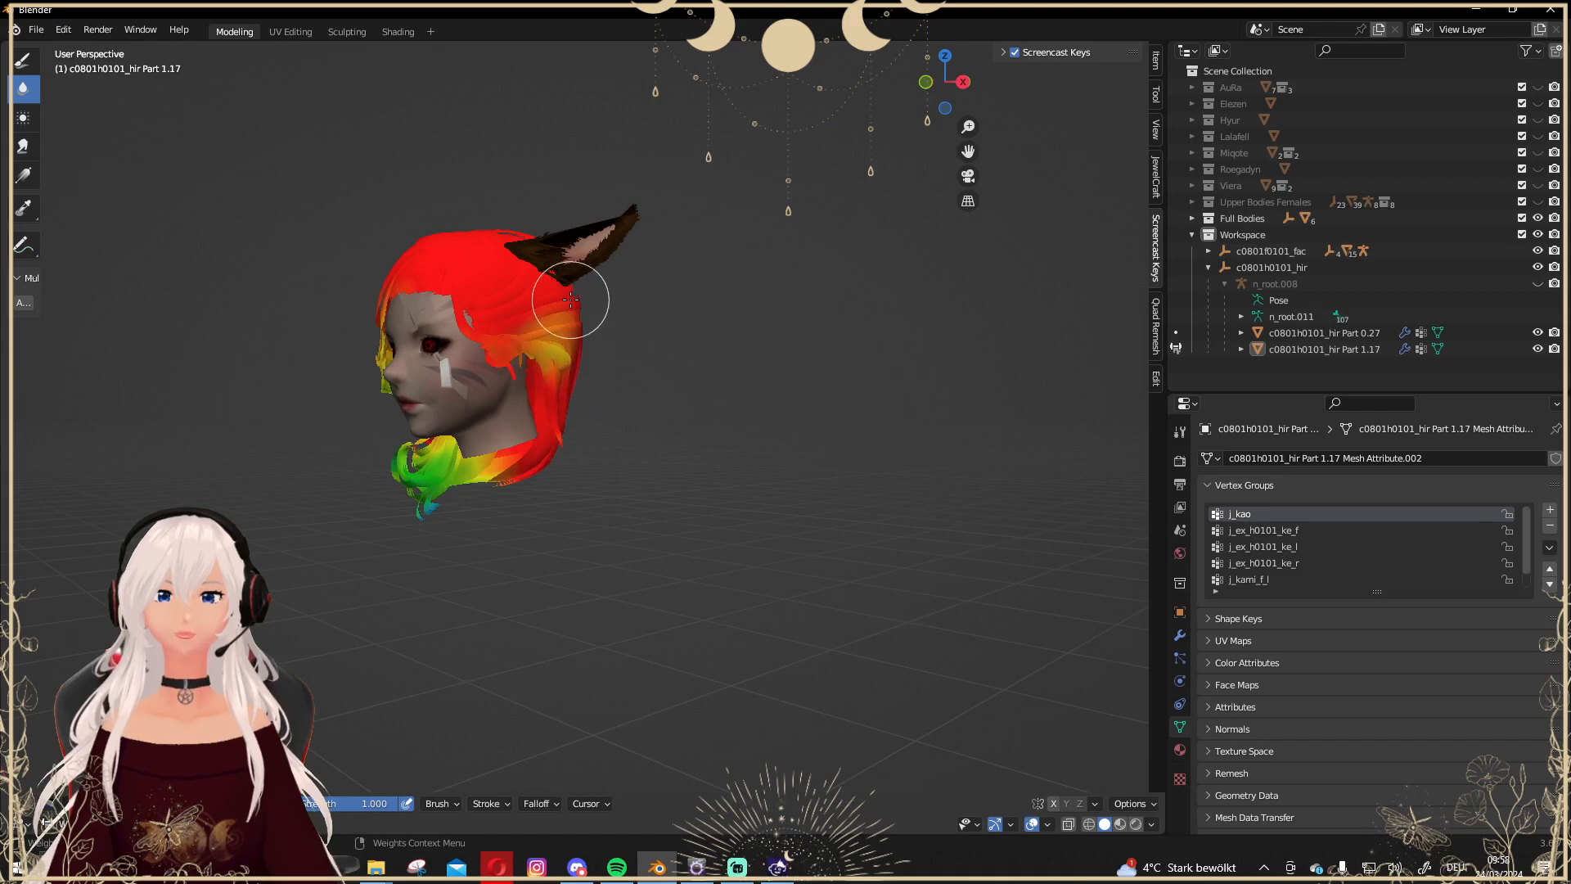
Examine the weights of the vertex groups j_ex_h0101_ke_f, j_ex_h0101_ke_l and j_ex_h0101_ke_r in turn.
left_click(1264, 531)
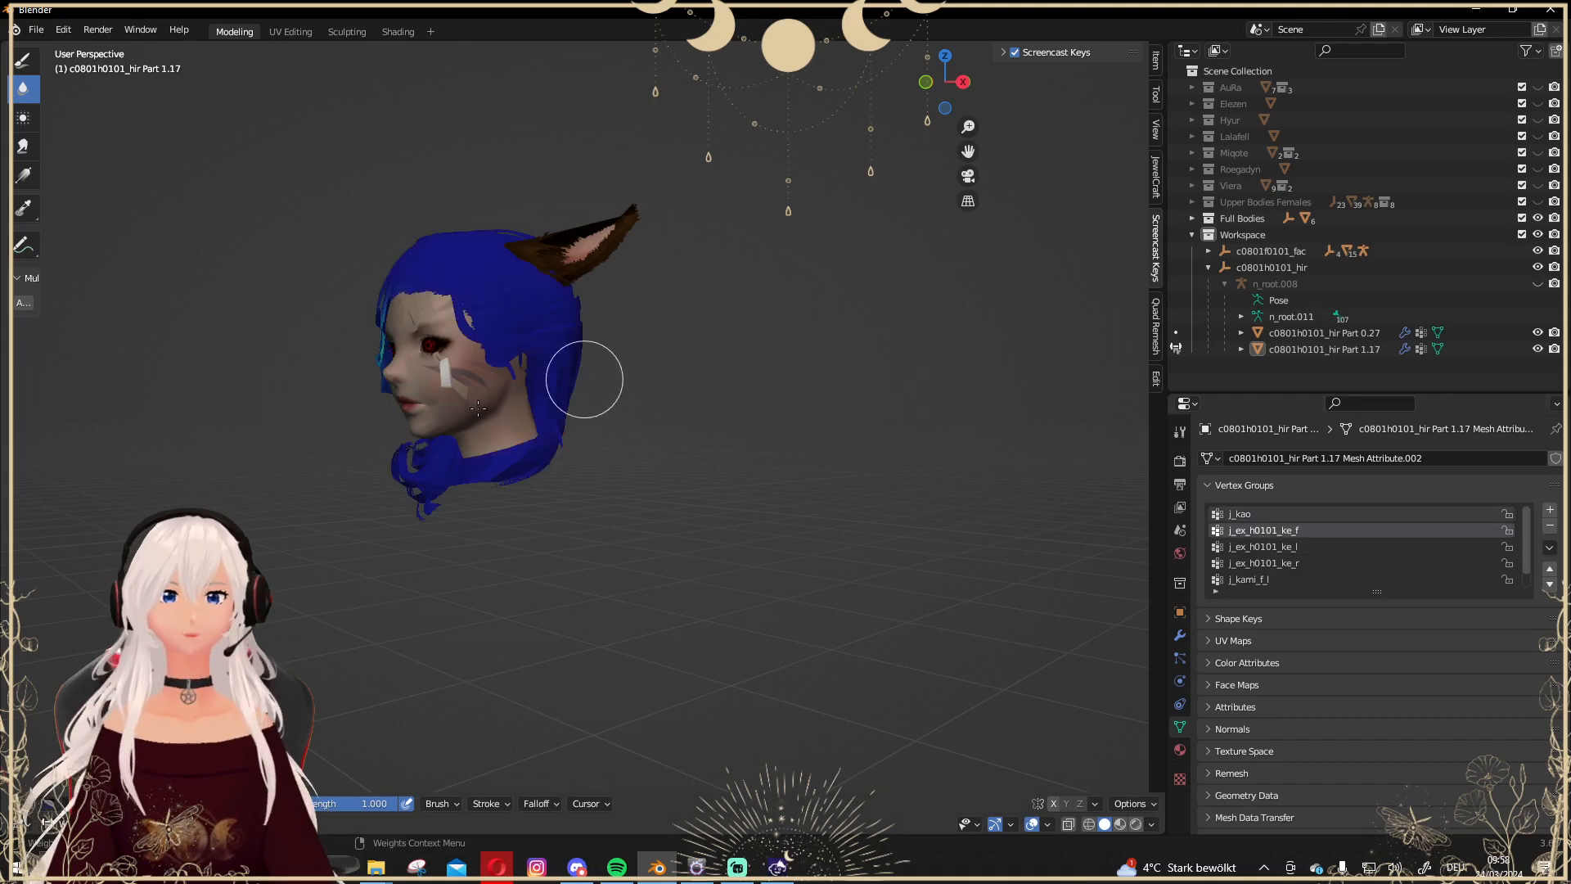
middle_click_drag(589, 378, 561, 351)
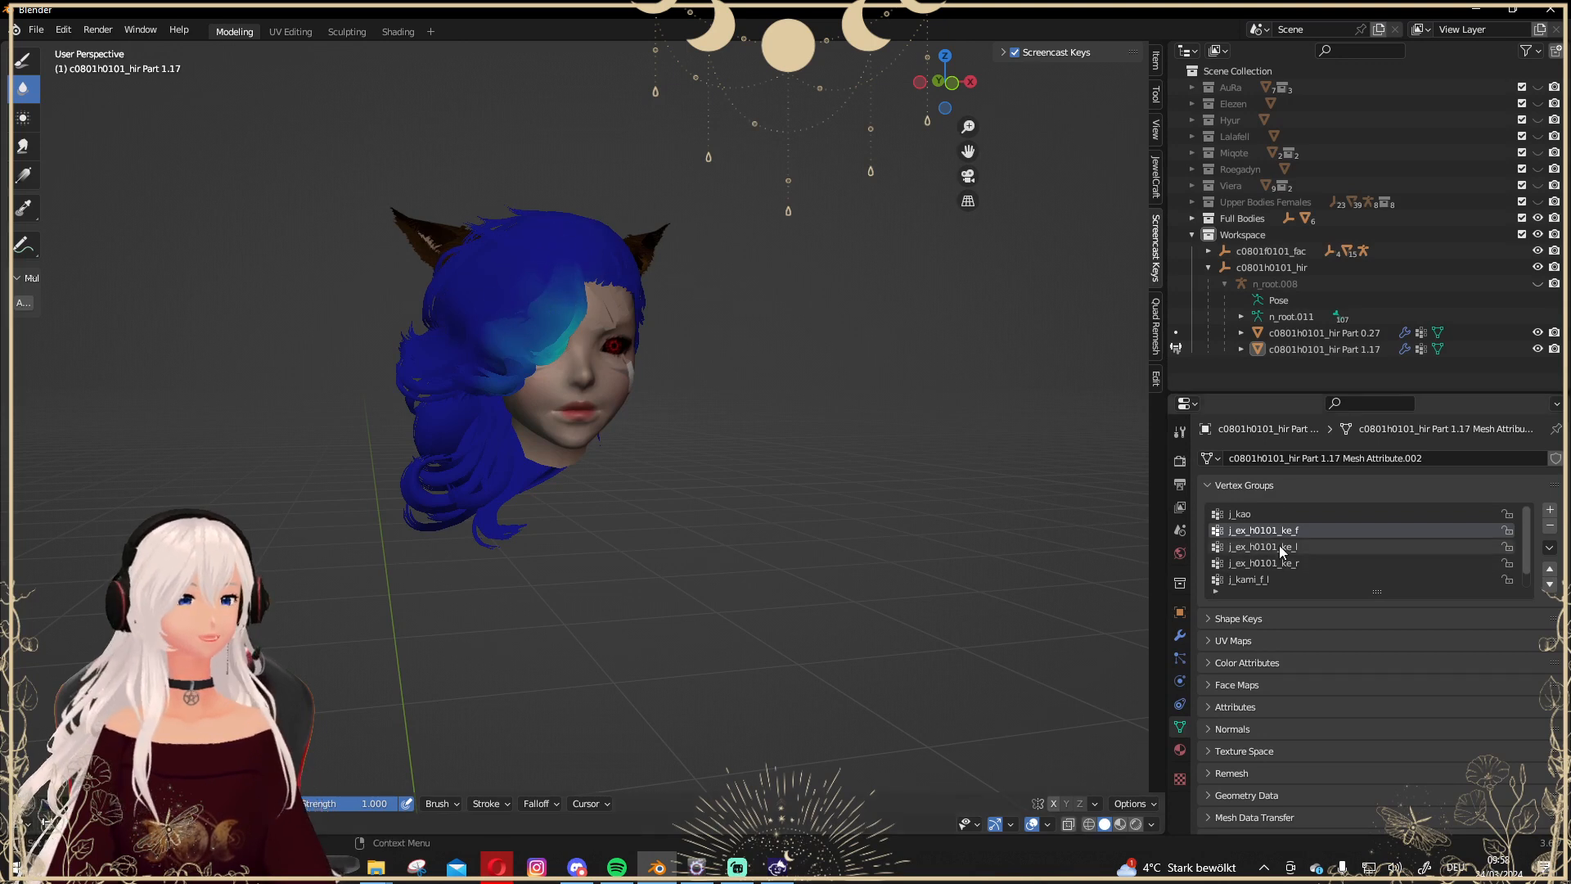
left_click(1264, 547)
middle_click_drag(941, 491, 246, 383)
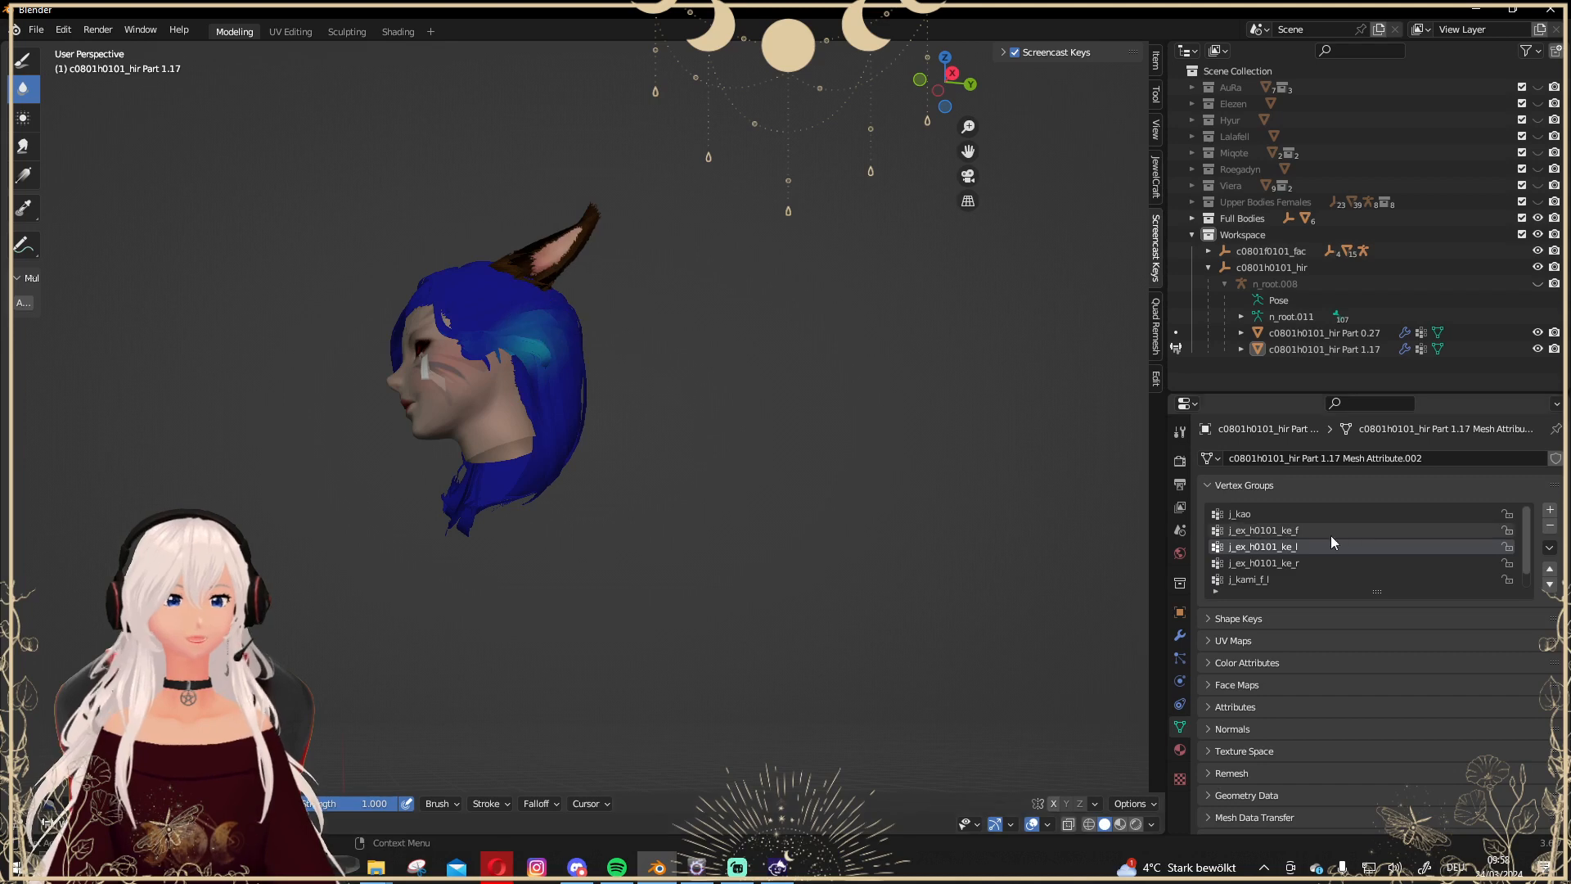
left_click(1264, 562)
mouse_move(740, 379)
middle_mouse_down()
mouse_move(402, 422)
mouse_move(876, 428)
mouse_move(464, 456)
middle_mouse_up()
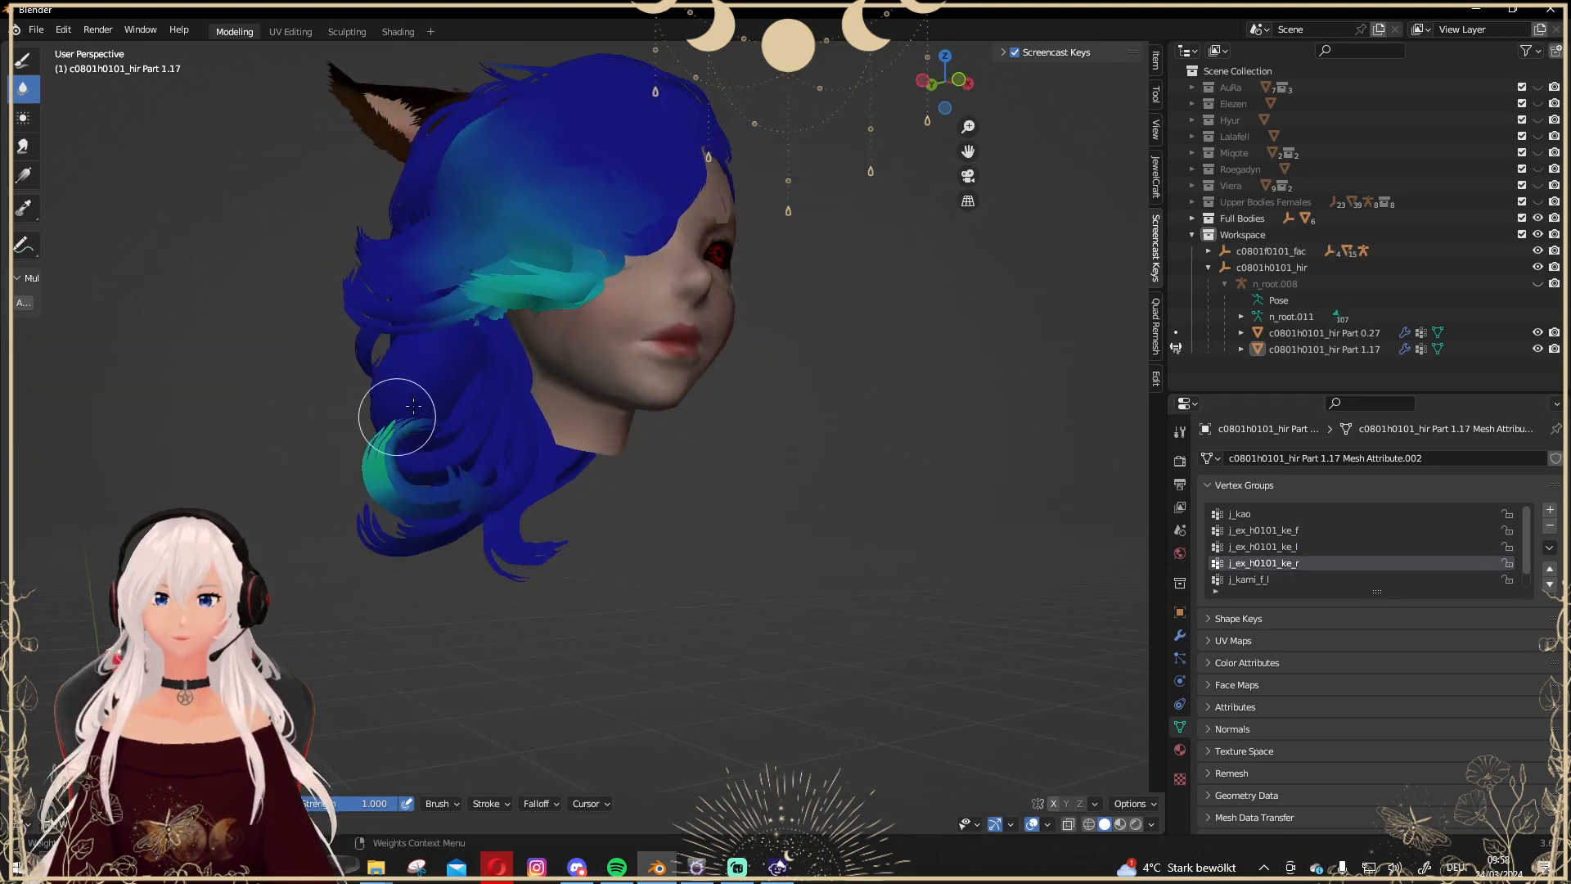
scroll(639, 238, "down", 2)
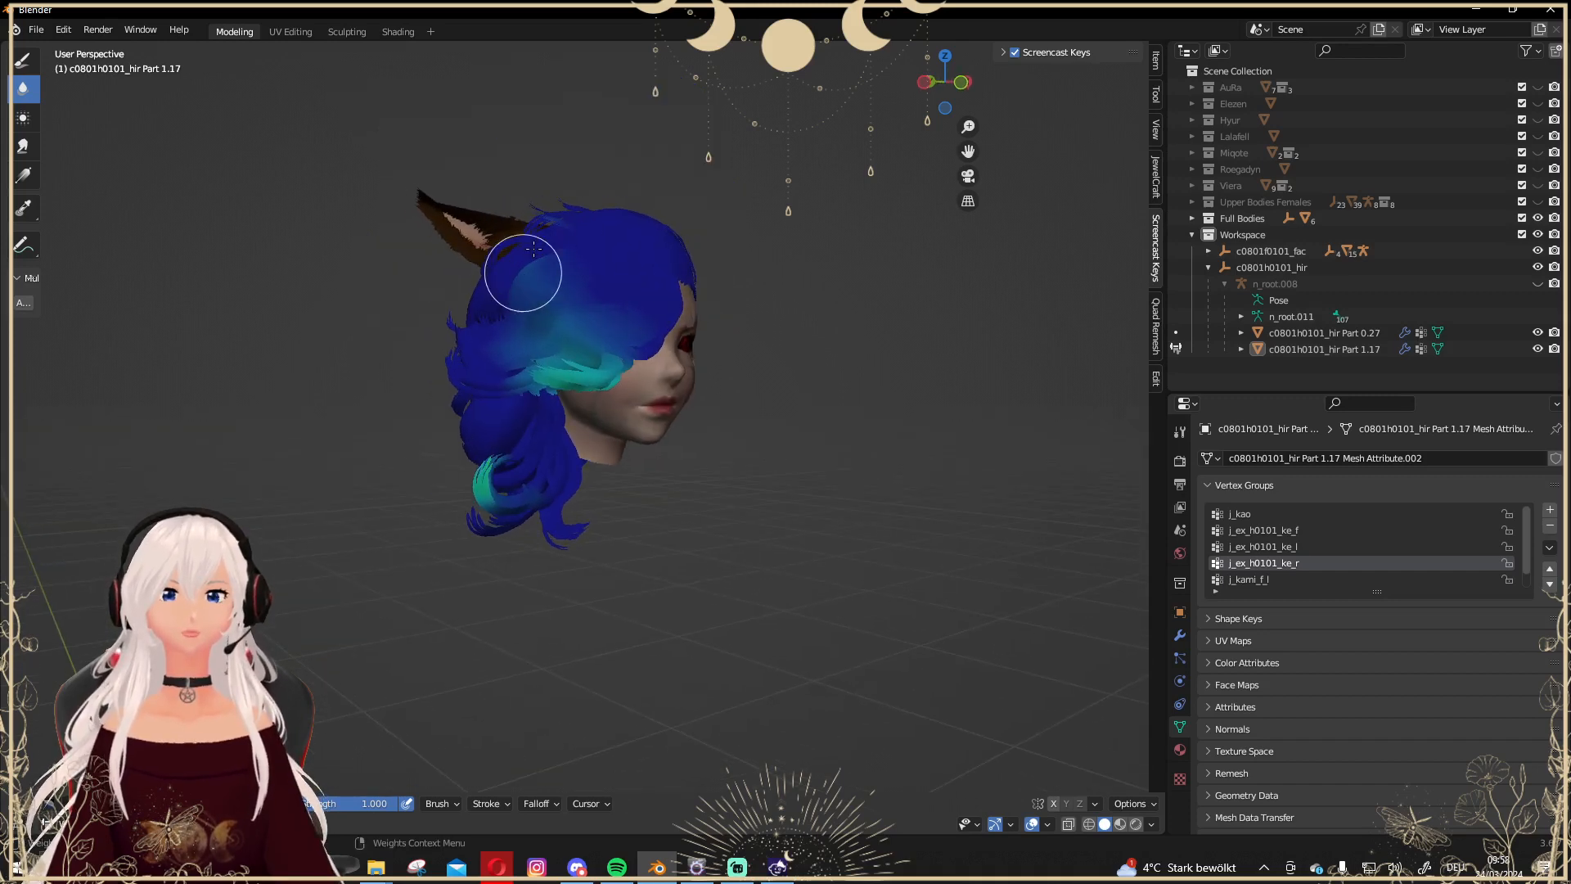
Examine the weights of the vertex groups j_kami_f_l and j_kami_f_r from the front, side and back.
left_click(1360, 580)
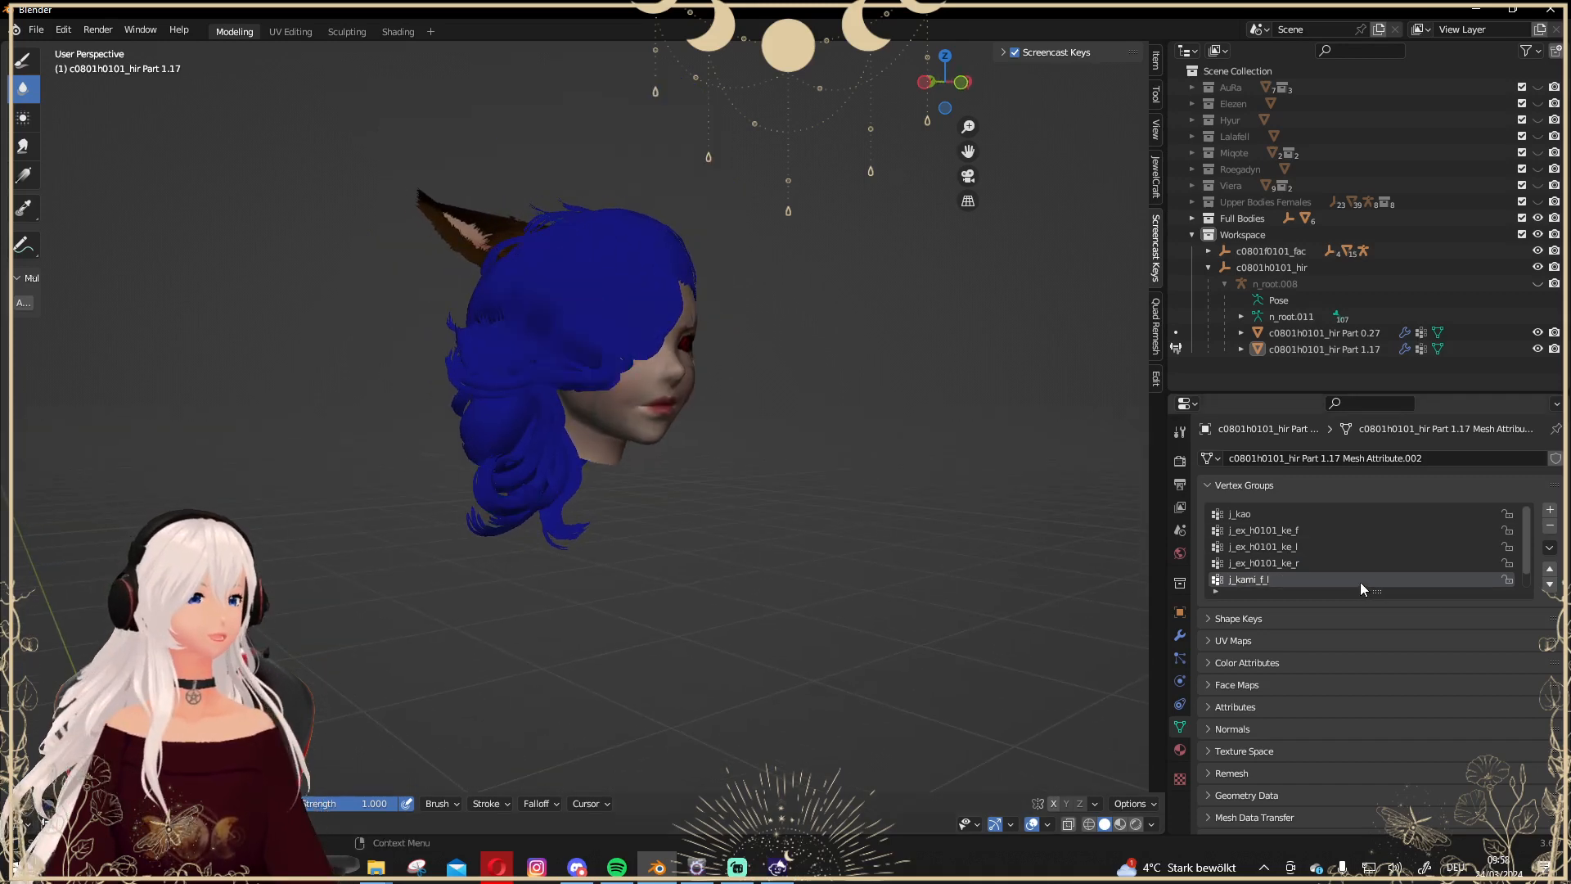
middle_click_drag(802, 442, 720, 434)
scroll(1409, 533, "down", 1)
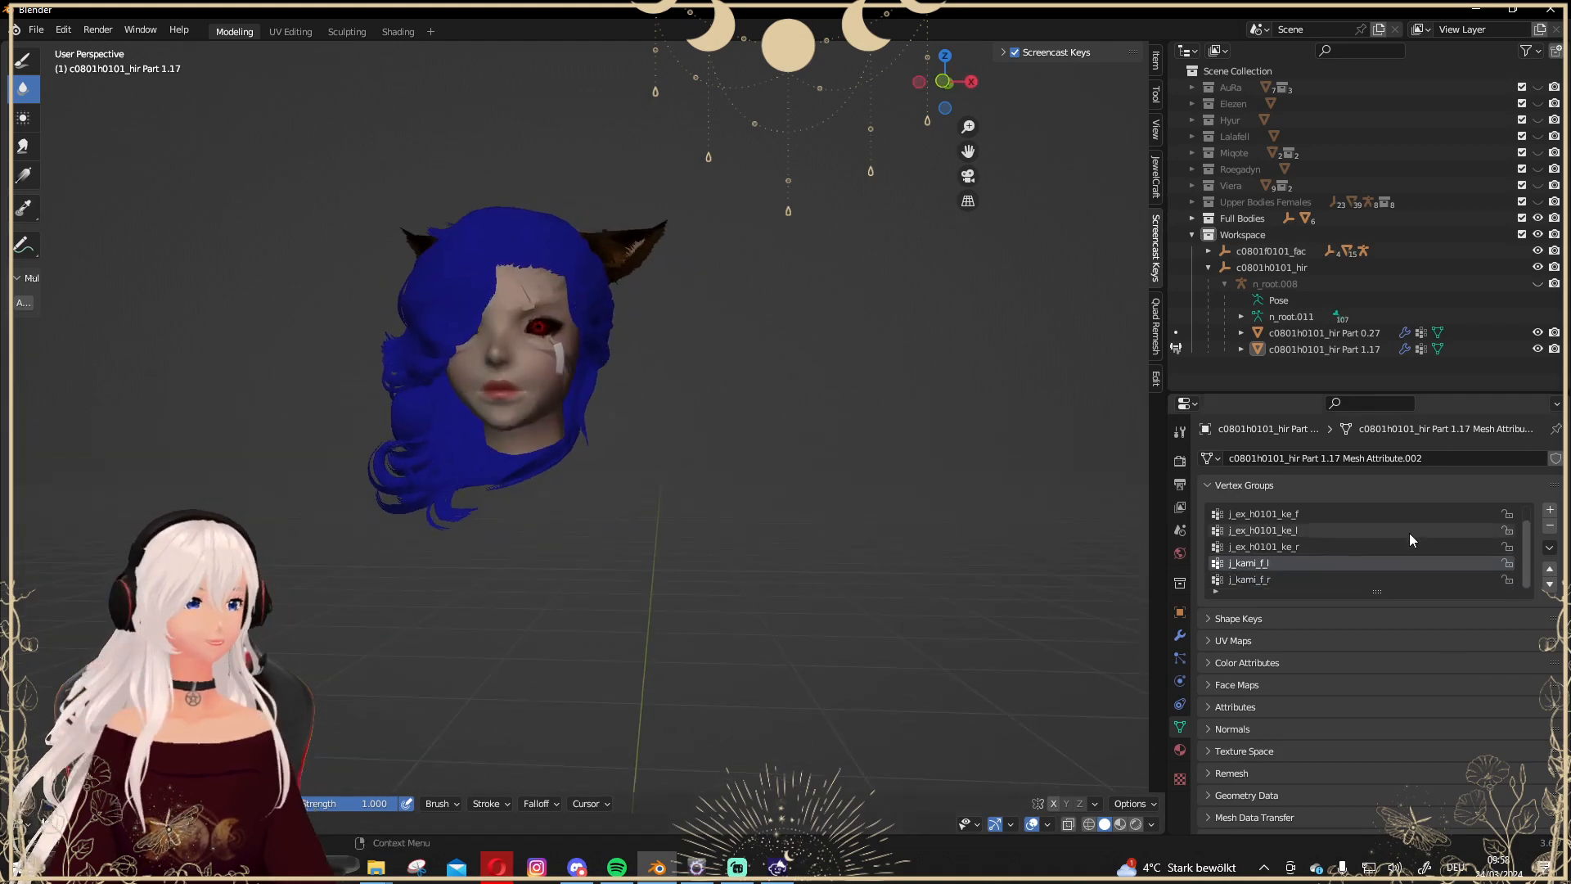
left_click(1283, 579)
middle_click_drag(621, 463, 565, 430)
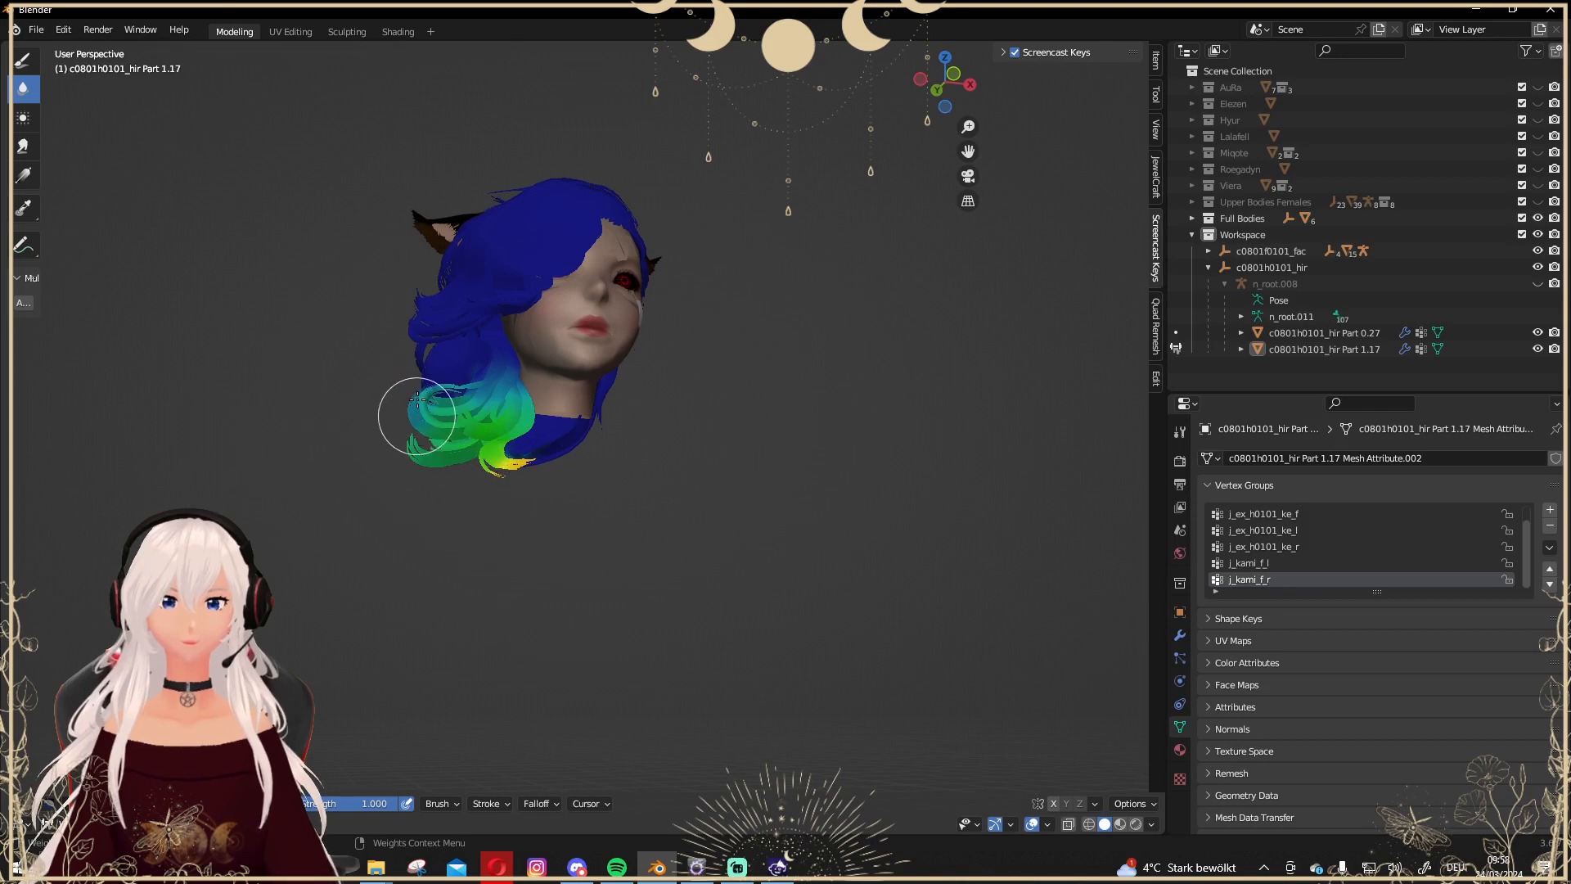
middle_click_drag(421, 417, 802, 495)
mouse_move(802, 495)
left_mouse_down()
mouse_move(667, 446)
mouse_move(677, 427)
mouse_move(596, 435)
mouse_move(685, 453)
left_mouse_up()
middle_click_drag(789, 472, 631, 361)
Set the viewport to the front orthographic view and return the hair mesh to Object Mode.
left_click(943, 81)
scroll(617, 407, "down", 2)
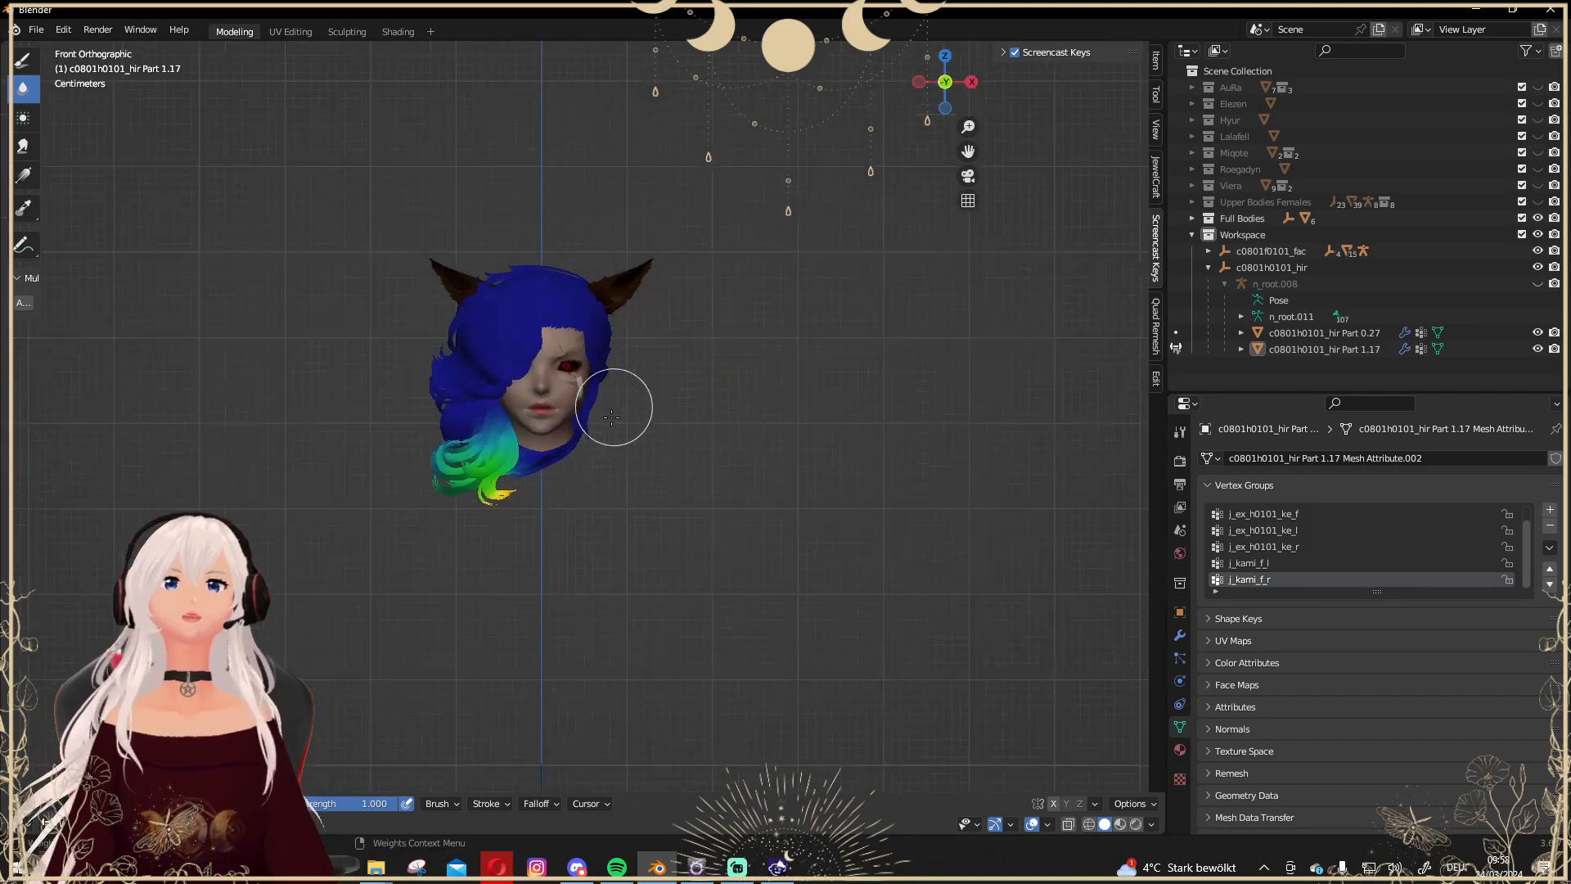
scroll(278, 548, "up", 2)
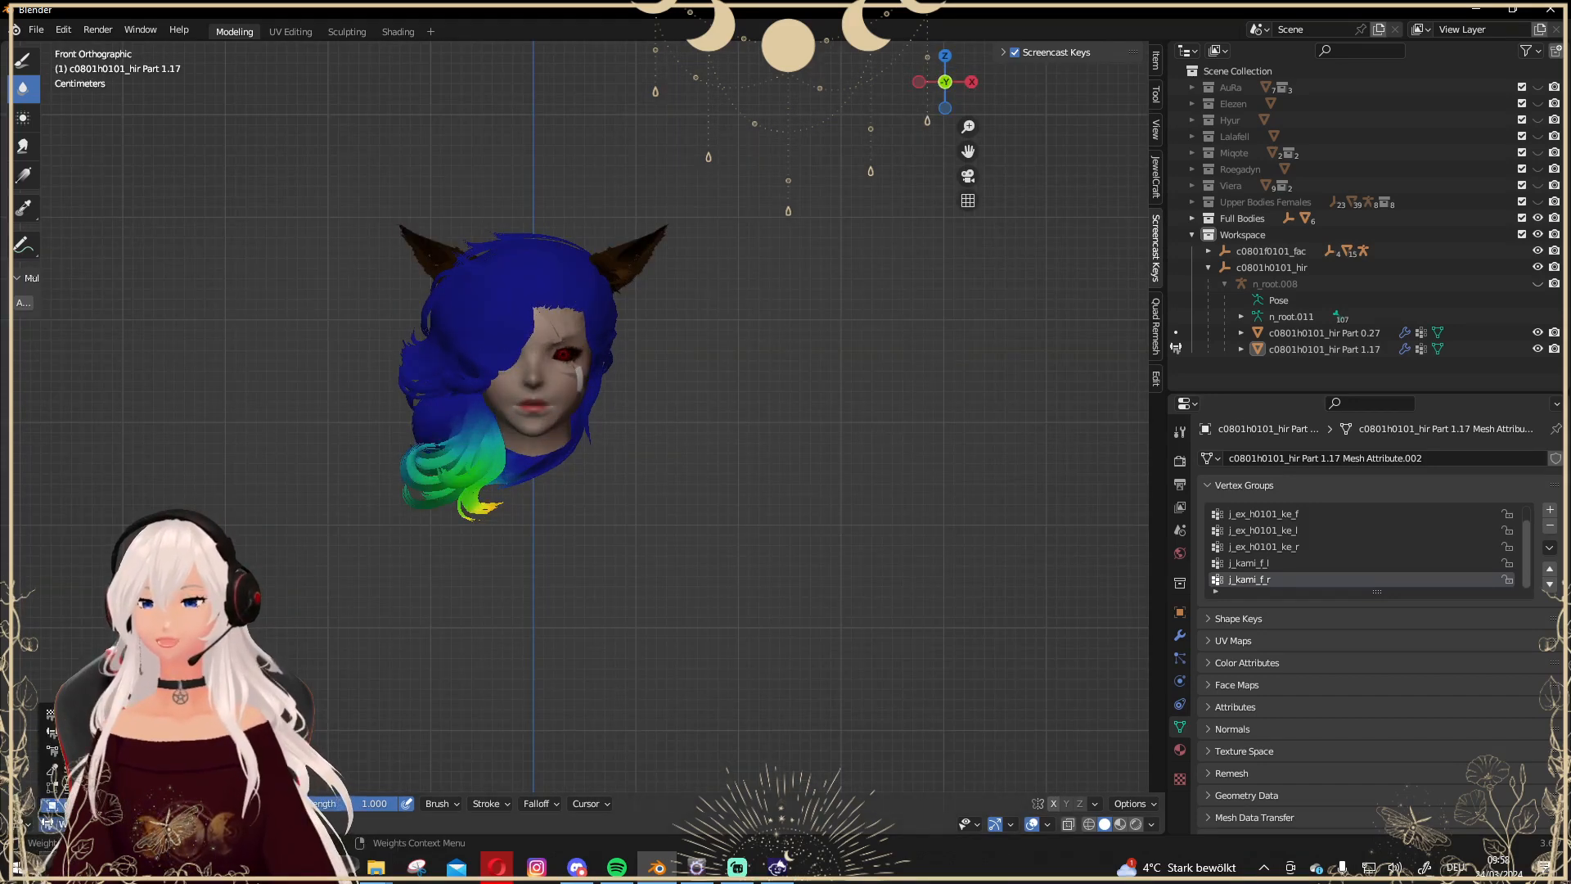
key("ctrl+Tab")
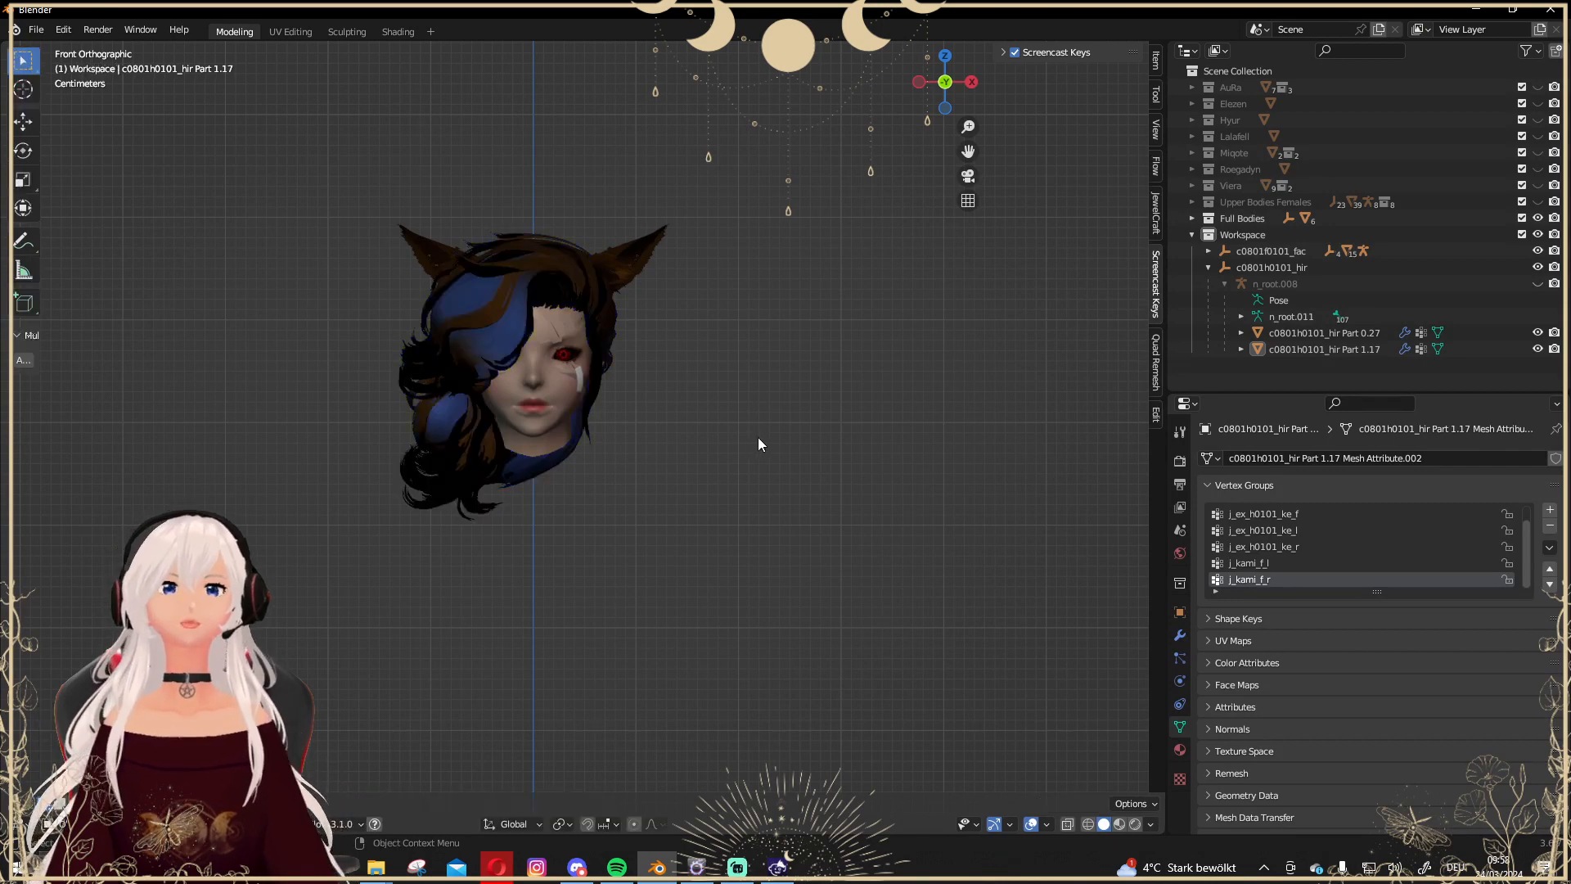
scroll(757, 437, "up", 1)
middle_click_drag(836, 490, 882, 508, "shift")
scroll(906, 460, "down", 2)
scroll(892, 446, "up", 2)
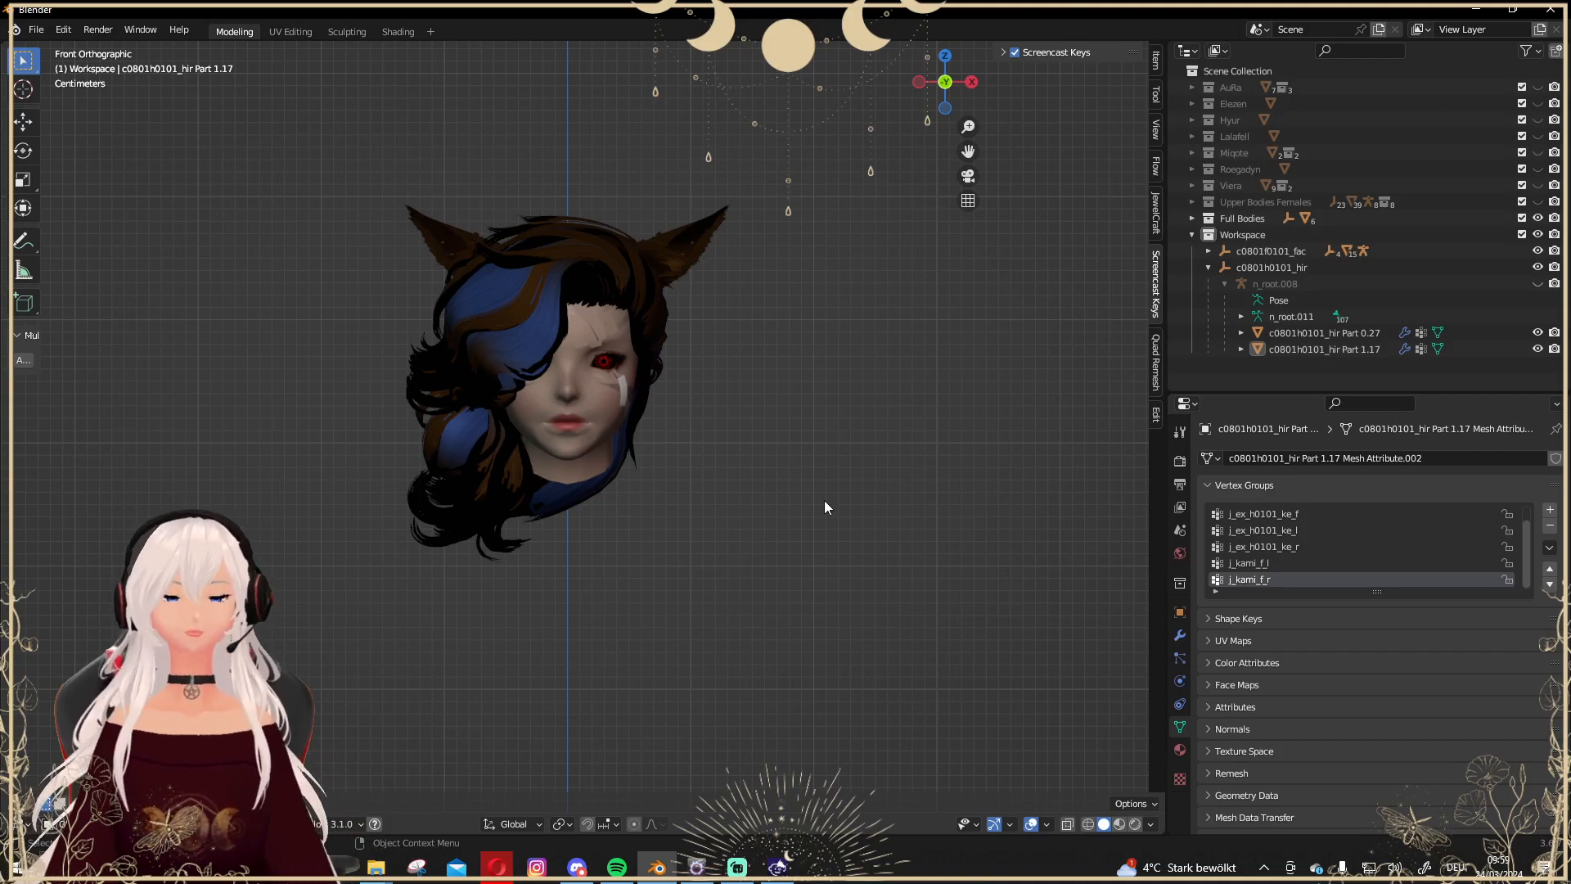
Delete the hair model's ear mesh c0801h0101_hir Part 0.27.
left_click(672, 226)
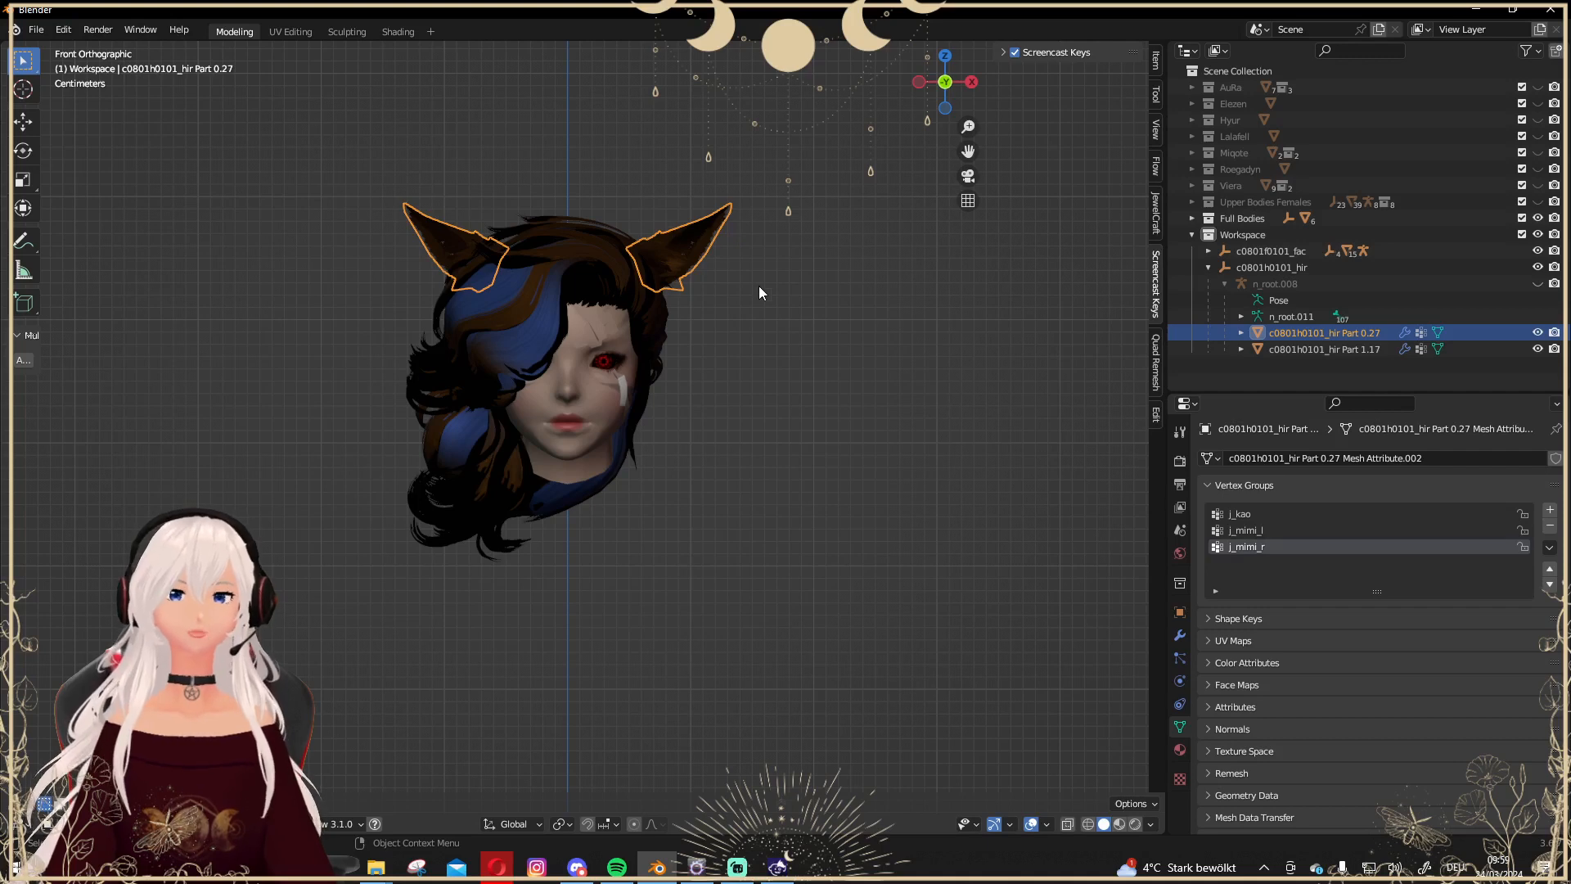
left_click(767, 342)
left_click(702, 214)
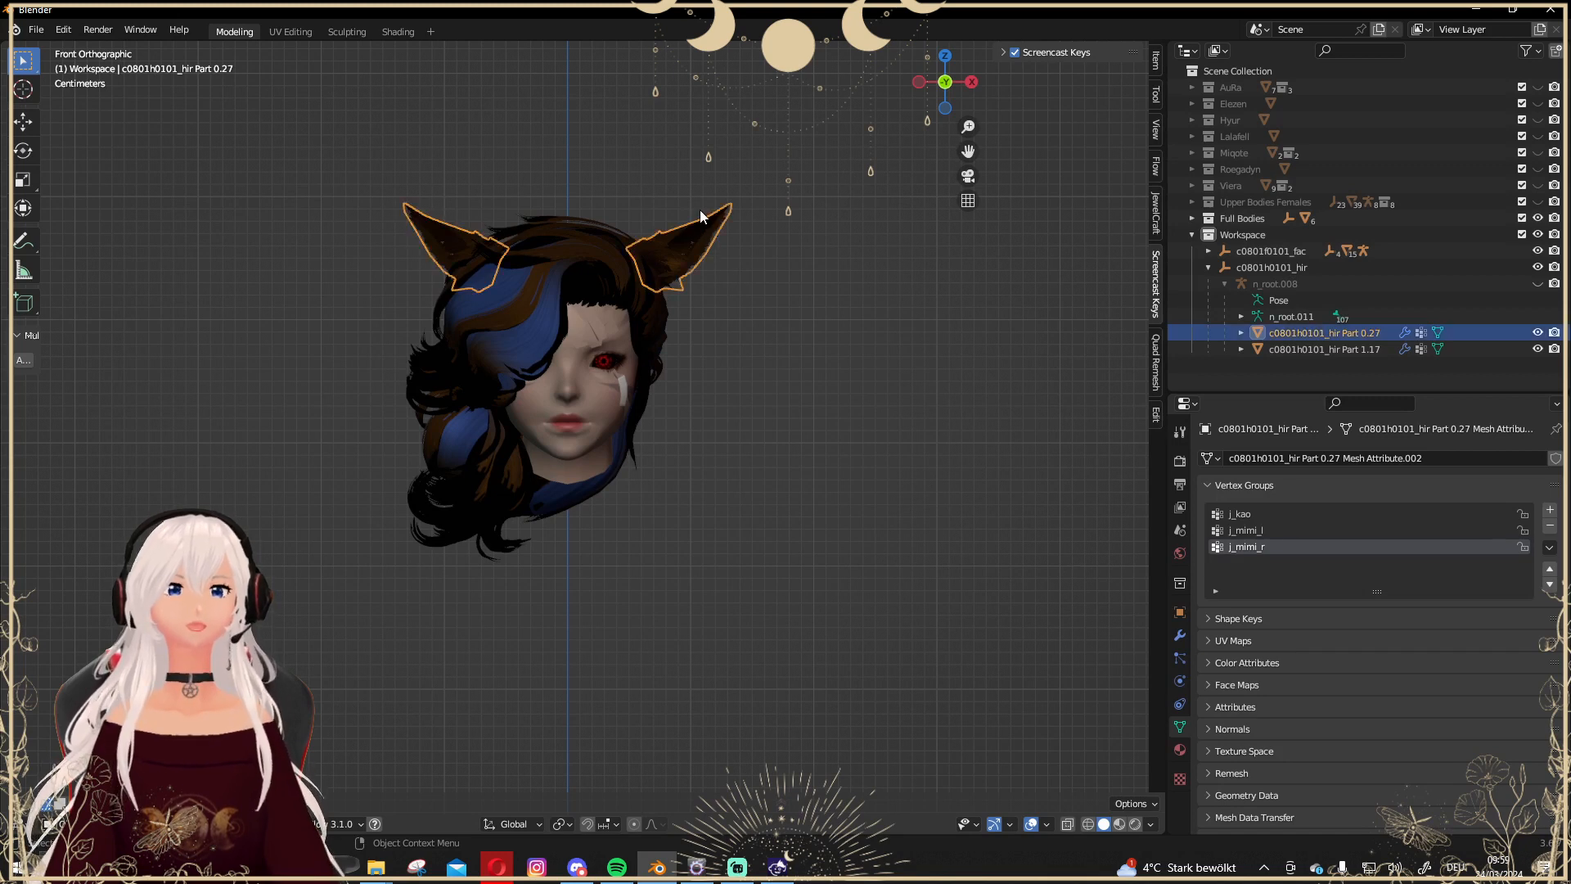
right_click(682, 250)
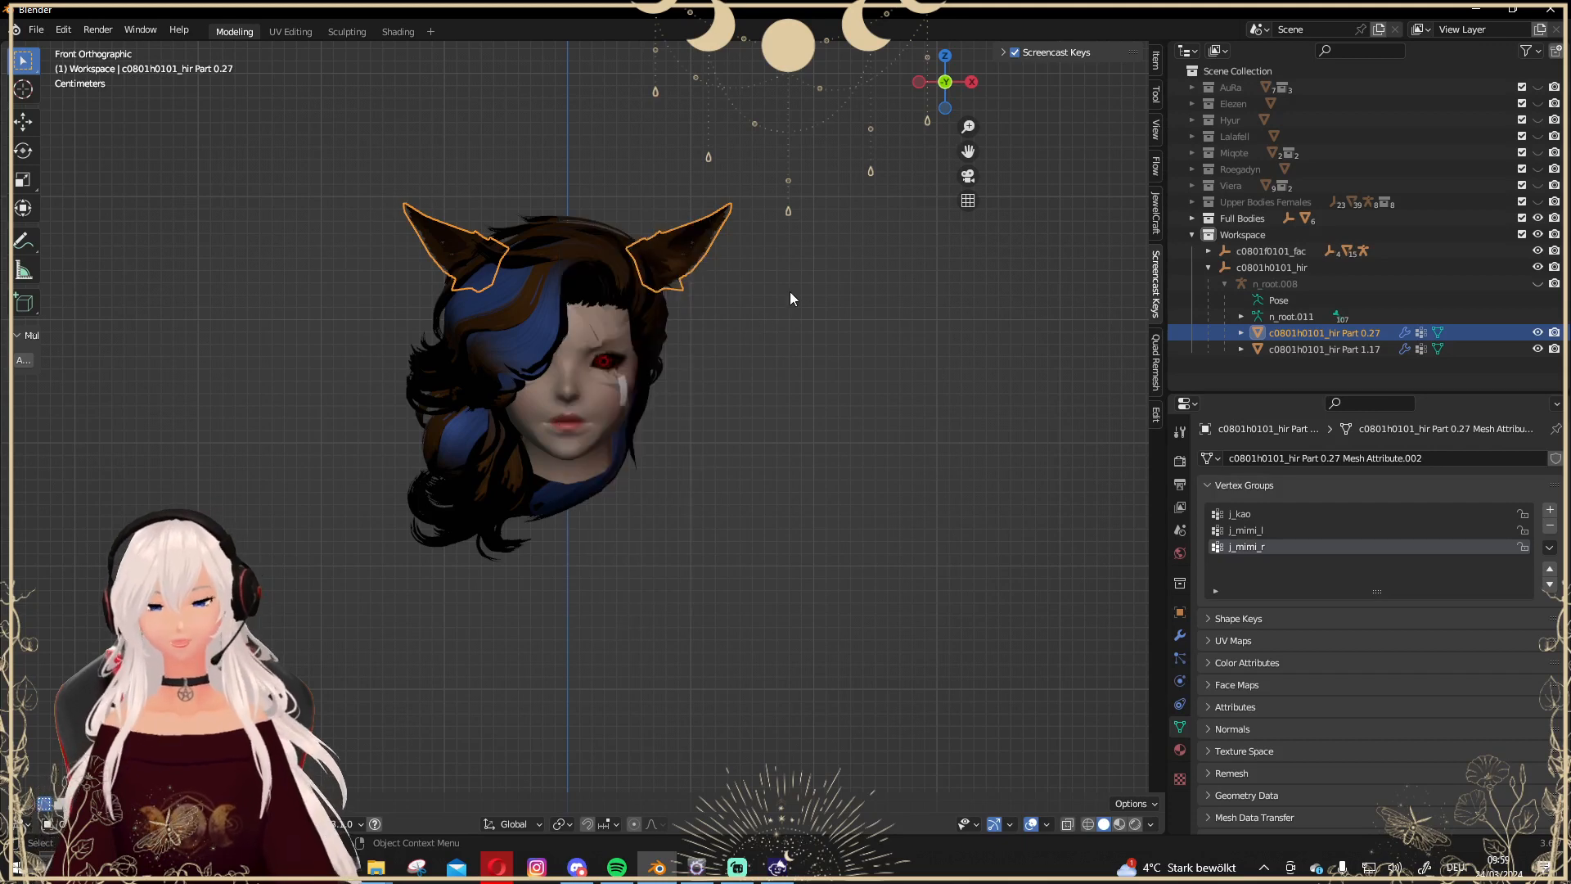
key("x")
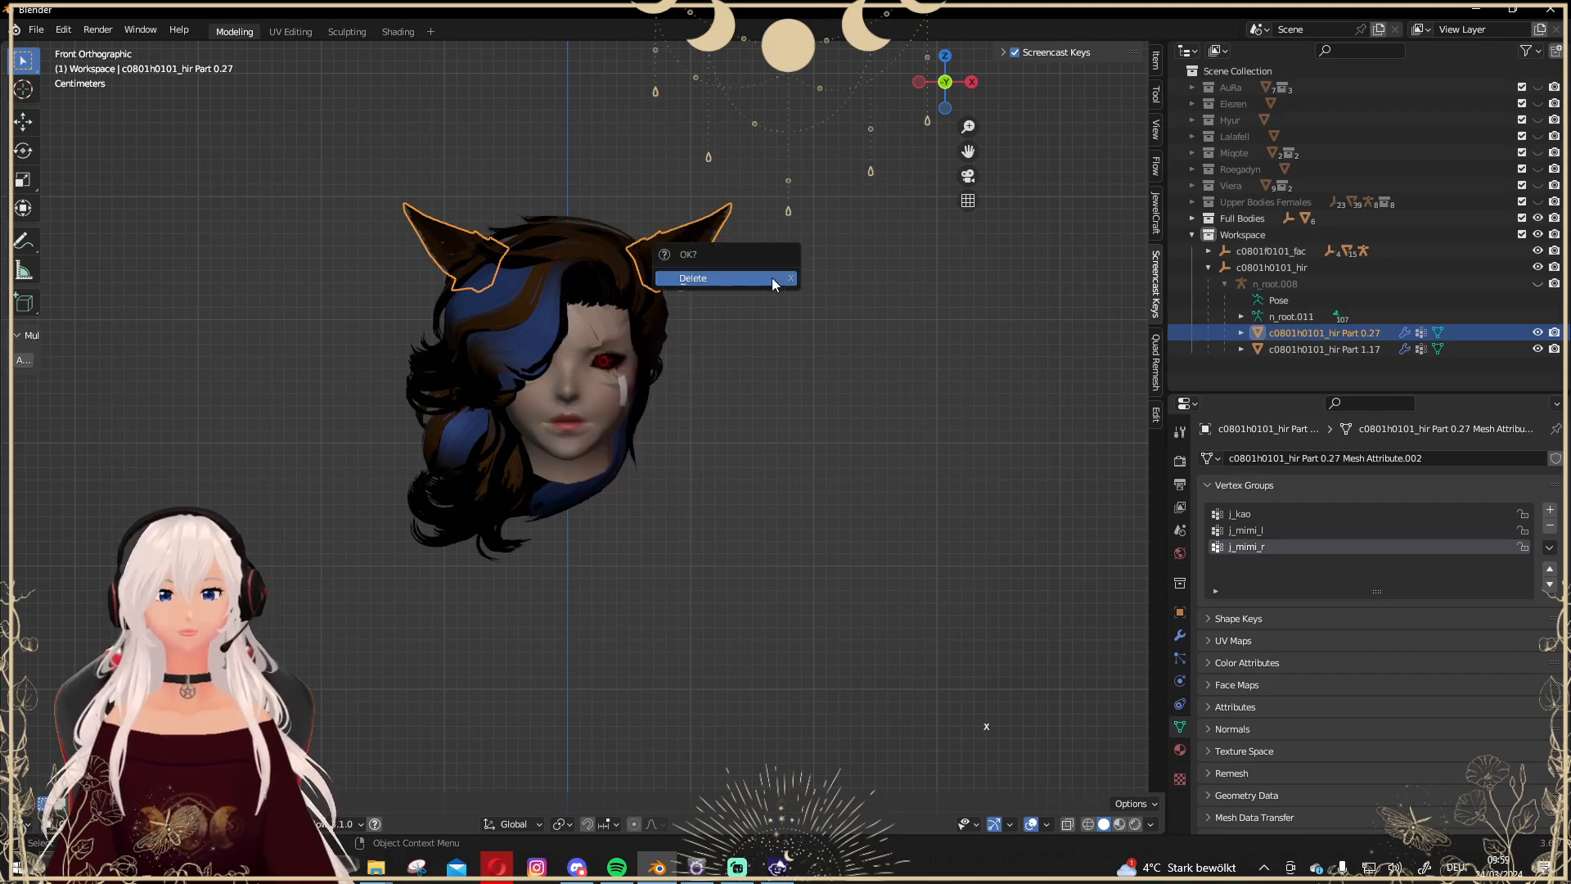
left_click(716, 278)
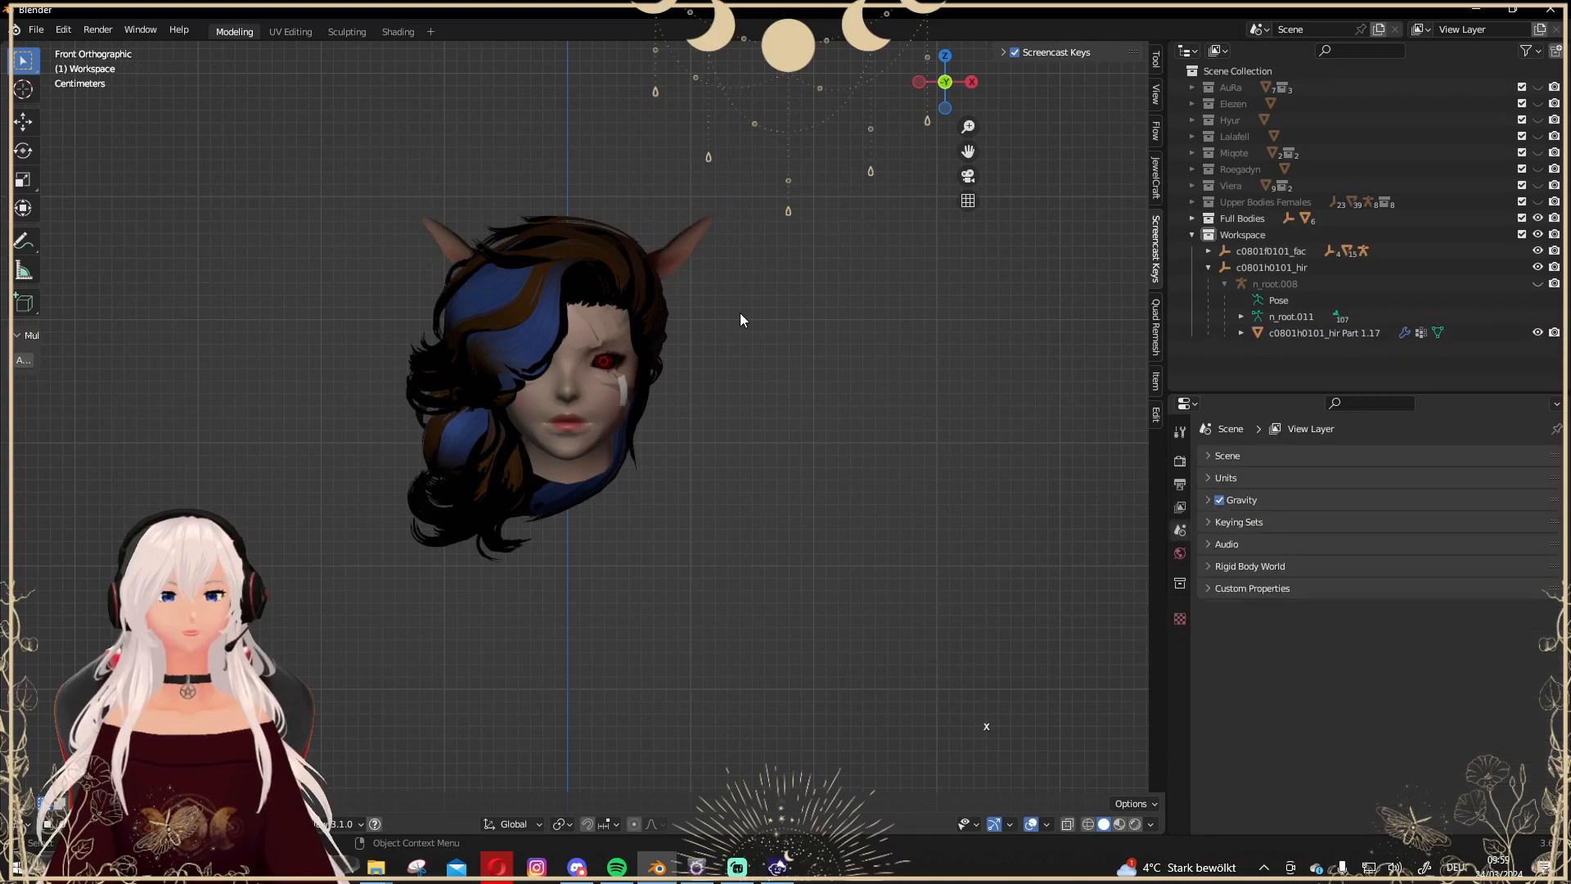
Hide the face model's remaining ear mesh, c0801f0101_fac Part 1.1.
scroll(710, 326, "up", 2)
mouse_move(712, 331)
middle_mouse_down()
mouse_move(381, 335)
mouse_move(712, 328)
middle_mouse_up()
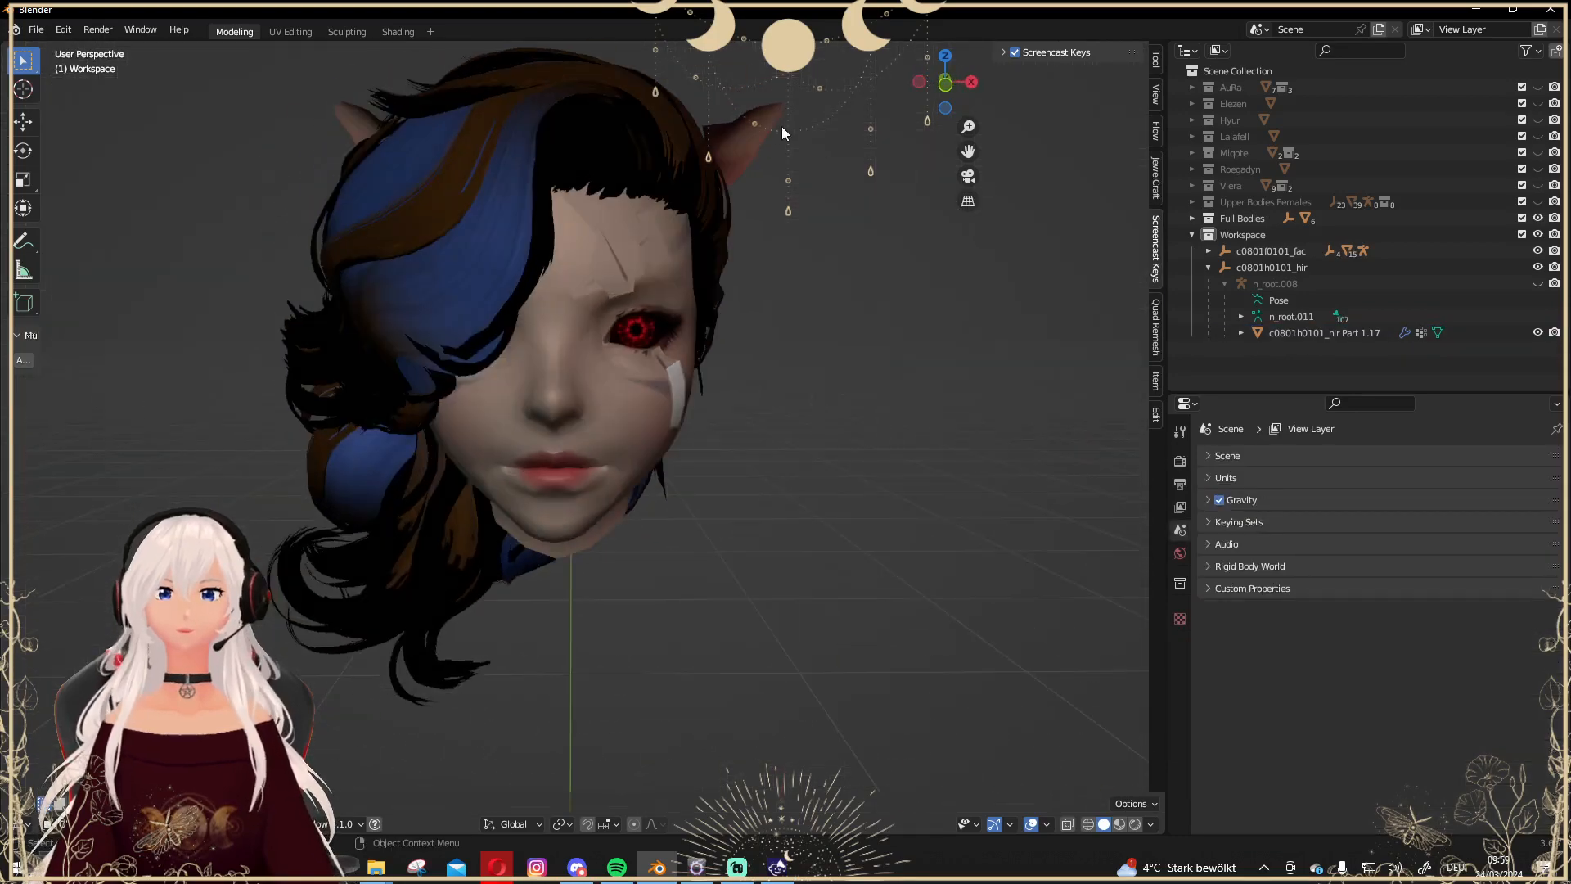
left_click(761, 128)
scroll(821, 374, "down", 3)
scroll(820, 375, "up", 1)
scroll(820, 374, "down", 1)
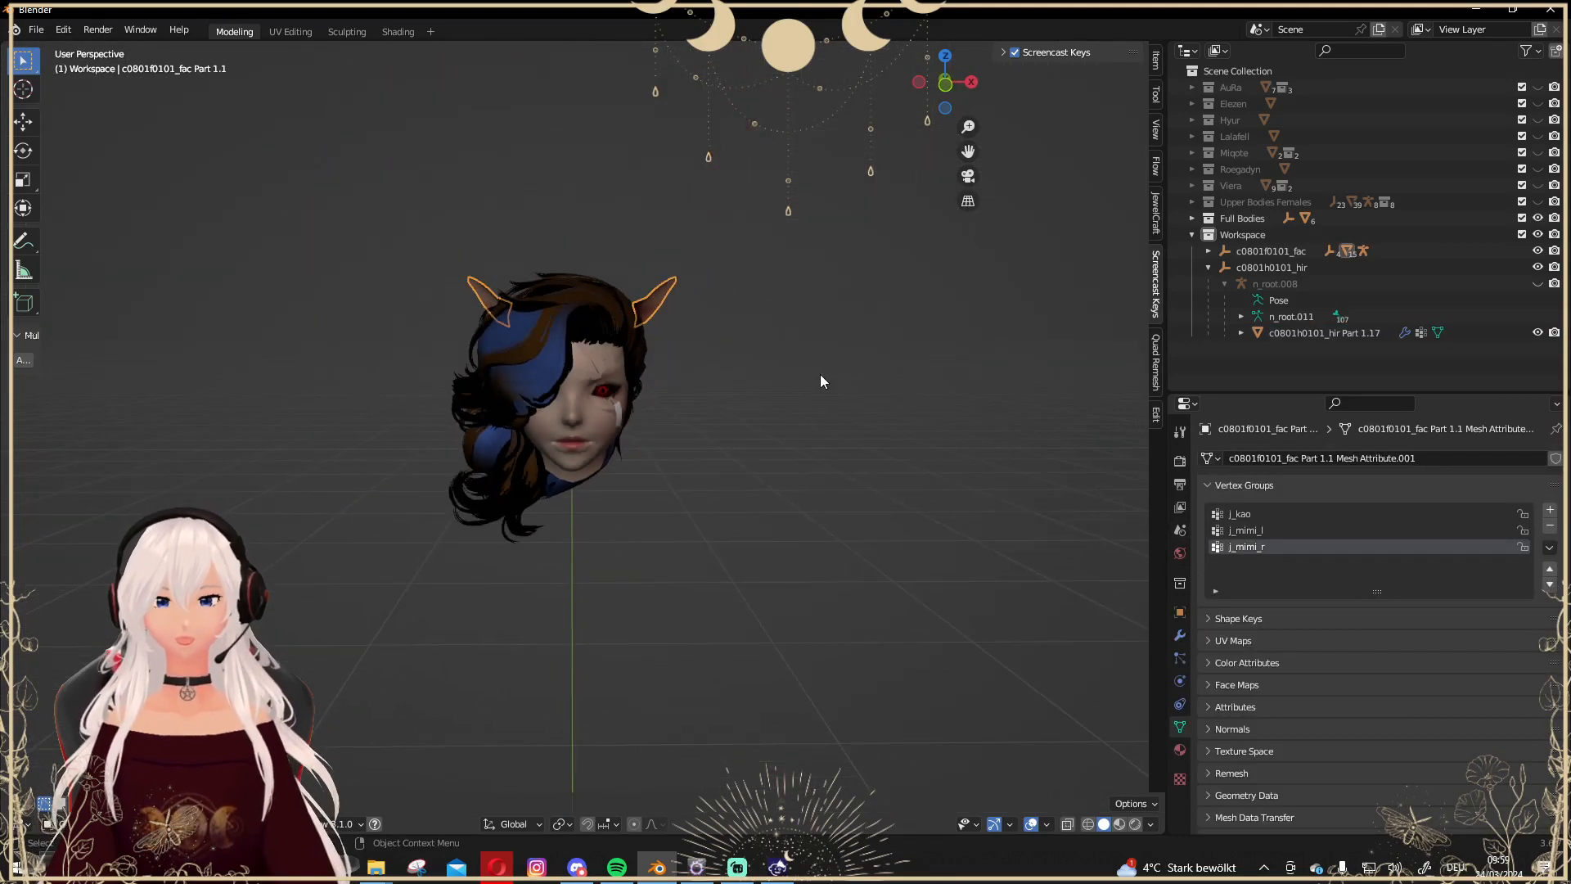
key("h")
Show the head in front orthographic view, enlarge the outliner area and unhide the hair armature n_root.008.
left_click(944, 89)
scroll(748, 353, "up", 2)
middle_click_drag(720, 364, 677, 391)
scroll(677, 392, "down", 3)
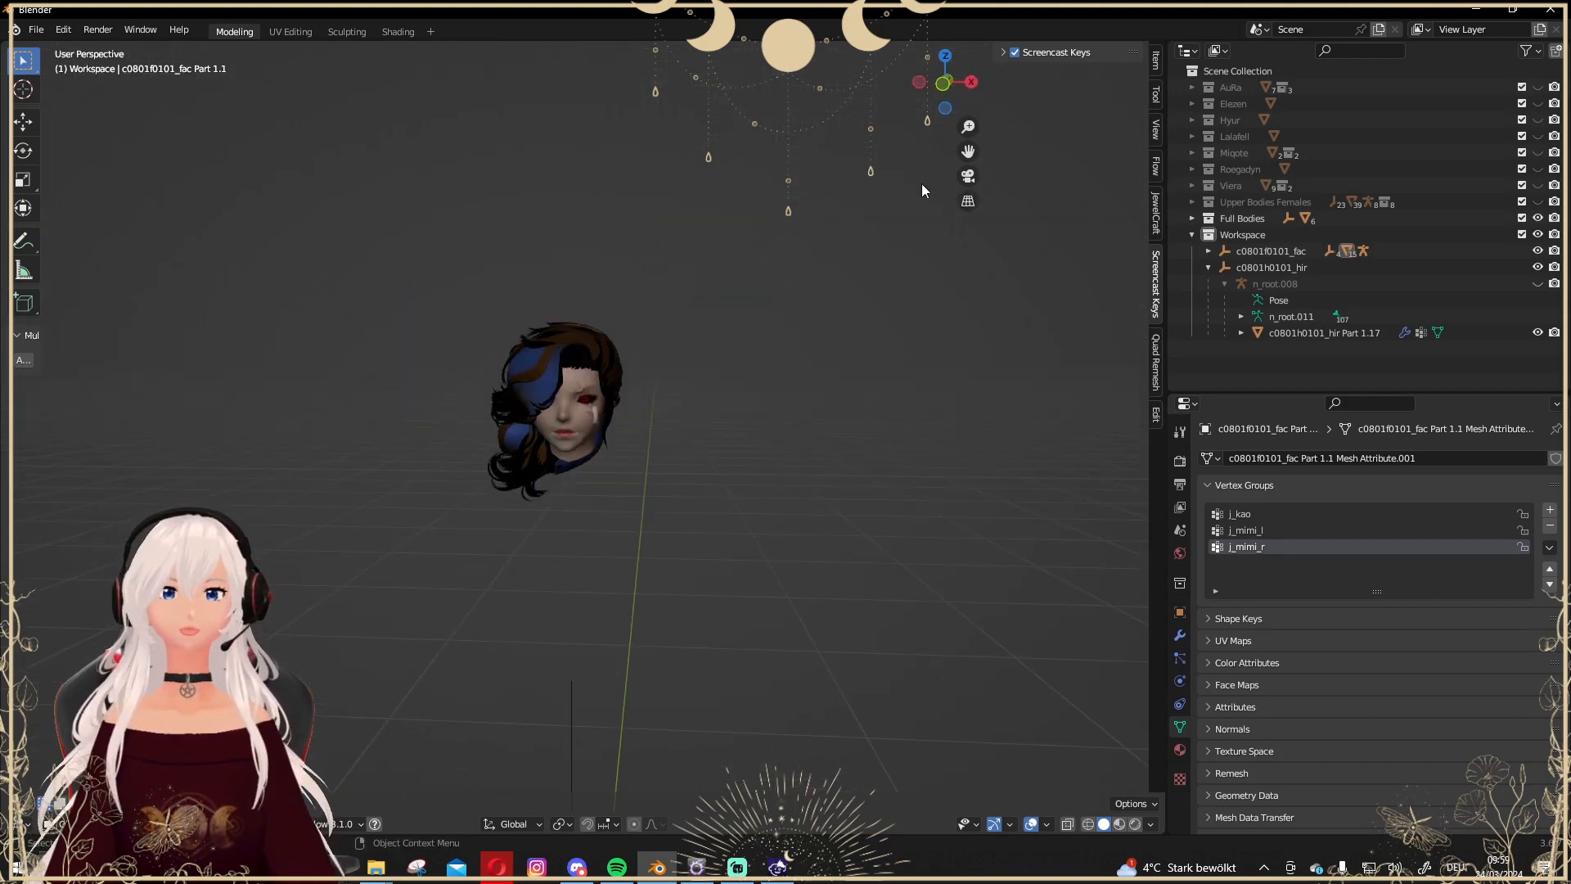
left_click(946, 84)
left_click(946, 85)
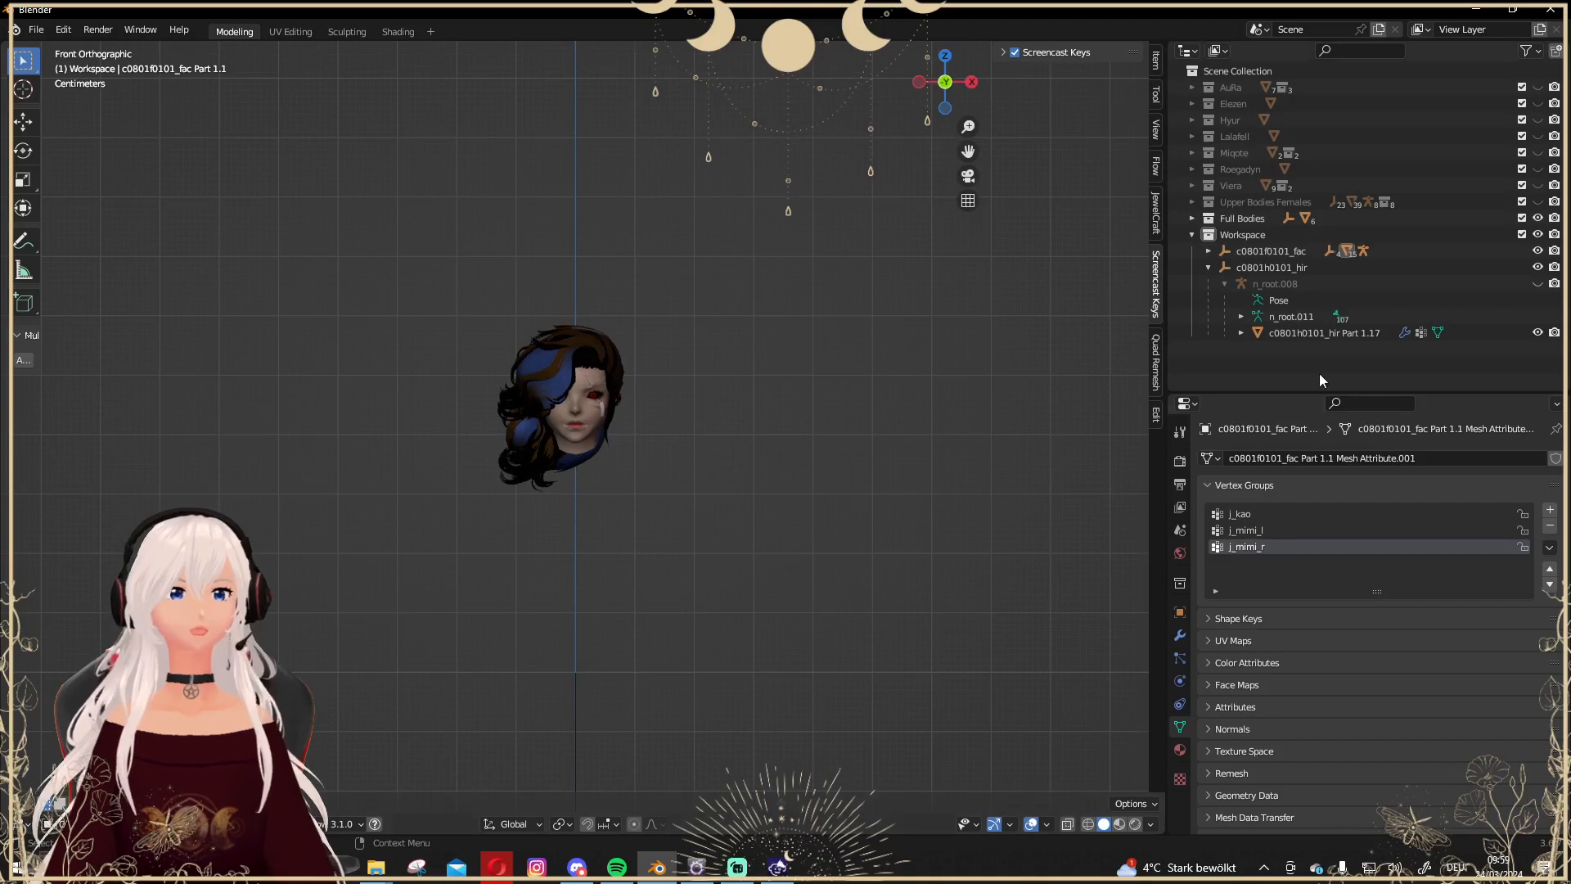
left_click_drag(1302, 393, 1293, 512)
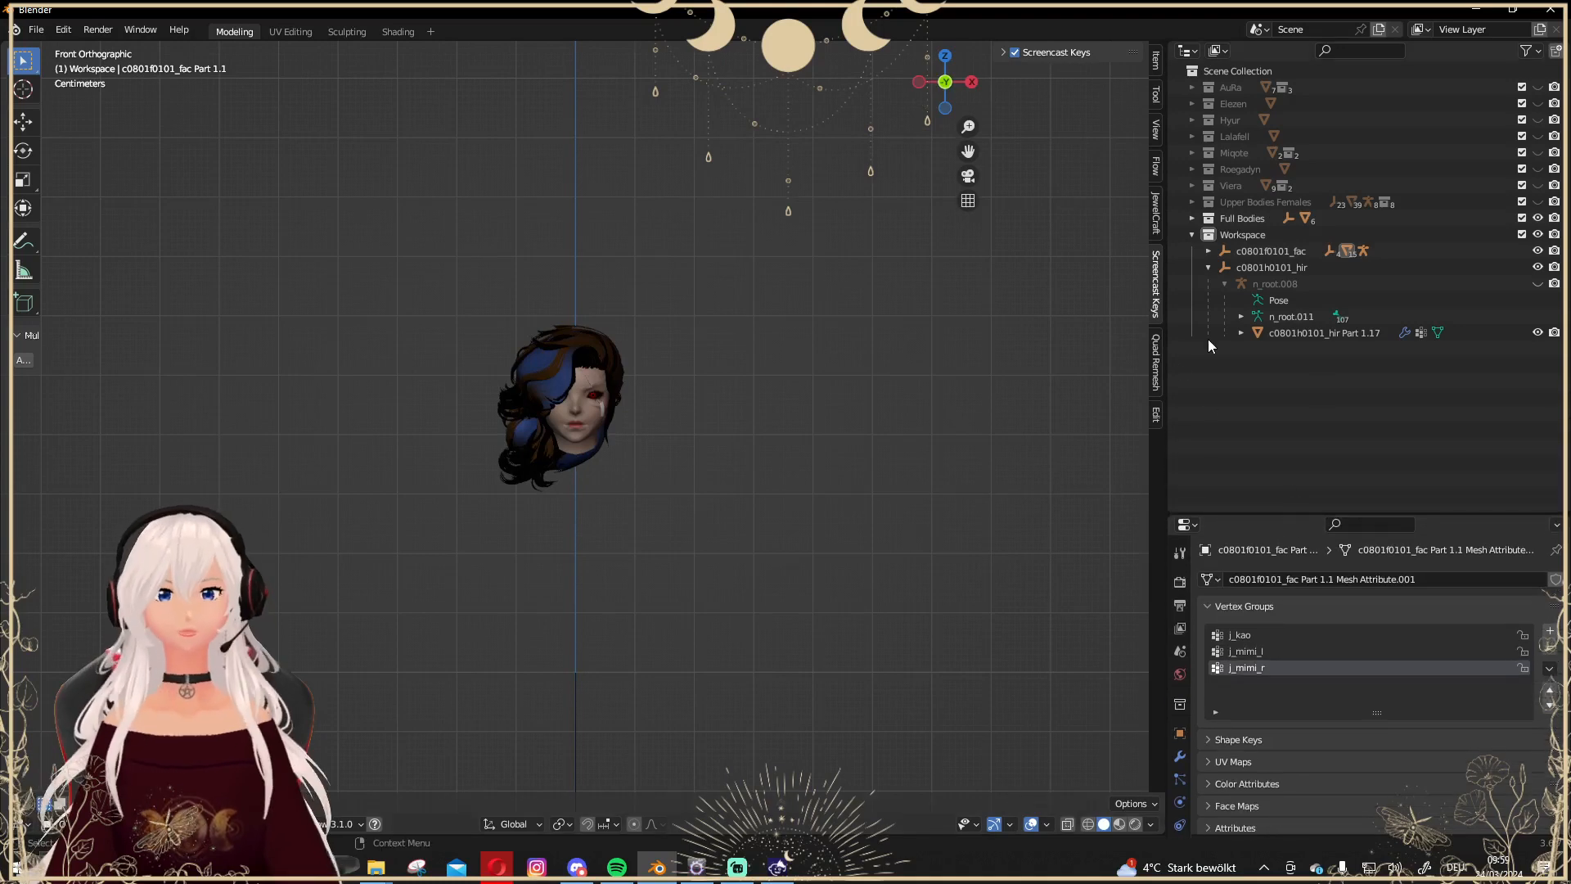
left_click(1539, 284)
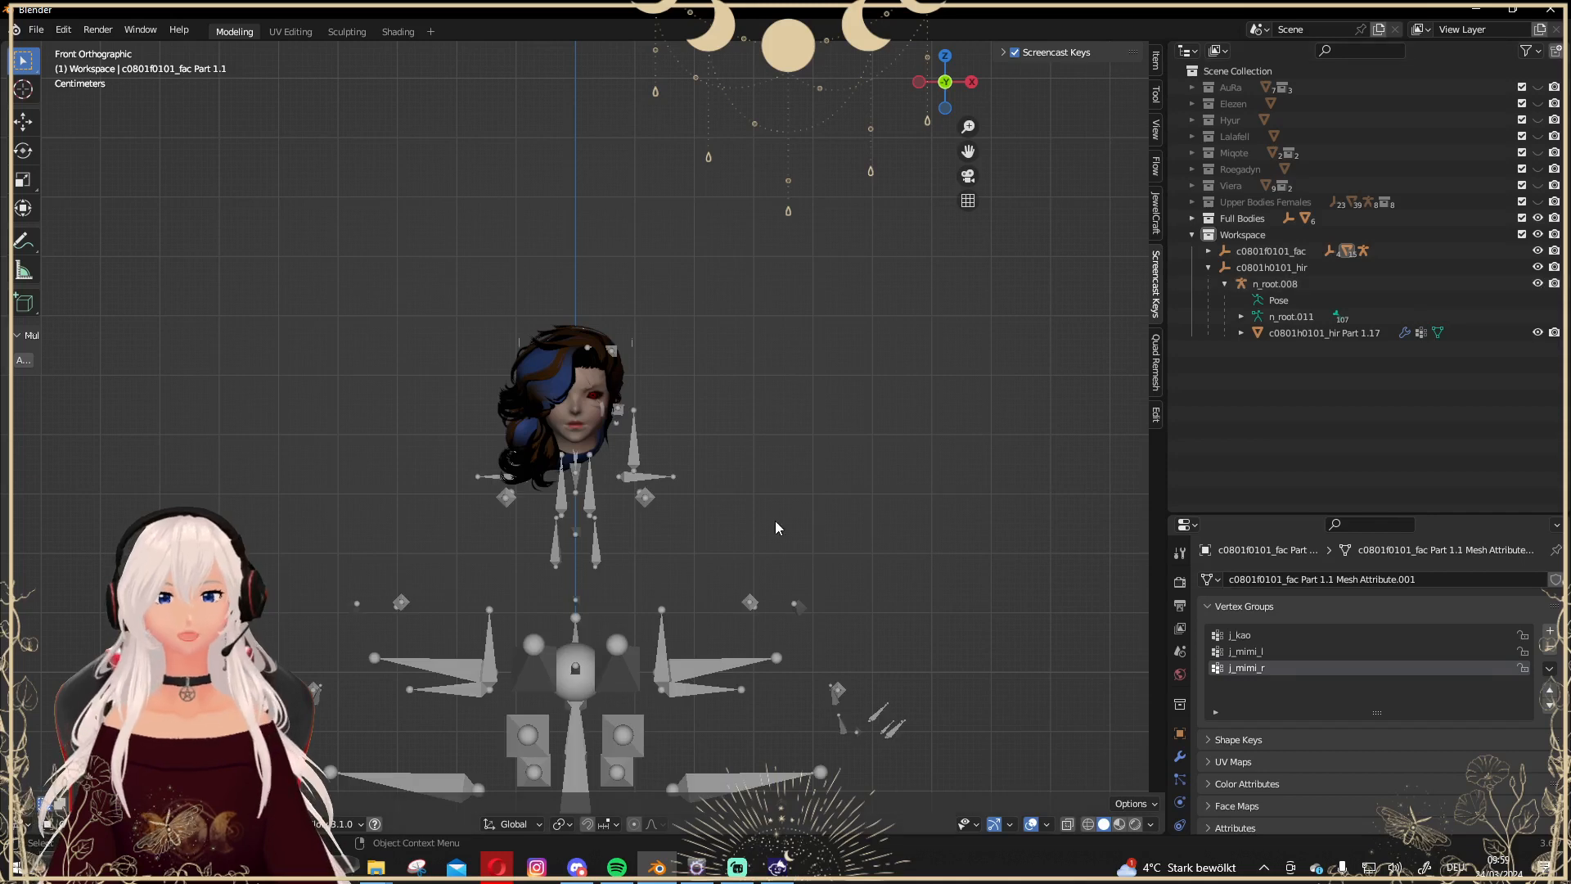
Select the hair mesh c0801h0101_hir Part 1.17 together with its armature n_root.008 and parent c0801h0101_hir.
left_click(1240, 332)
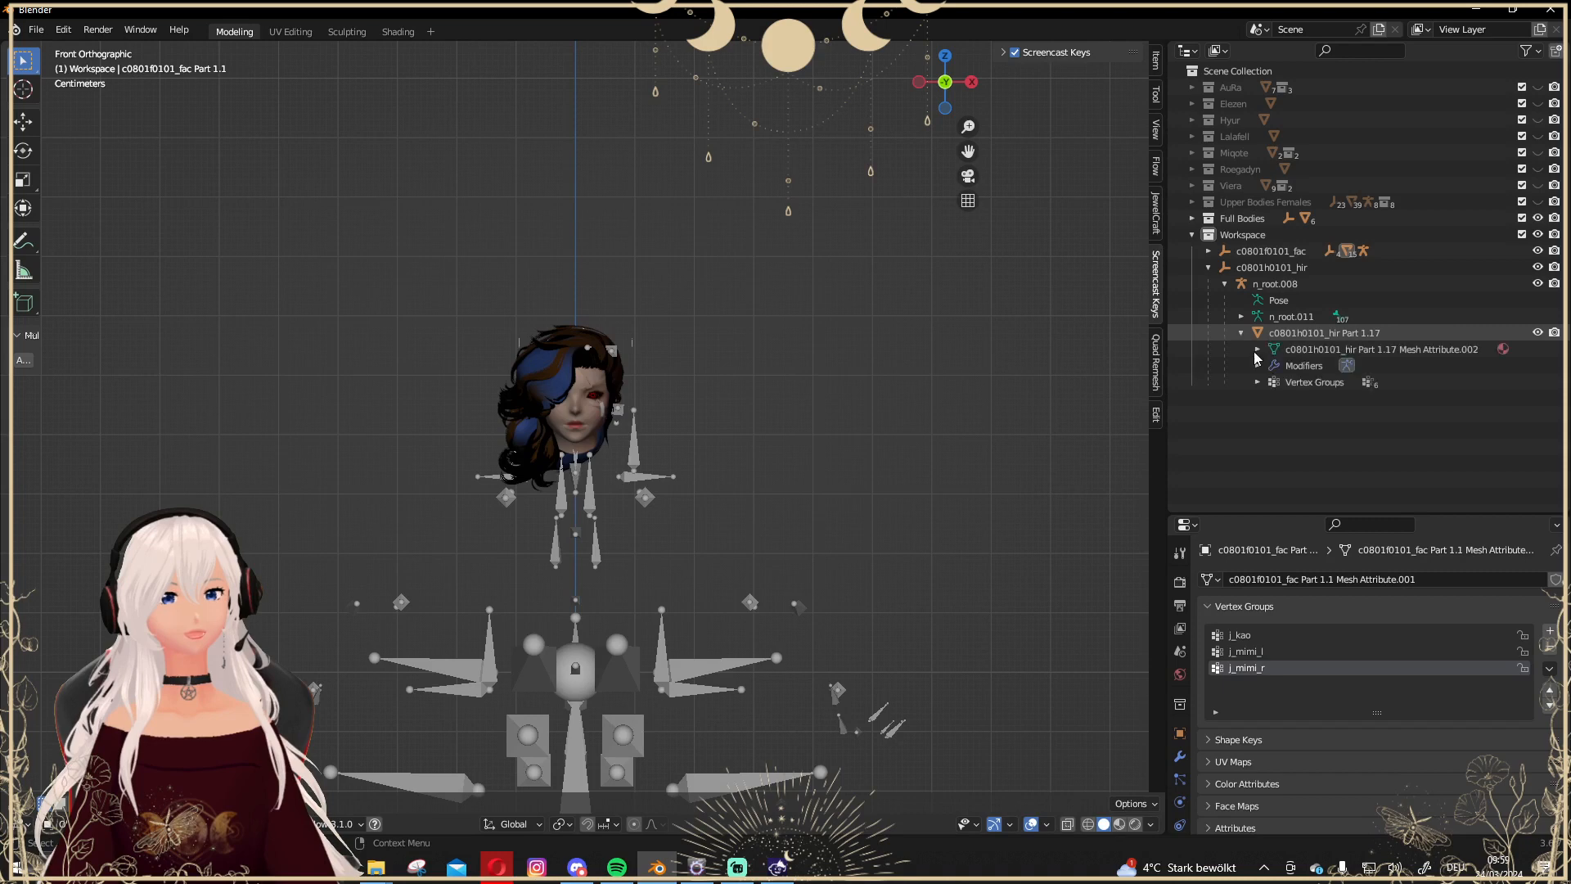
left_click(1240, 332)
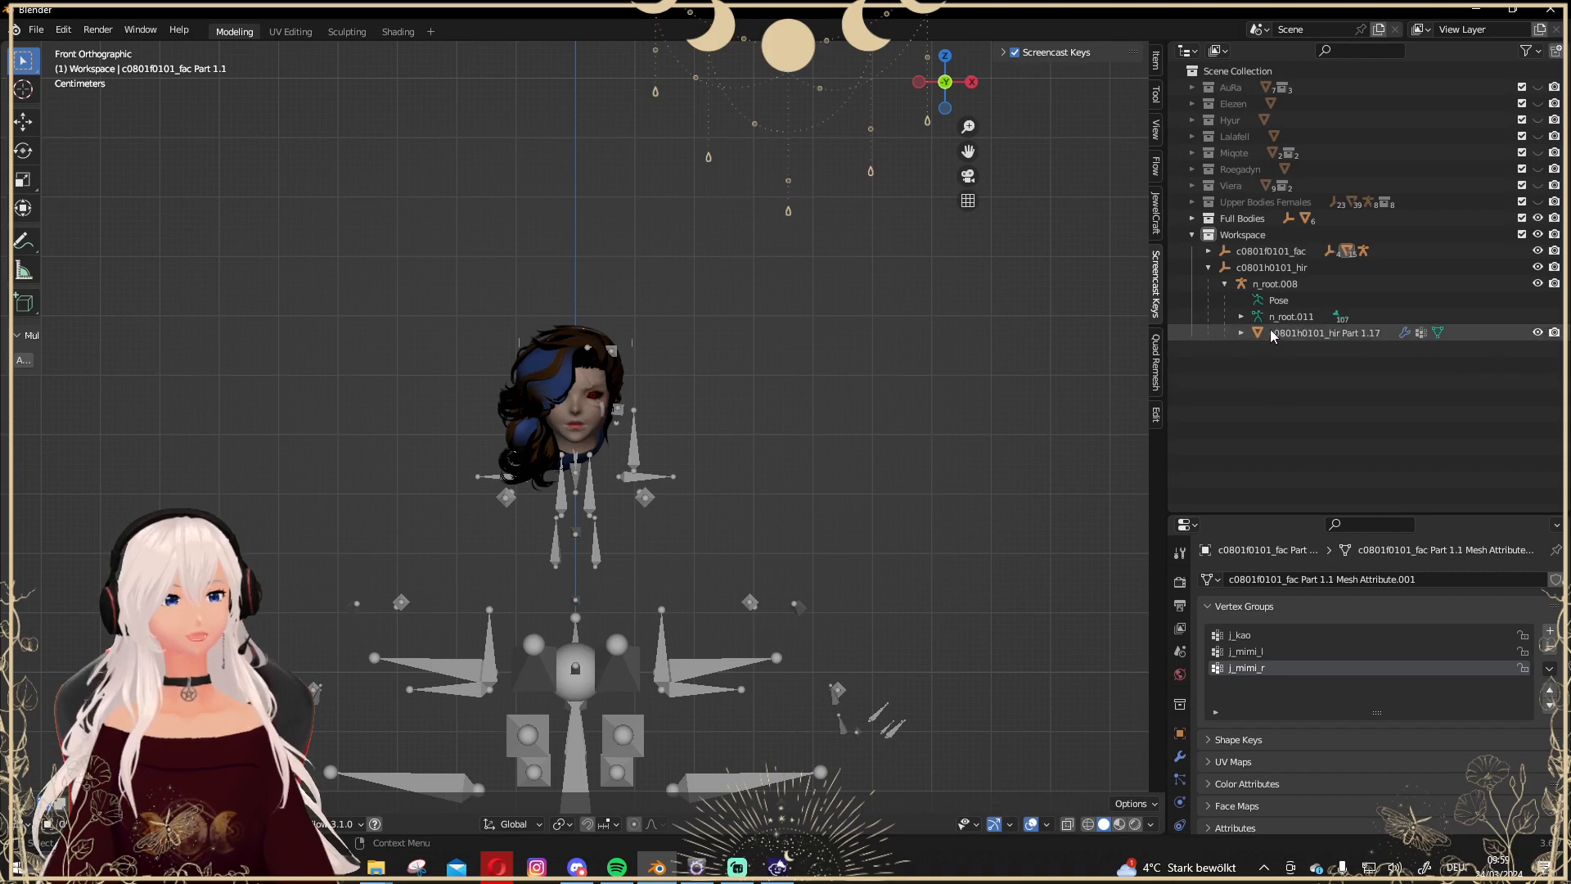
left_click(1314, 332)
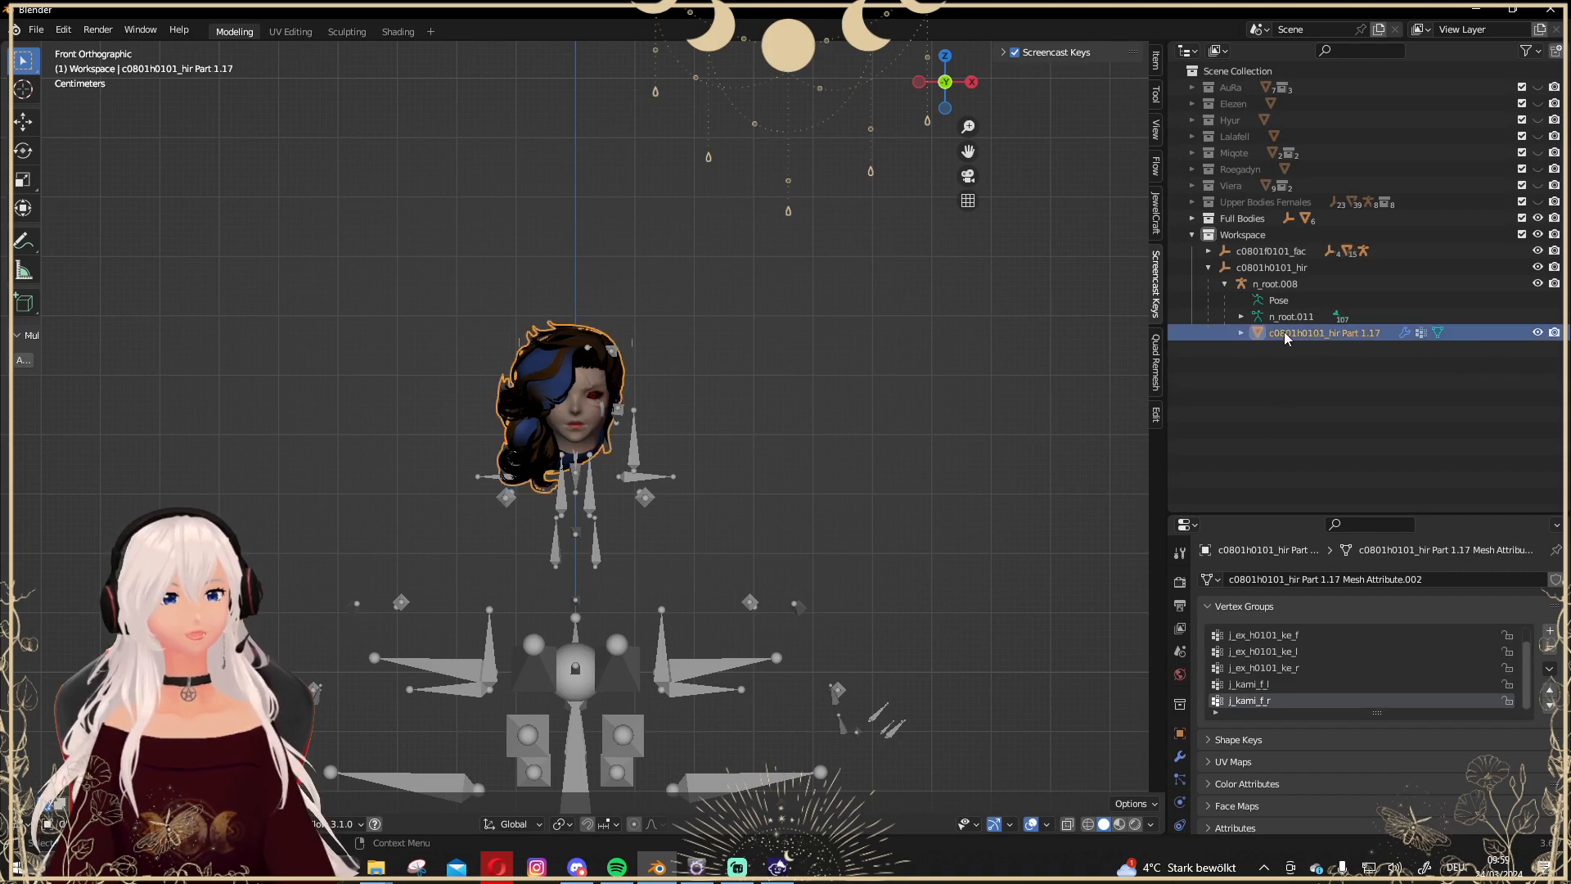
left_click(1307, 267, "shift")
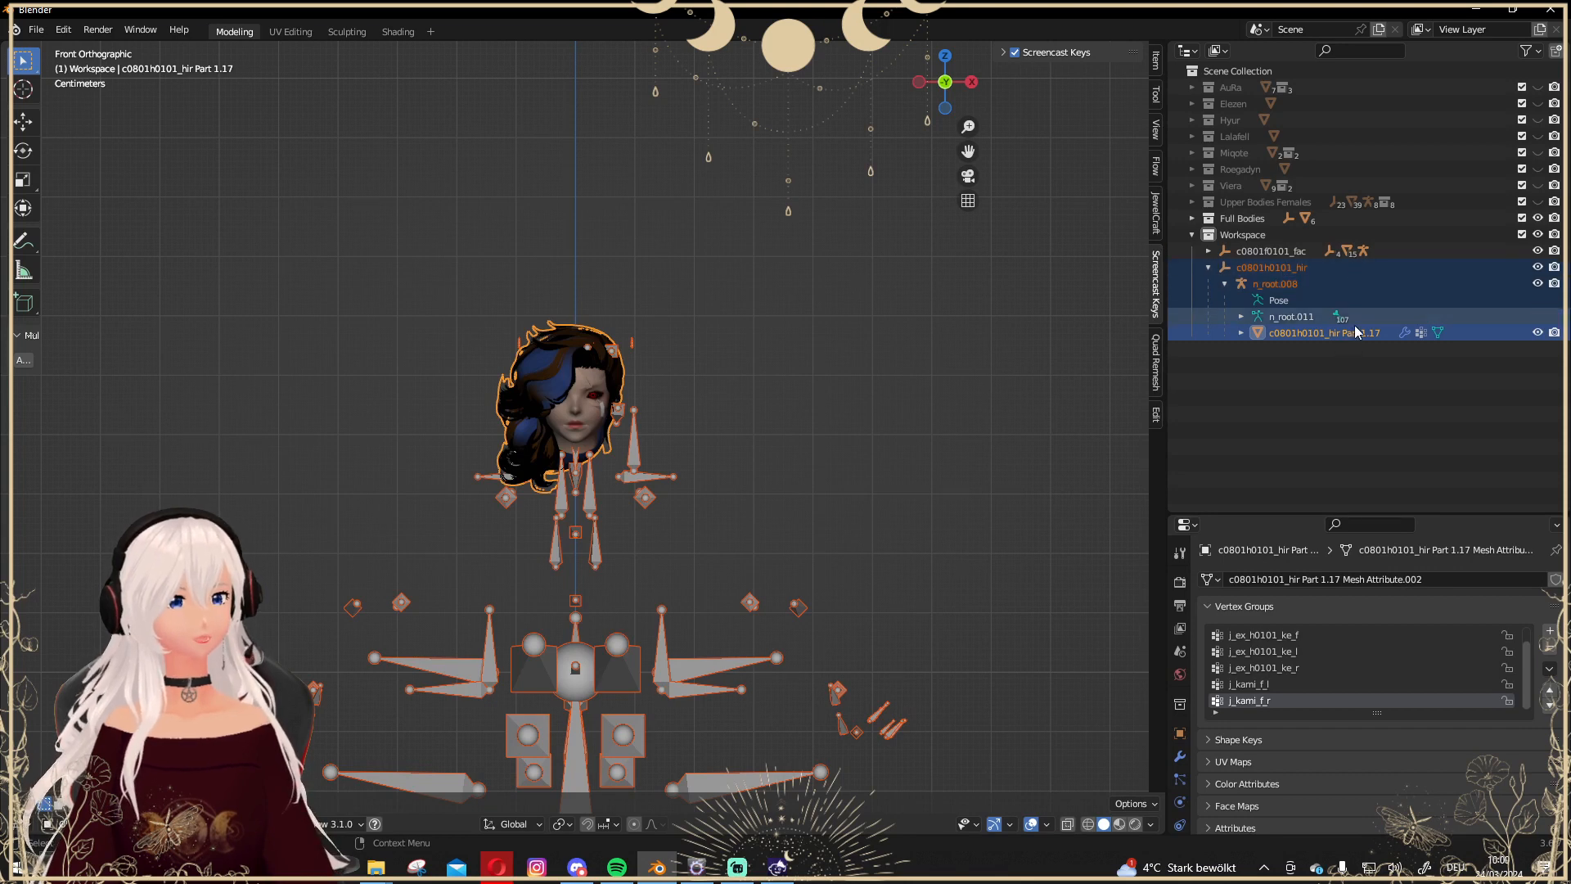
Export the selected hair and armature as miqote evil vivienne.fbx into the Miqote_Female\101\3D folder, checking the geometry and armature export options.
left_click(37, 30)
mouse_move(85, 268)
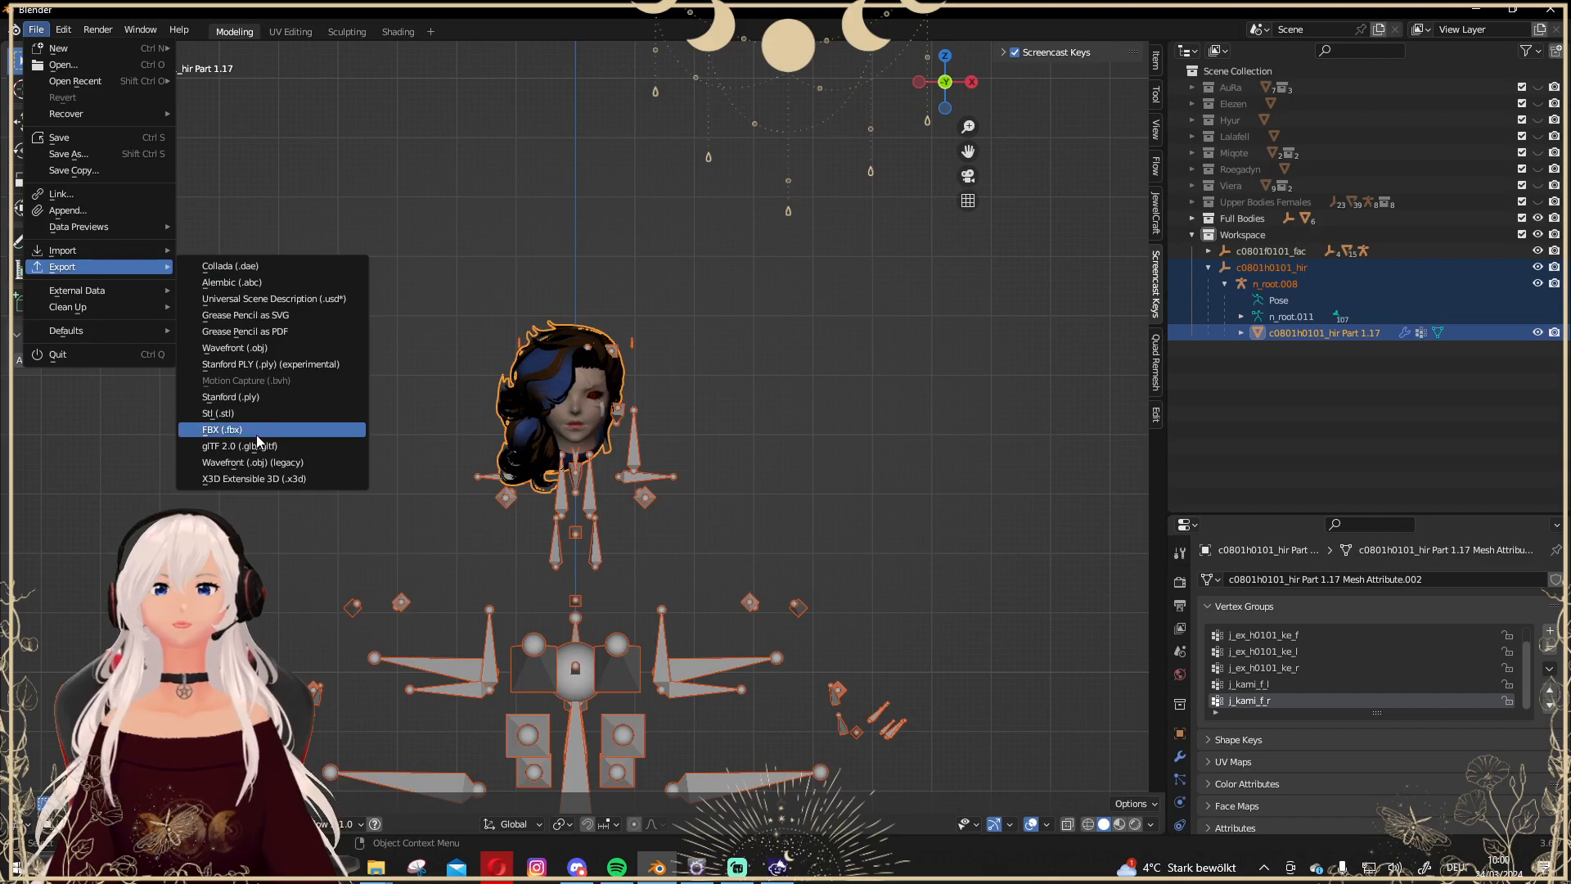
left_click(223, 431)
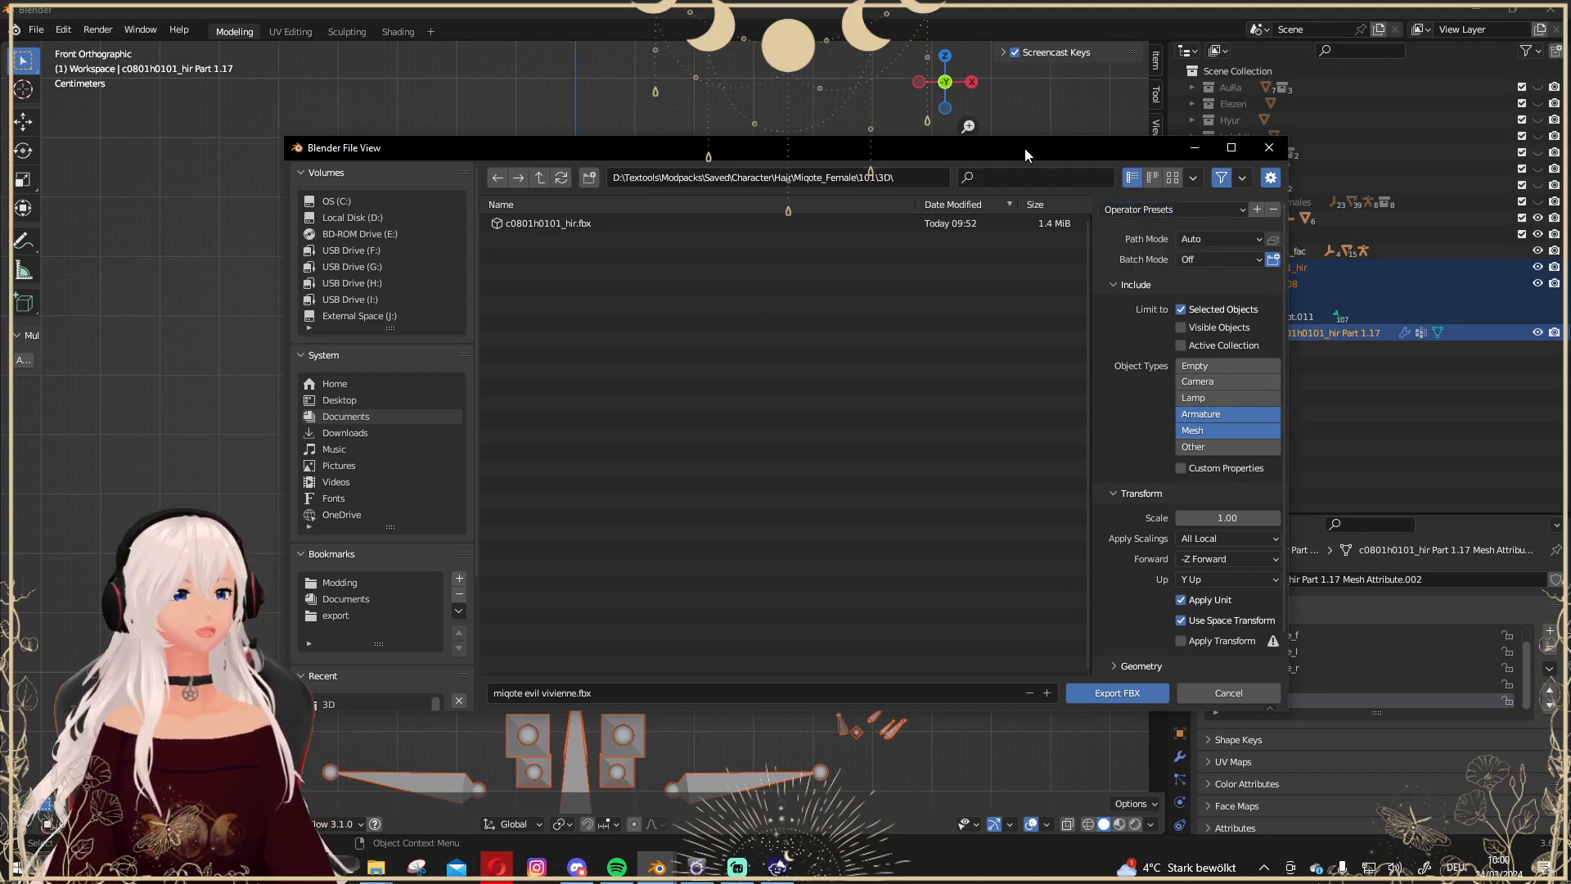
left_click_drag(1025, 148, 875, 99)
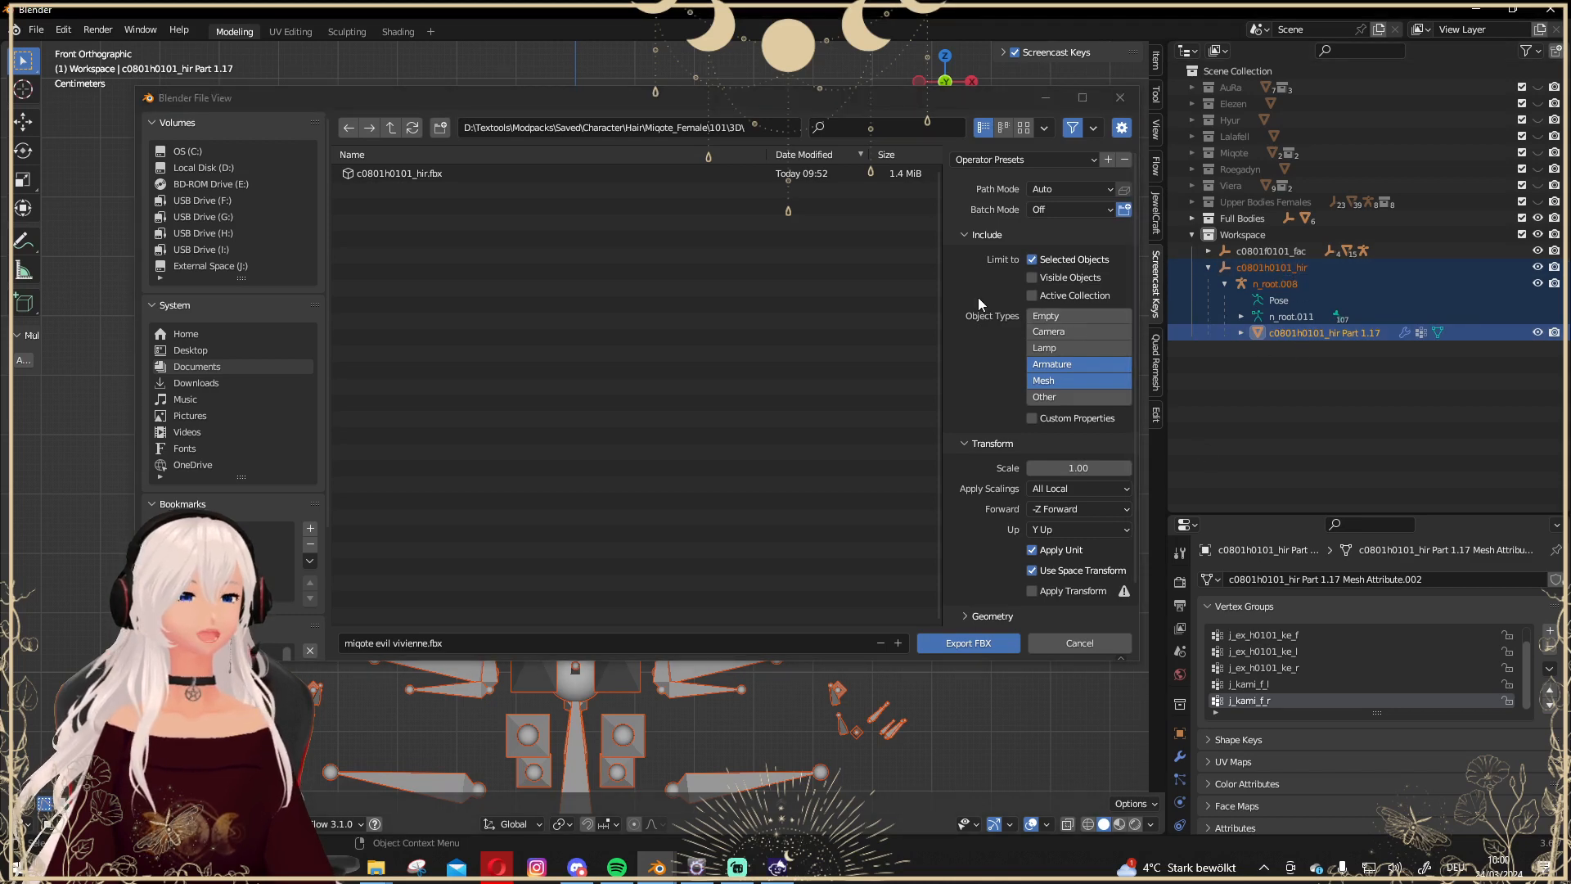
scroll(1003, 345, "down", 1)
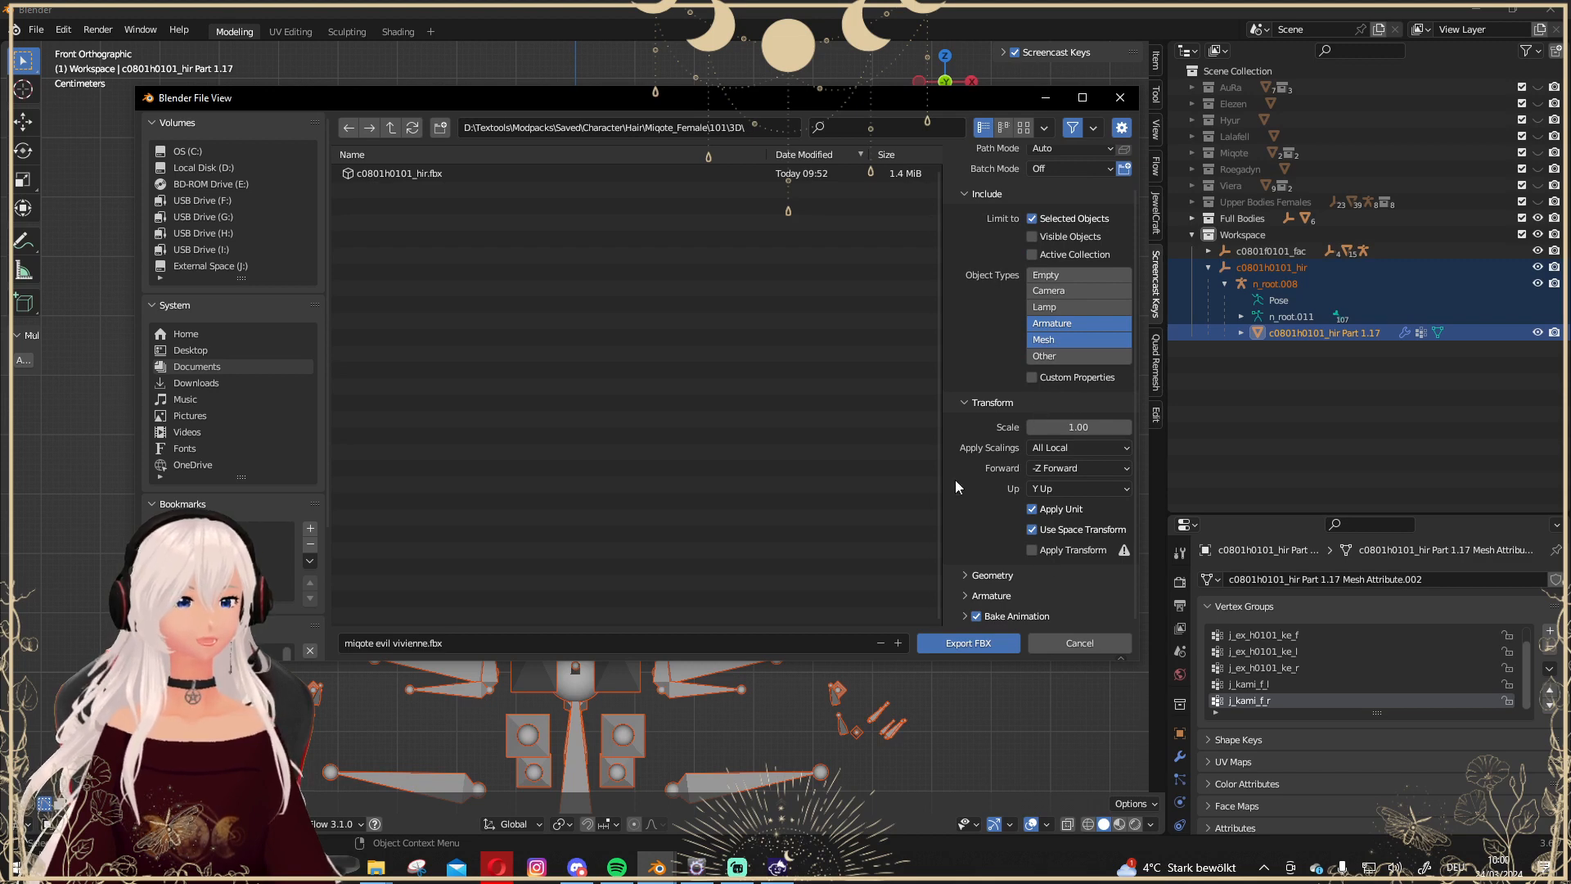
left_click(959, 573)
scroll(971, 492, "down", 4)
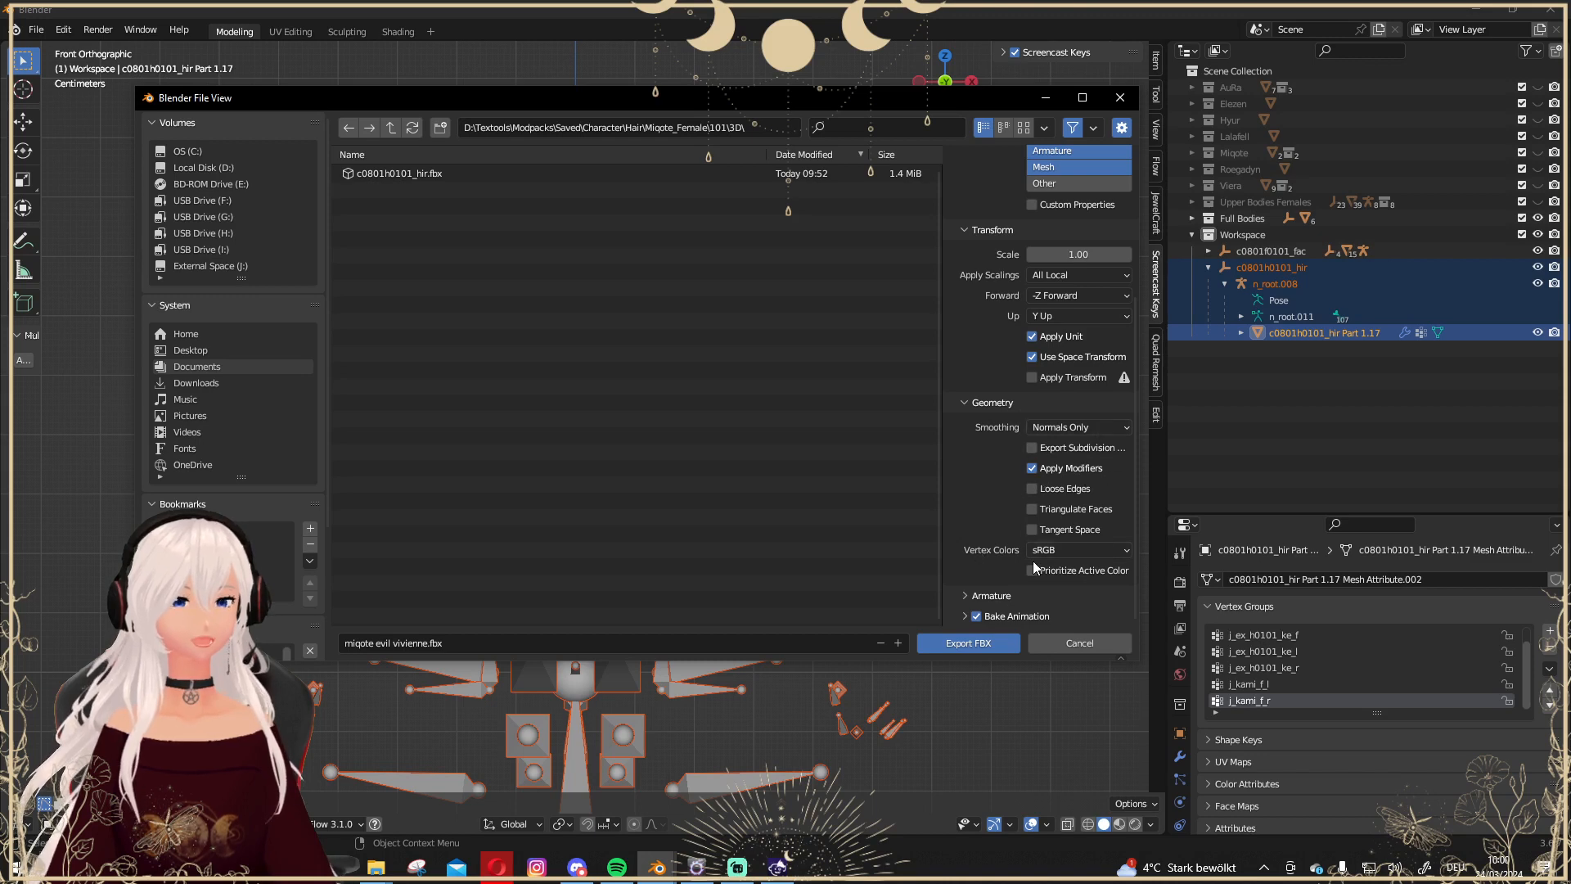
left_click(968, 596)
scroll(1008, 464, "down", 3)
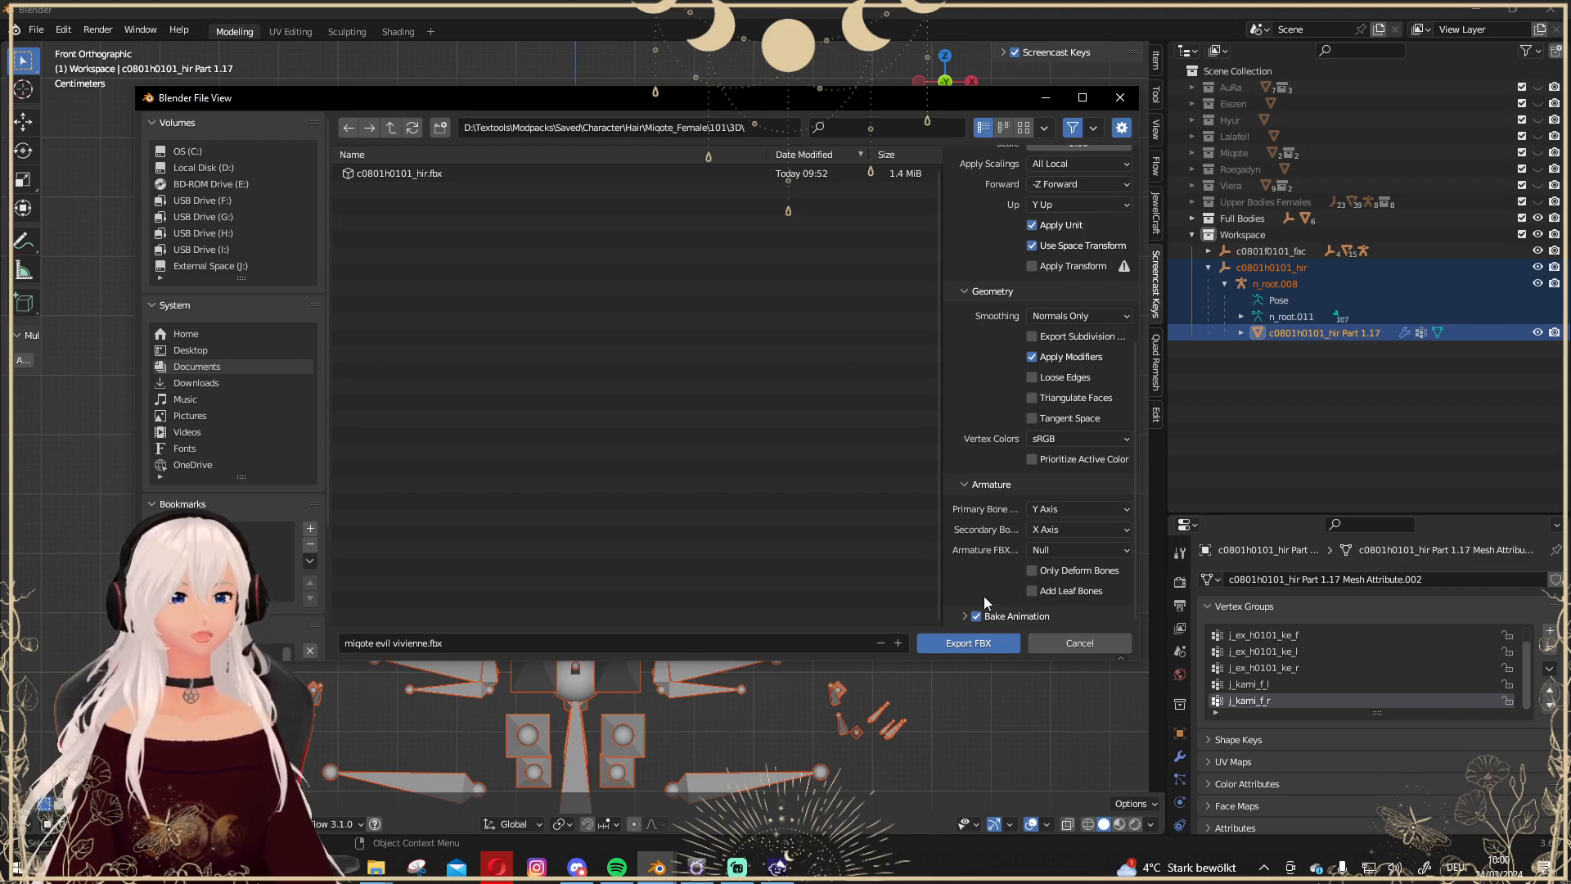
scroll(986, 562, "up", 9)
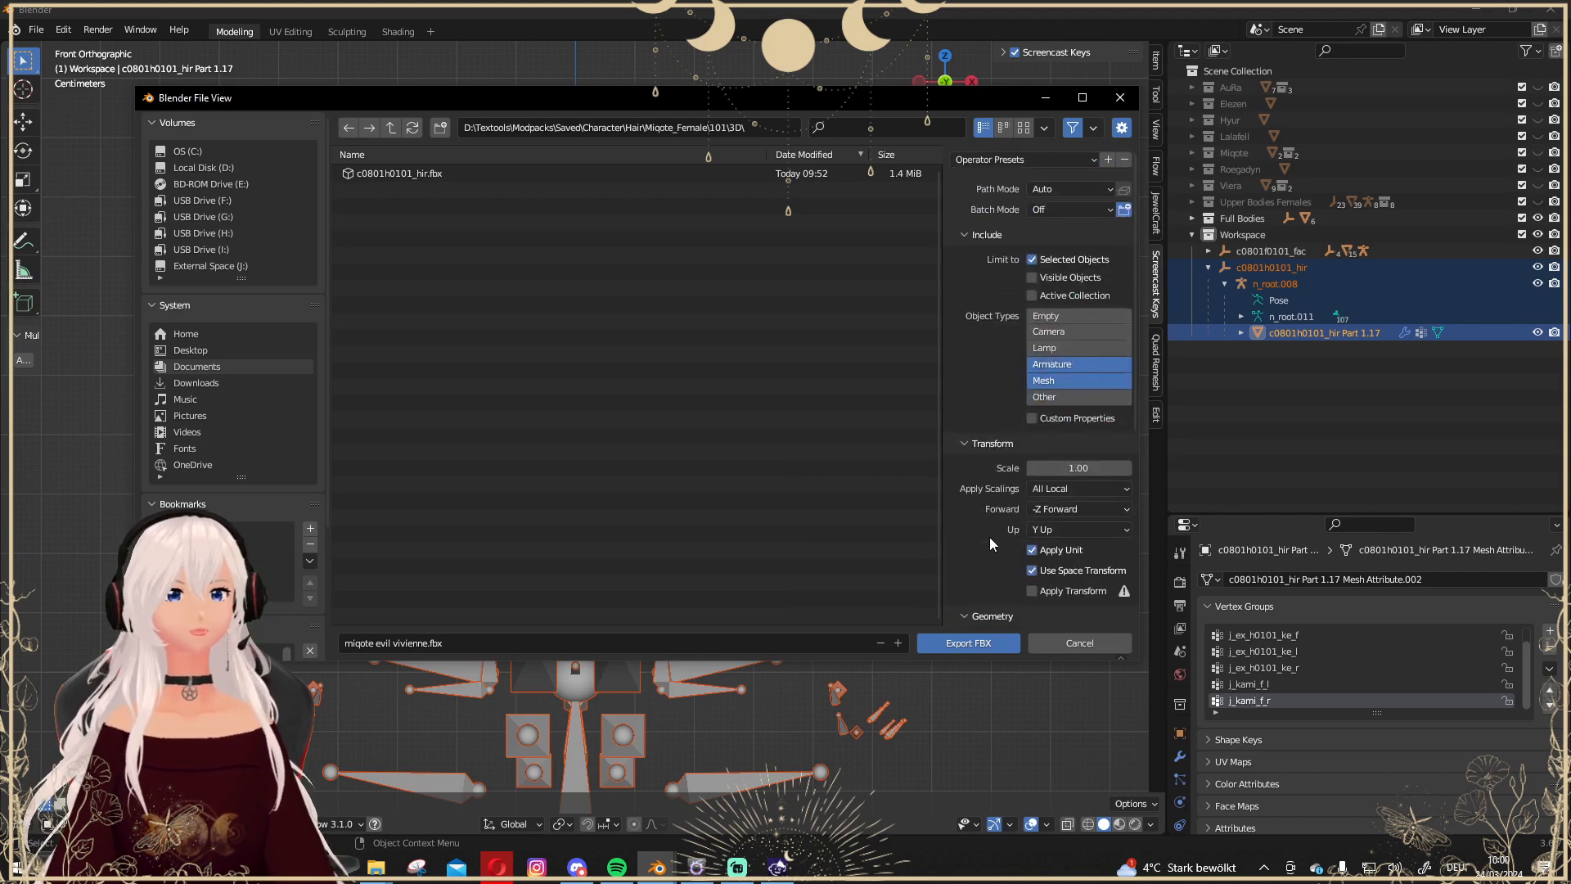
left_click(372, 645)
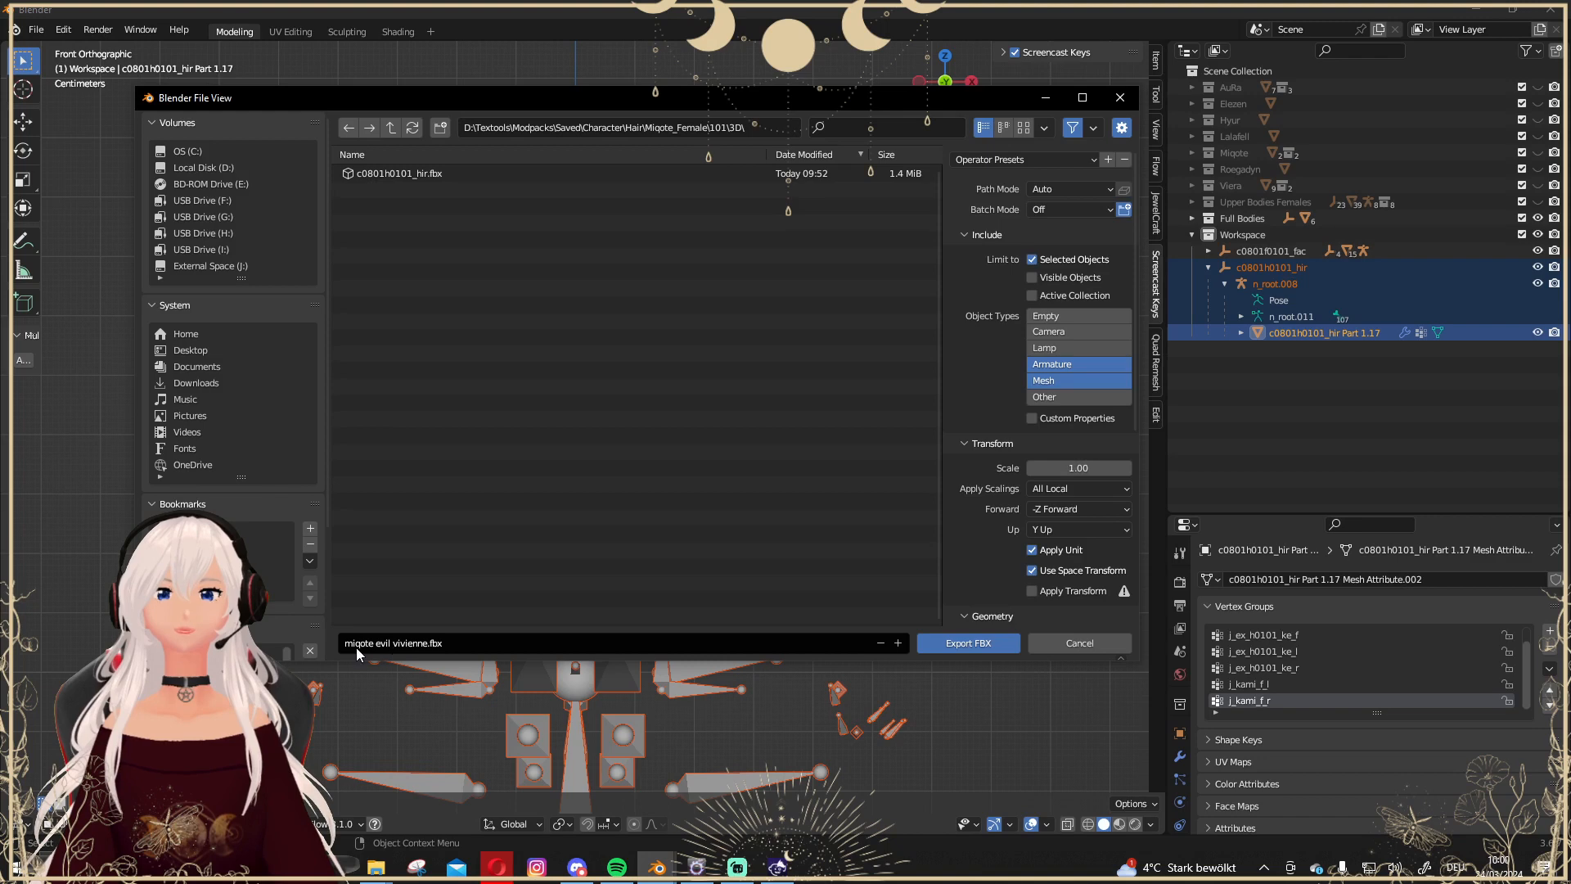
left_click(955, 643)
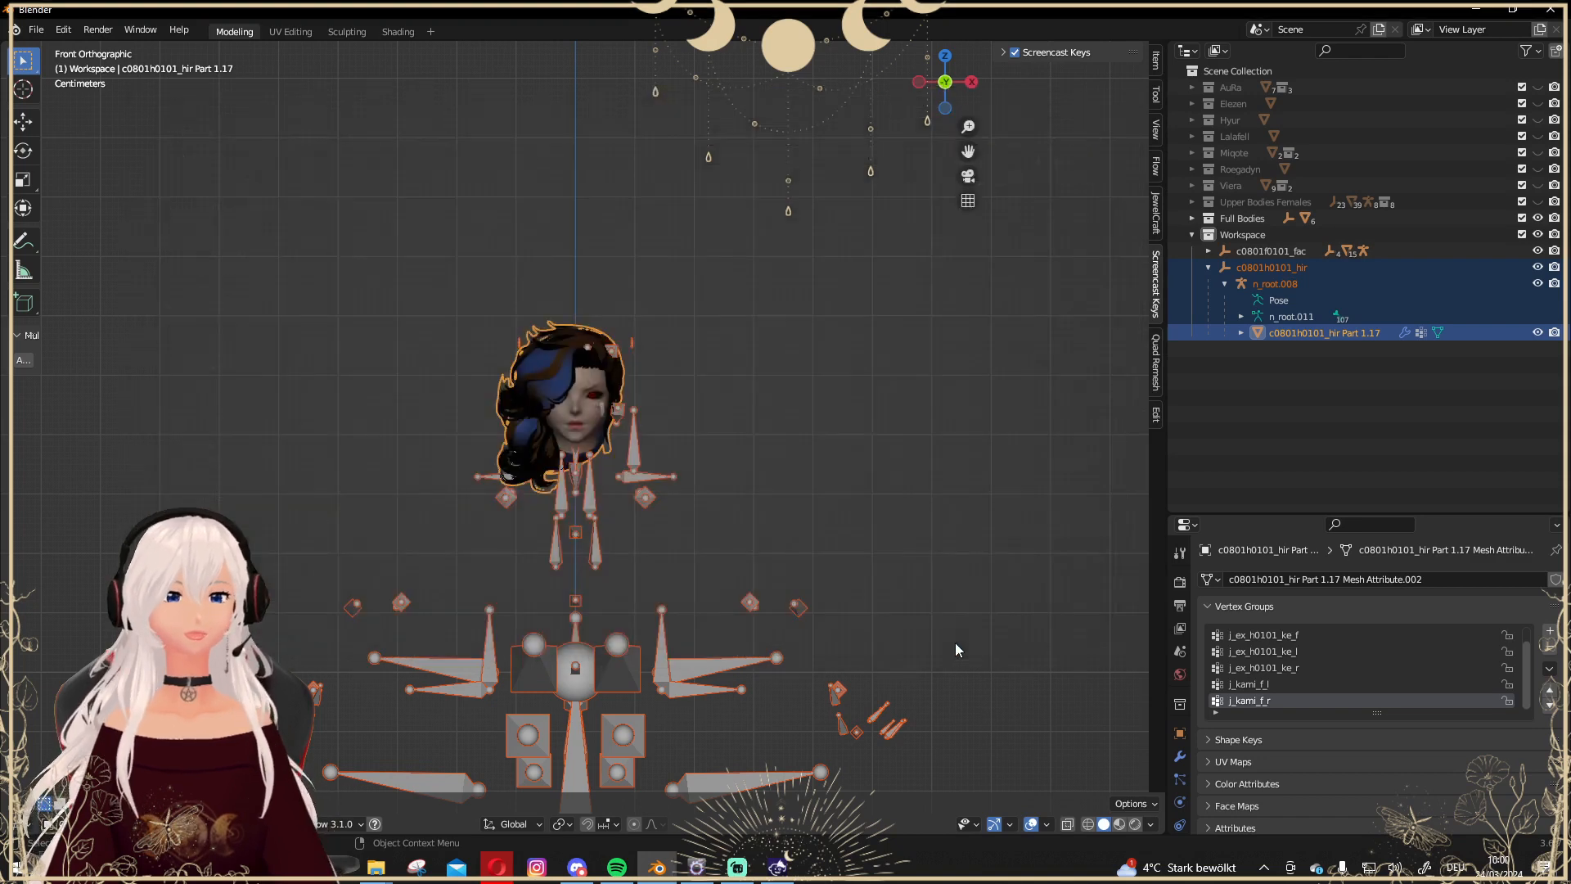
Switch to FFXIV TexTools, open the Miqote Female hair model number 101 and inspect it in the viewer.
scroll(939, 557, "up", 3)
scroll(940, 557, "down", 3)
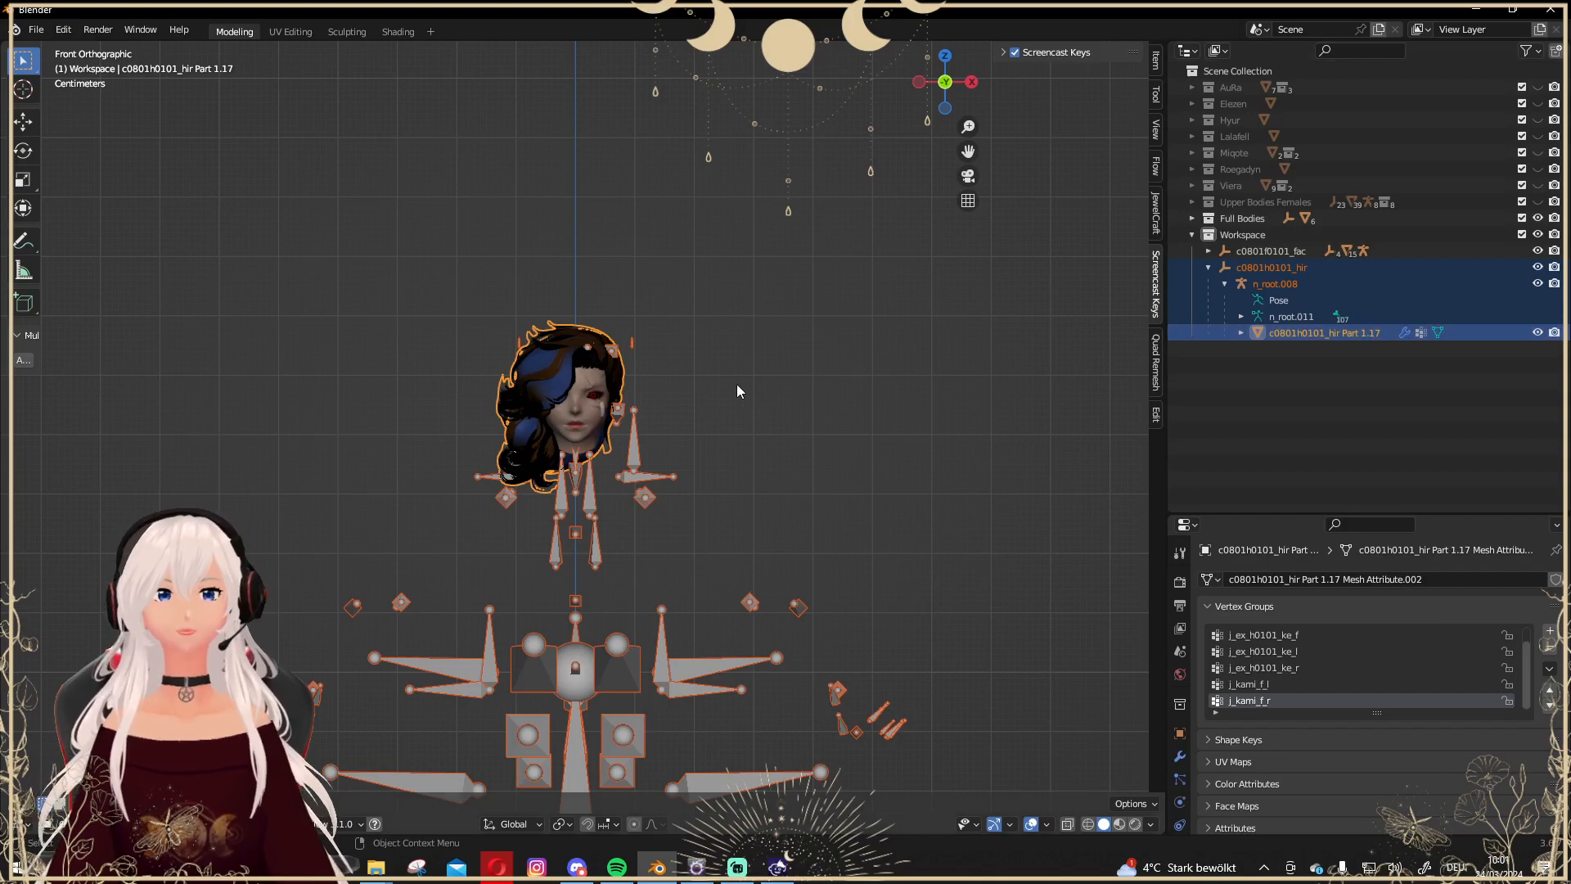
left_click(697, 866)
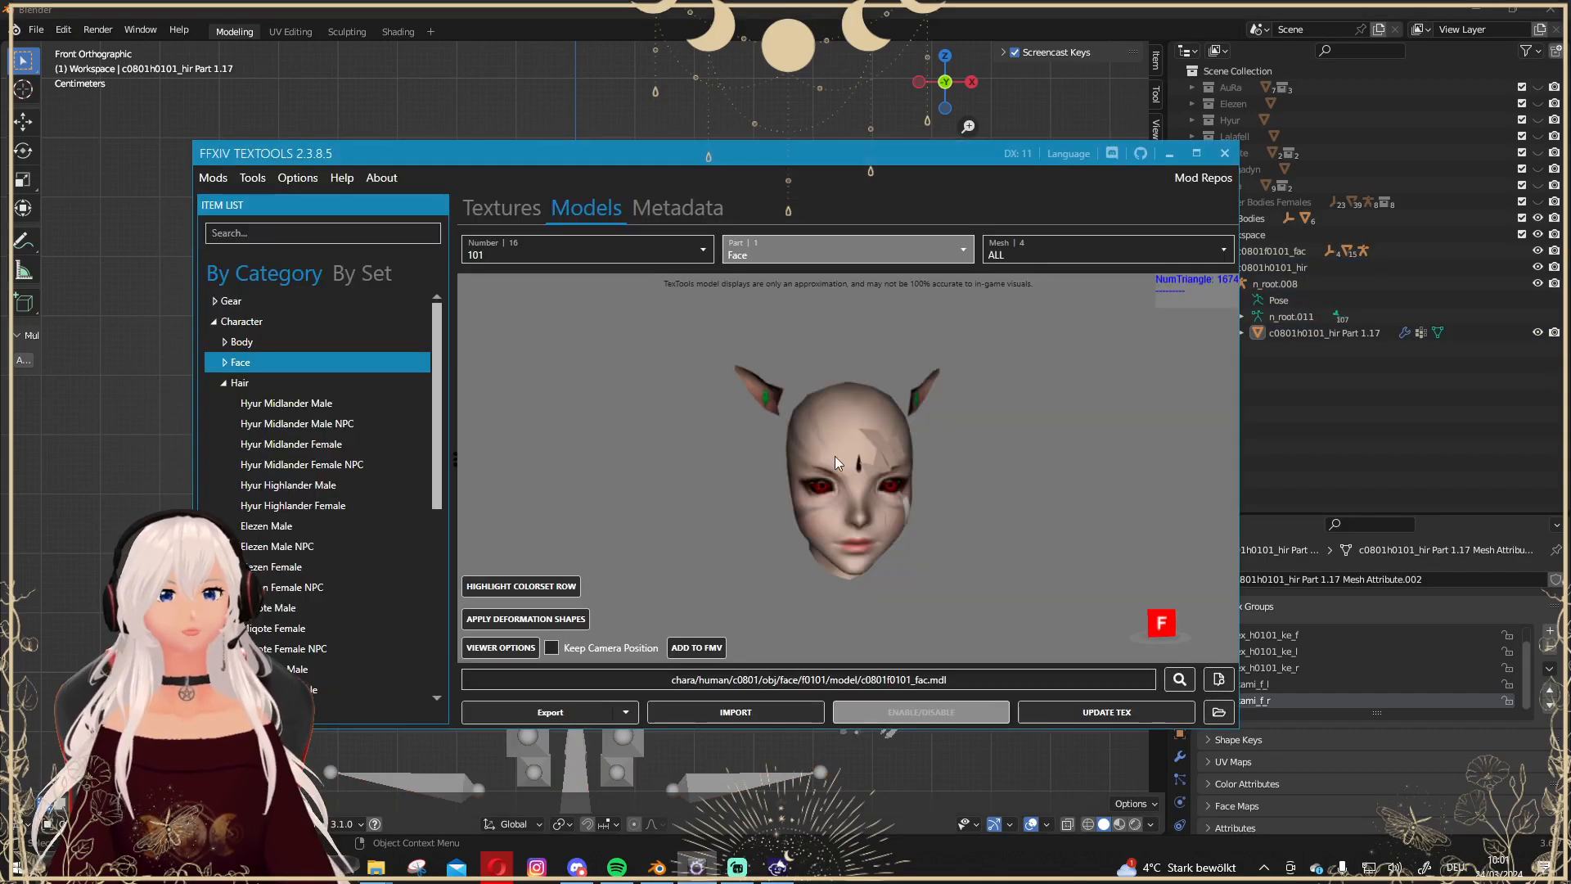
left_click(225, 385)
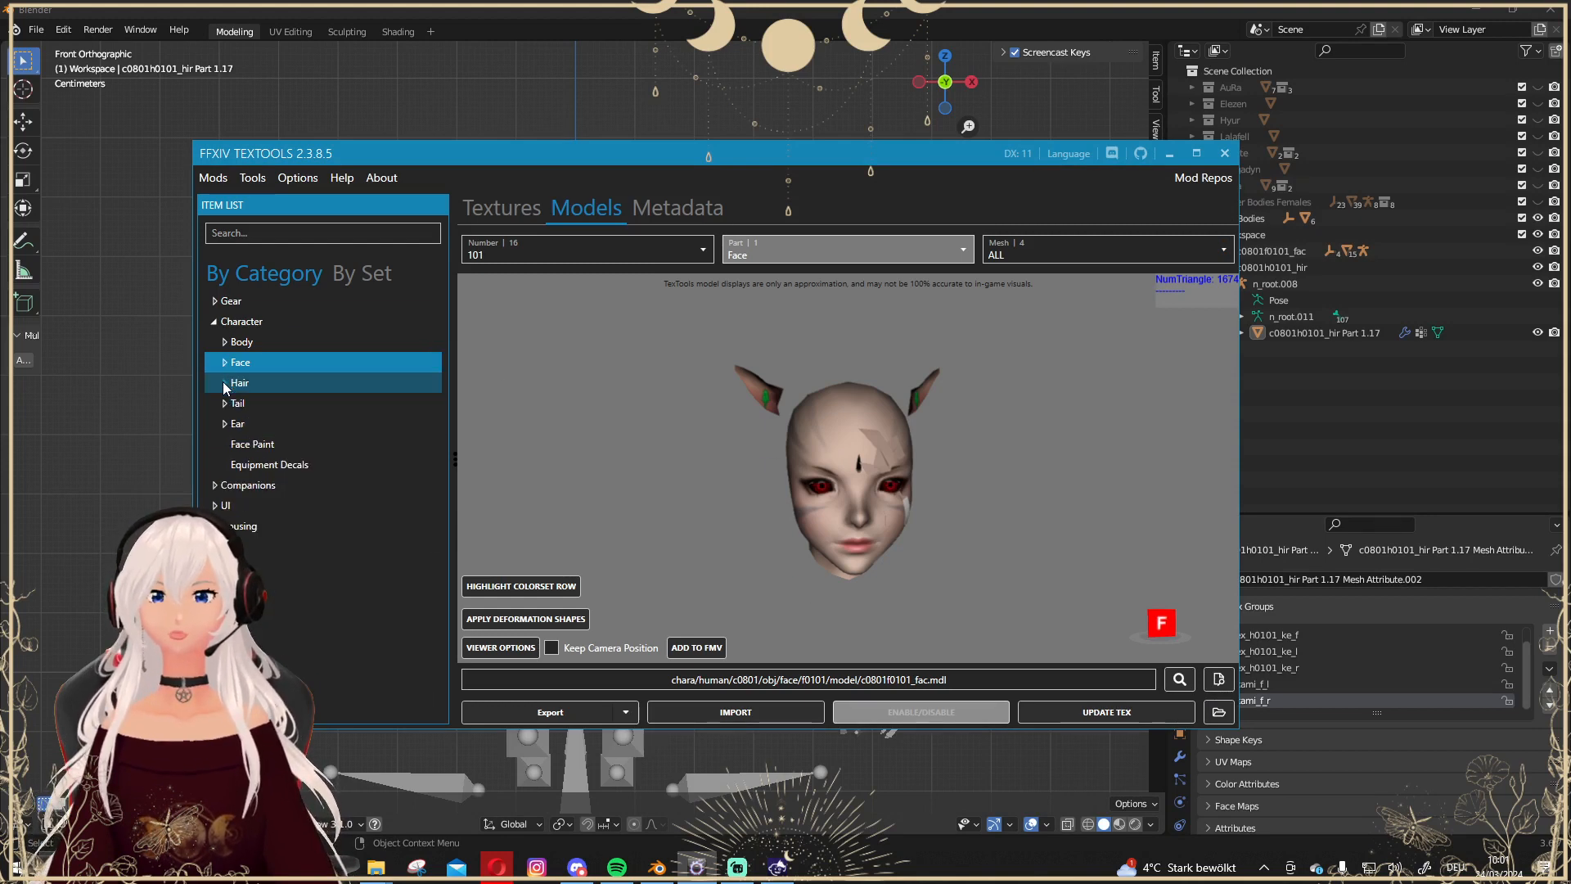
left_click(225, 386)
scroll(286, 450, "down", 3)
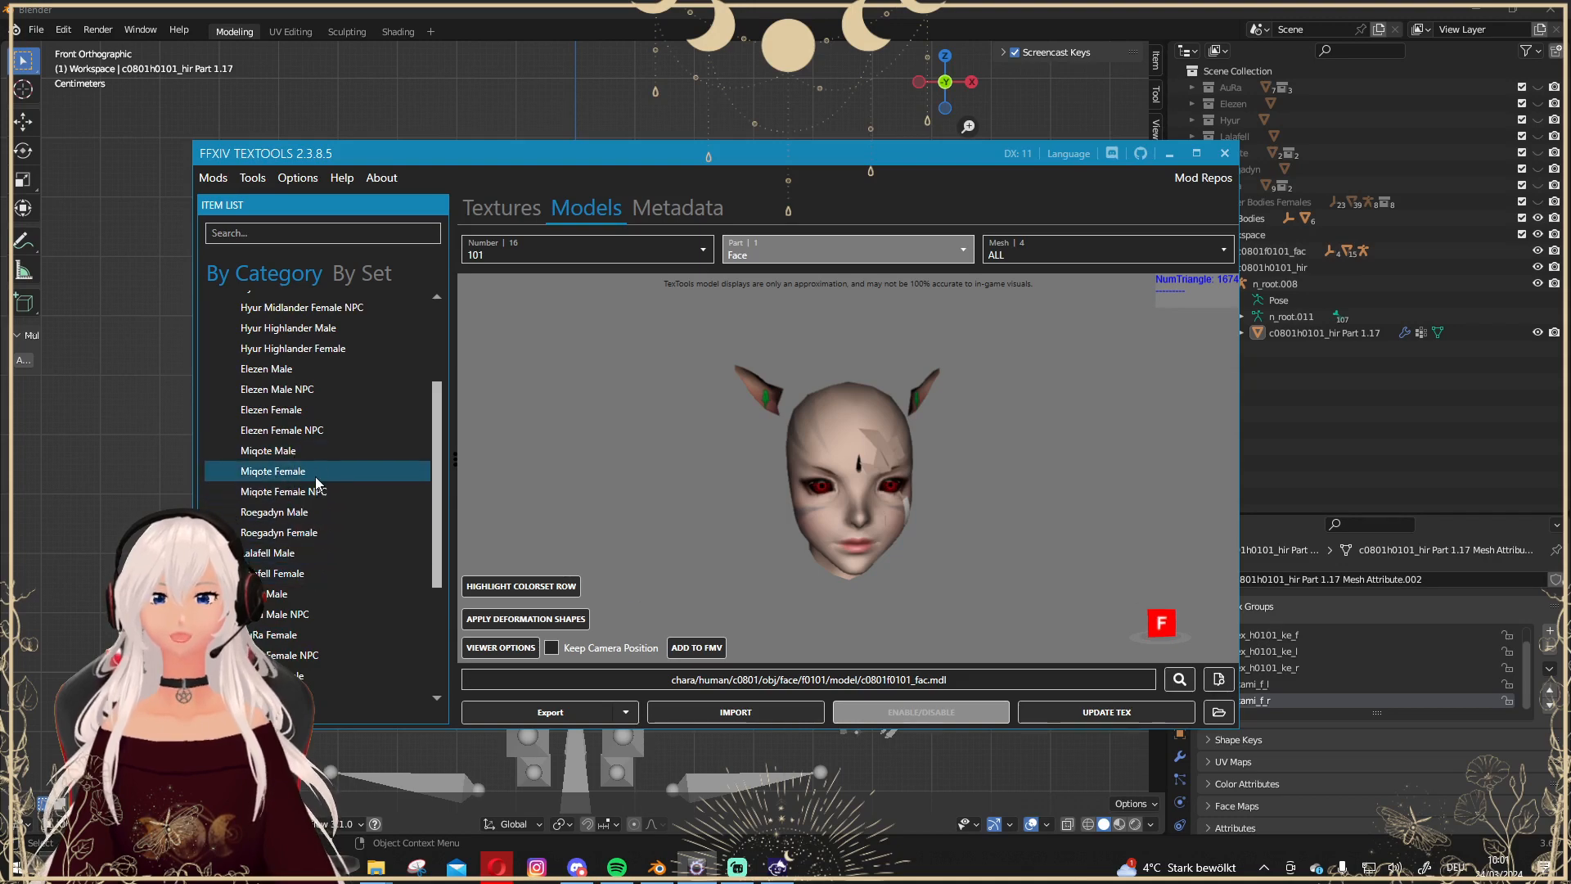
left_click(316, 478)
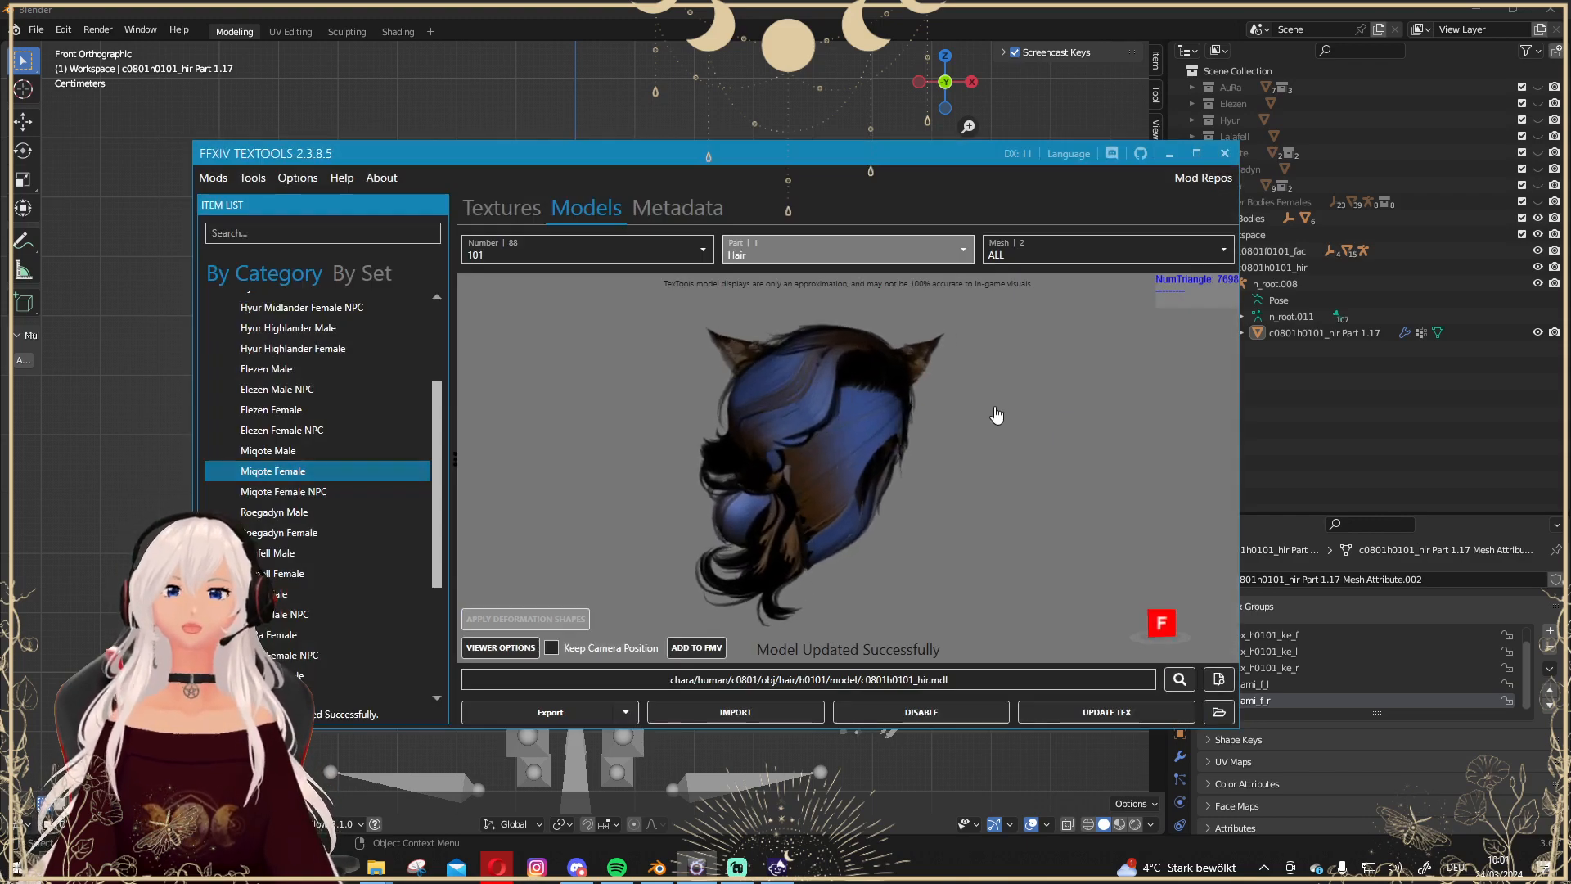
mouse_move(997, 415)
right_mouse_down()
mouse_move(999, 435)
mouse_move(982, 433)
right_mouse_up()
scroll(905, 427, "down", 4)
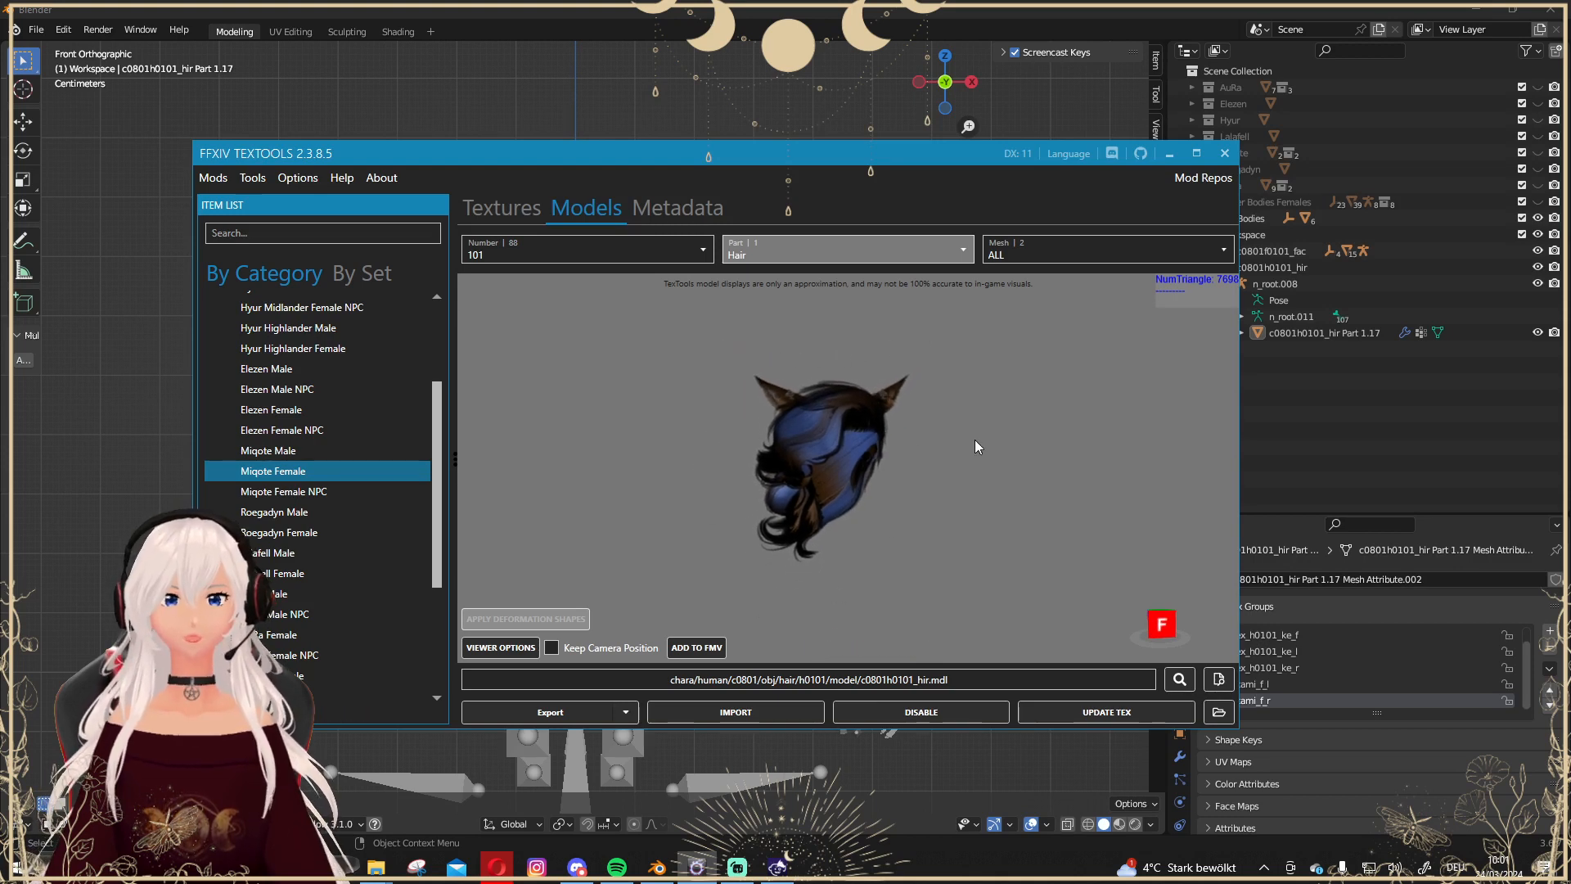
scroll(974, 440, "up", 2)
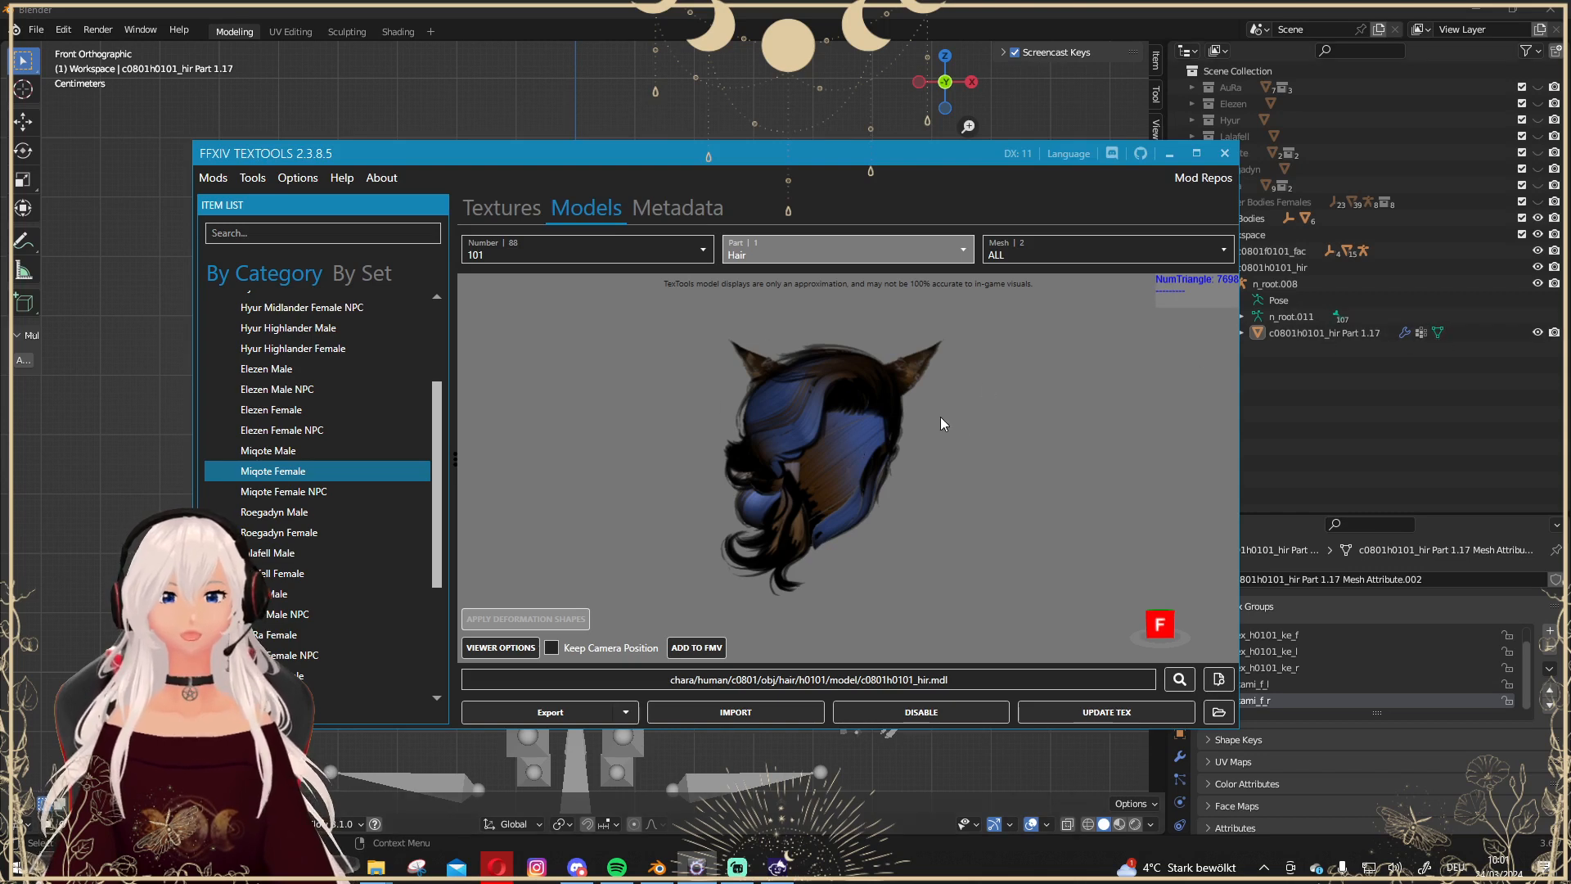
mouse_move(964, 435)
right_mouse_down()
mouse_move(670, 445)
mouse_move(968, 436)
mouse_move(966, 449)
right_mouse_up()
scroll(810, 366, "down", 3)
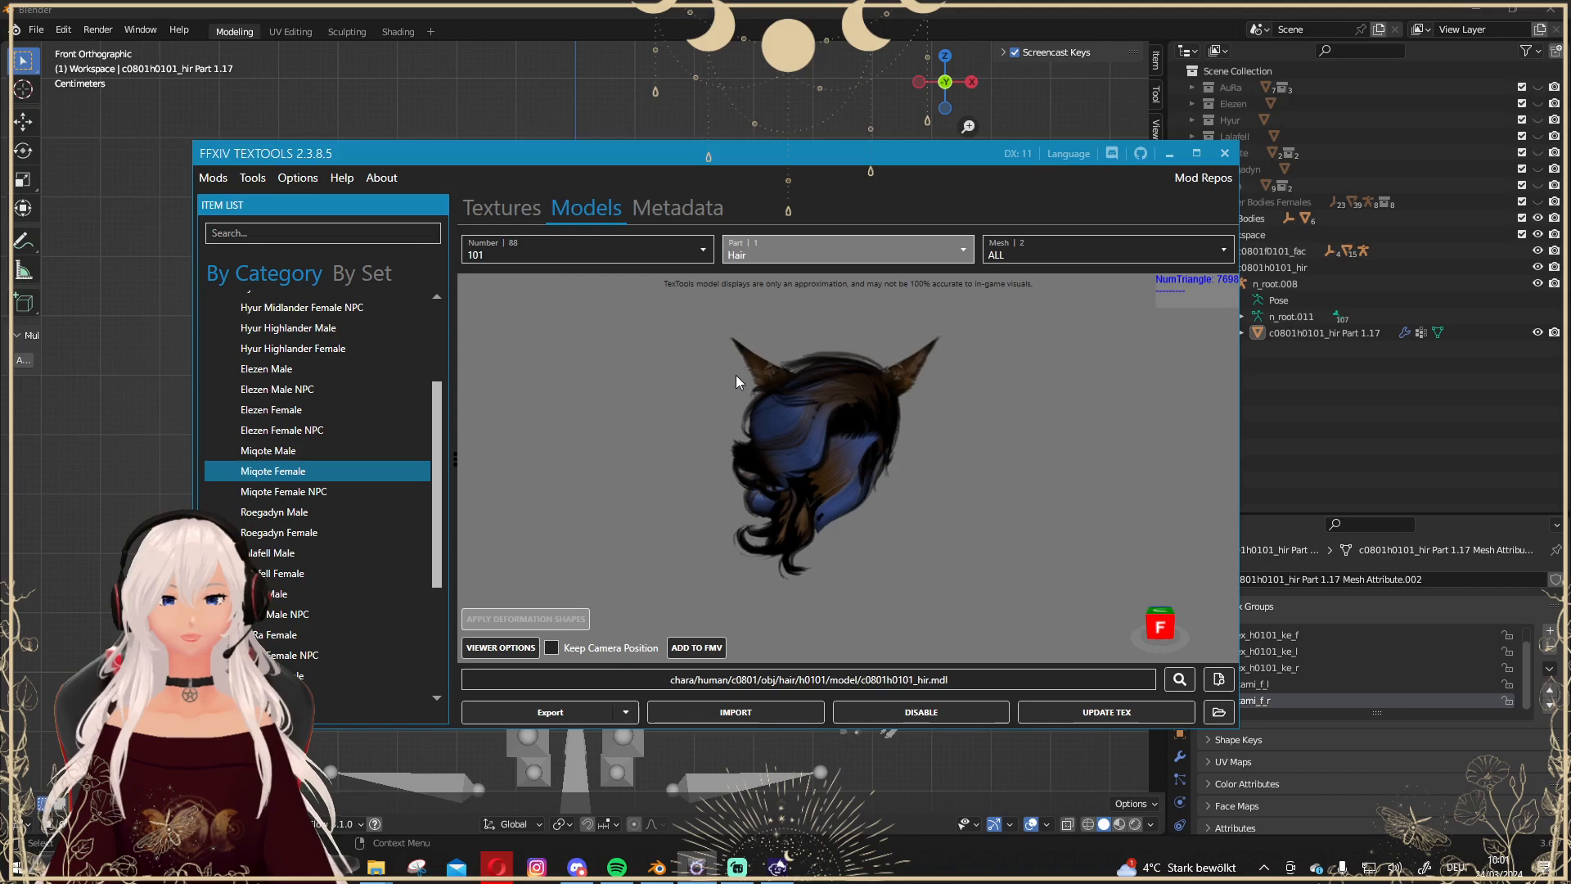
Import miqote evil vivienne.fbx into the Miqote Female hair model with Force UV1 to [1,-1] and Clone UV1 to UV2 enabled.
left_click(723, 714)
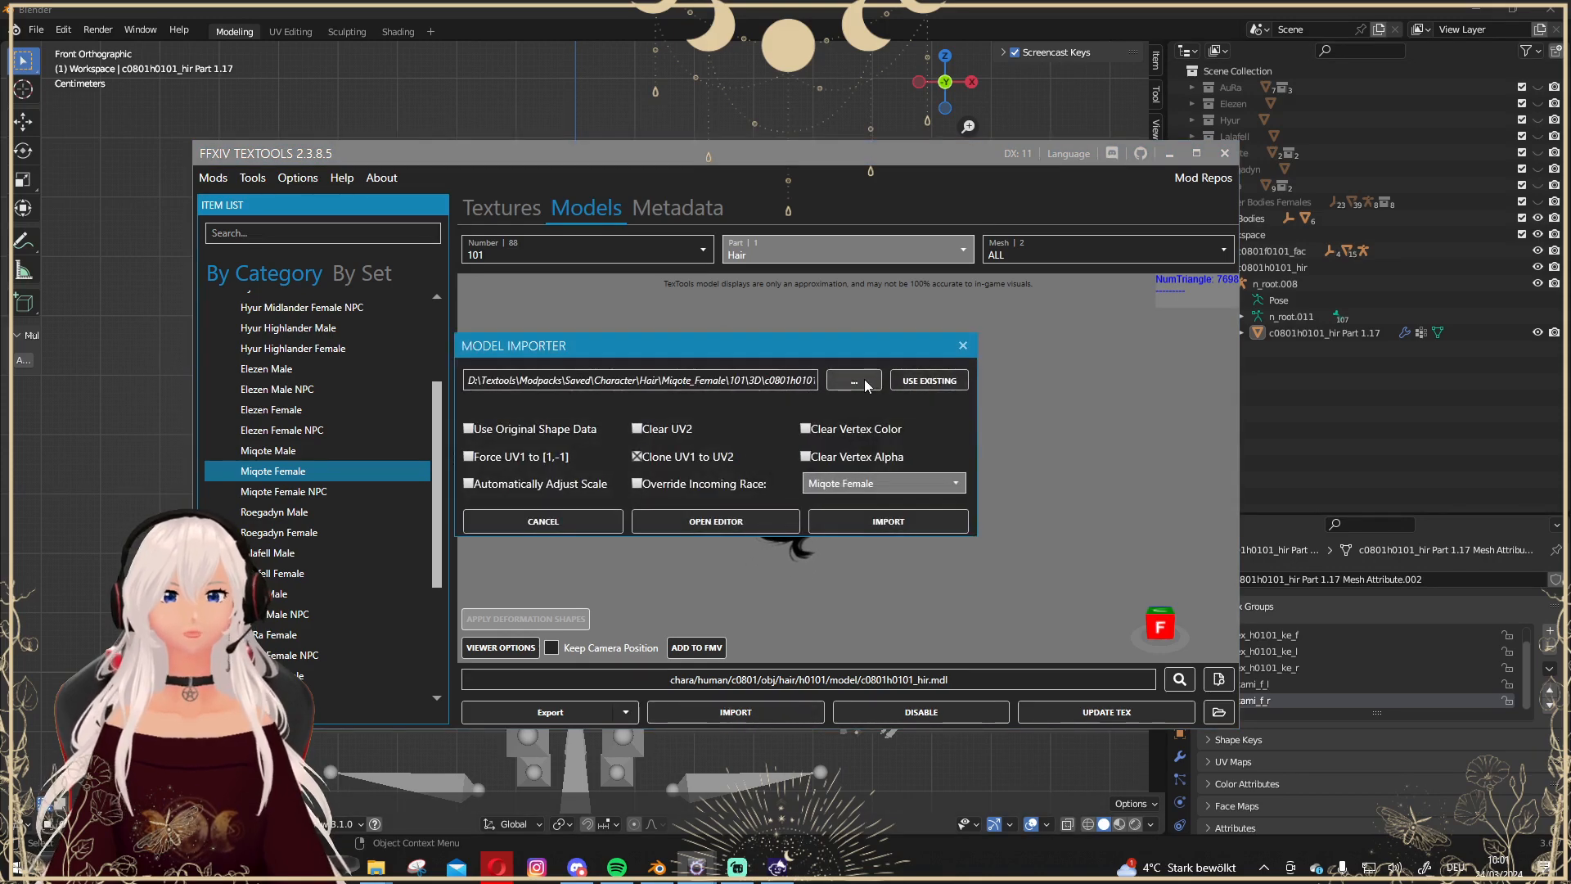
left_click(864, 381)
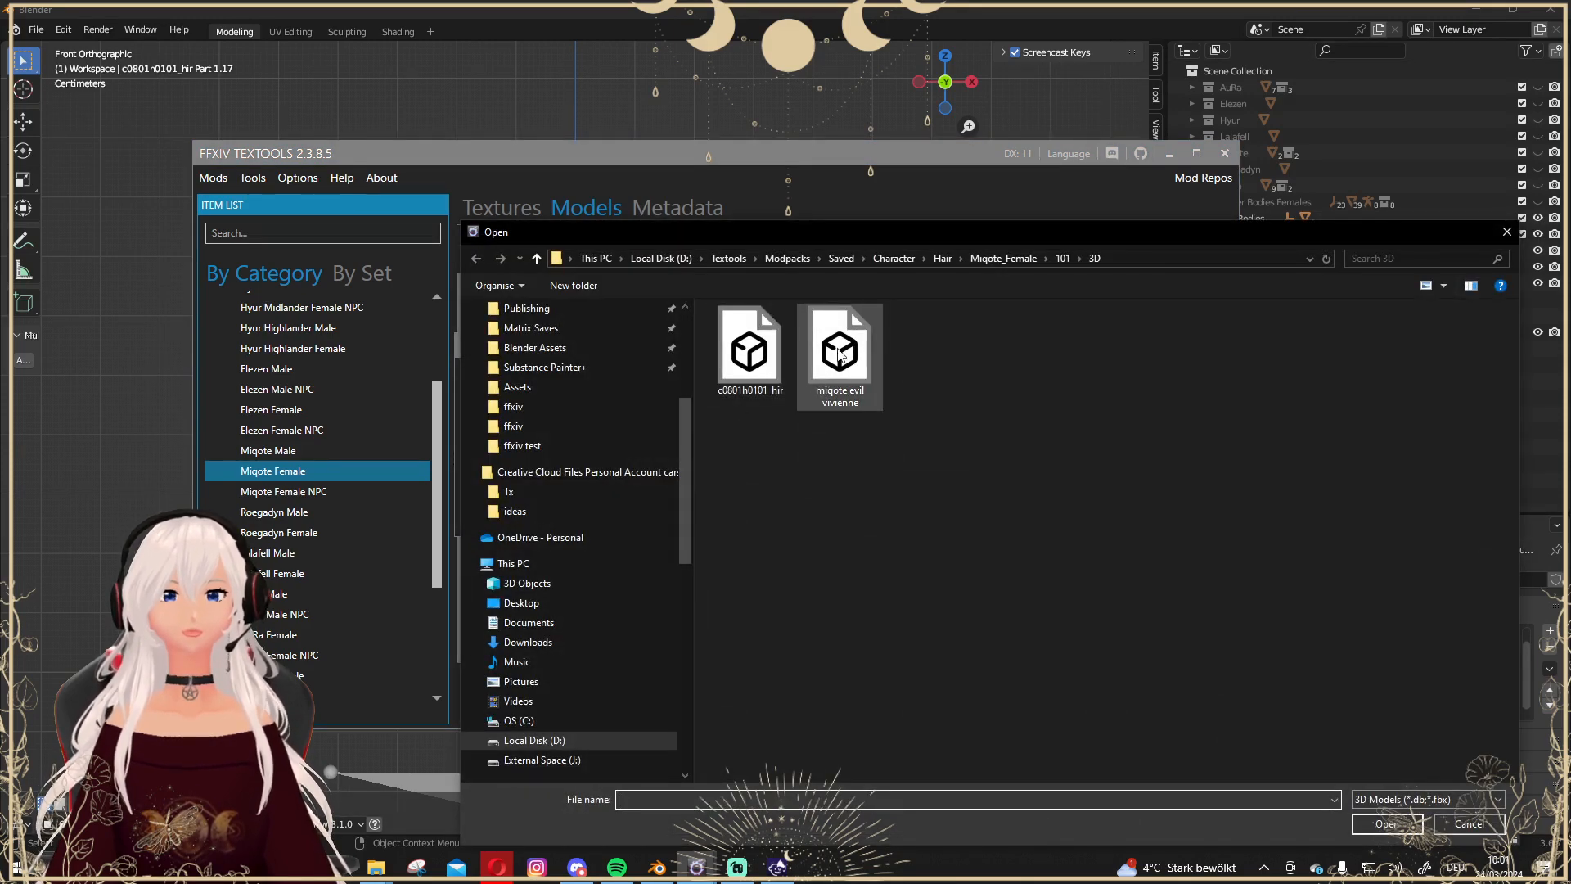
double_click(840, 370)
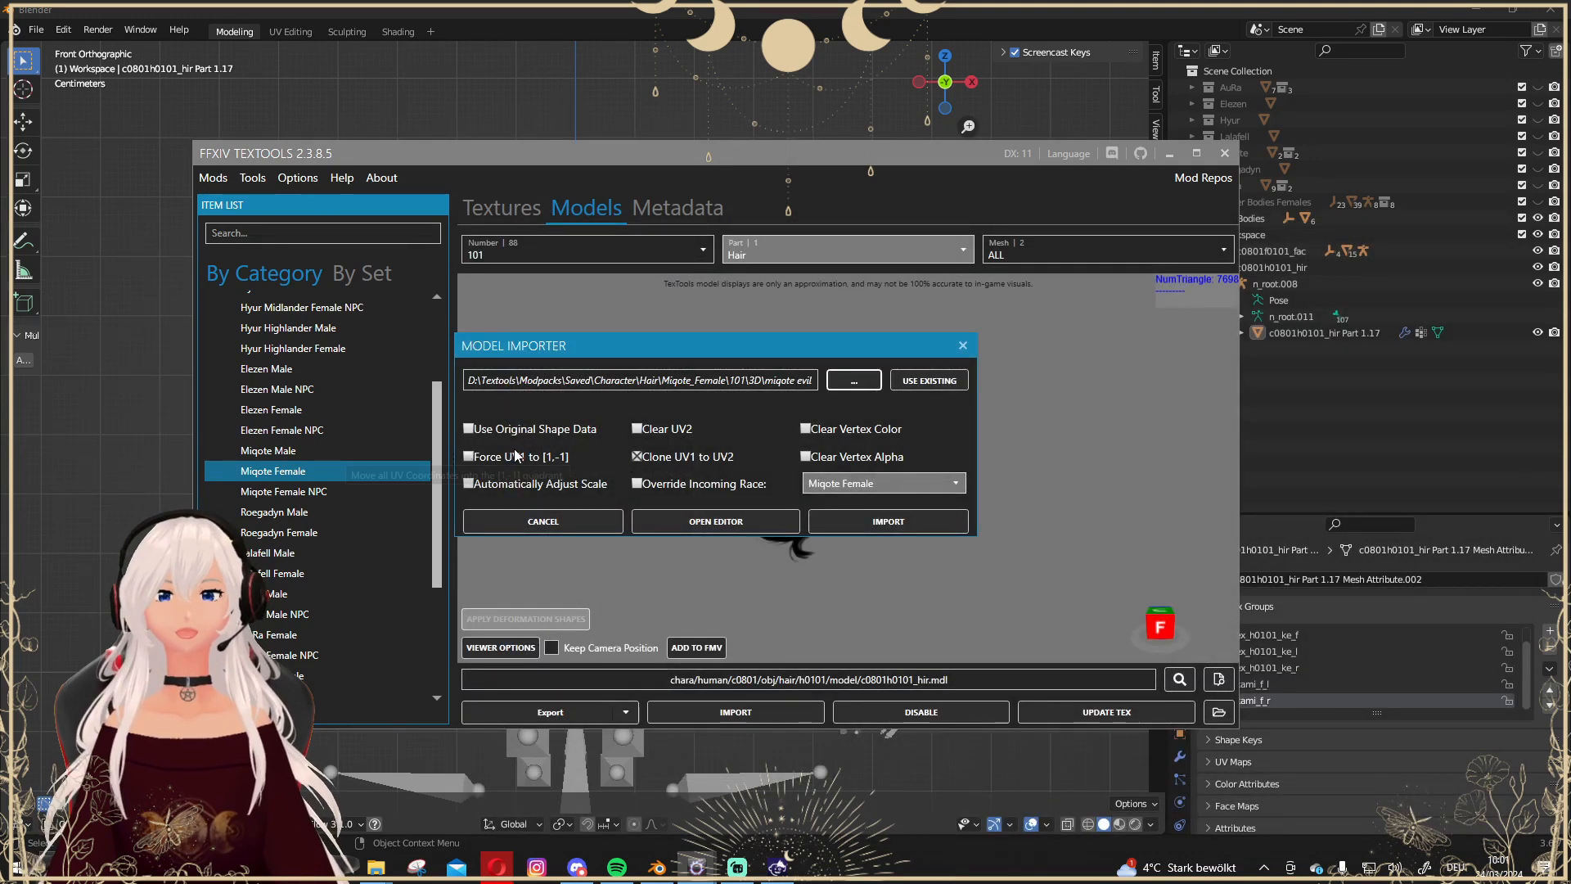
left_click(467, 456)
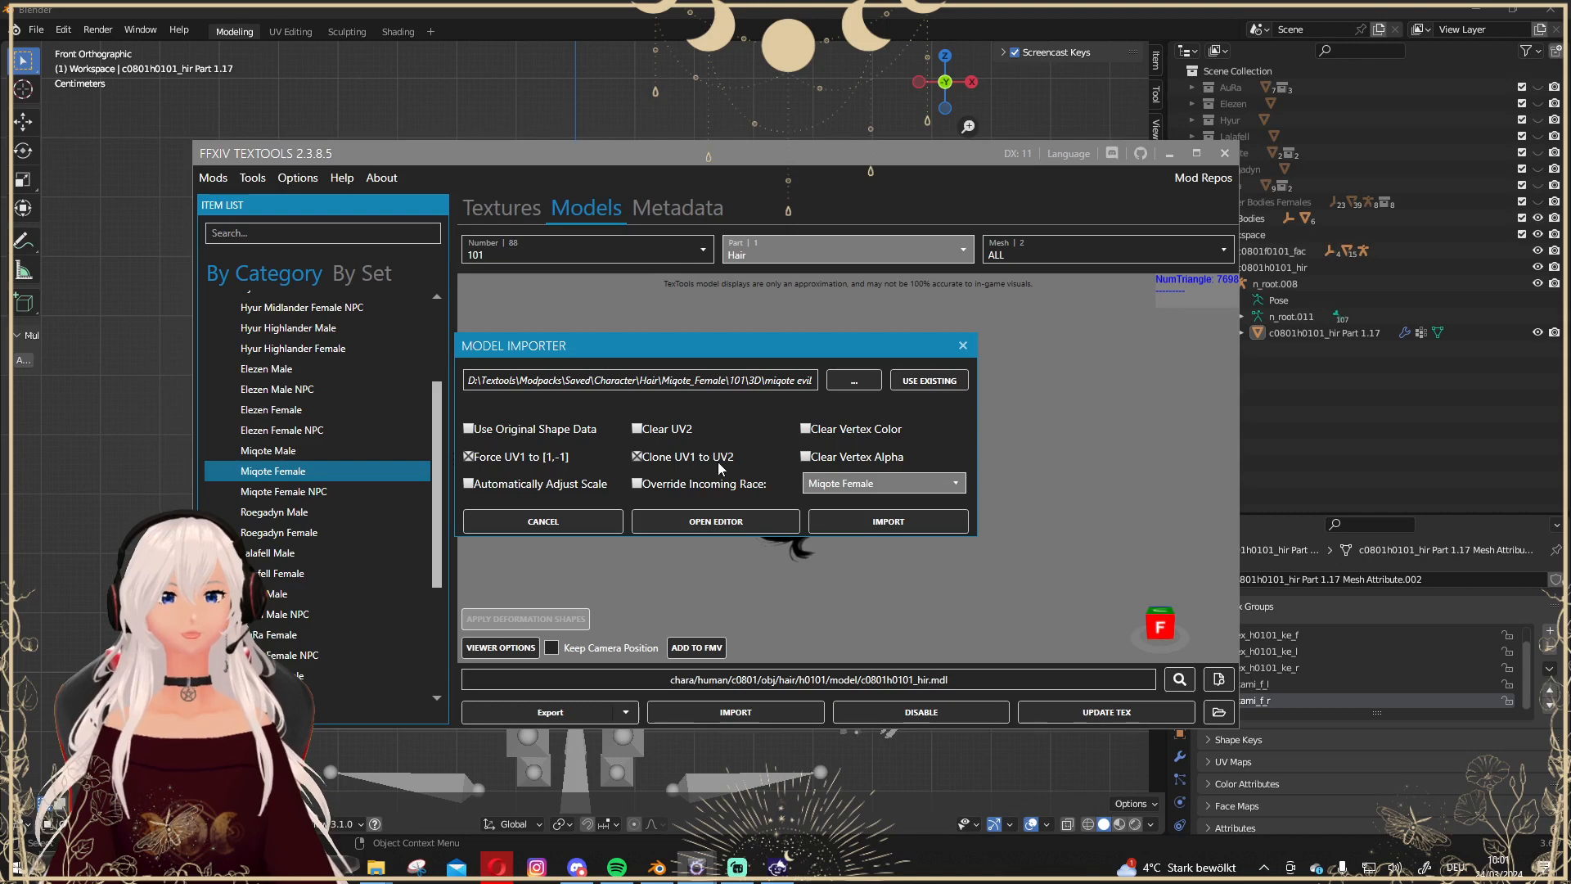
left_click(636, 456)
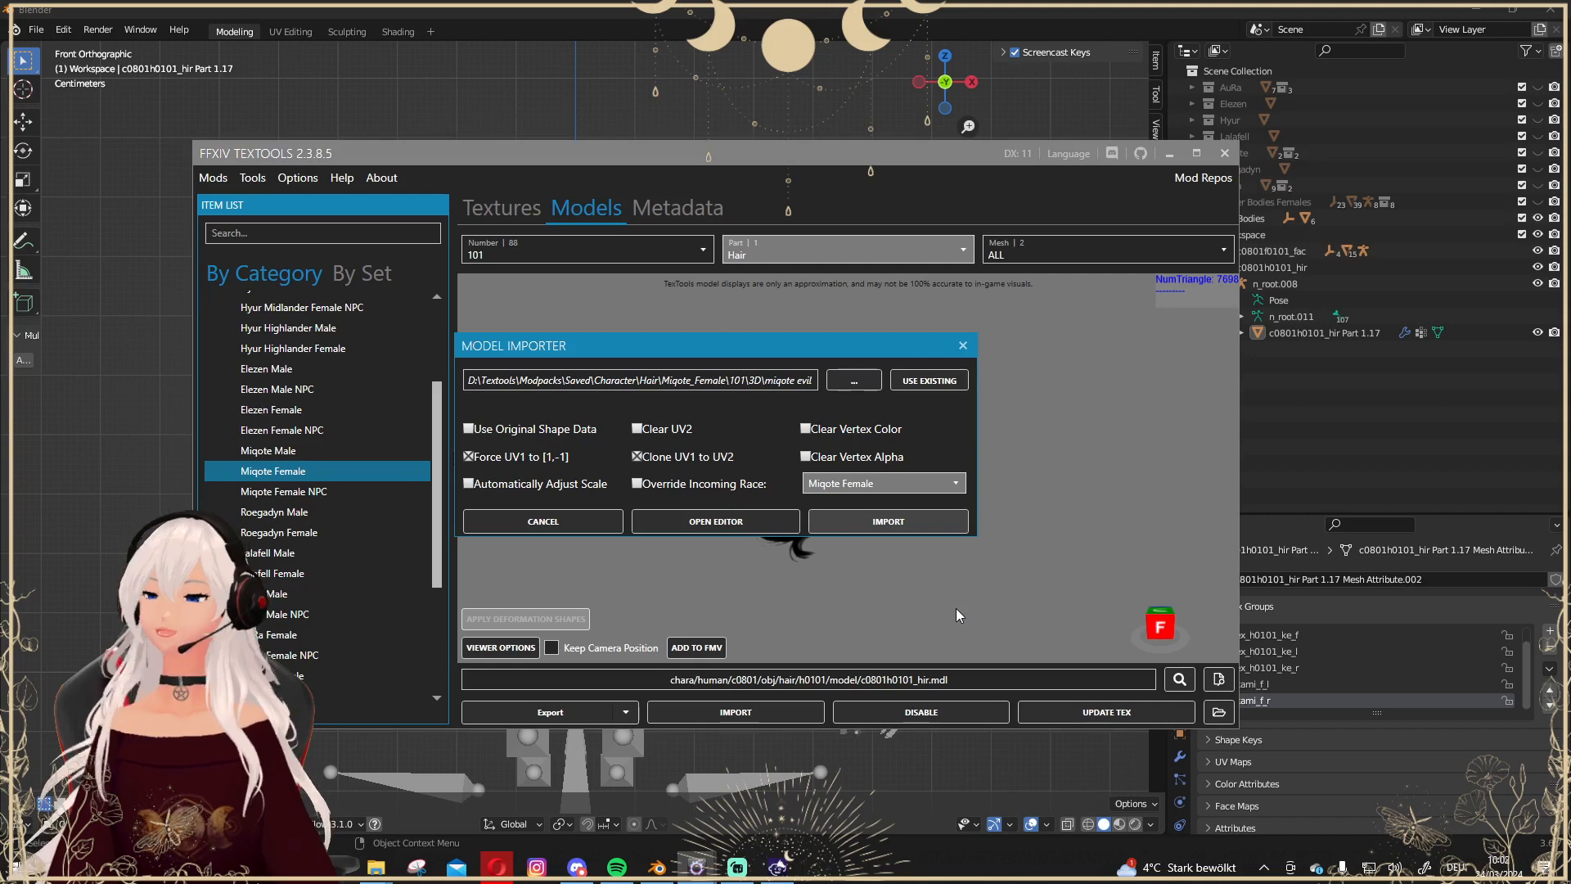
left_click(858, 523)
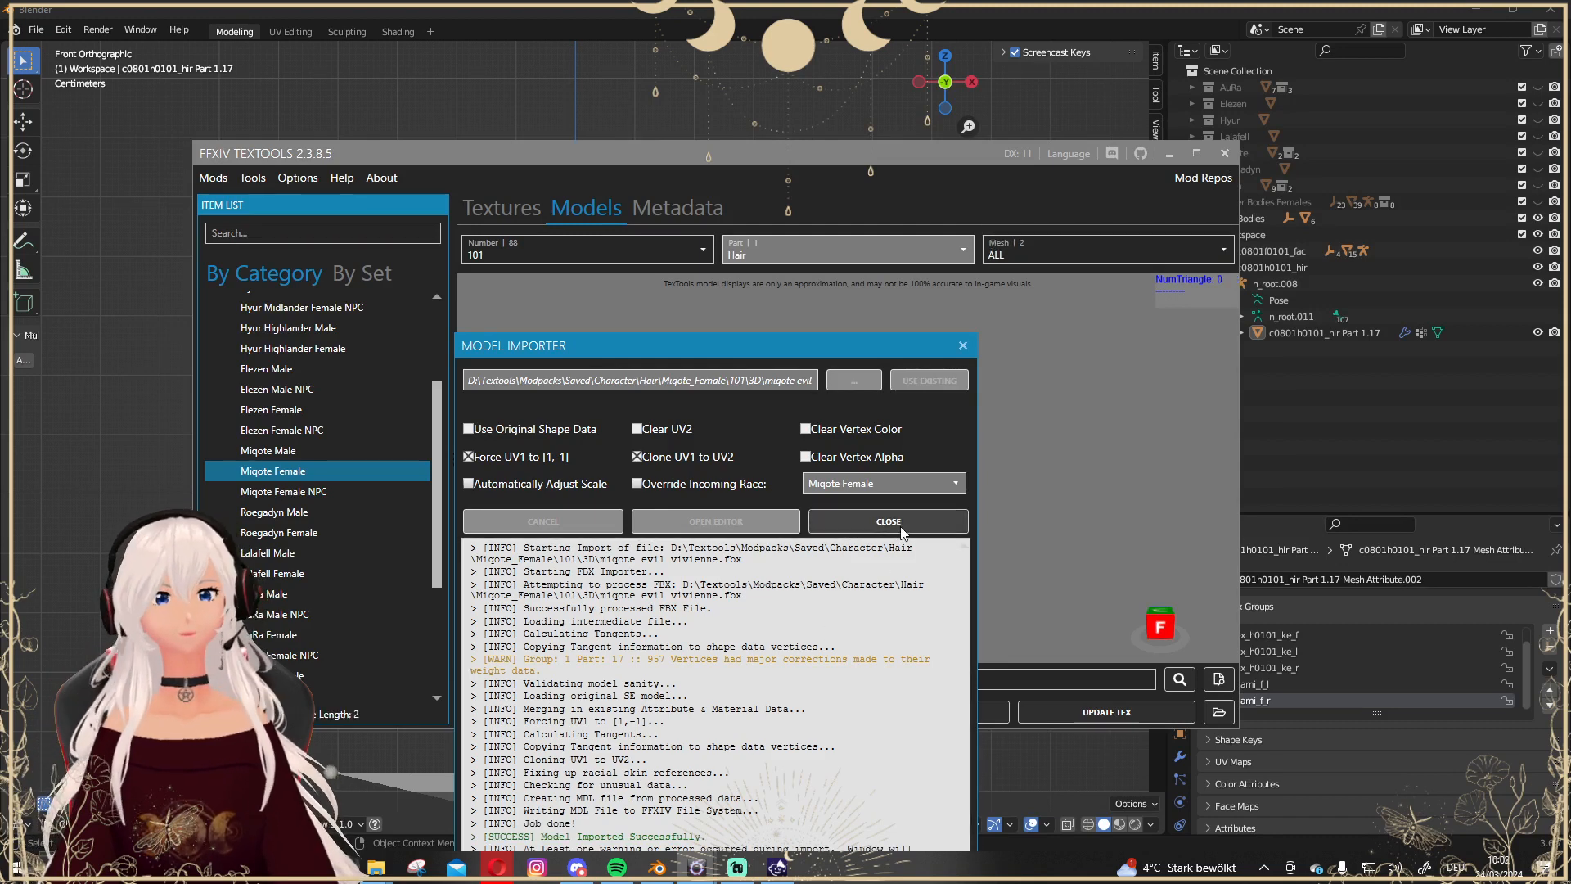
left_click(900, 527)
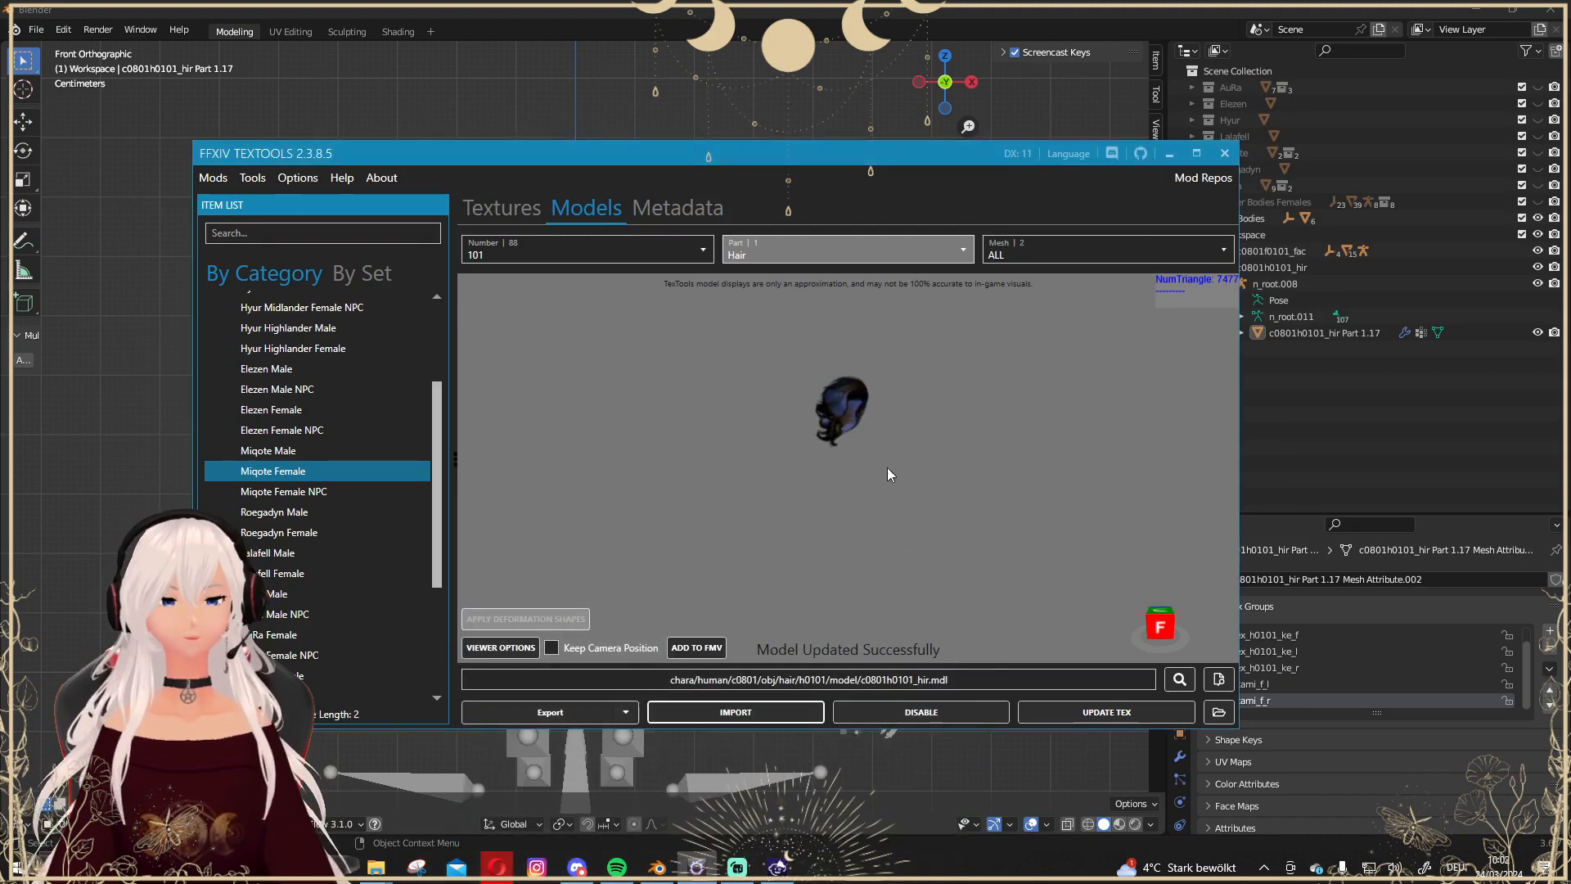
Examine the newly imported hair model up close and from several angles, checking its shape and the ear areas.
scroll(867, 542, "up", 6)
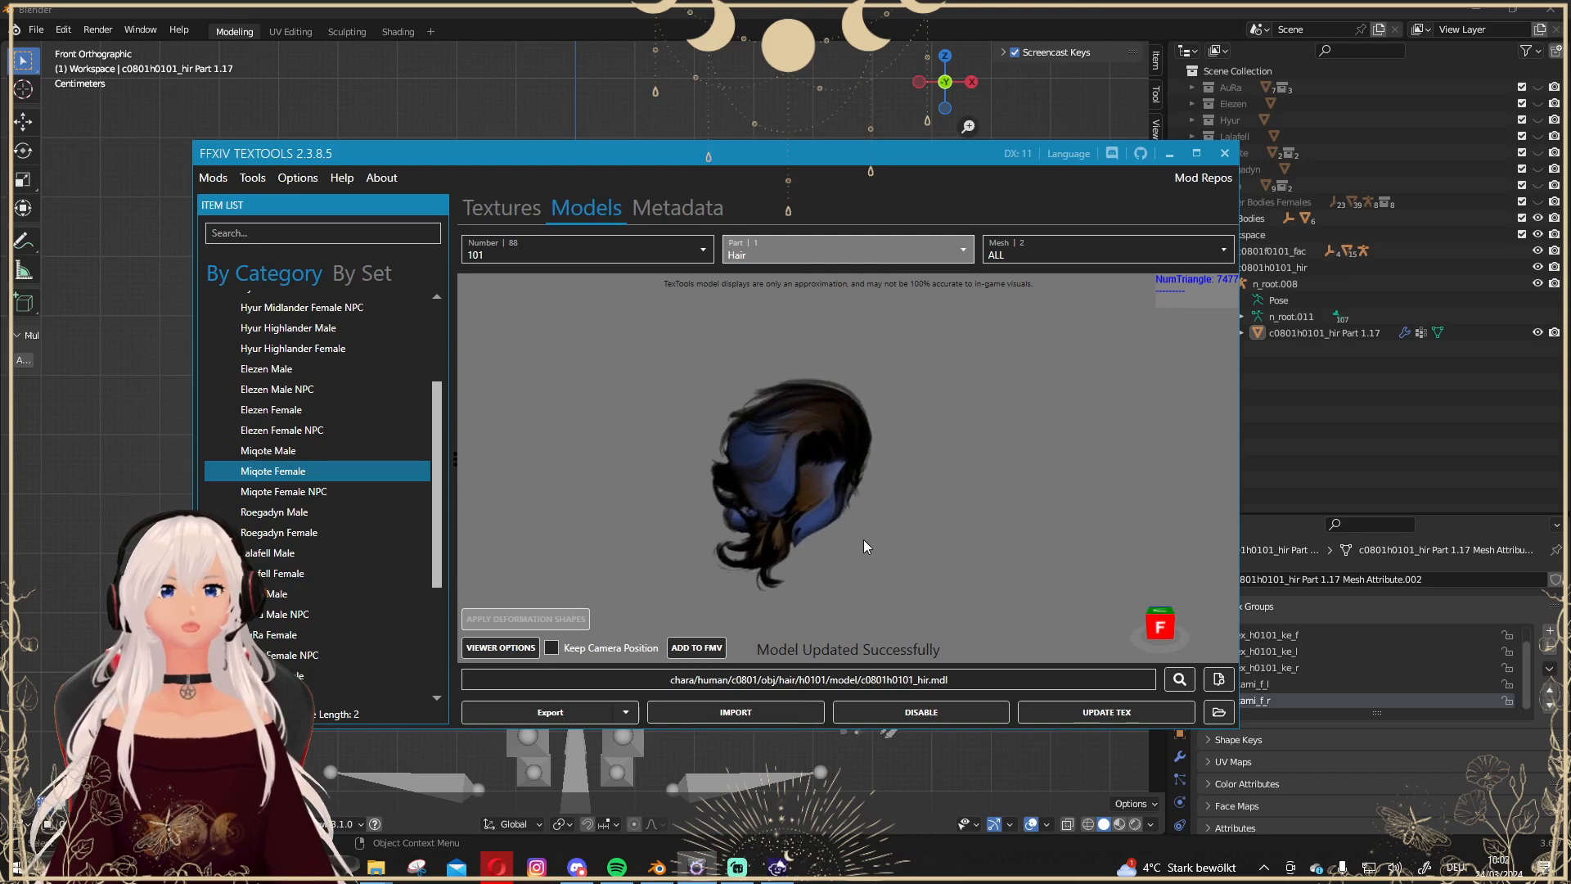
left_click_drag(819, 516, 776, 347)
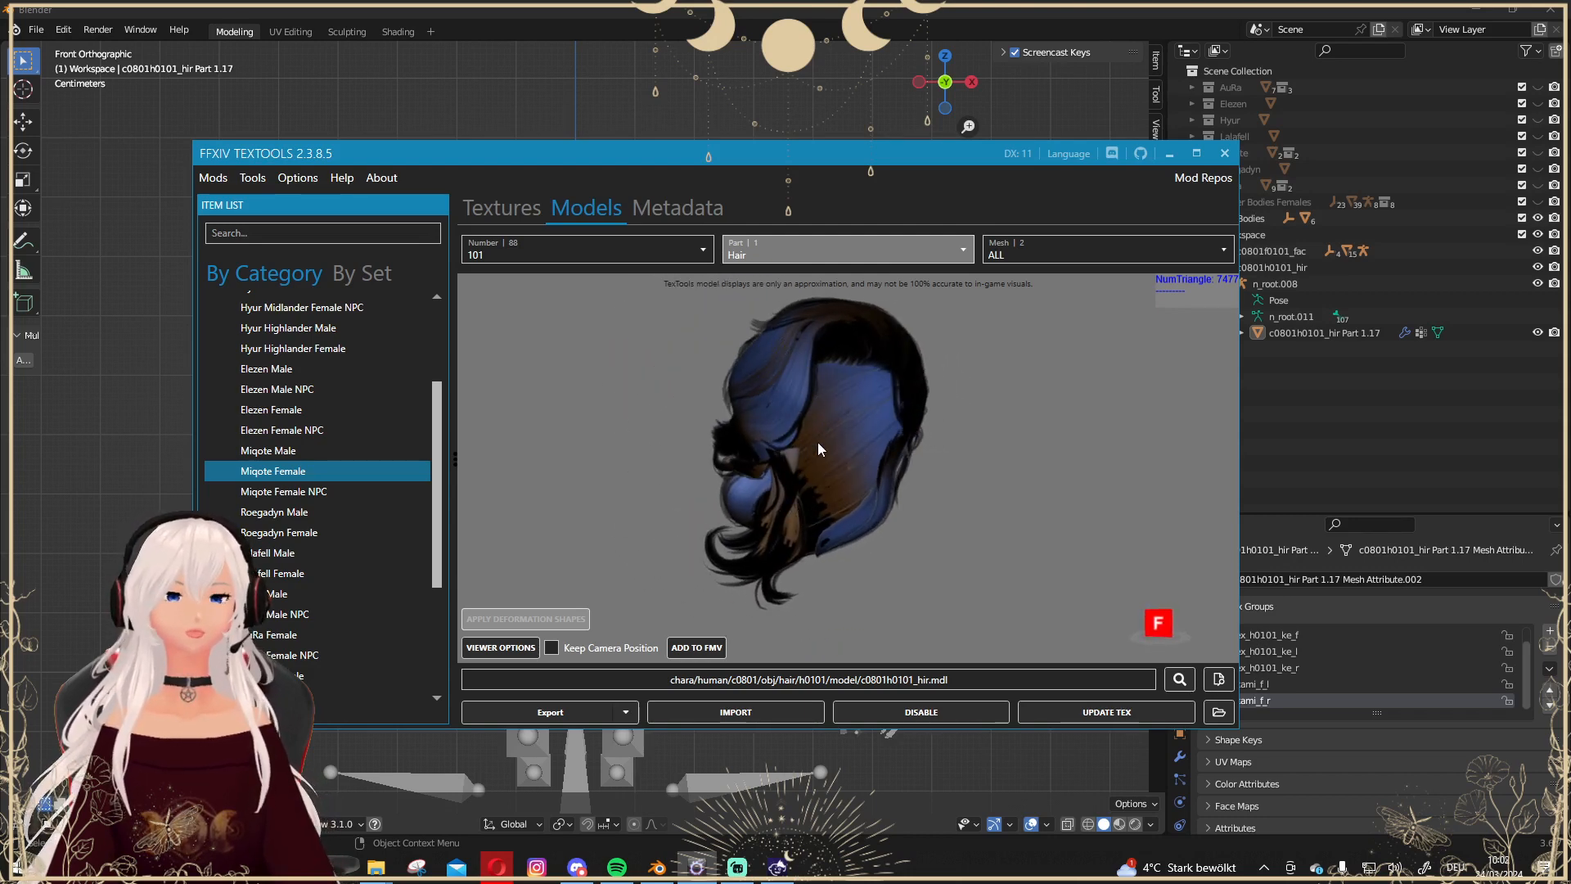
mouse_move(819, 449)
left_mouse_down()
mouse_move(631, 439)
mouse_move(883, 445)
mouse_move(774, 438)
mouse_move(797, 455)
left_mouse_up()
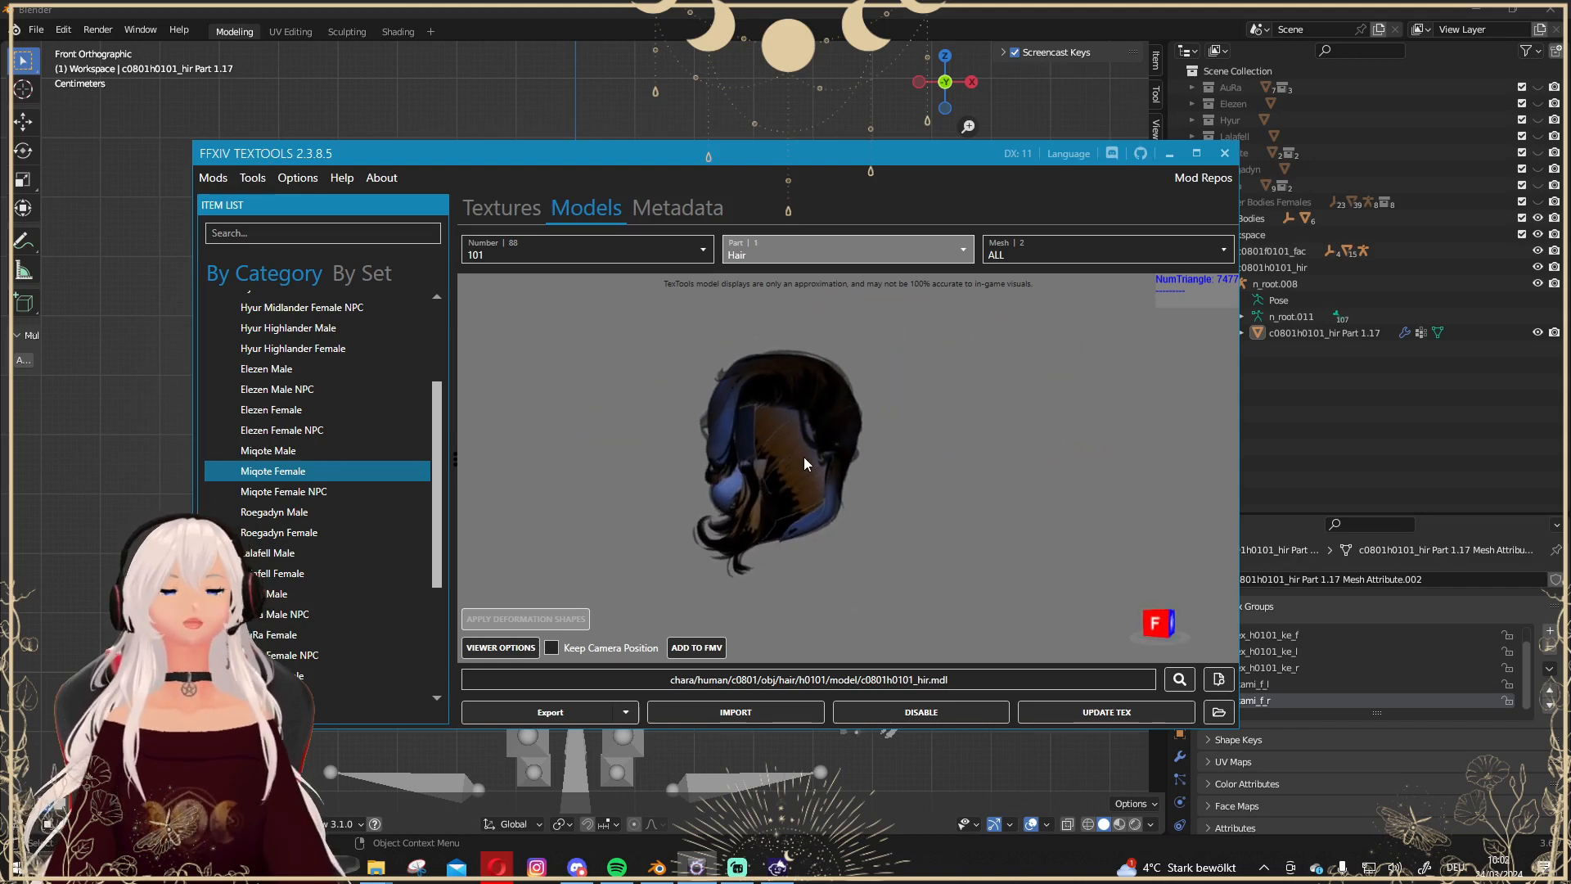
scroll(803, 456, "up", 3)
scroll(837, 455, "down", 2)
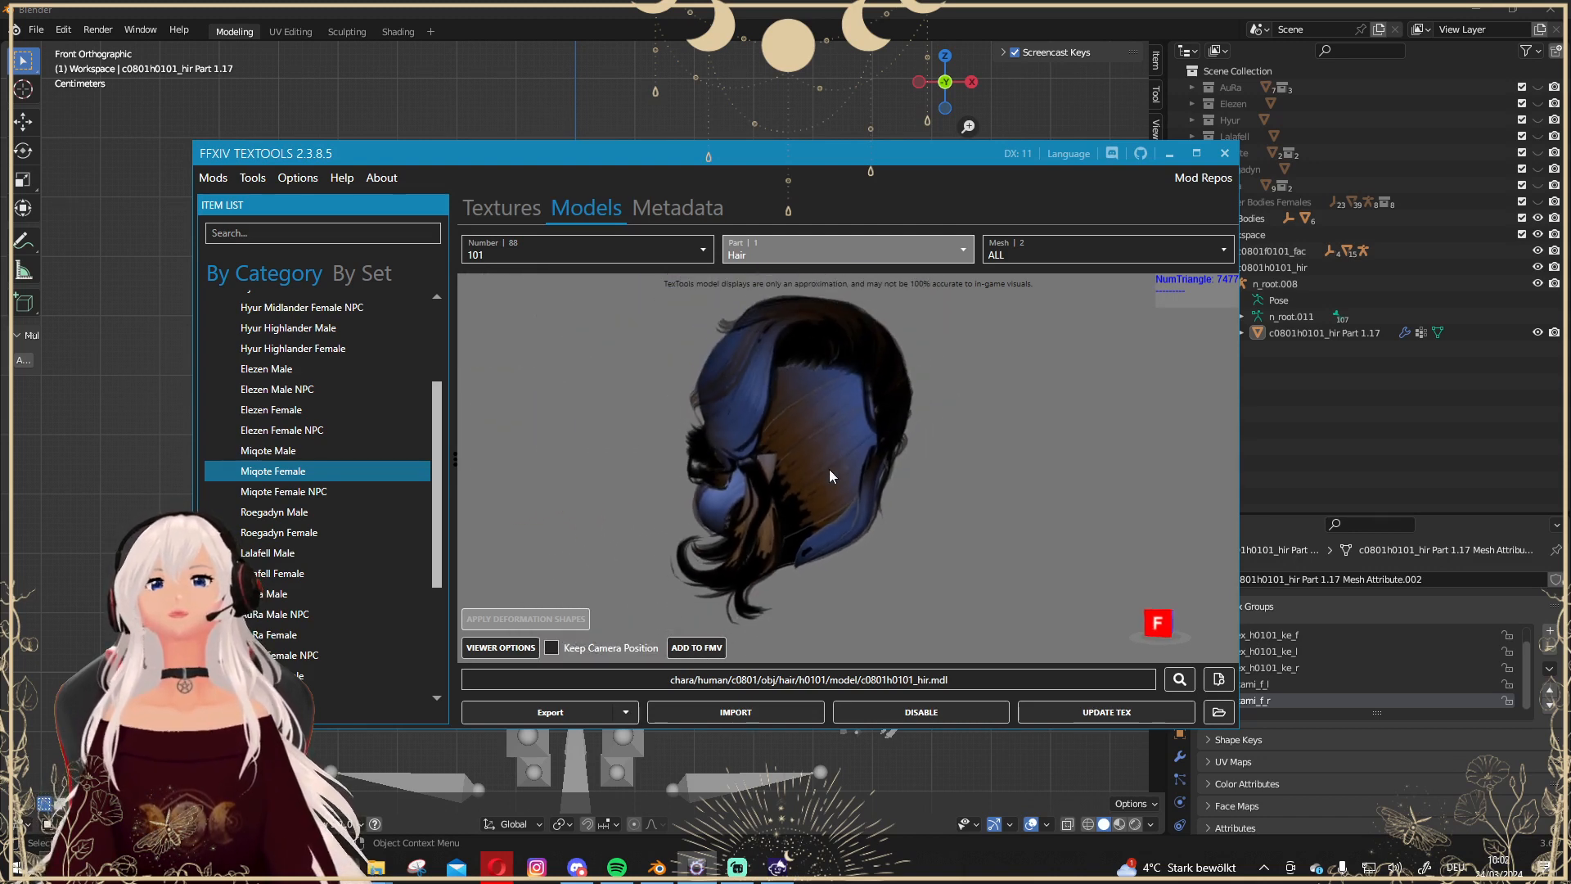
scroll(828, 469, "down", 2)
scroll(824, 469, "up", 2)
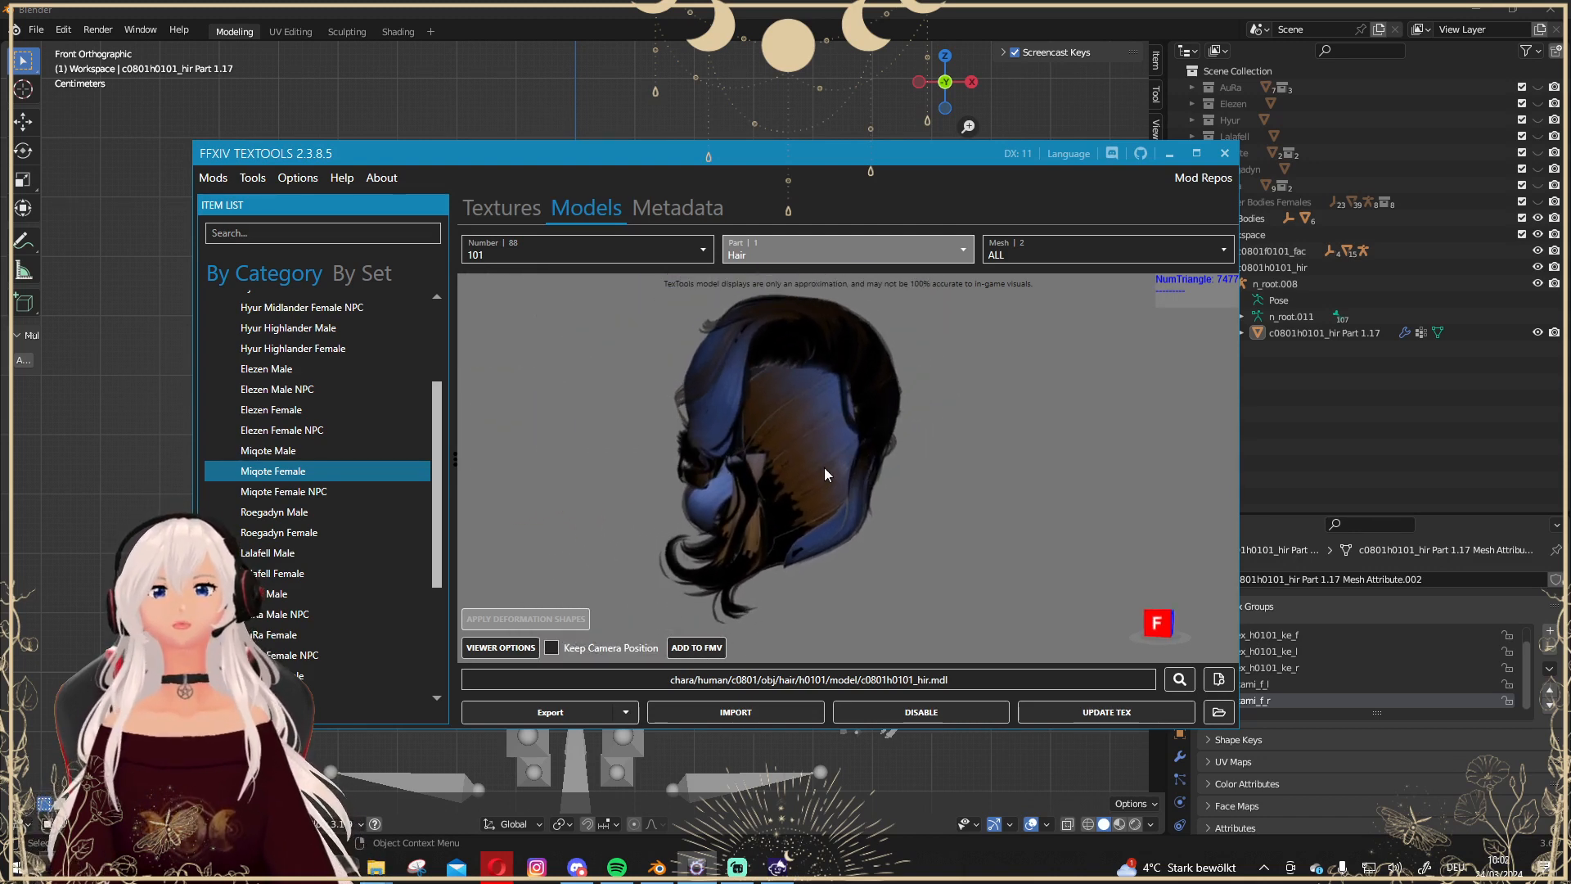
scroll(824, 468, "down", 2)
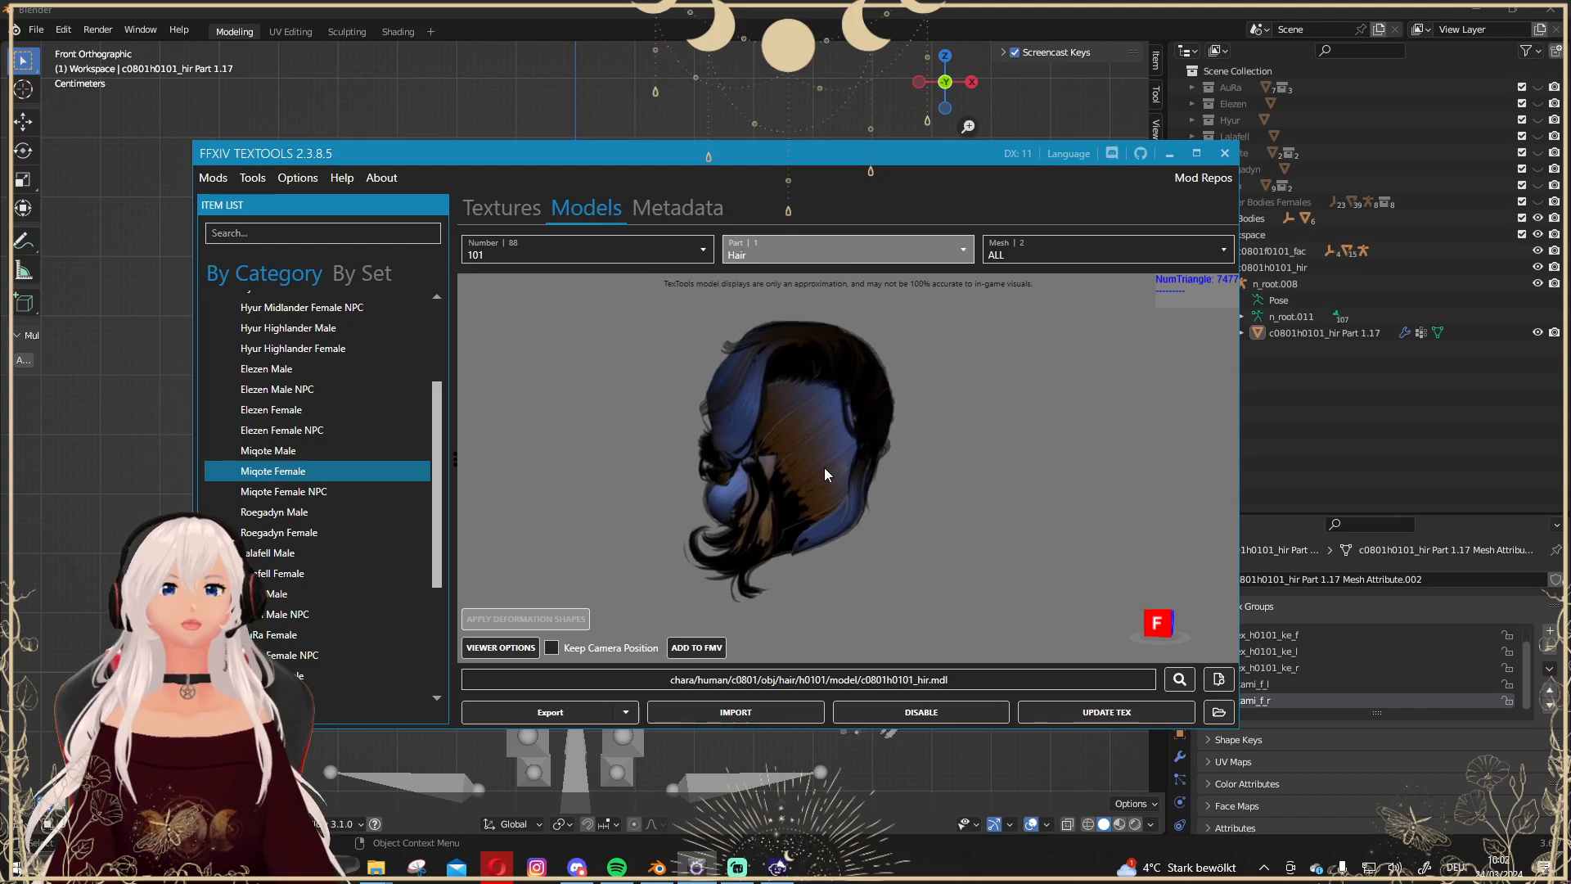
right_click_drag(823, 468, 801, 471)
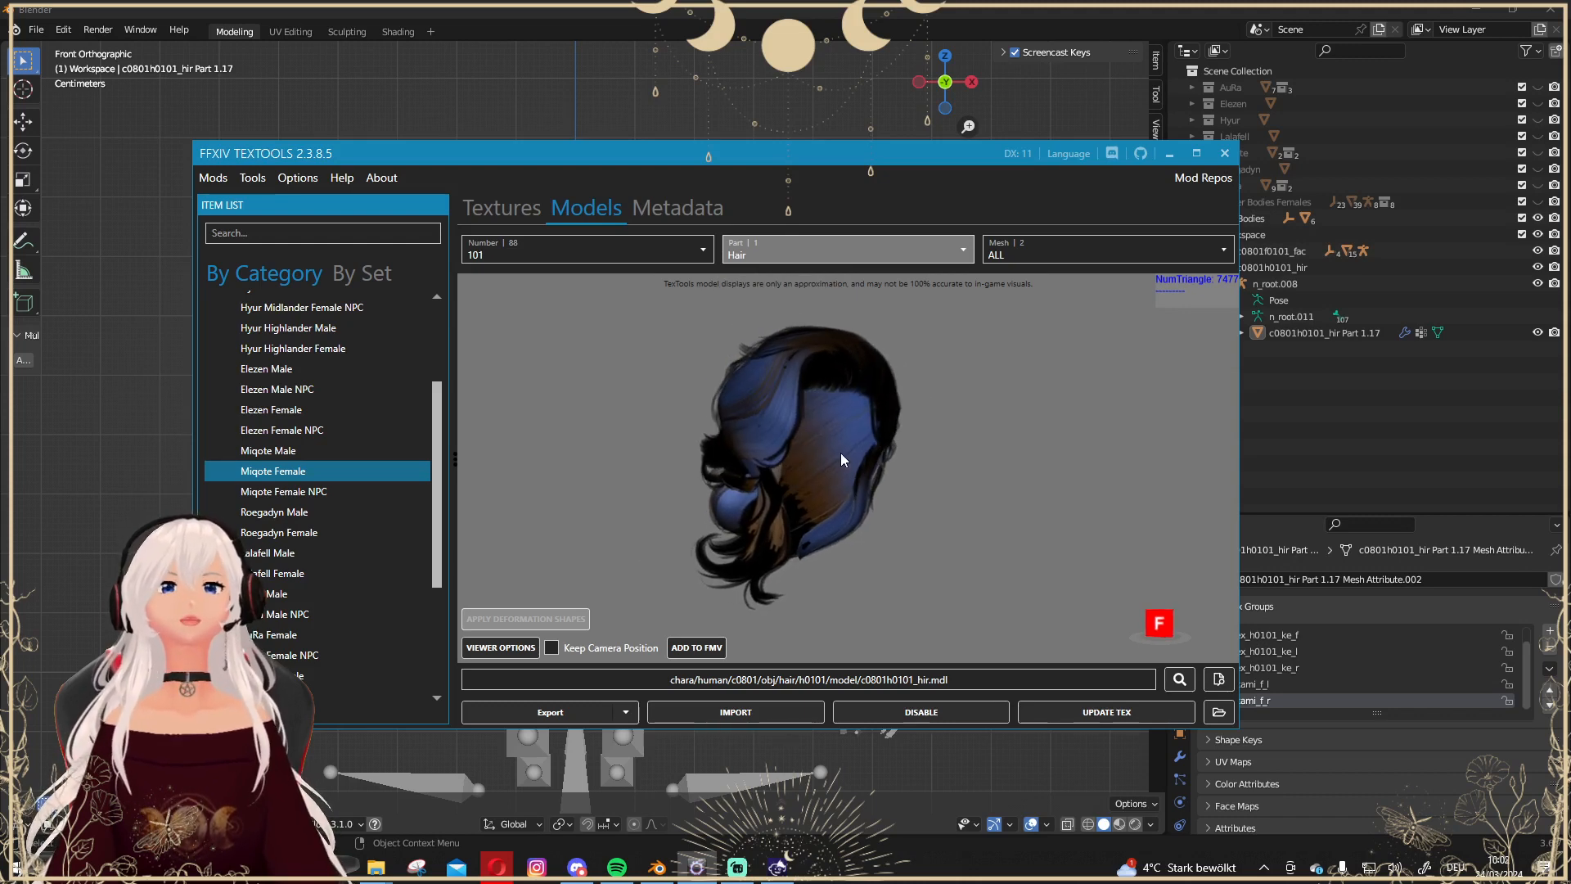
mouse_move(841, 454)
right_mouse_down()
mouse_move(811, 450)
mouse_move(823, 435)
right_mouse_up()
scroll(808, 434, "down", 2)
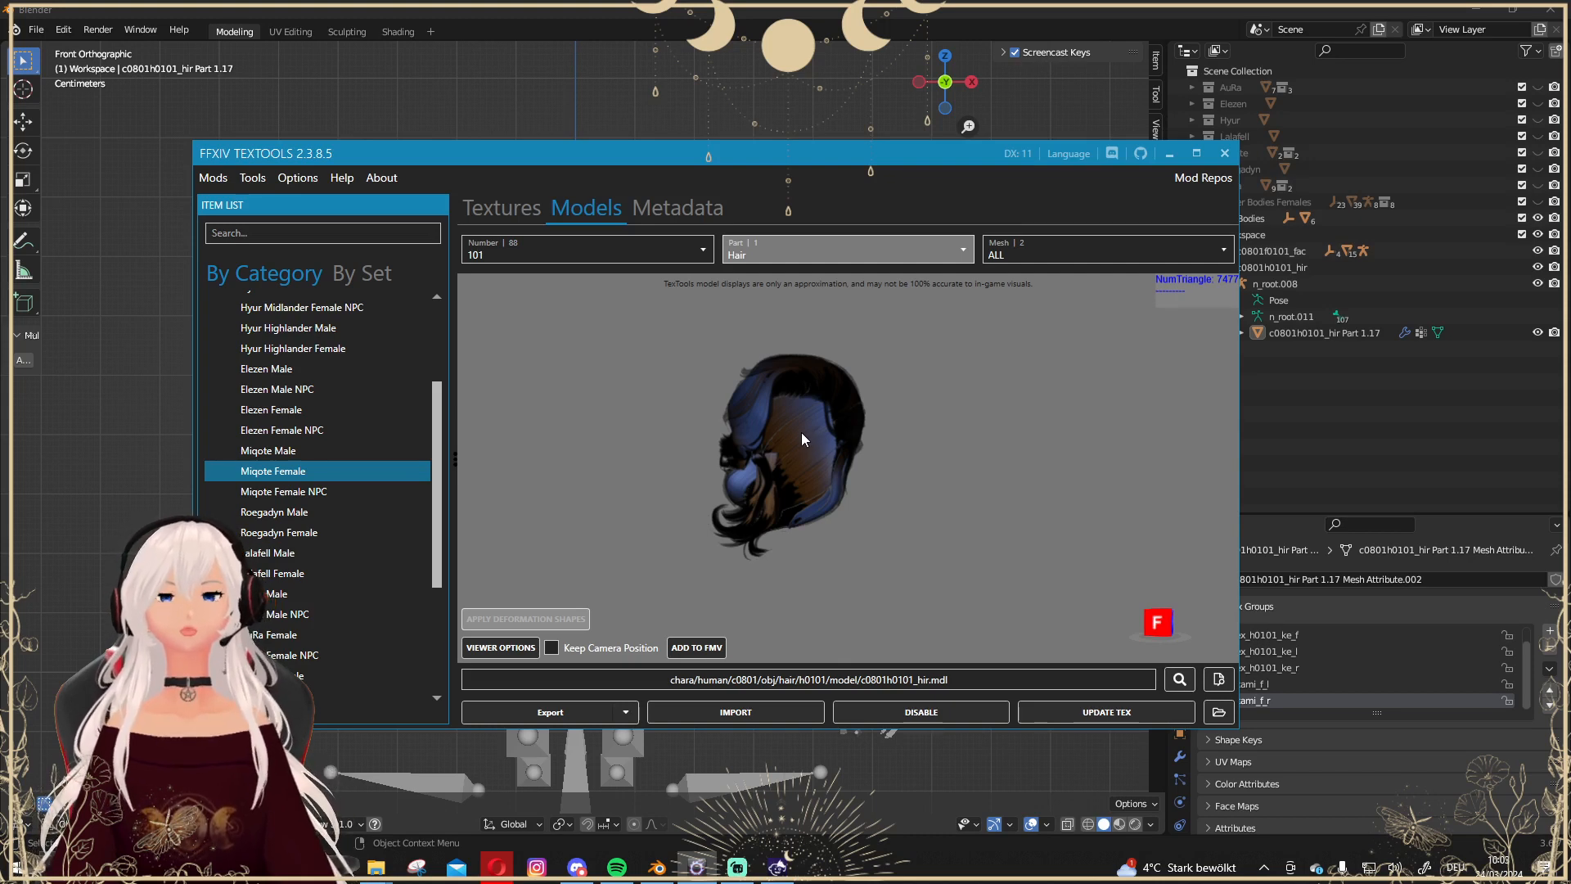
right_click_drag(779, 434, 790, 473)
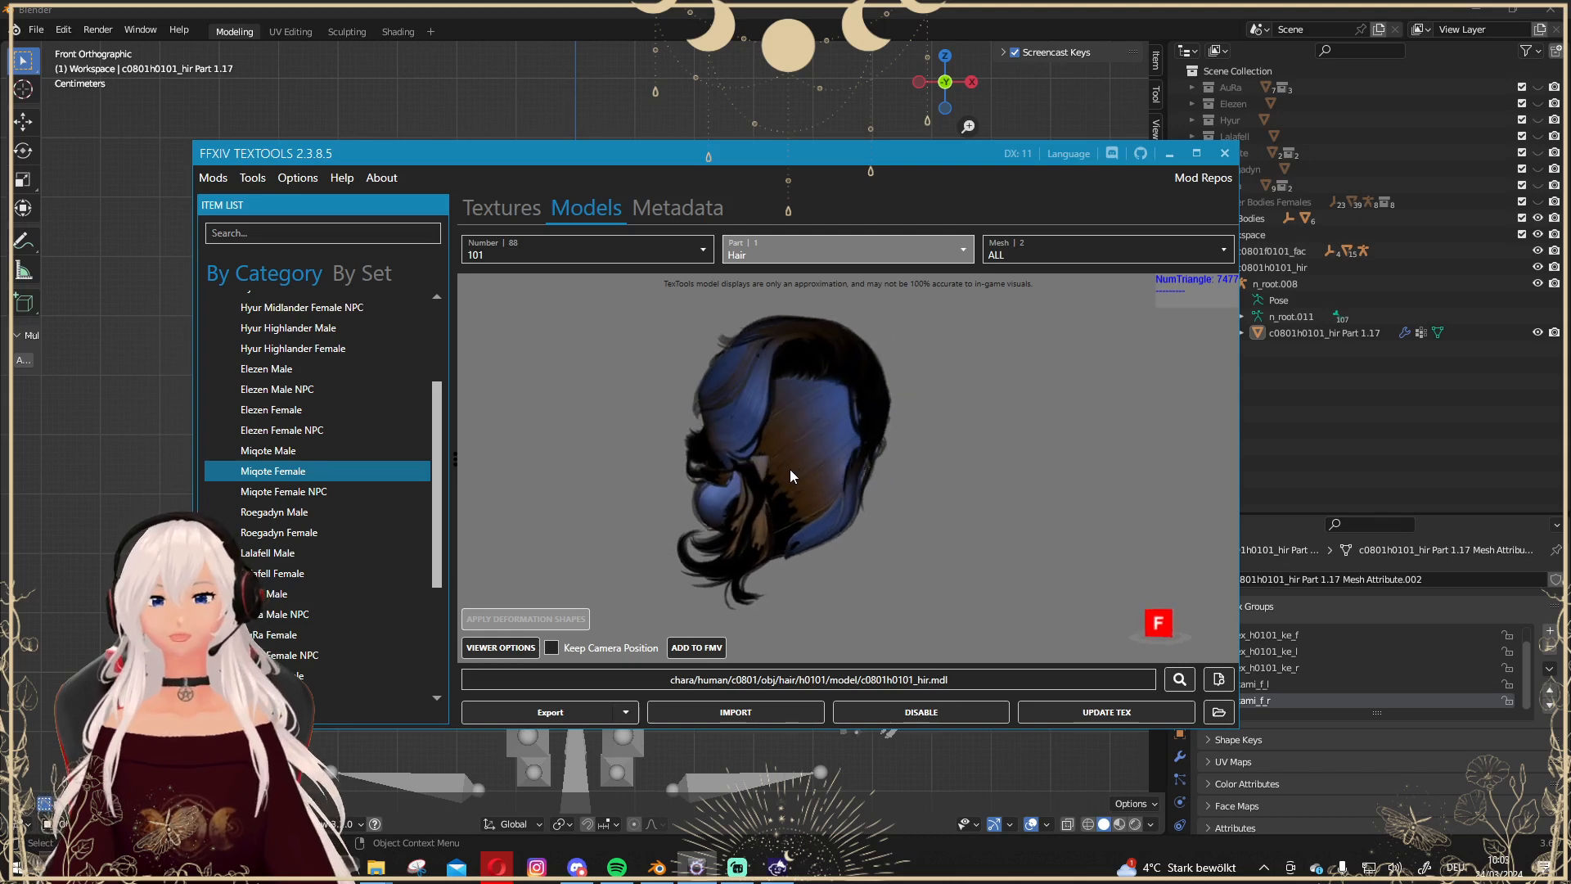